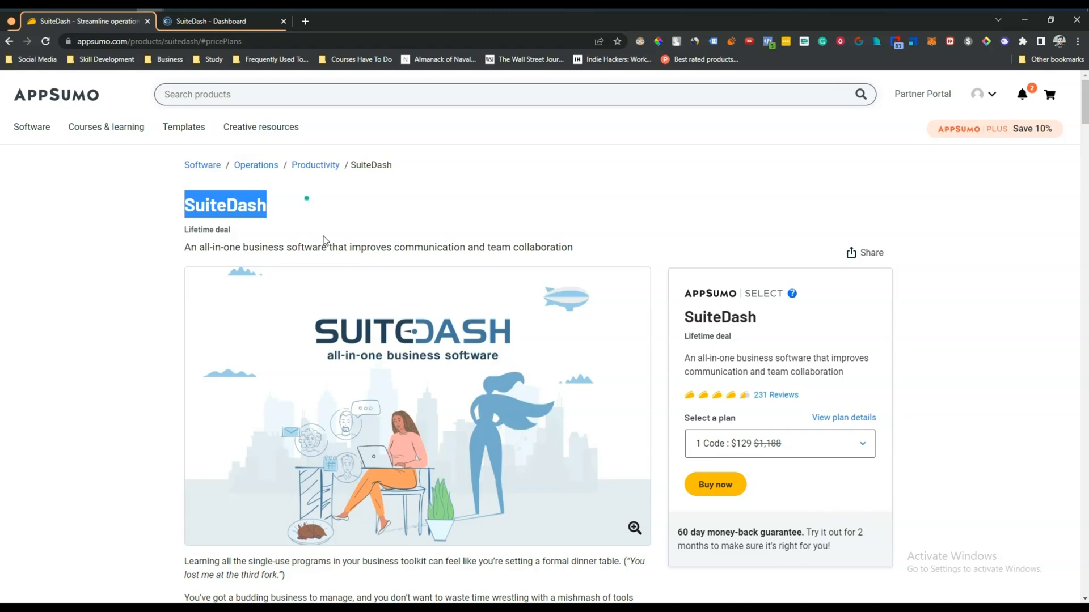
Examine the SuiteDash overview on the deal page, including its integrations, features and product summary.
scroll(443, 225, down, 15)
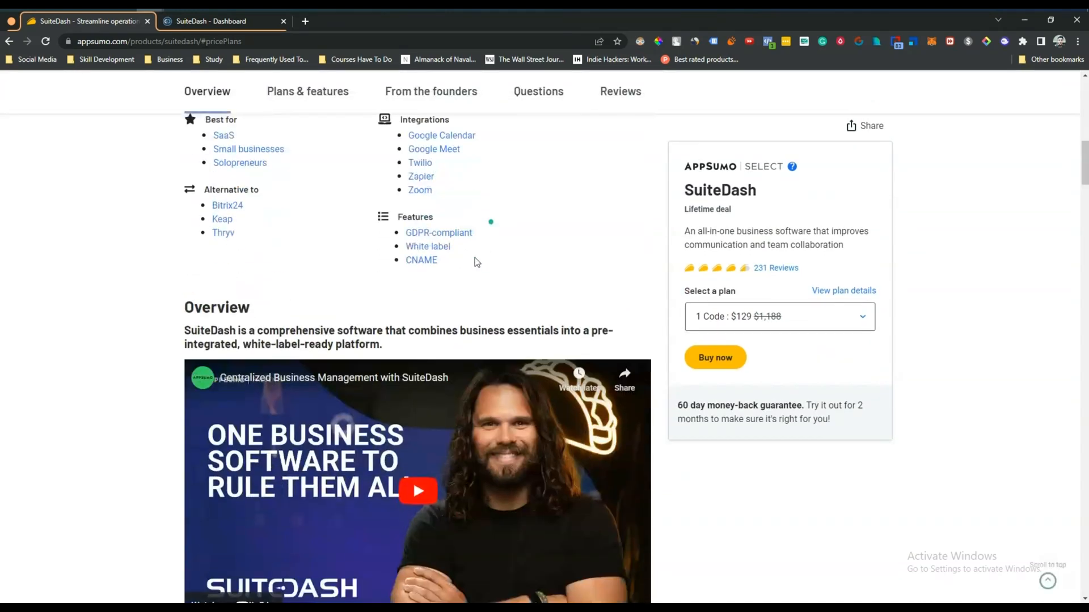
drag(196, 331, 415, 349)
click(427, 336)
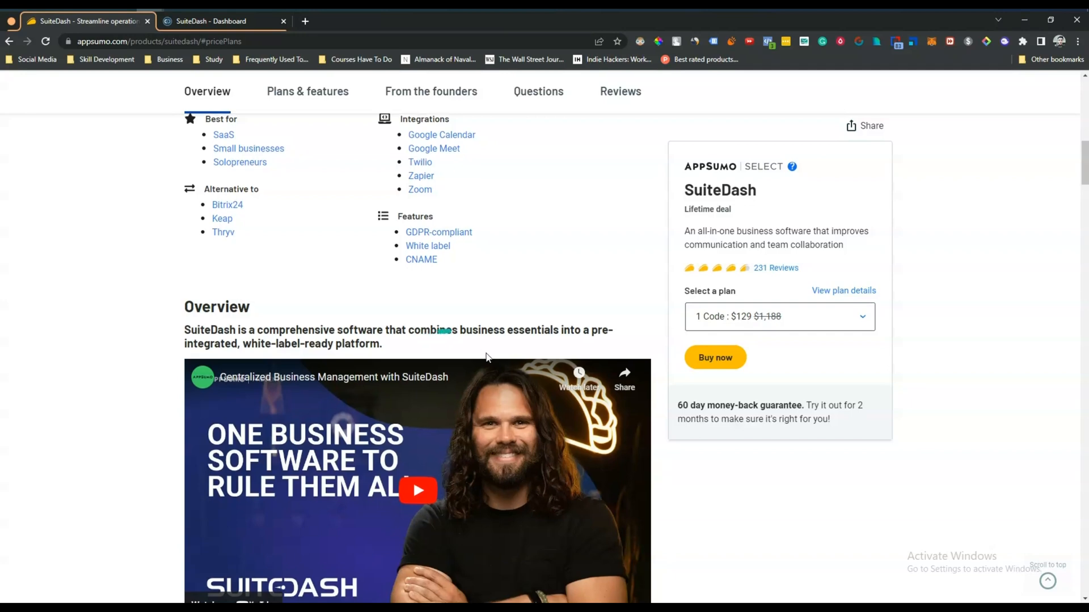
scroll(426, 334, down, 5)
Go to the deal's plans and features and compare the price, staff and storage limits of the Single, Double and Multiple plans.
click(311, 94)
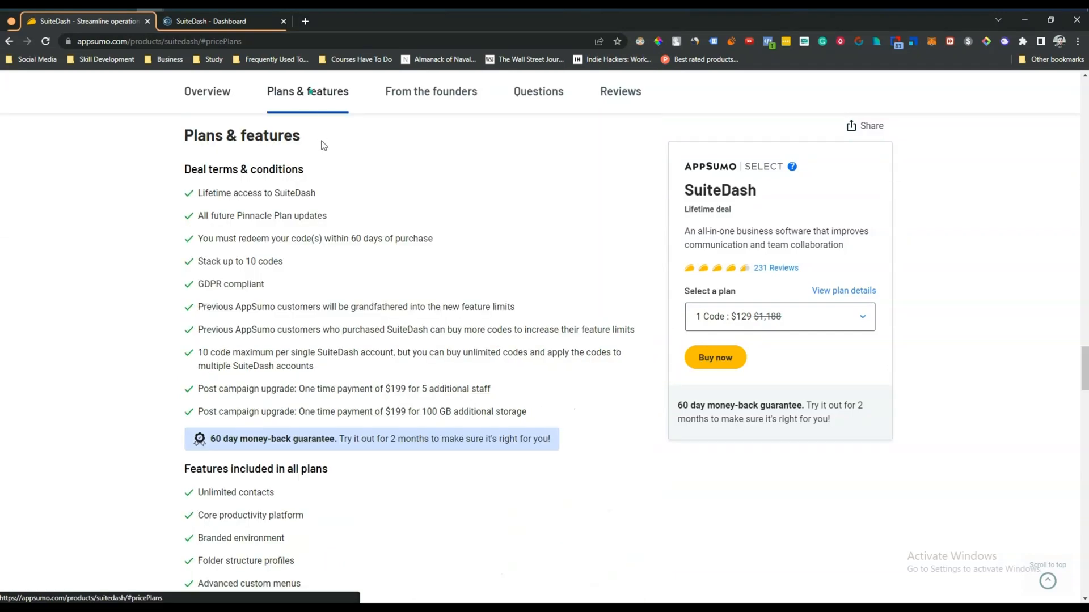
scroll(347, 236, down, 8)
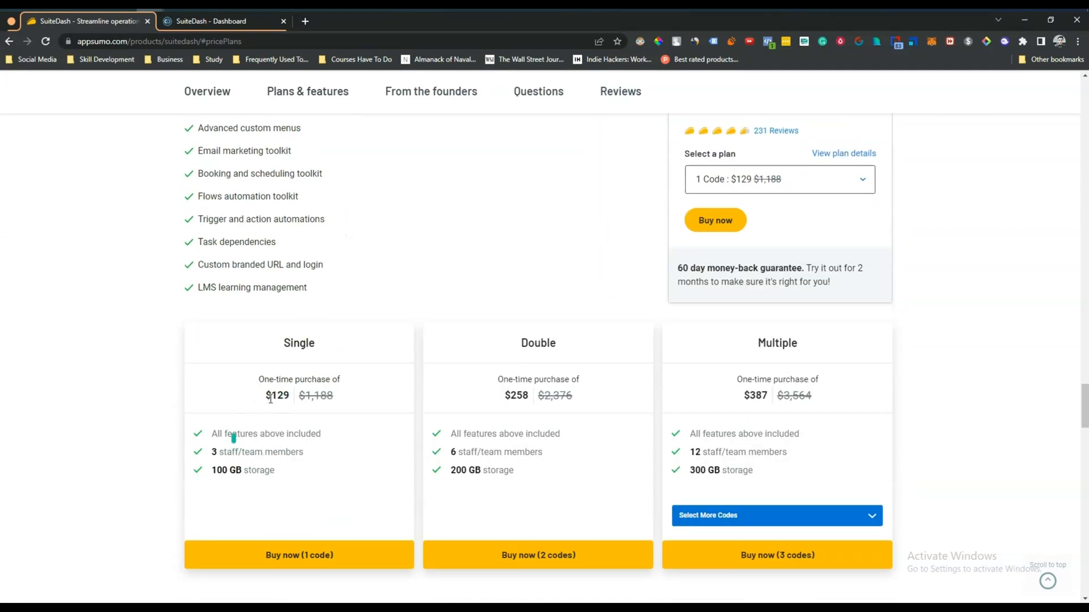
drag(284, 397, 300, 398)
drag(212, 470, 281, 475)
mouse_move(214, 454)
mouse_down()
mouse_move(333, 452)
mouse_move(211, 454)
mouse_up()
scroll(267, 260, up, 3)
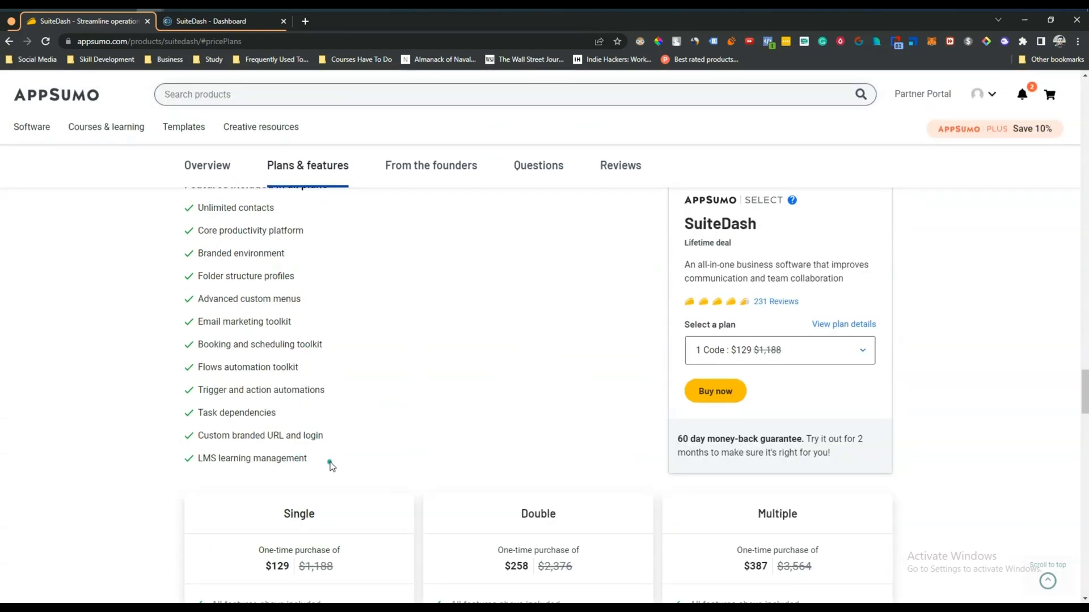
scroll(331, 466, down, 3)
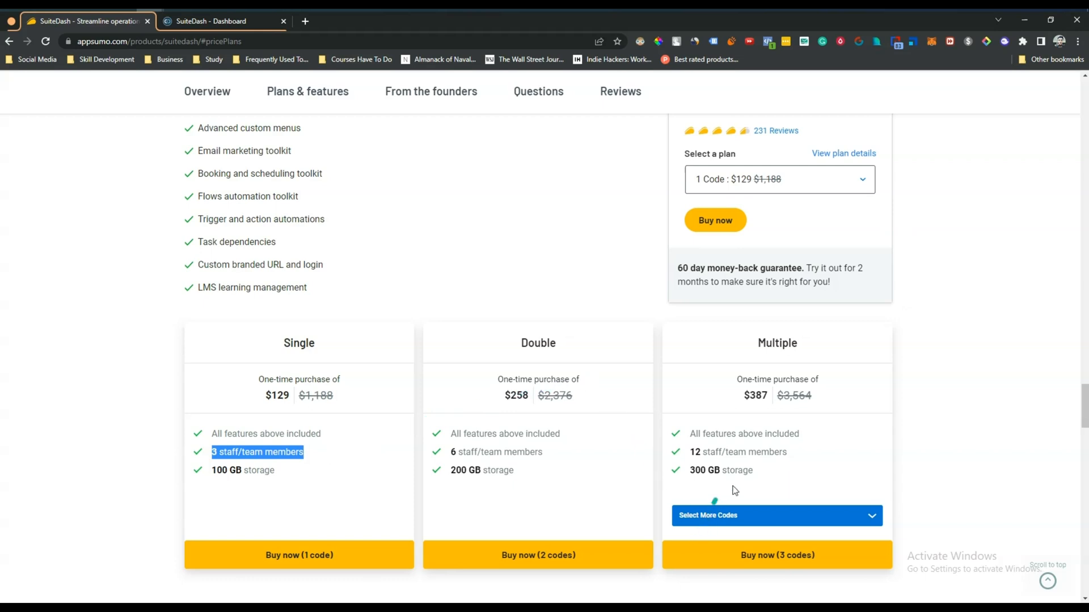
drag(689, 453, 802, 450)
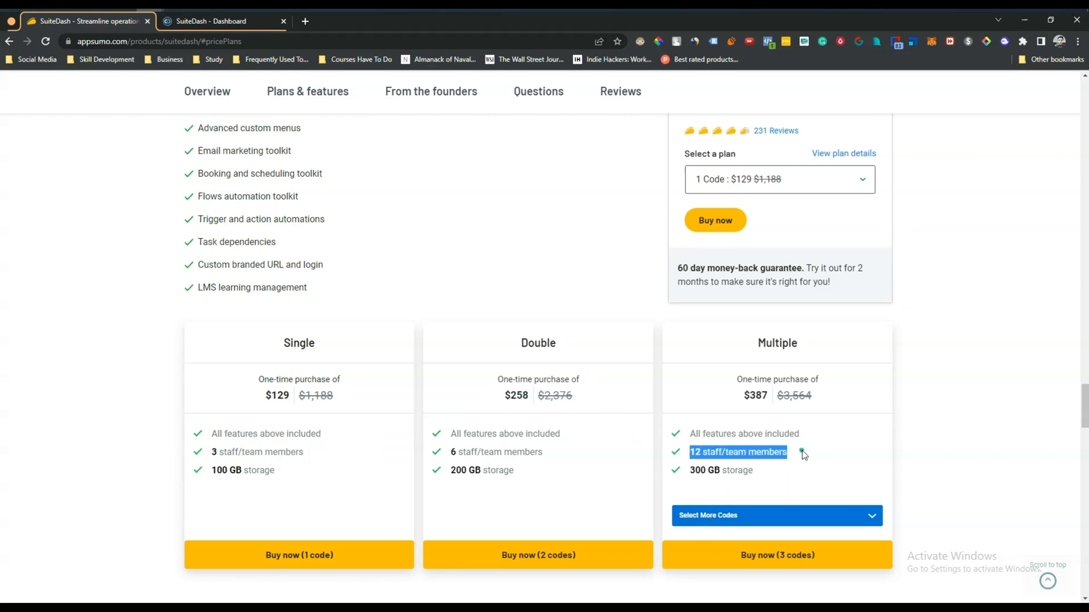
Choose 10 codes for the Multiple plan and examine its one-time price and included limits.
click(753, 516)
scroll(741, 466, down, 2)
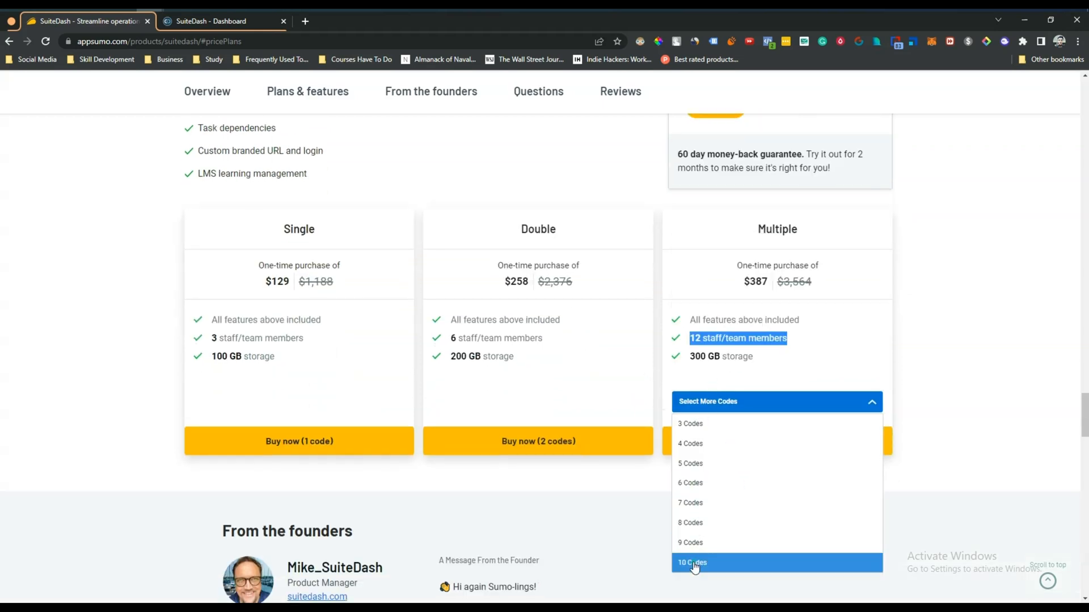
click(697, 561)
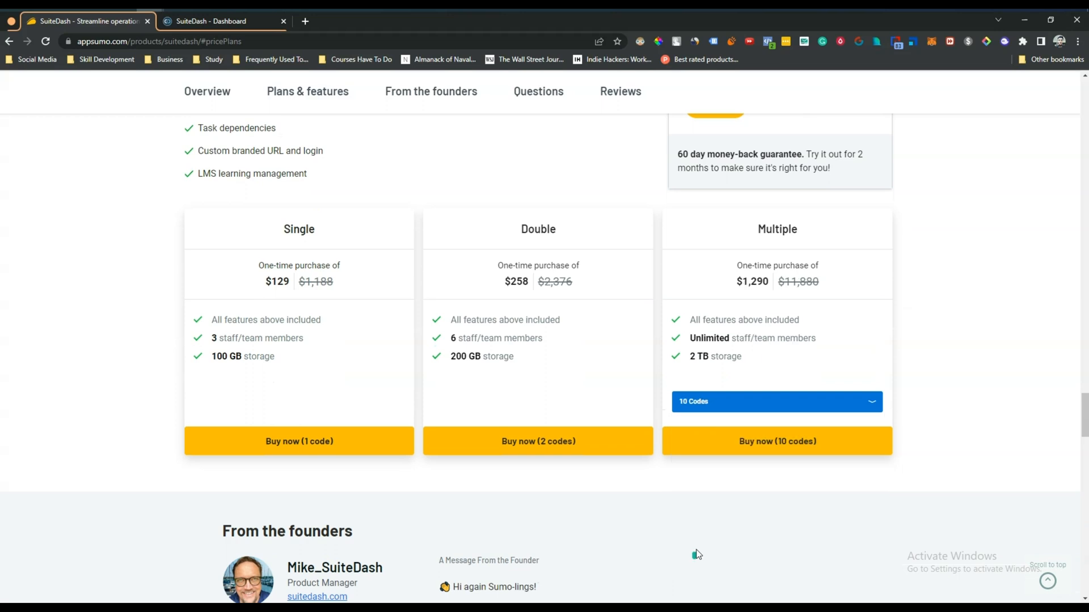
click(701, 410)
scroll(838, 459, down, 1)
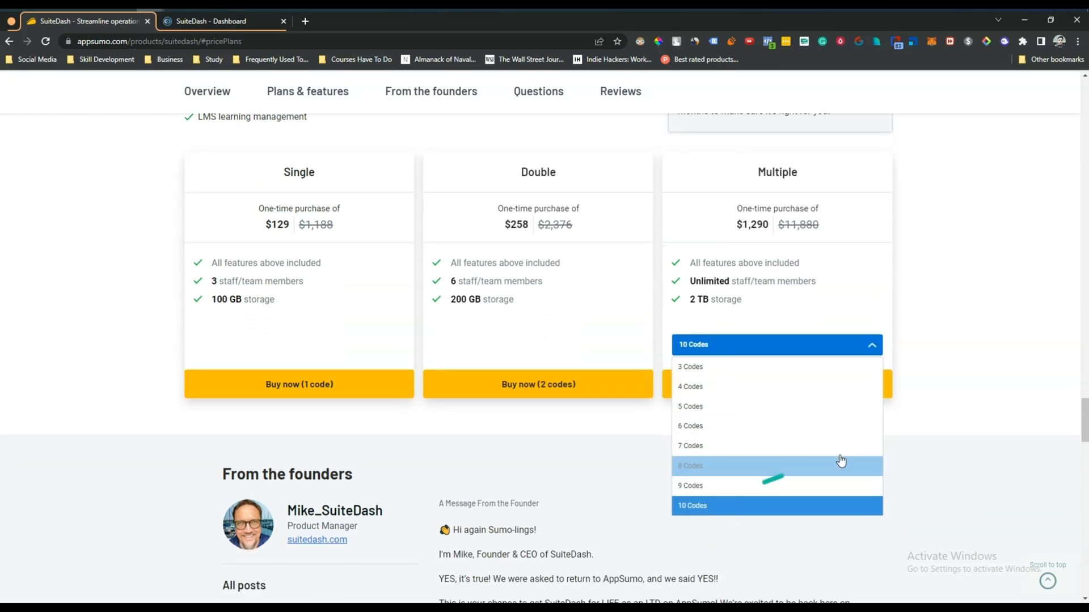
click(957, 387)
scroll(725, 244, up, 1)
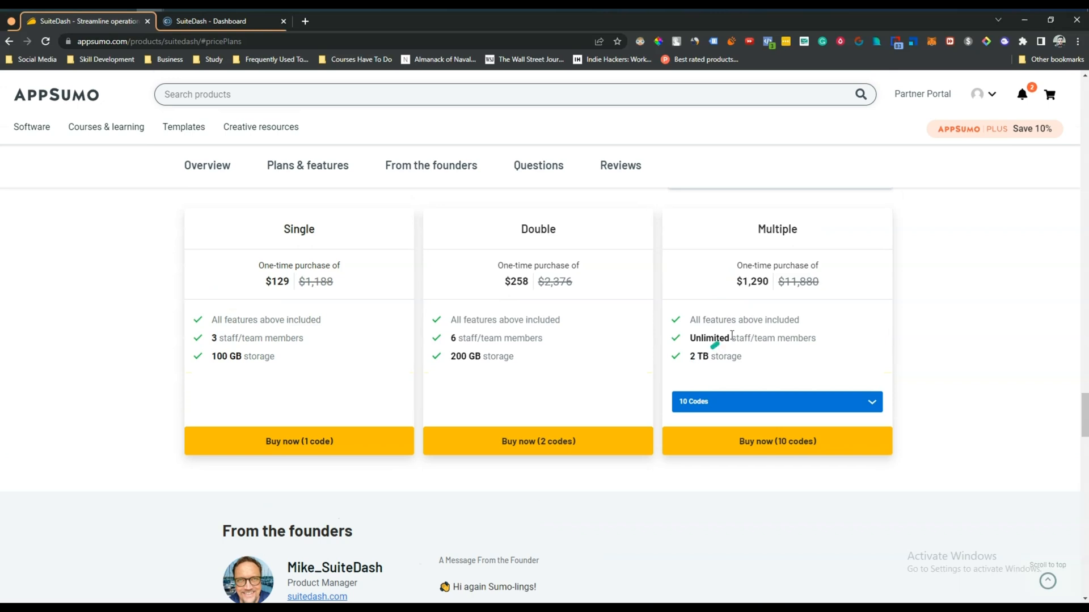
drag(742, 282, 765, 280)
scroll(555, 256, up, 4)
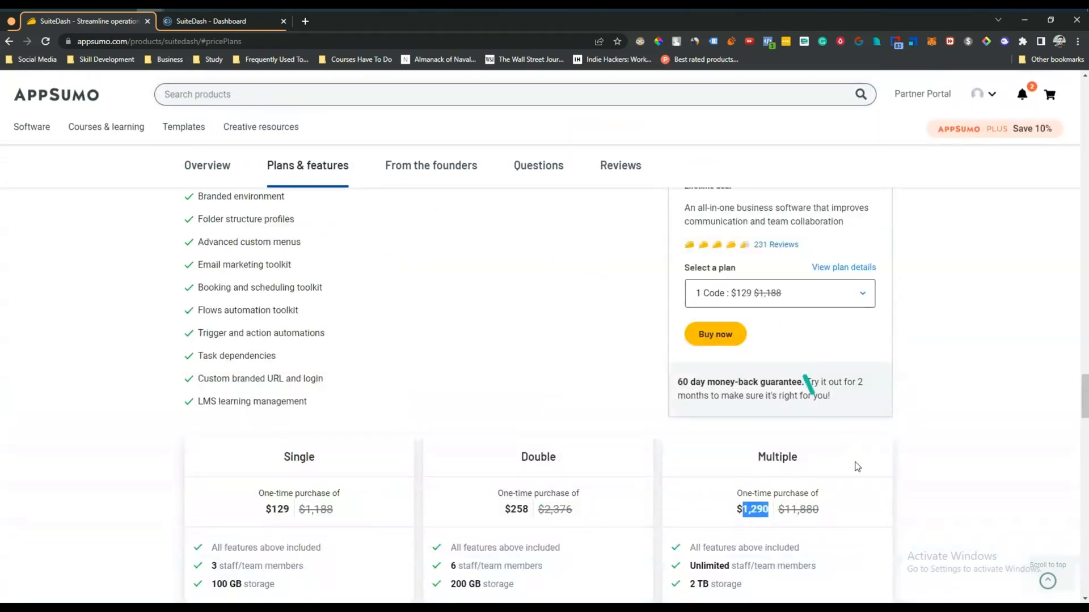
Open the SuiteDash customer reviews and read through the positive and negative ratings.
click(782, 245)
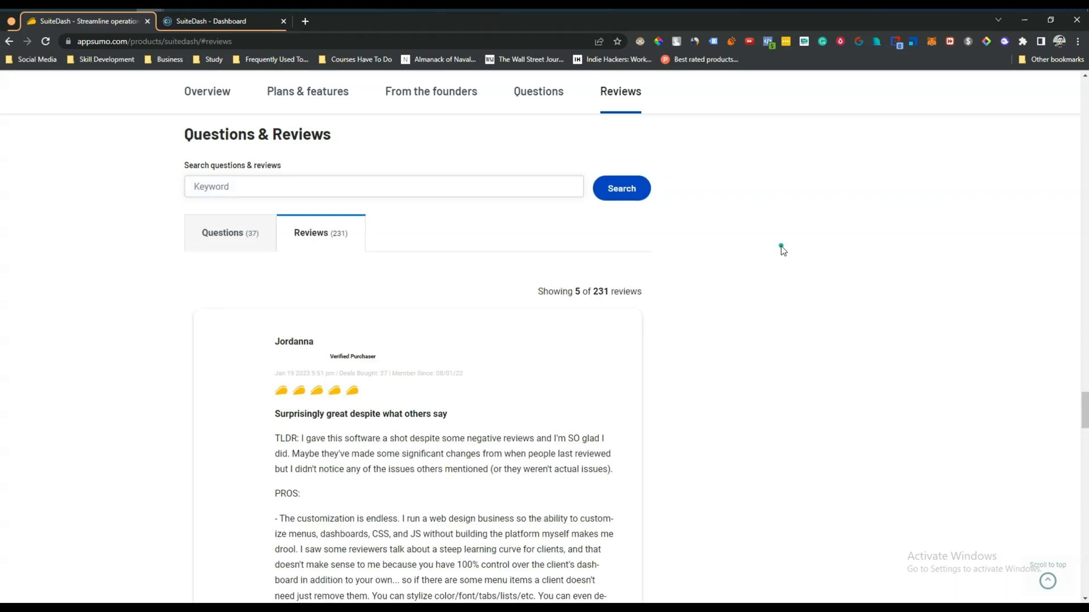
scroll(781, 246, down, 15)
scroll(781, 247, down, 4)
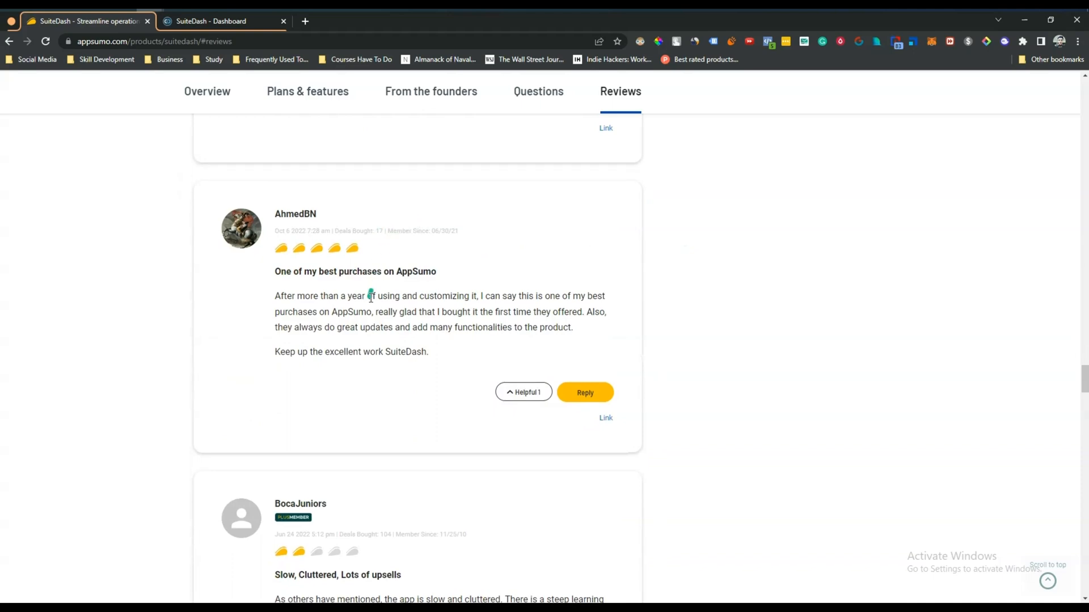
scroll(371, 298, down, 4)
scroll(337, 364, down, 2)
drag(290, 235, 413, 238)
scroll(413, 237, down, 9)
scroll(399, 285, down, 20)
scroll(408, 416, down, 18)
scroll(408, 417, down, 15)
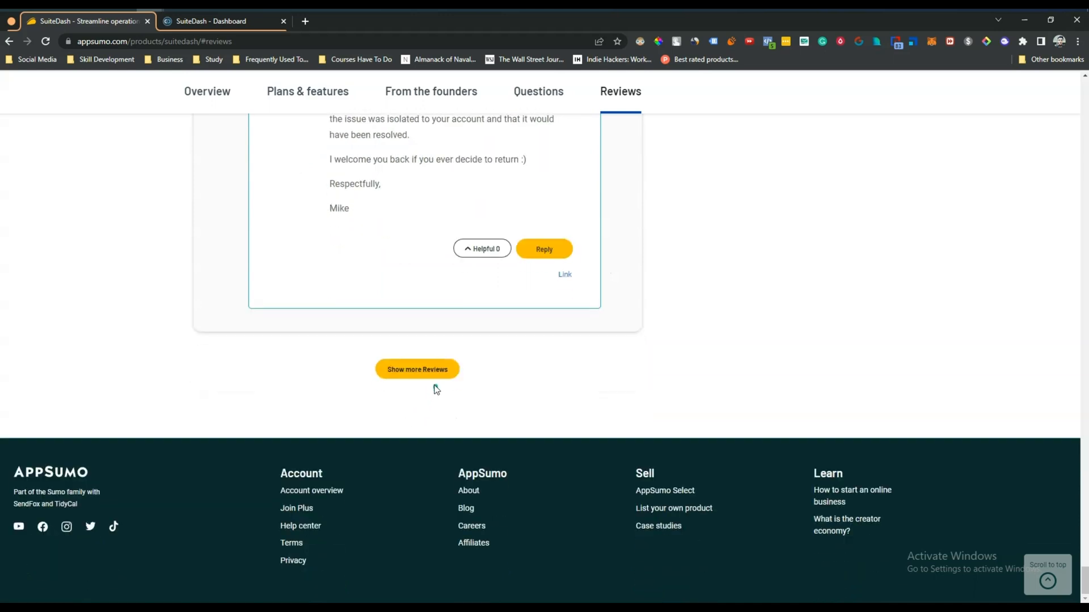
Load more customer reviews and skim the additional ones.
click(430, 371)
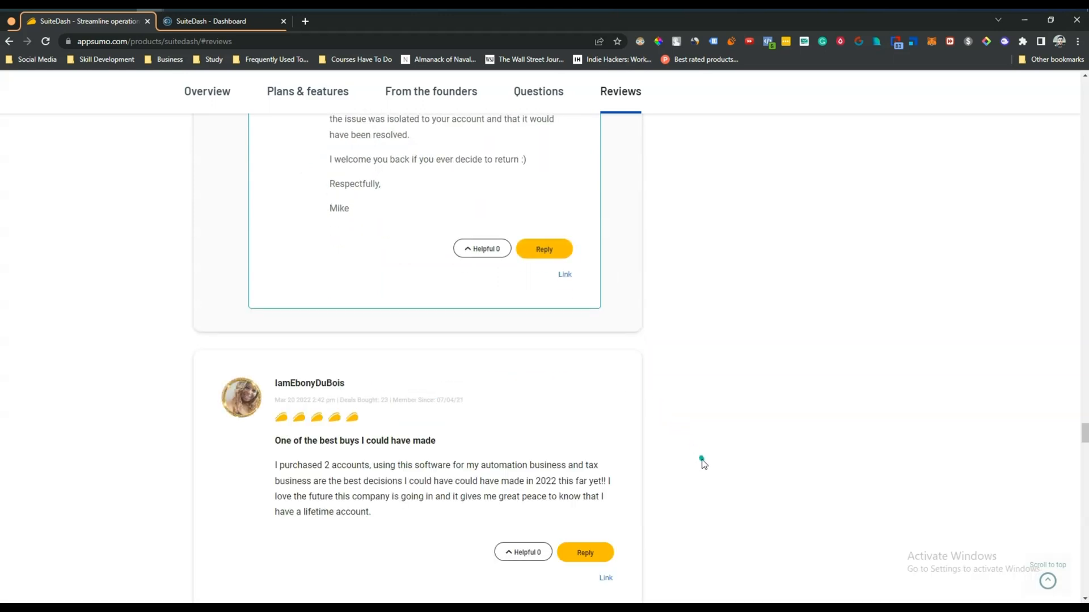
middle_click(700, 459)
middle_click(655, 202)
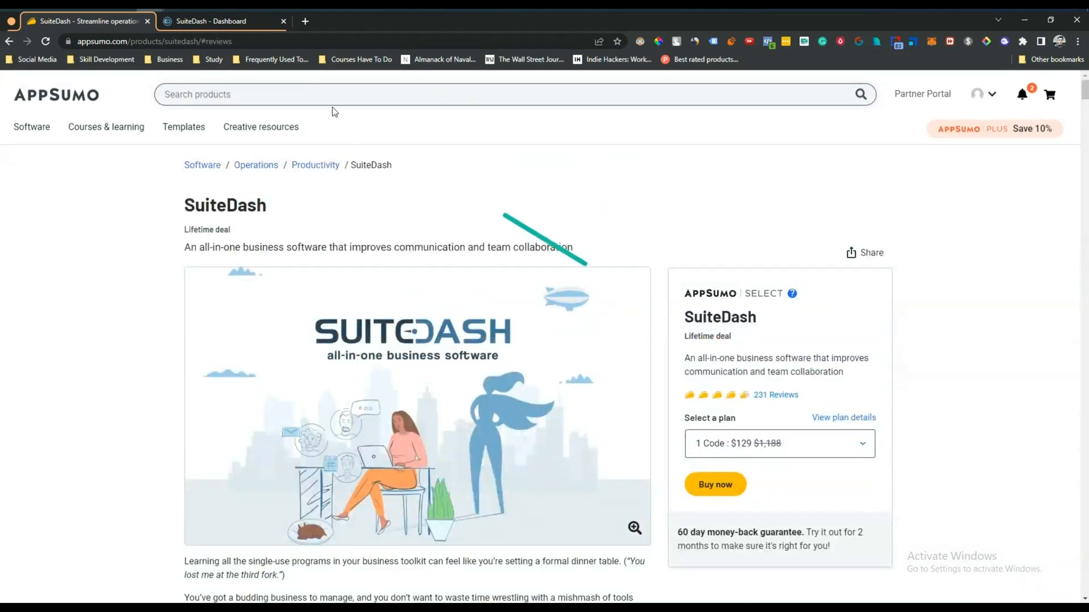
Switch to the SuiteDash dashboard, dismiss the pop-up message, and examine the white-label branding and CRM setup guides.
click(222, 26)
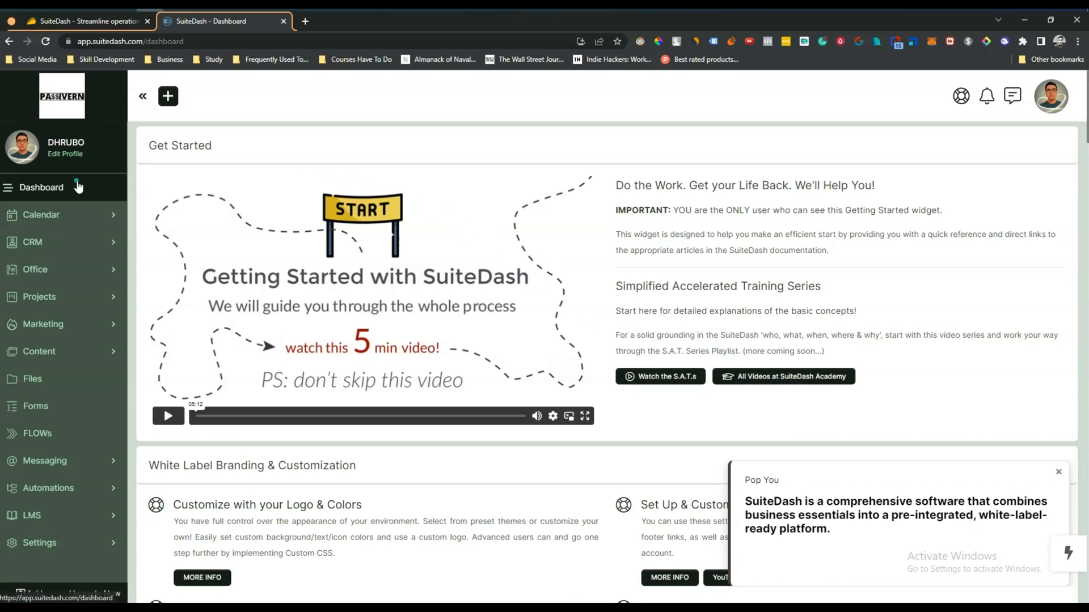
scroll(965, 281, down, 4)
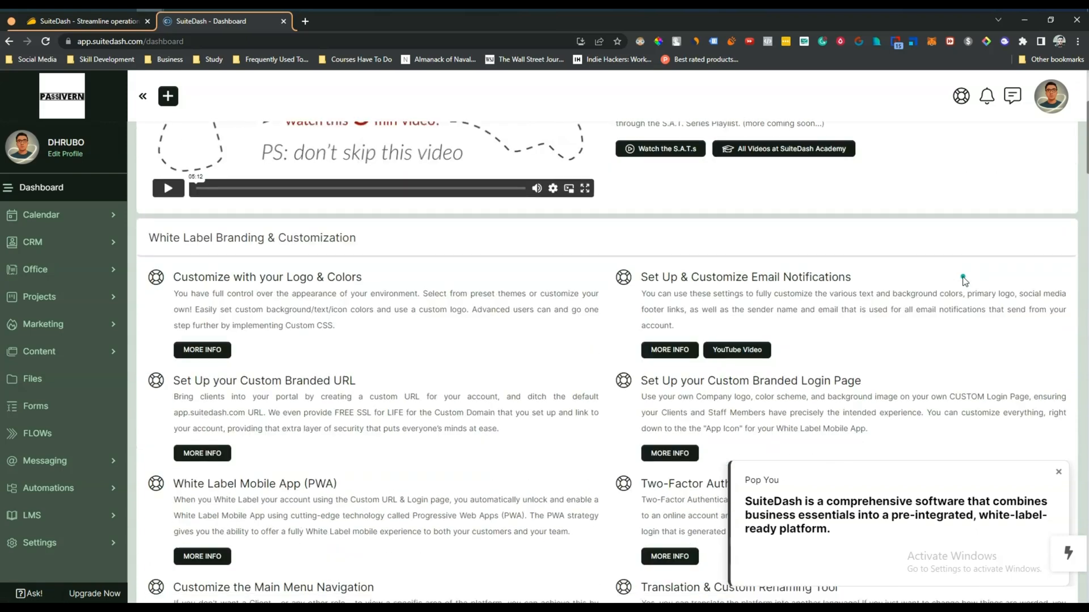
click(1058, 476)
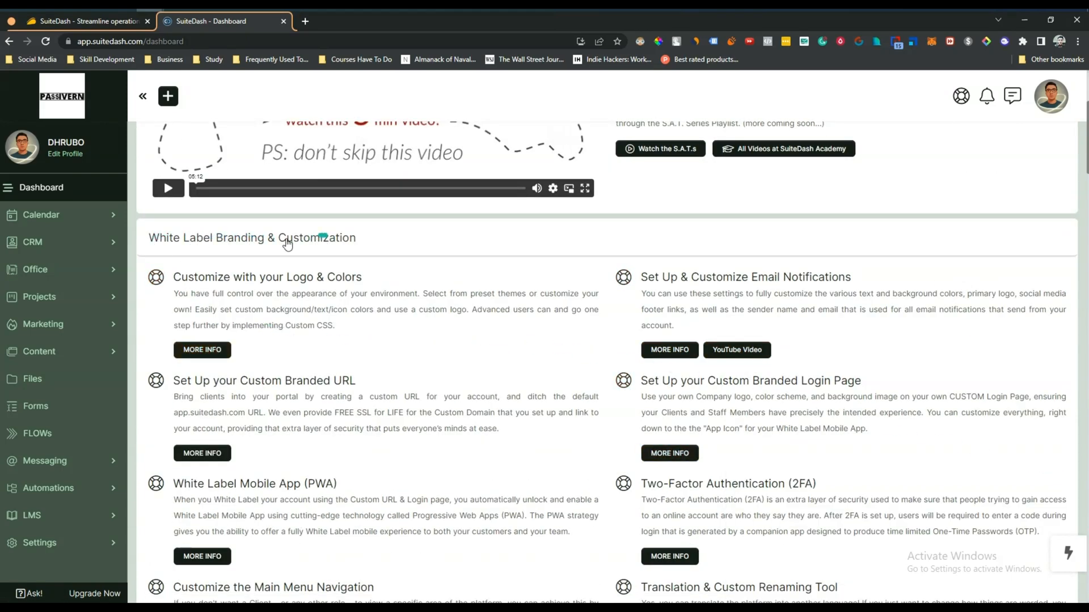
scroll(252, 233, down, 2)
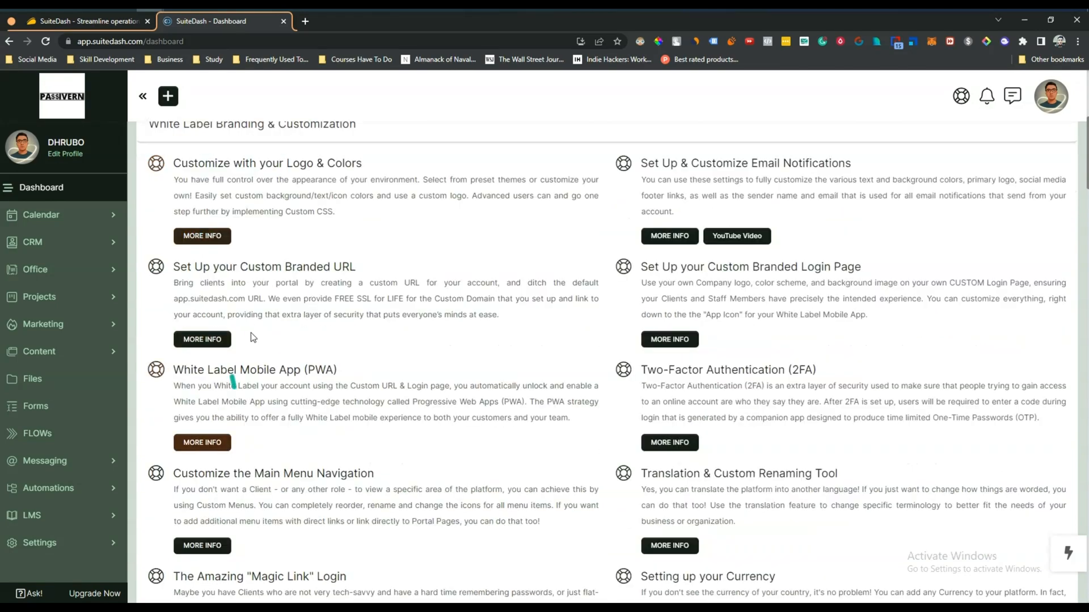
scroll(329, 425, down, 4)
scroll(299, 392, down, 3)
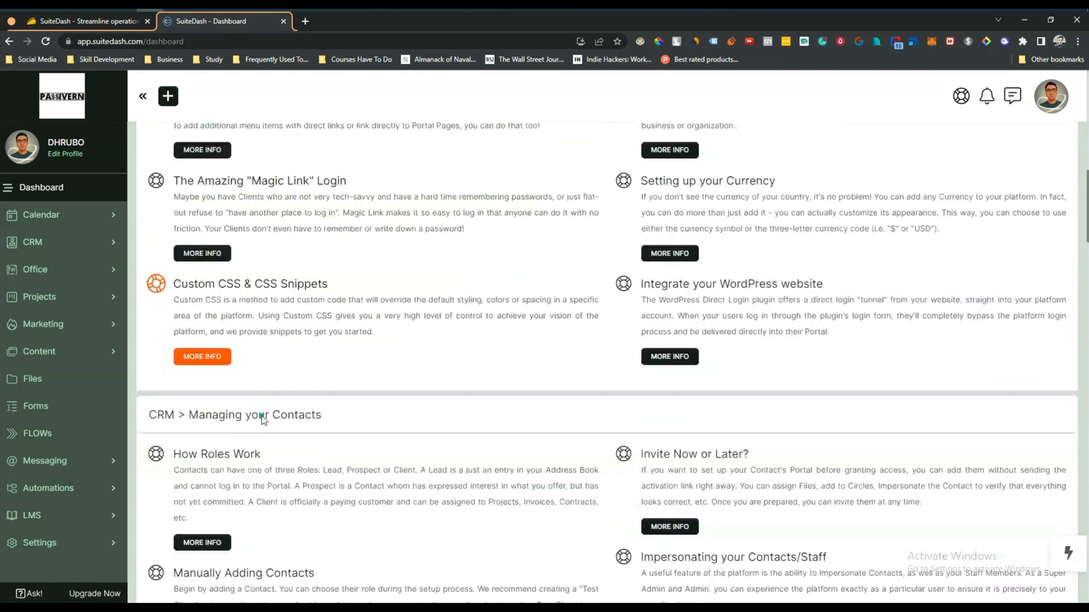
scroll(350, 419, down, 3)
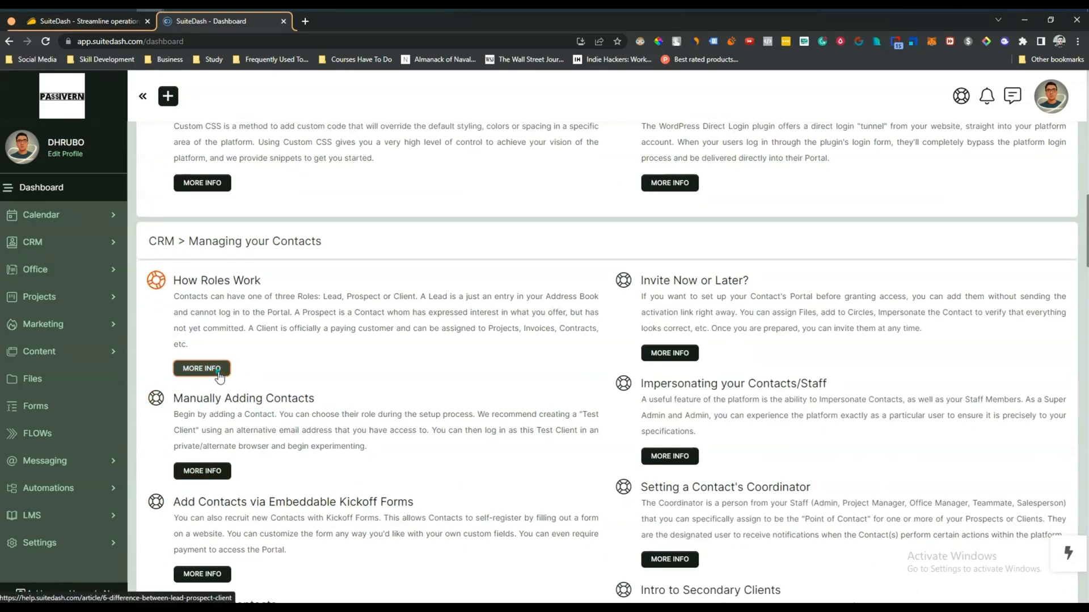
Open the help article on how contact roles work, skim it, and return to the SuiteDash dashboard.
click(202, 368)
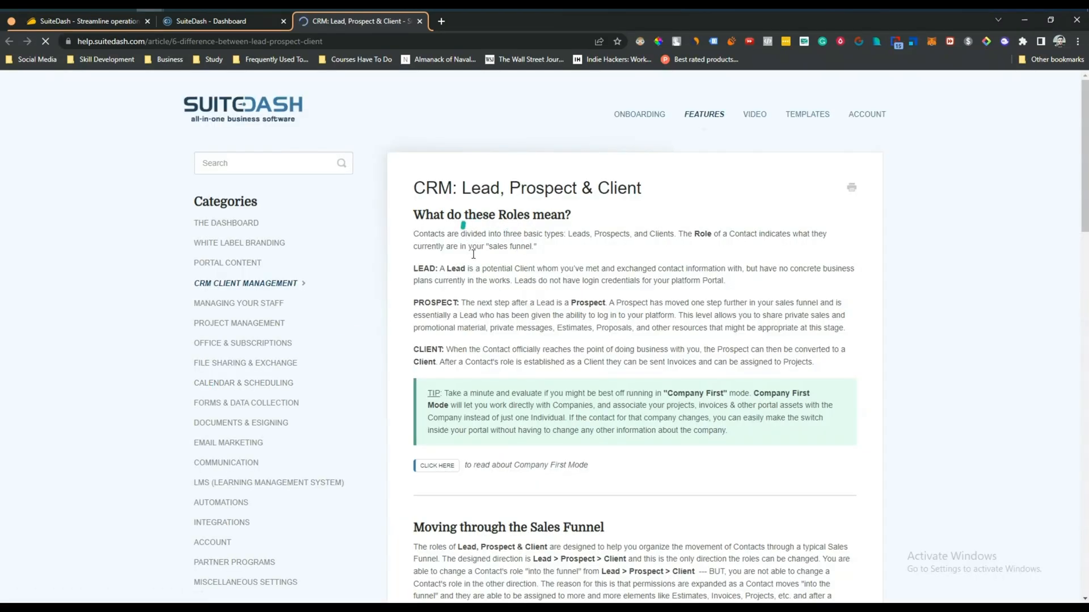
scroll(518, 239, down, 10)
scroll(565, 361, up, 5)
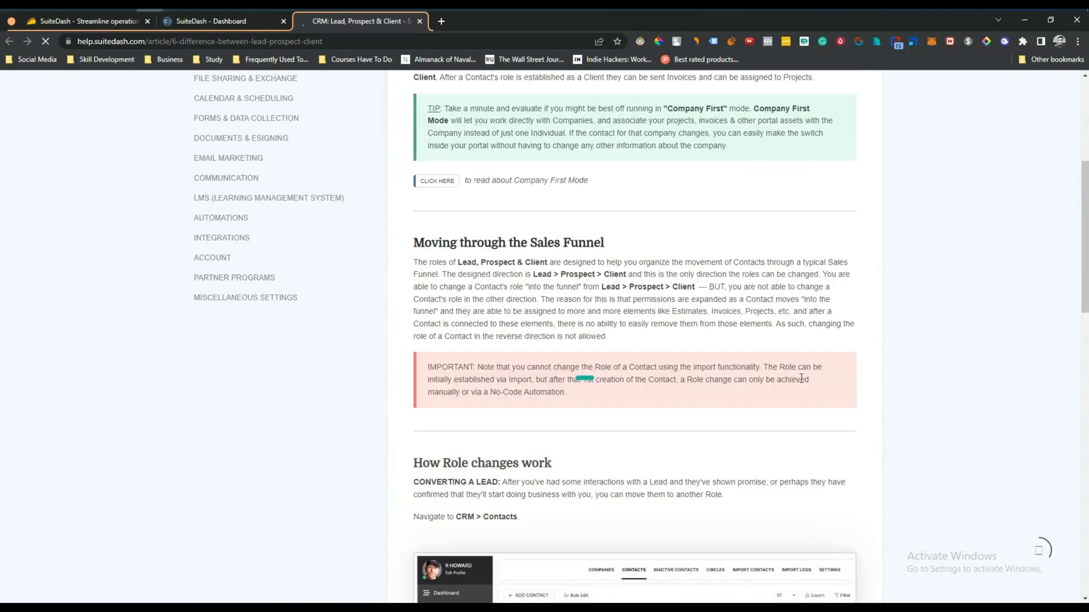
click(243, 25)
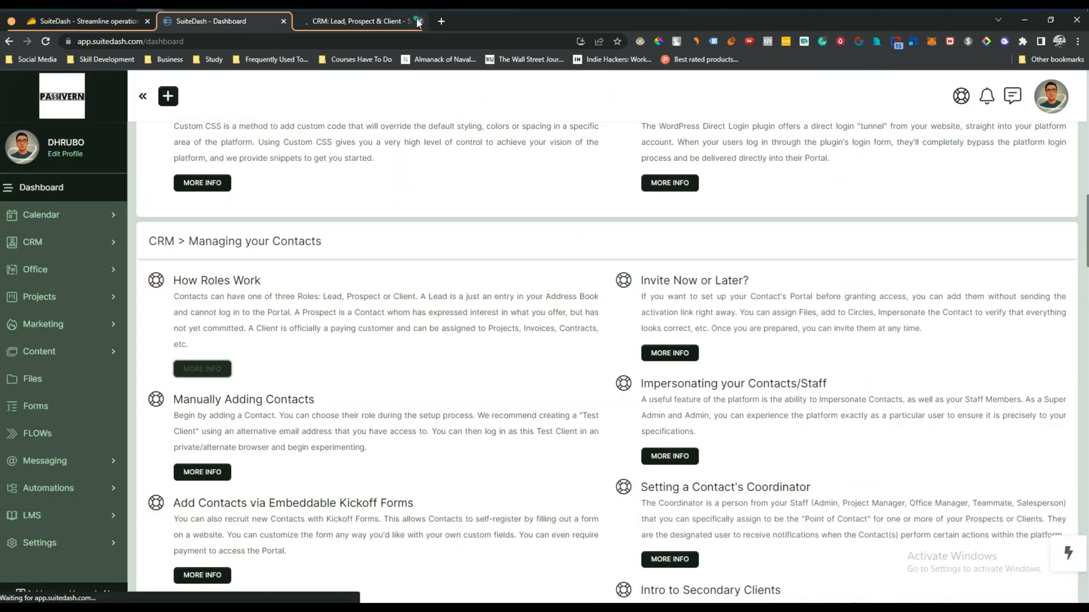
Open My Calendar, view the details of the task scheduled for January 19, and close them.
click(60, 216)
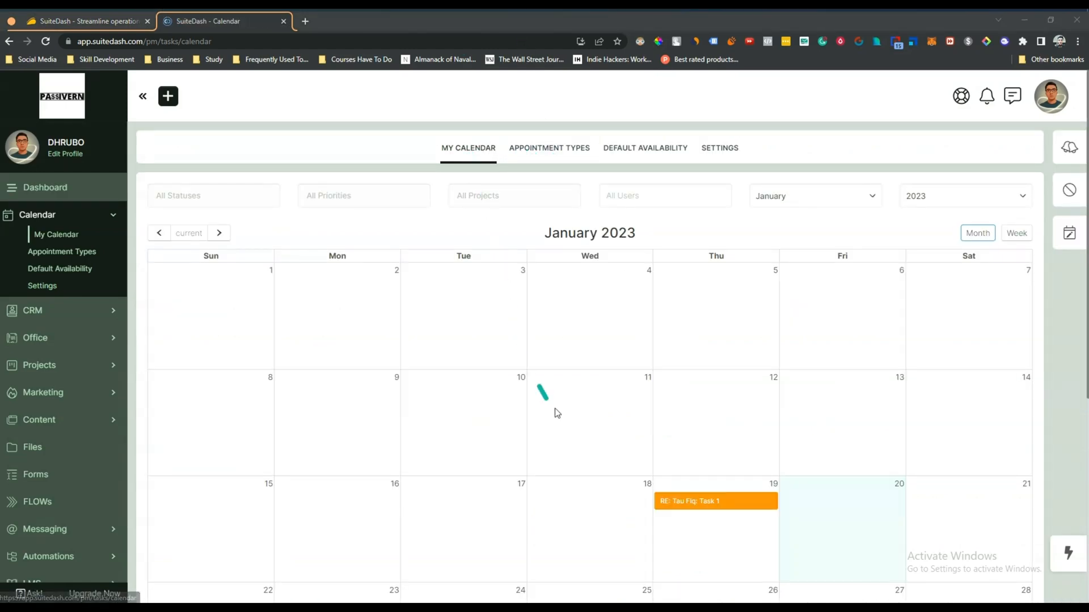
scroll(567, 414, down, 3)
click(723, 366)
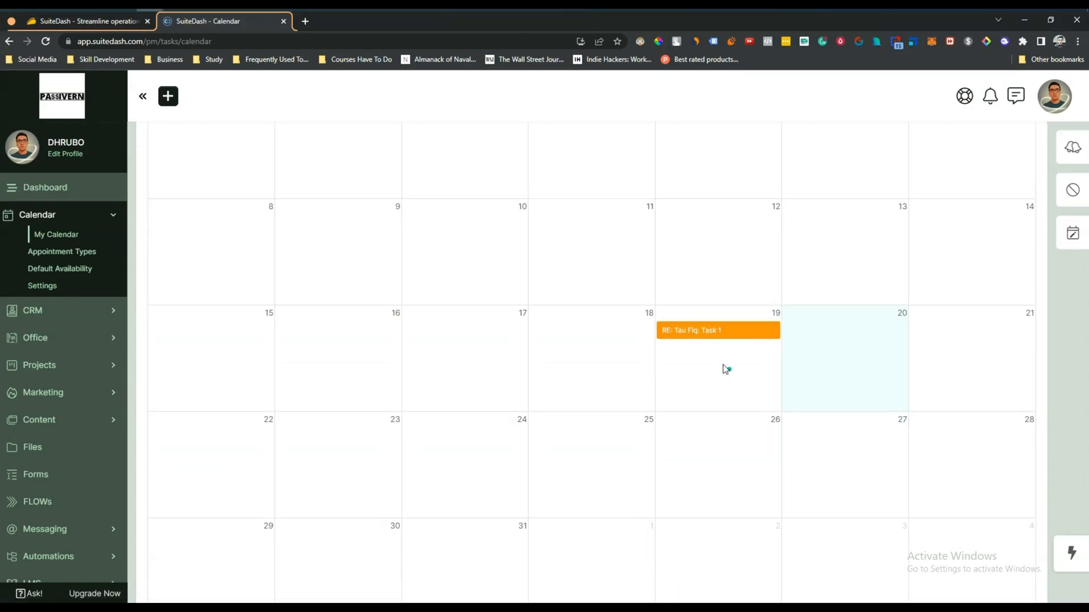
click(719, 332)
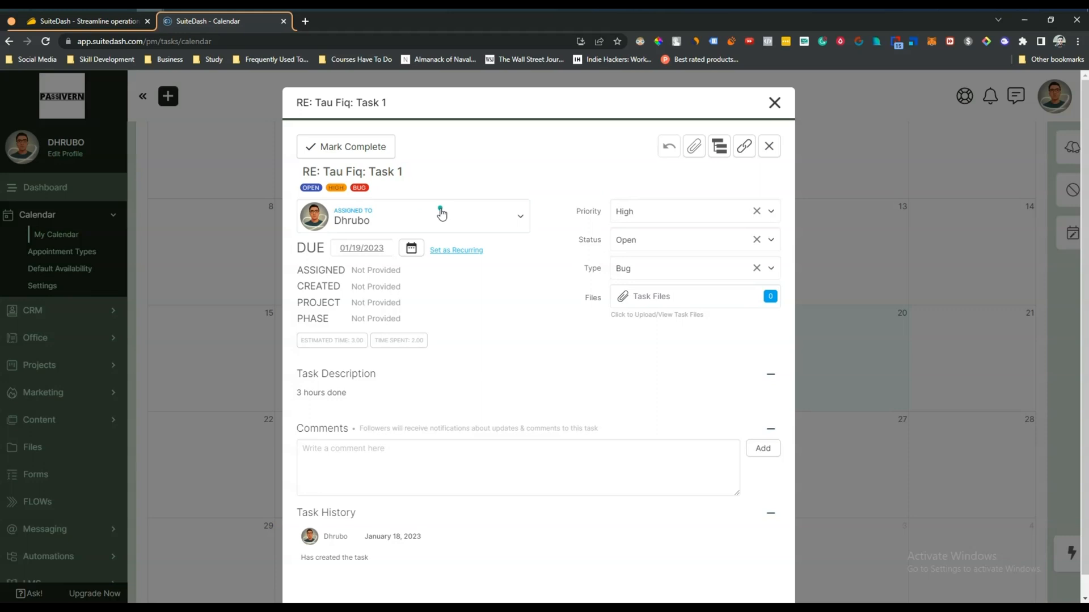
click(774, 103)
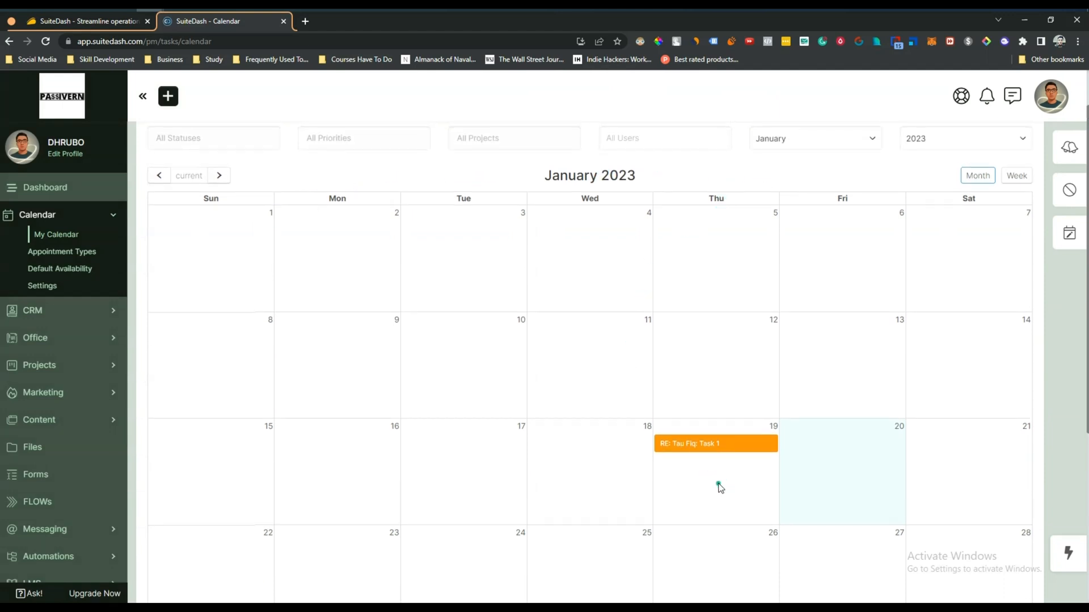
Set the calendar's displayed month to March.
scroll(718, 486, down, 3)
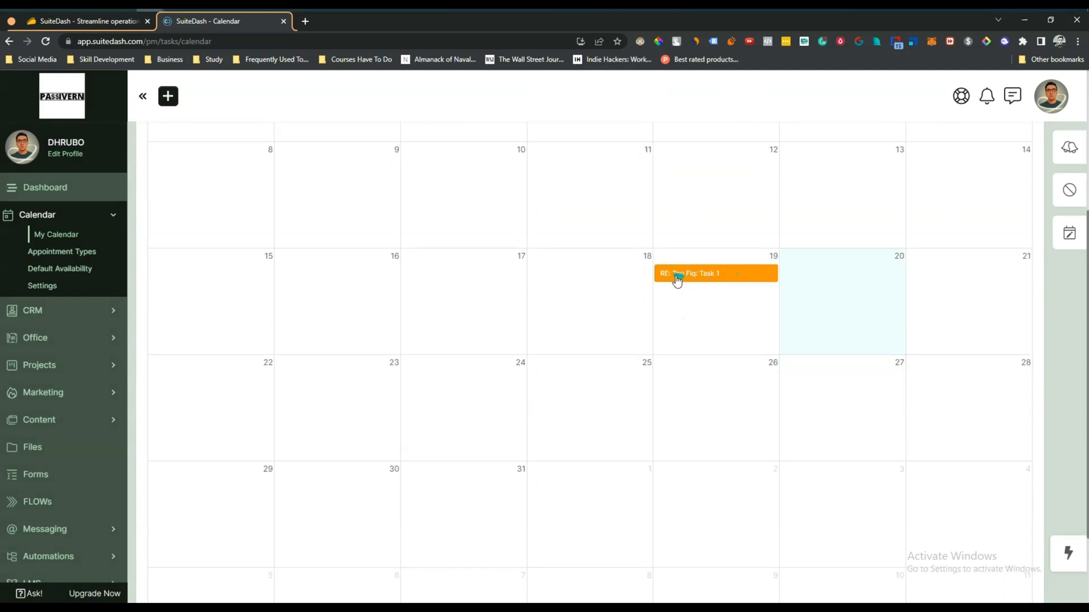
scroll(712, 413, up, 4)
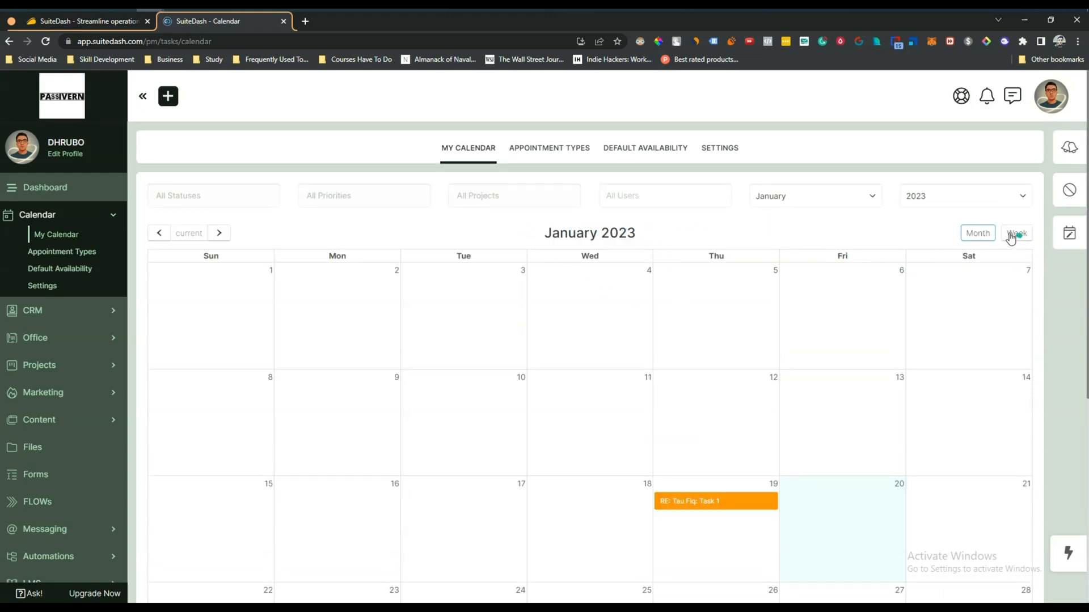
click(976, 202)
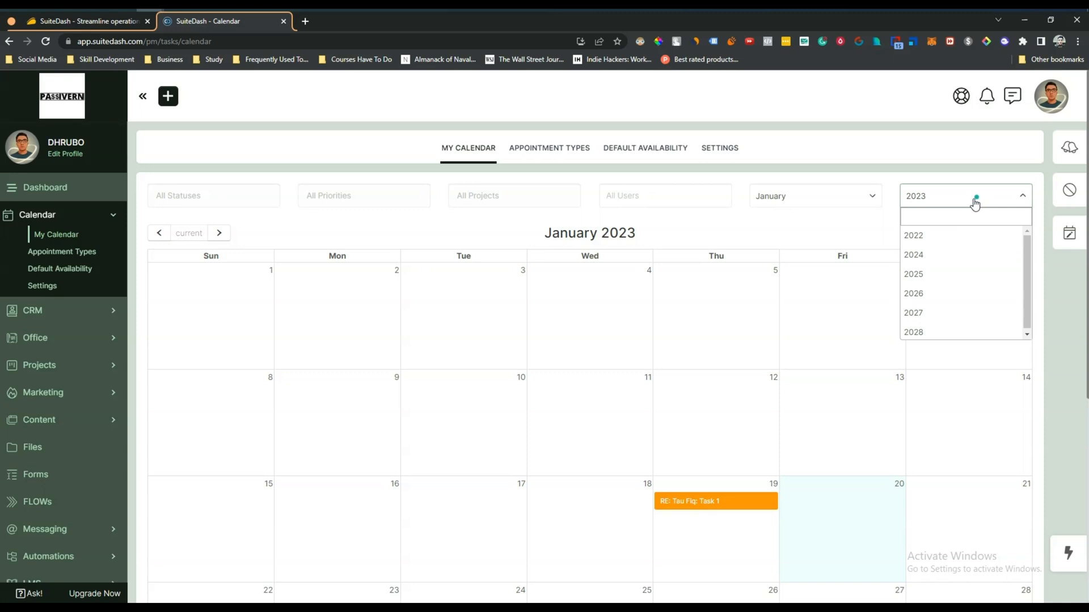
click(820, 204)
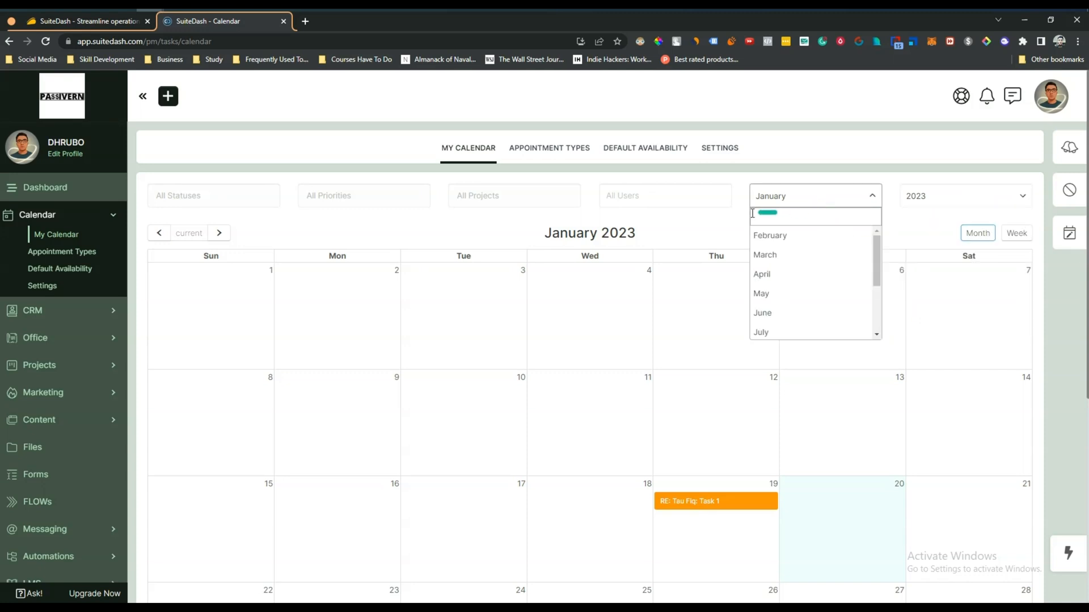
click(772, 256)
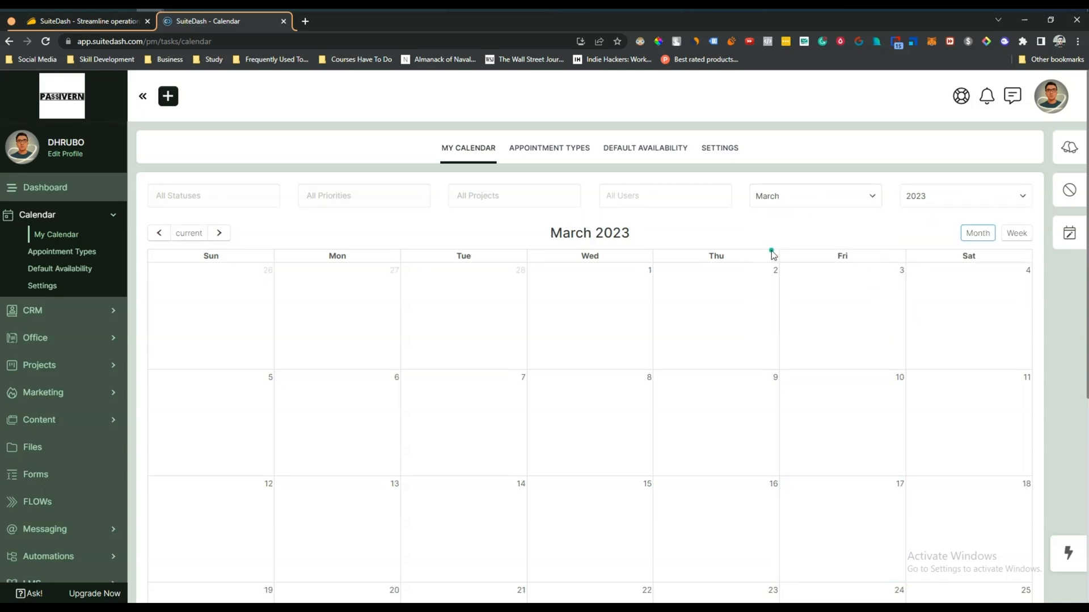
Look over the March calendar, open the Appointment Types page, read its welcome note, and dismiss the note.
scroll(773, 260, down, 5)
scroll(765, 362, down, 2)
scroll(766, 362, up, 6)
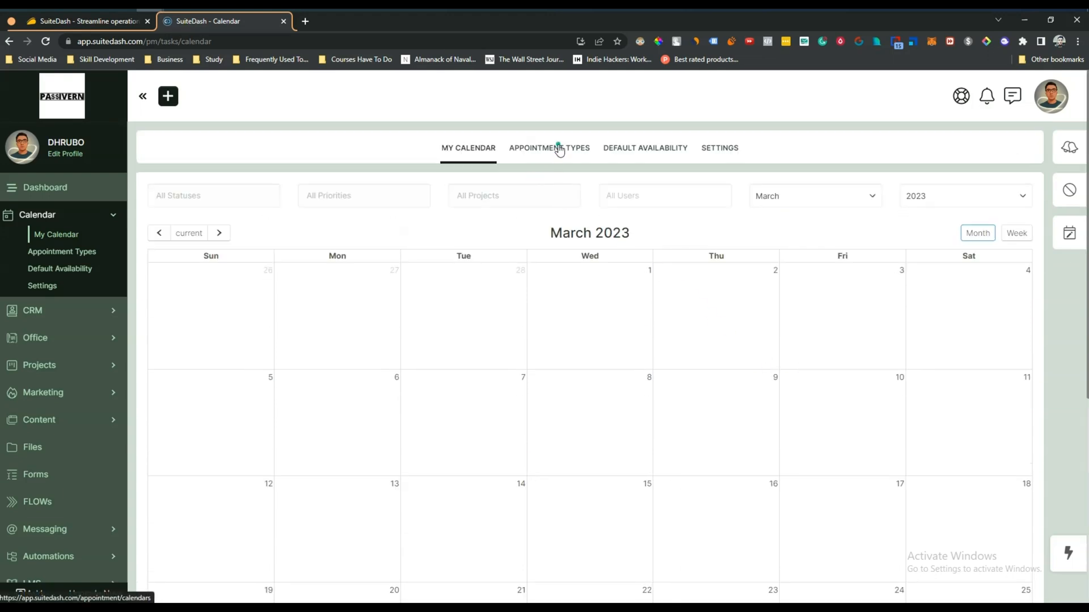
click(534, 158)
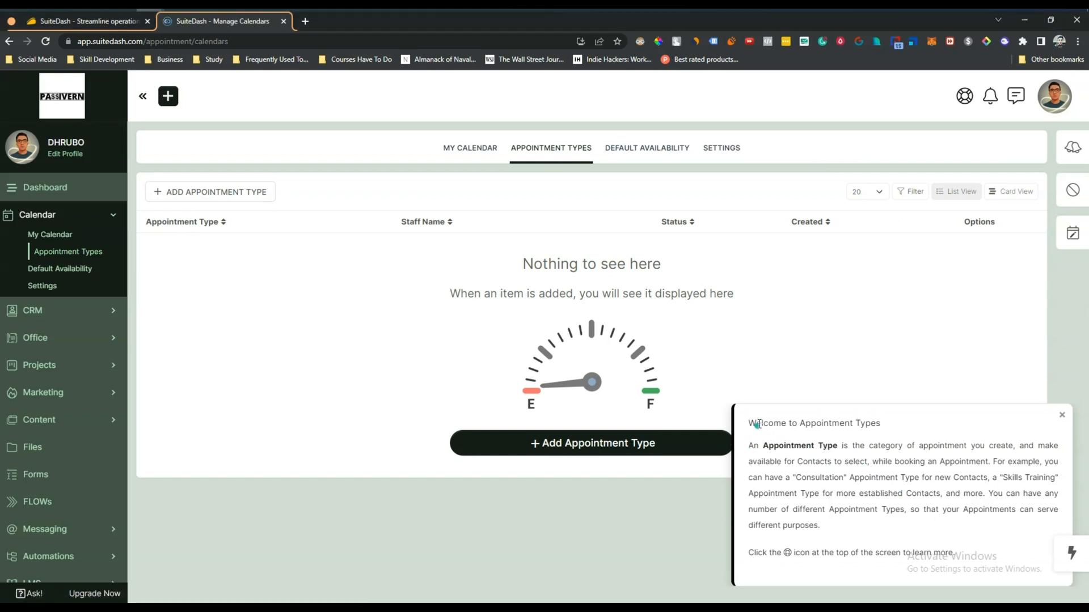
drag(751, 421, 976, 545)
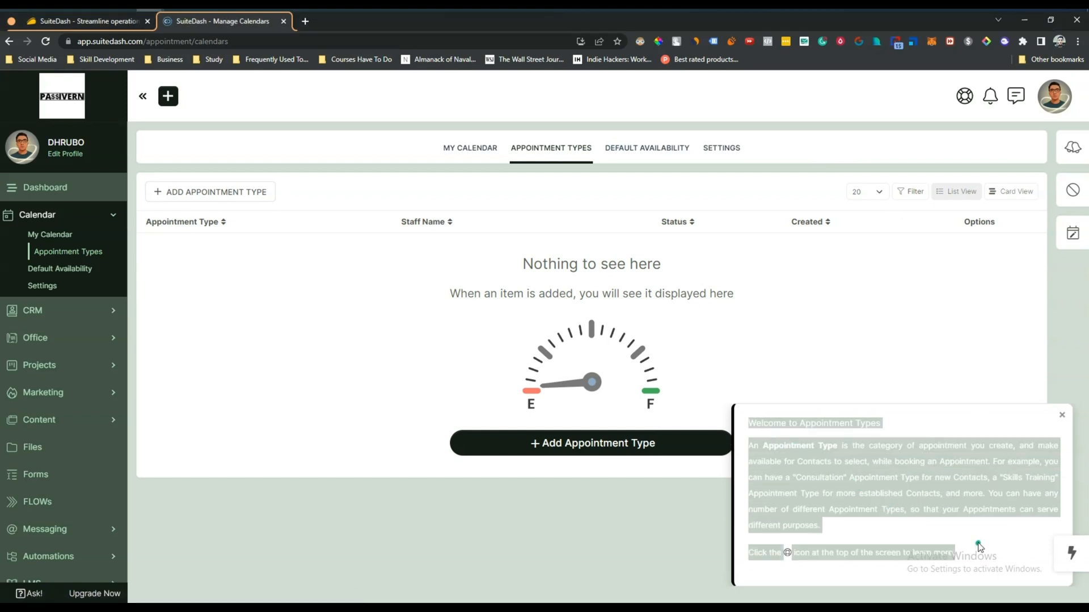
click(978, 545)
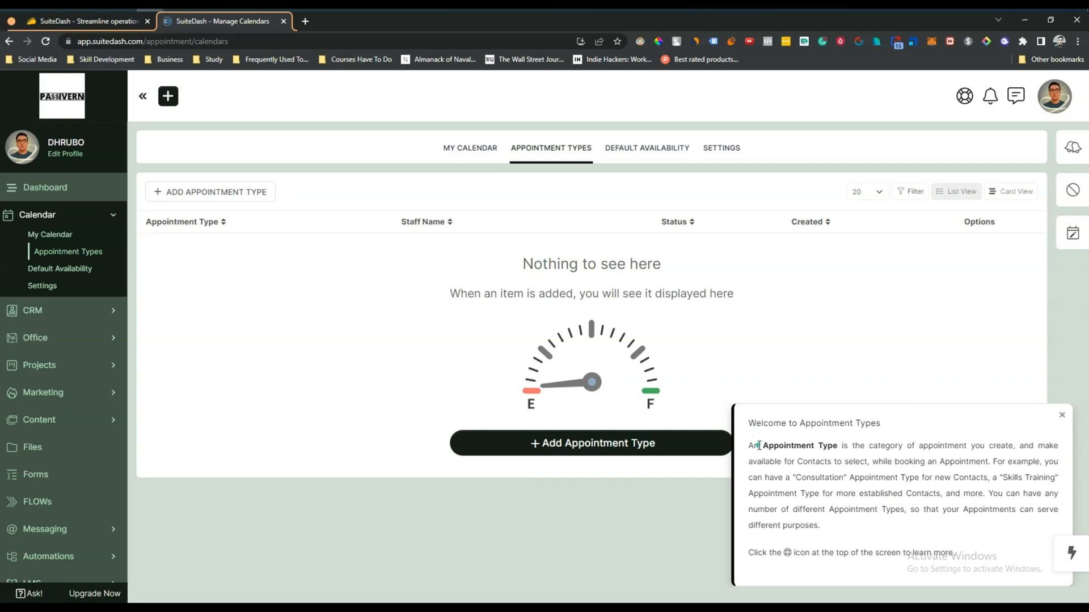
drag(758, 445, 905, 448)
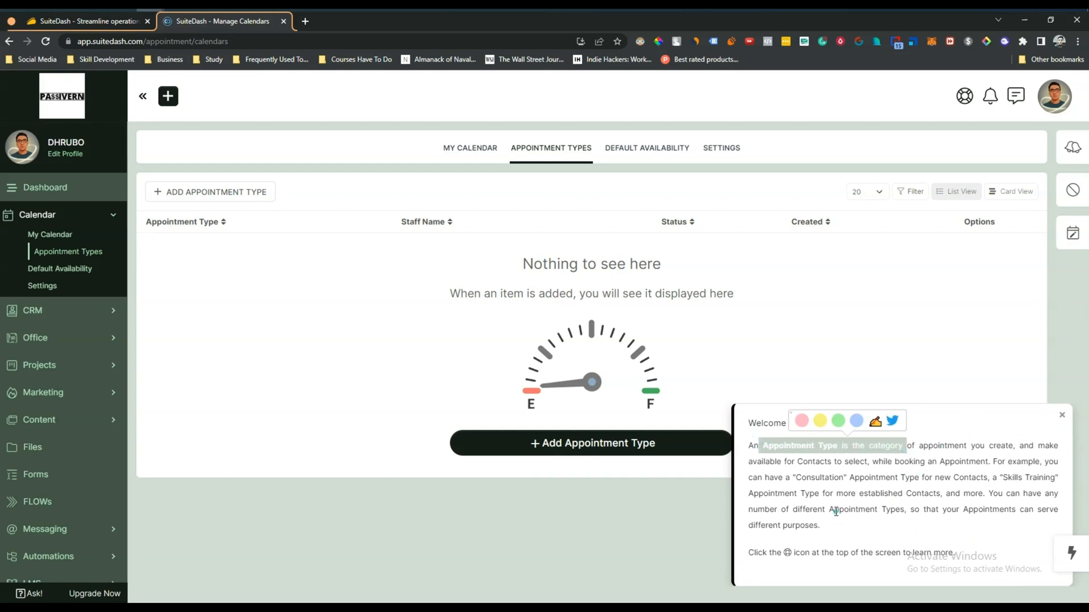
mouse_move(852, 525)
mouse_down()
mouse_move(822, 520)
mouse_move(747, 464)
mouse_up()
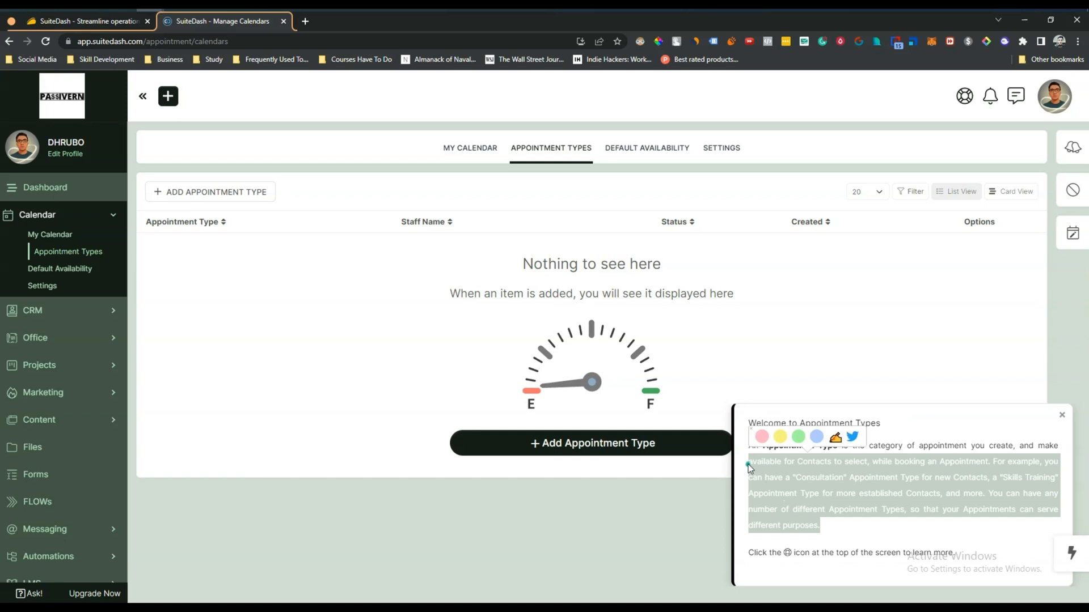
click(1062, 419)
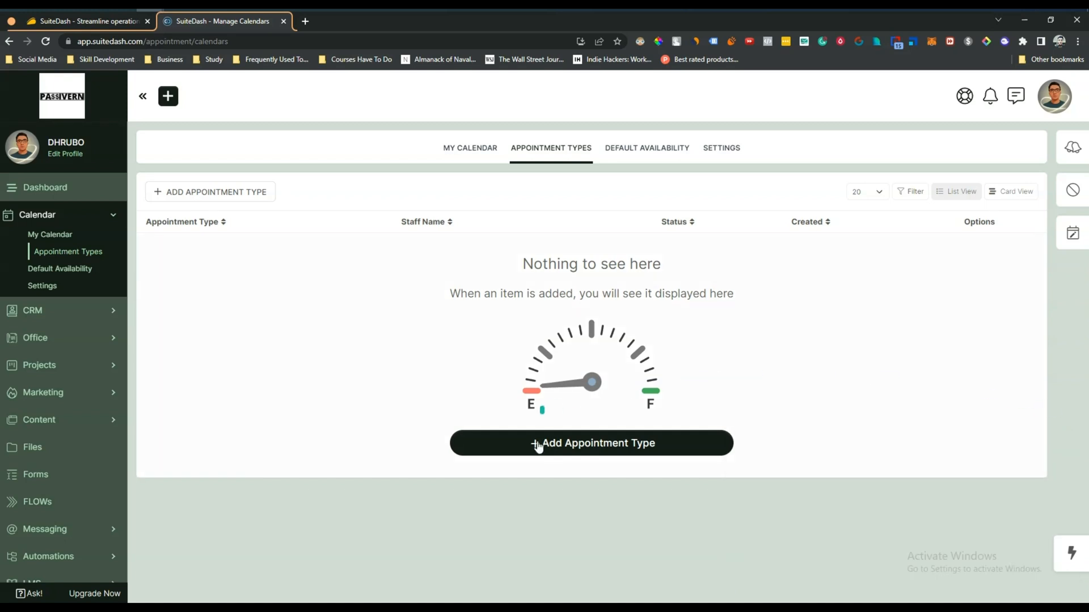
Start adding a new appointment type and examine the form's fields, including the public description.
click(595, 447)
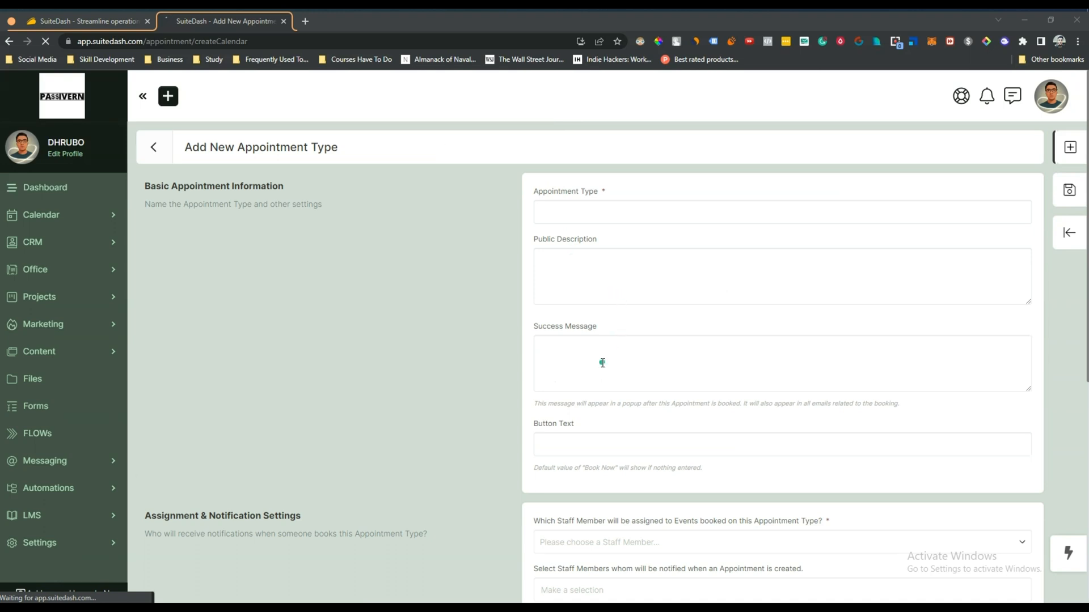
scroll(602, 362, down, 2)
scroll(590, 318, down, 2)
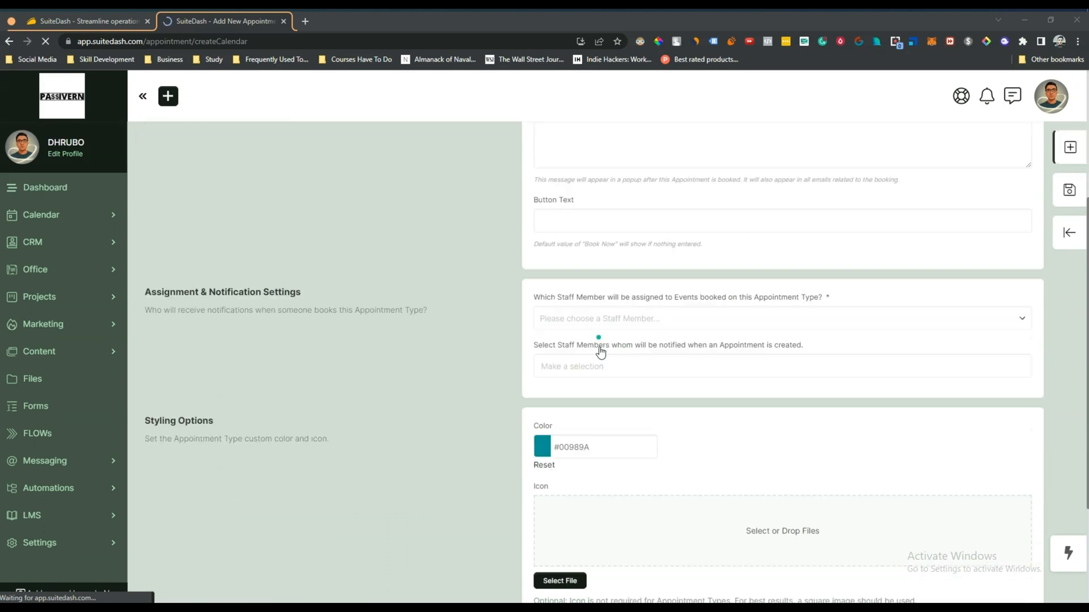
scroll(595, 360, up, 4)
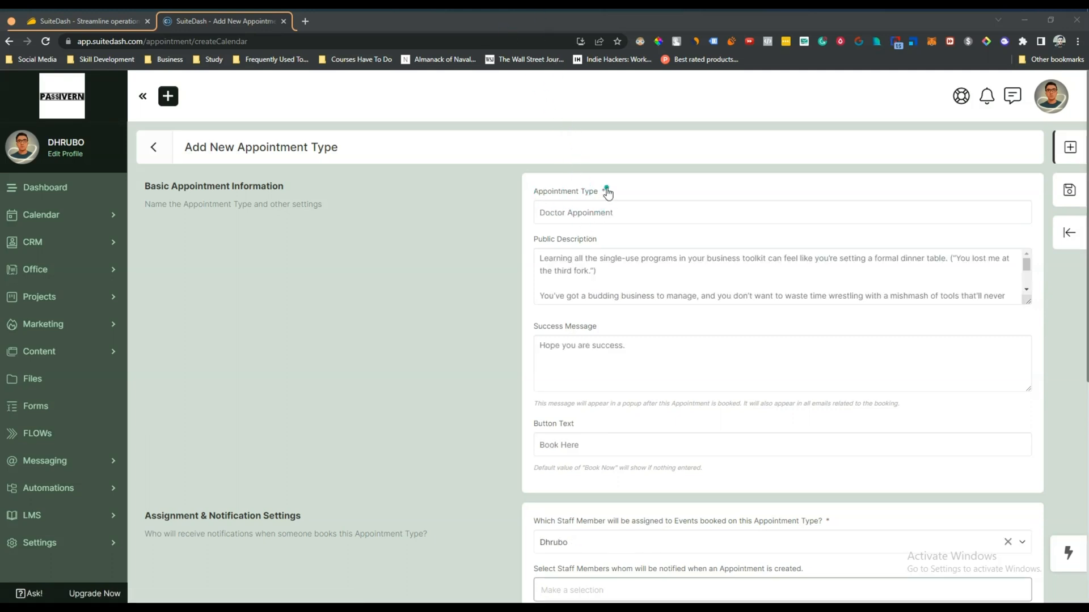
drag(538, 258, 689, 301)
click(668, 300)
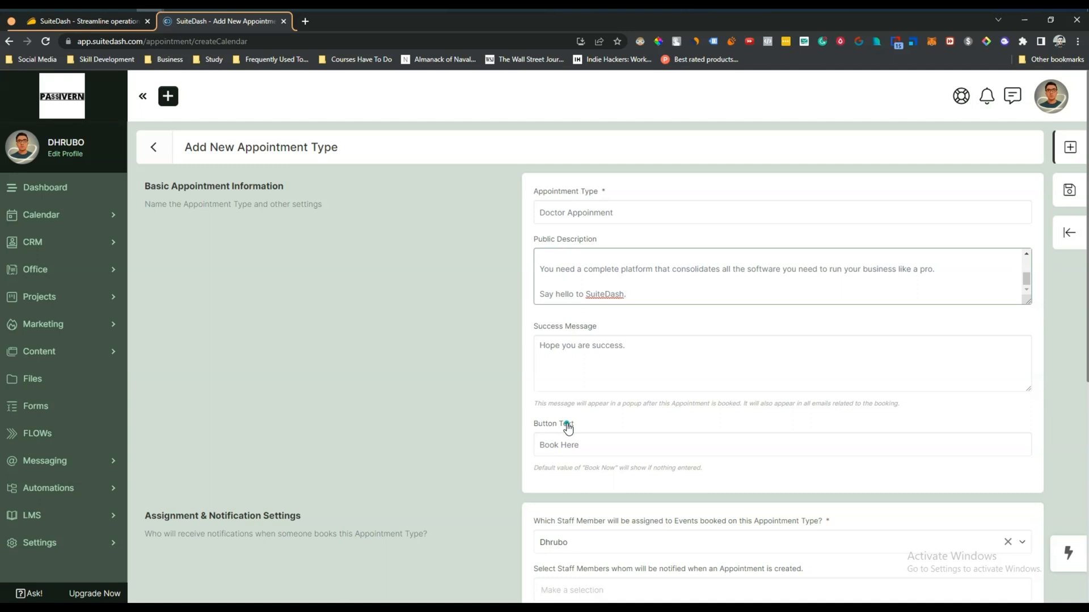
Examine the choices for the staff member assigned to events booked on this appointment type, and close the list without changing the assignment.
scroll(568, 429, down, 2)
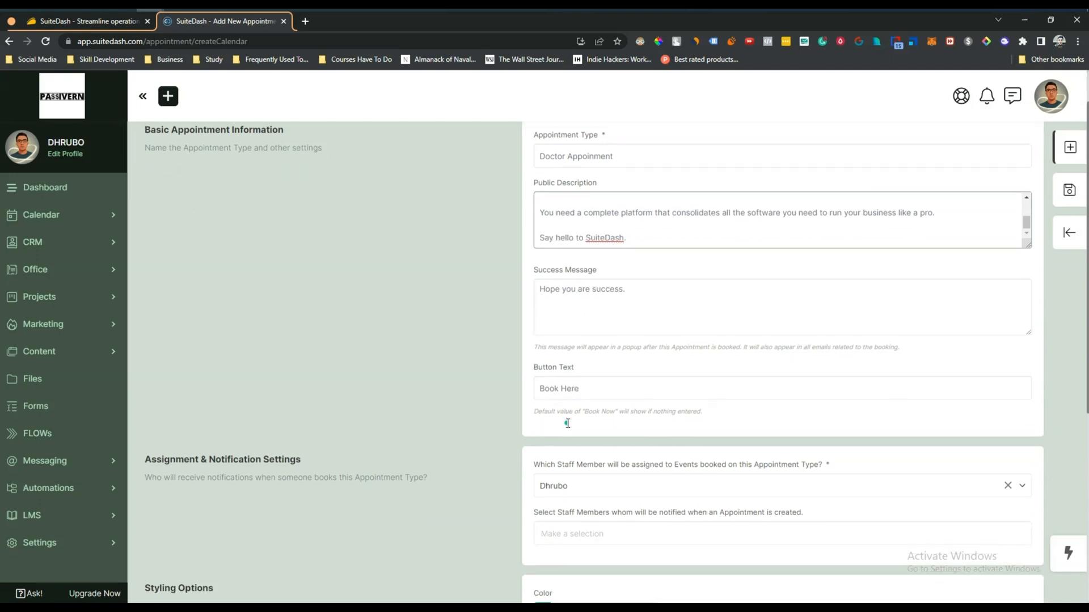
click(575, 427)
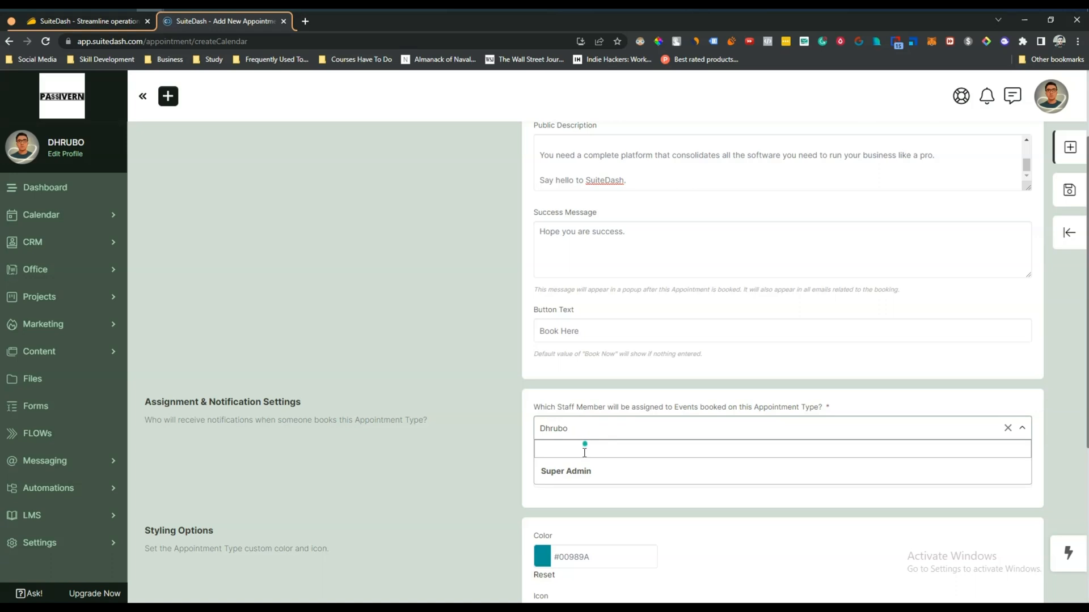
click(568, 440)
click(576, 428)
click(557, 432)
click(564, 431)
click(564, 426)
click(568, 432)
click(484, 486)
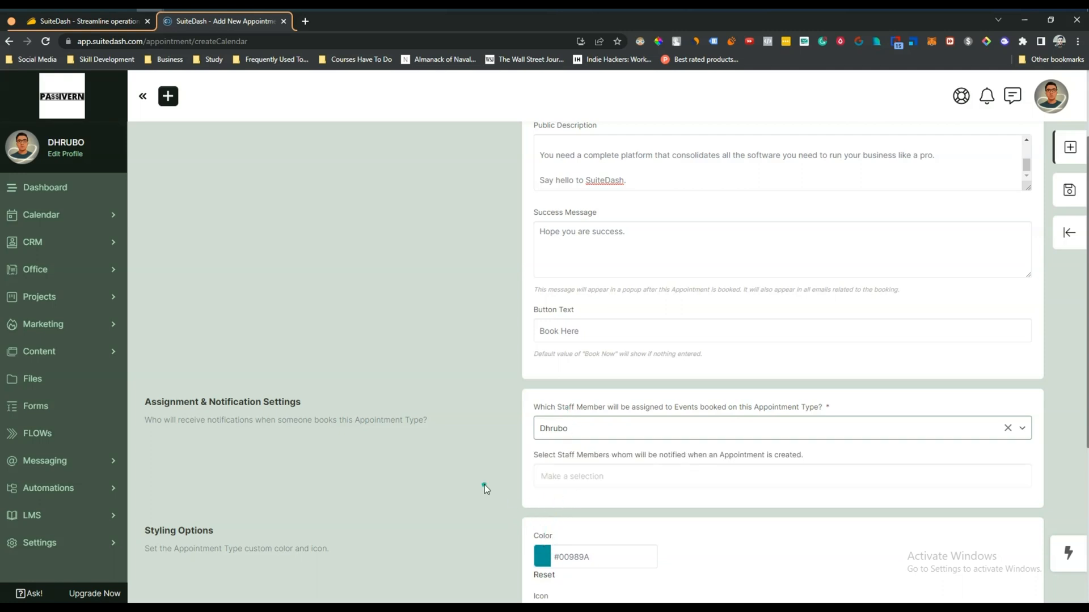
Choose the Super Admin staff member as the person notified when an appointment is created.
click(654, 472)
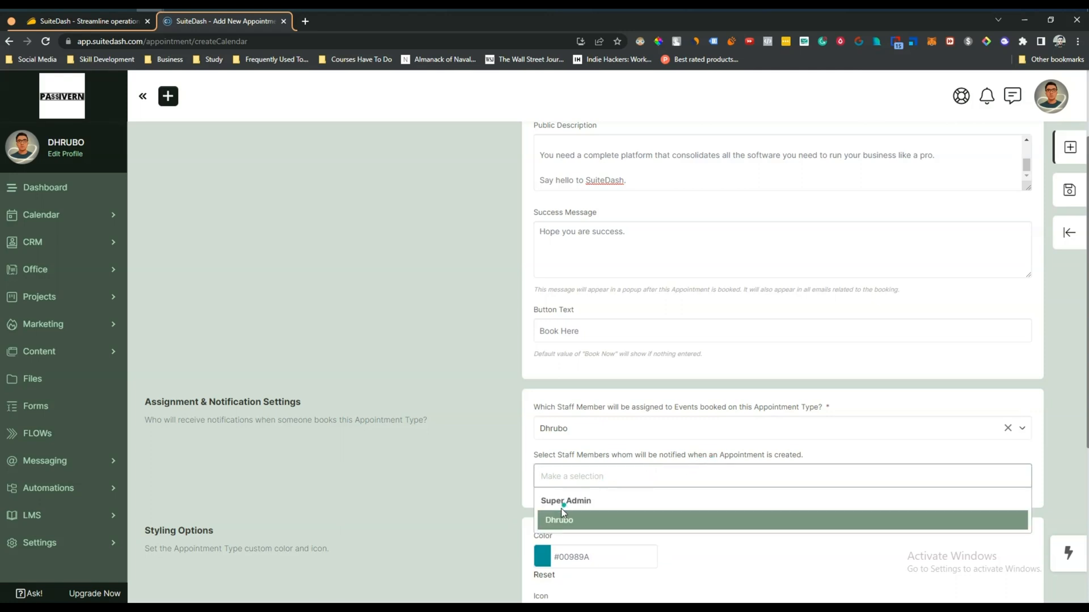
click(559, 520)
scroll(498, 476, down, 2)
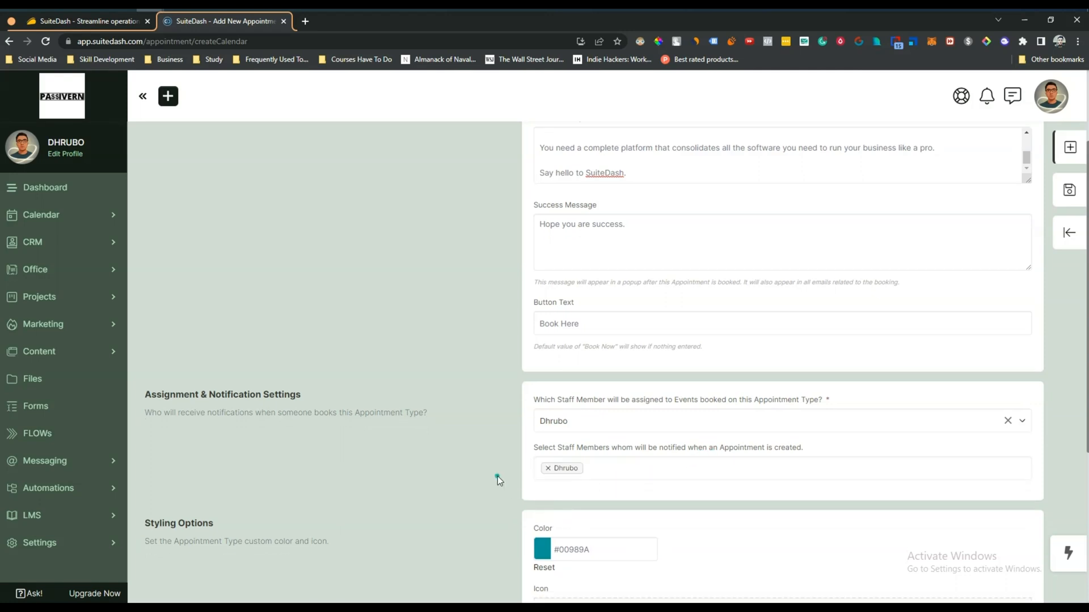
Switch to the AppSumo SuiteDash page, examine the staff member allowance of each plan, and return to the appointment type form.
click(60, 25)
scroll(376, 348, down, 6)
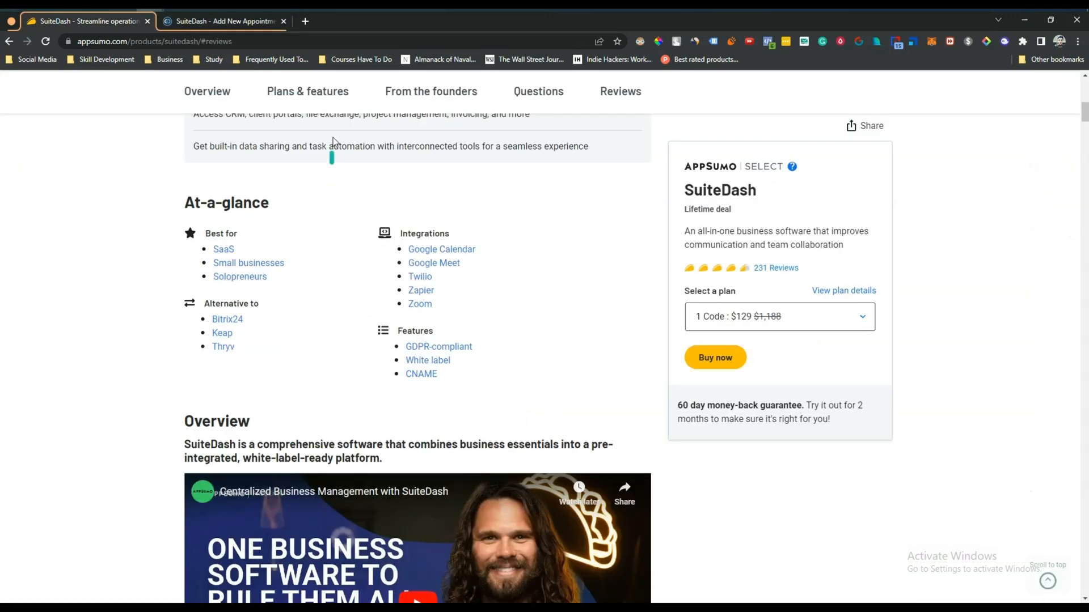
click(321, 103)
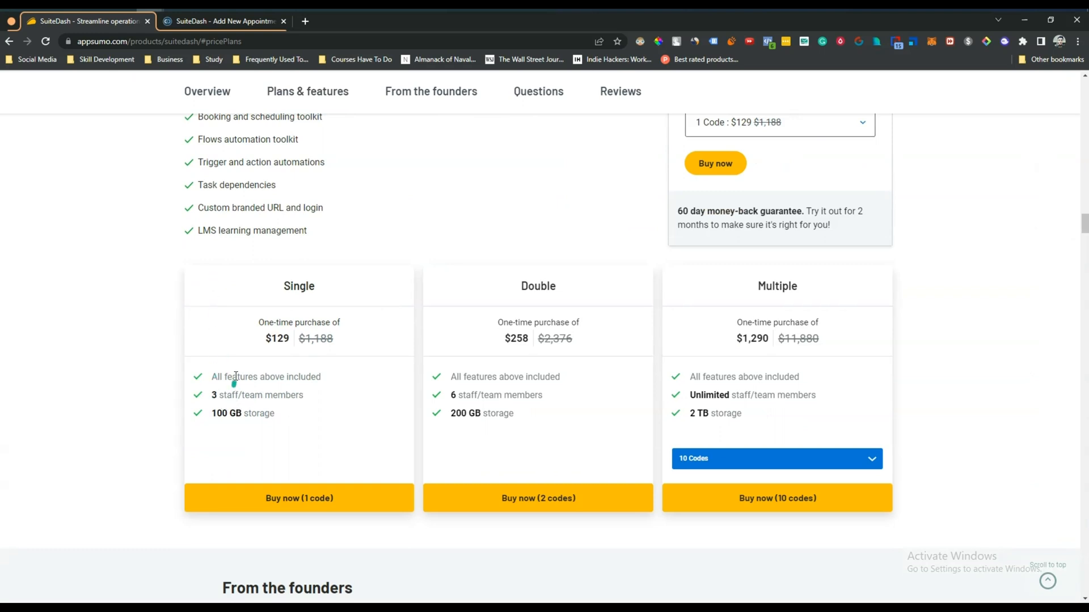
click(228, 26)
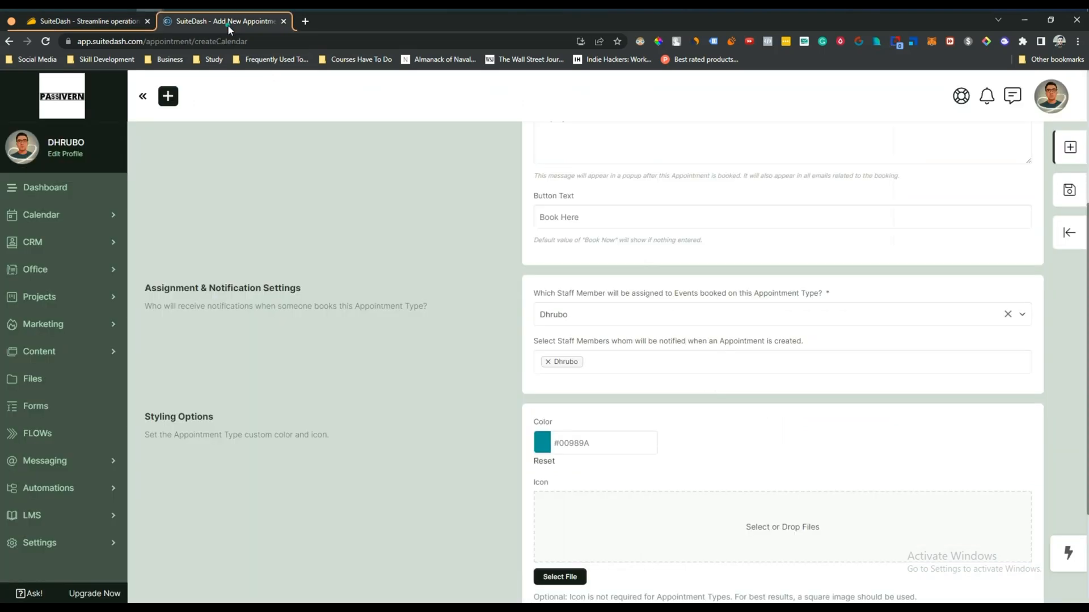
Accept the crop of the portrait image used as the appointment type's icon.
scroll(560, 458, down, 1)
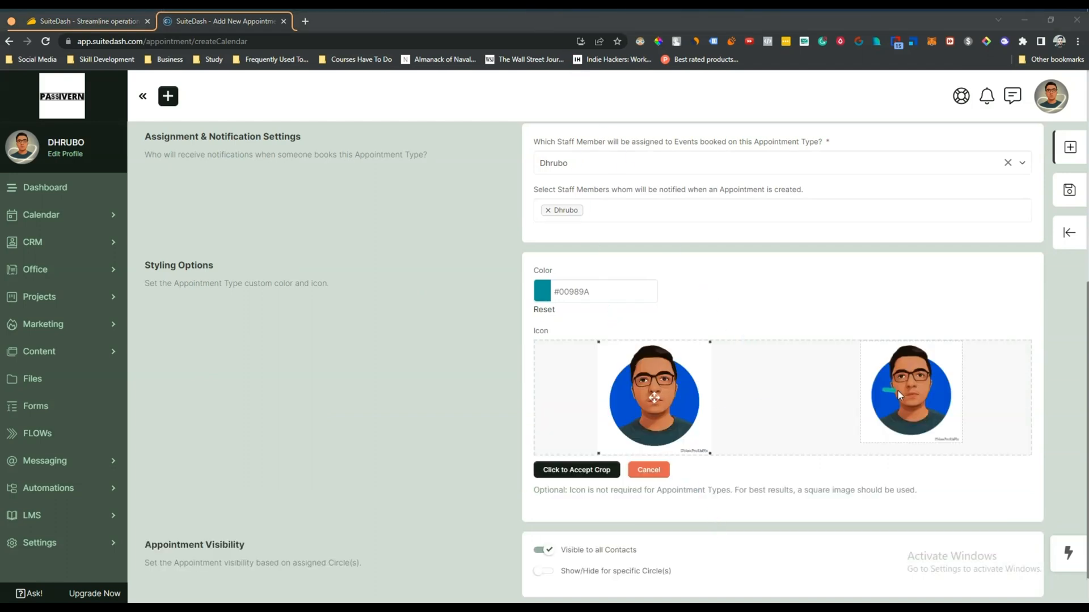
click(577, 476)
click(592, 471)
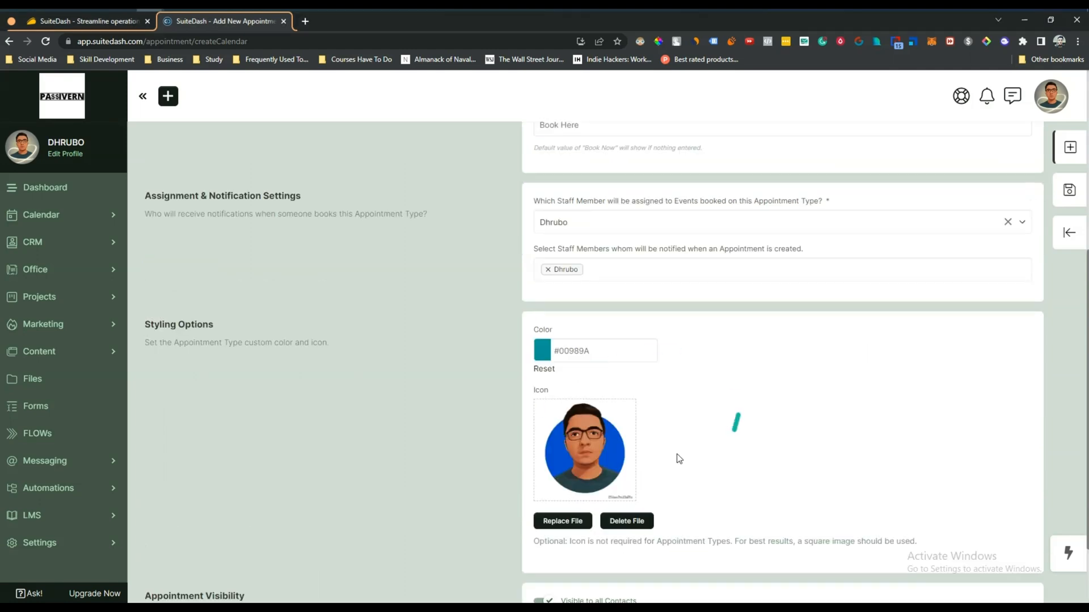
Enable showing or hiding the appointment type for specific circles and show it only for All Clients & Prospects.
scroll(573, 447, down, 2)
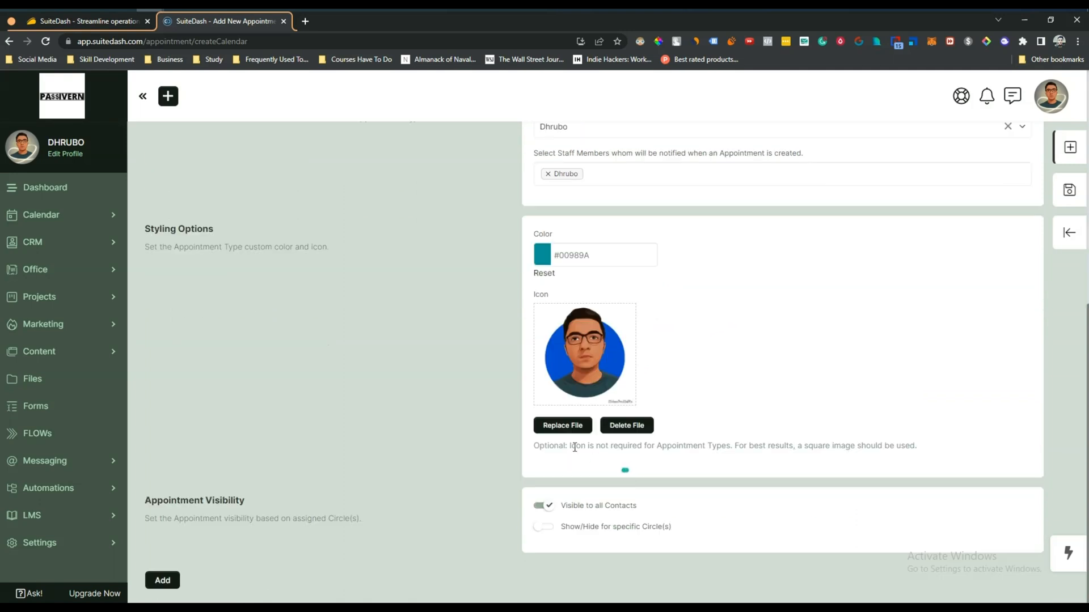
click(544, 530)
scroll(596, 523, down, 2)
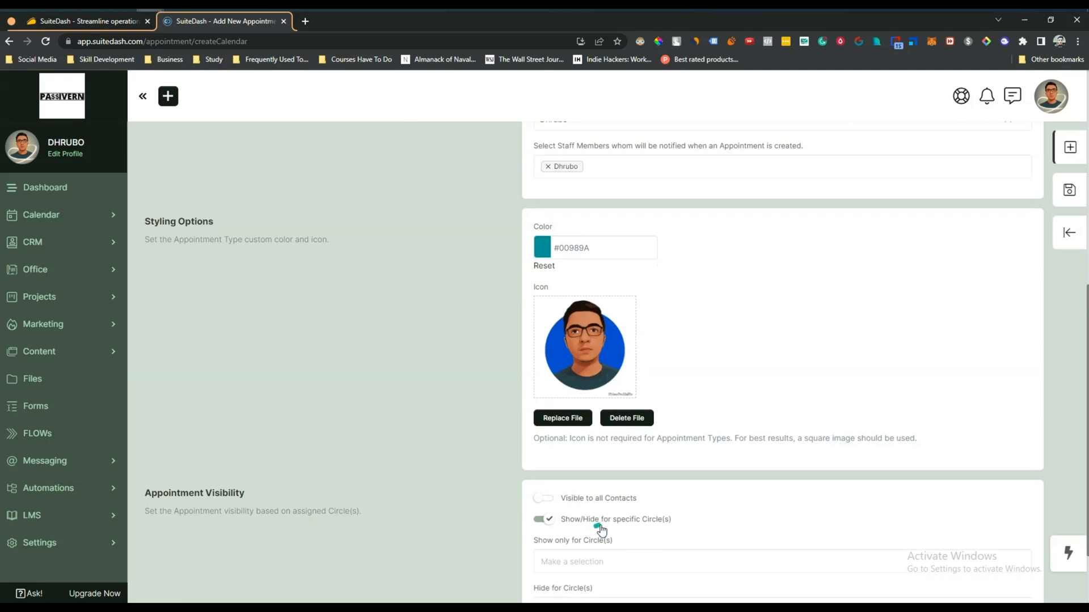
click(580, 482)
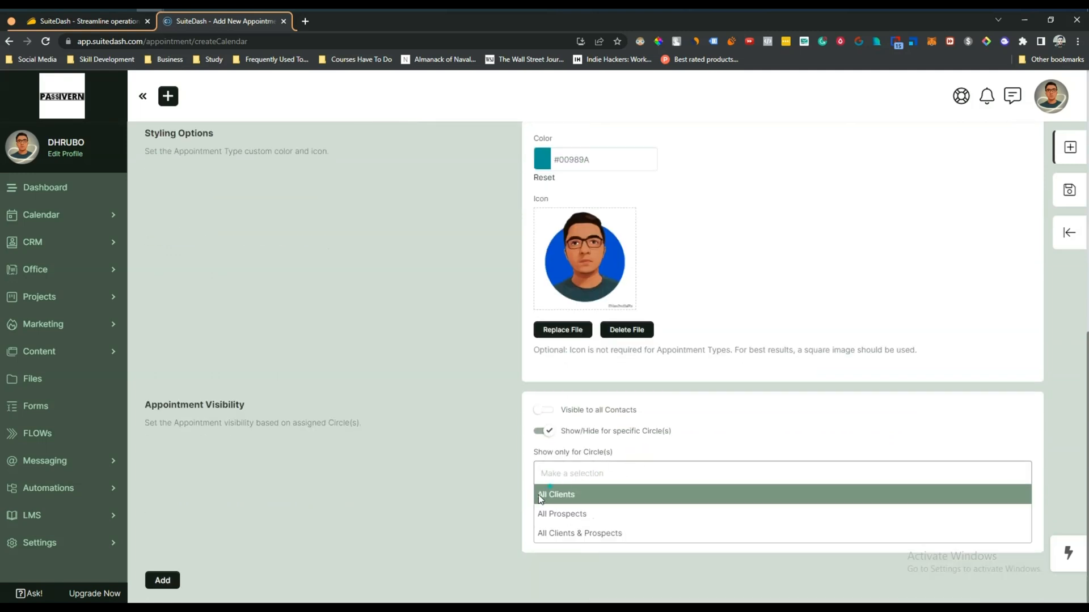
click(491, 457)
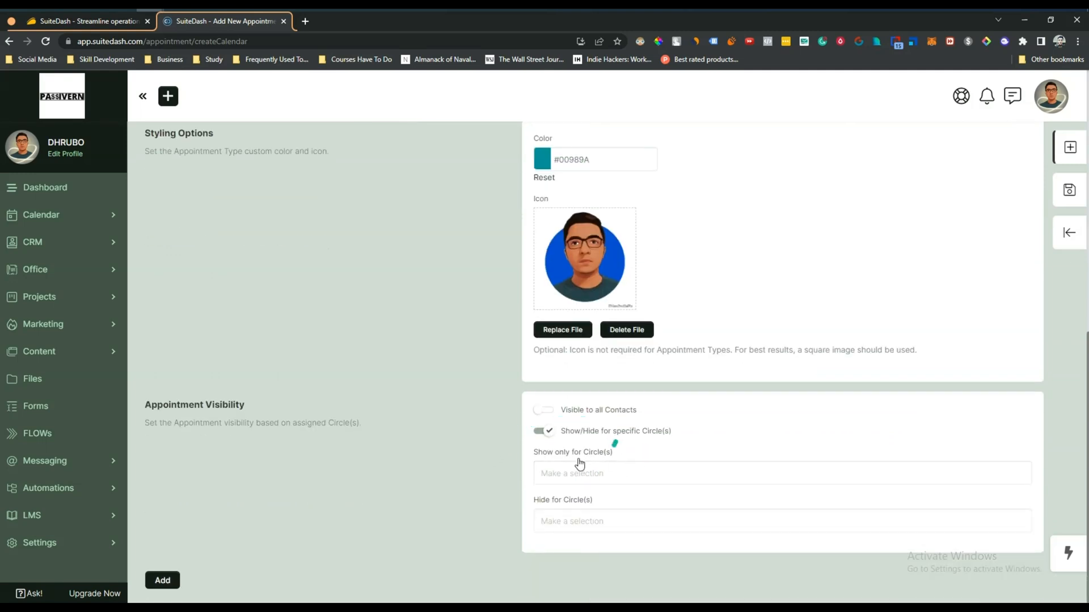
scroll(386, 433, up, 3)
scroll(386, 433, down, 3)
click(632, 478)
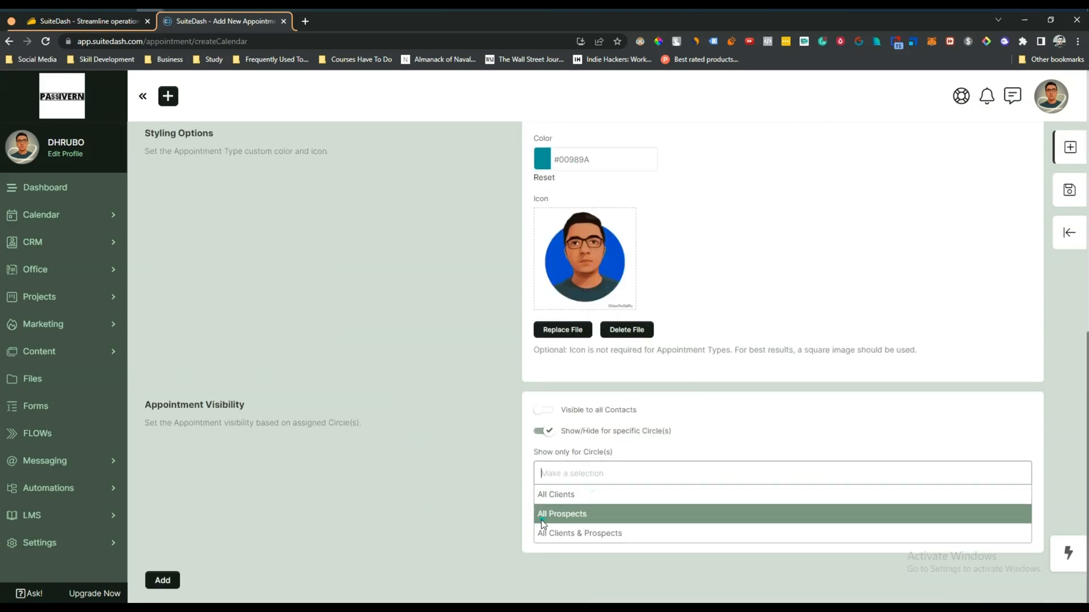
click(605, 536)
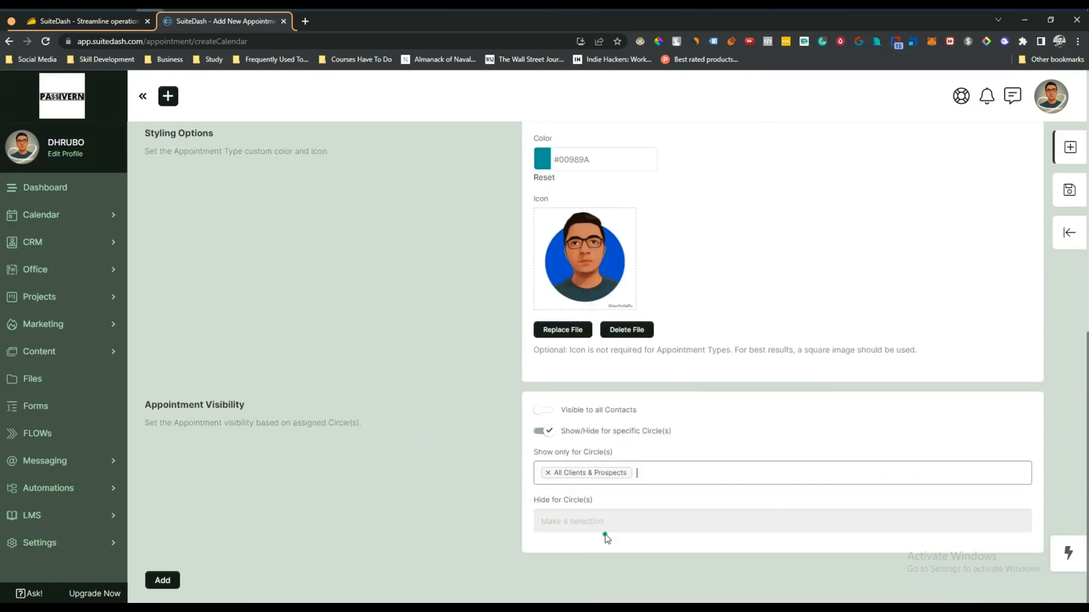
Remove the circle restriction, make the appointment type visible to all contacts, and add it.
click(548, 473)
click(543, 410)
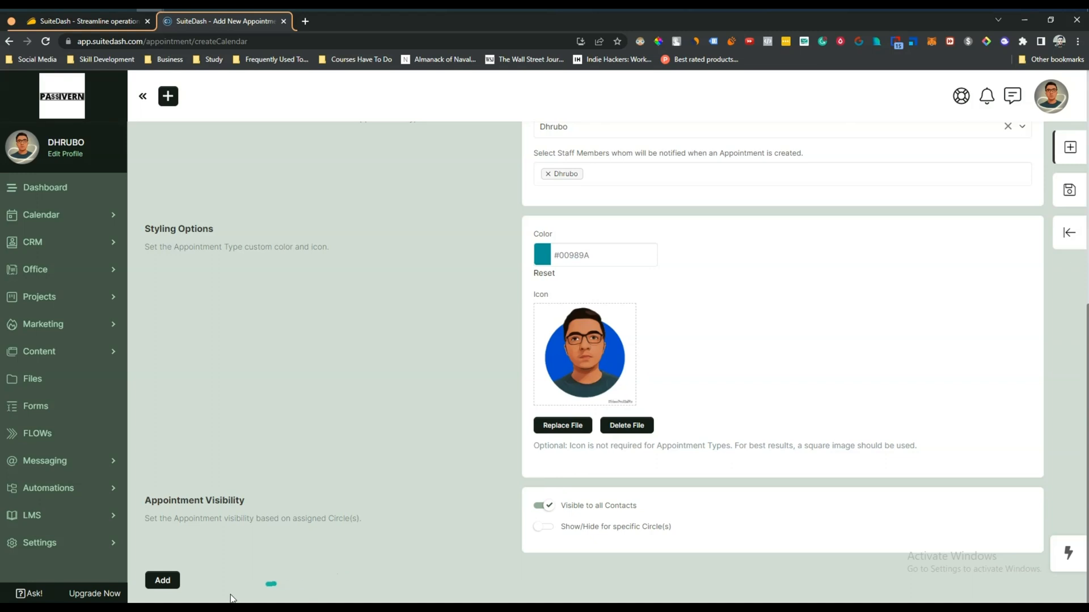
click(151, 585)
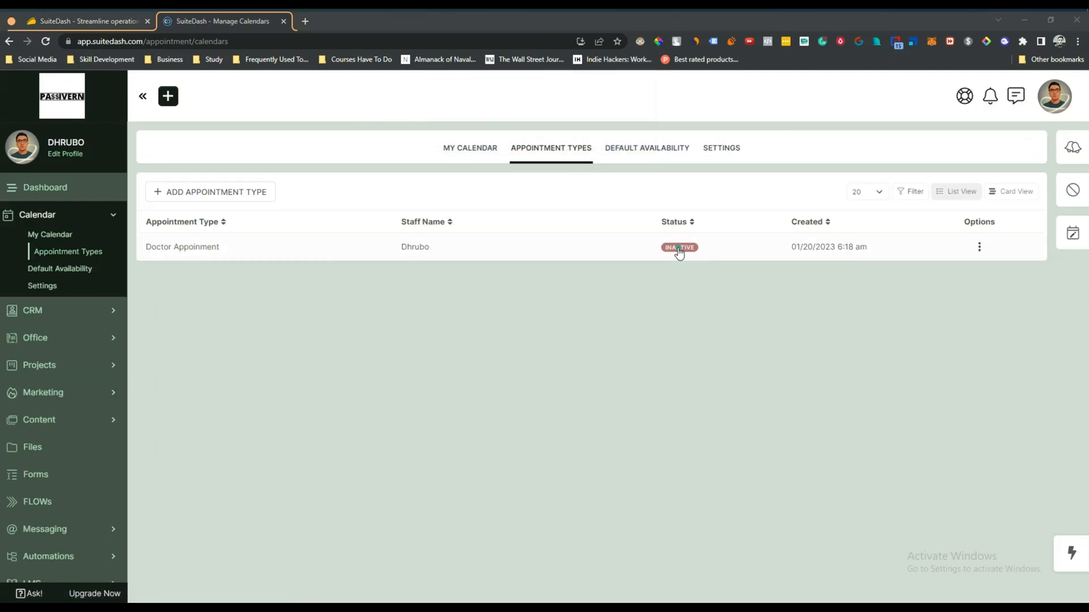
In the default availability settings, add a Sunday availability window from 8:10am to 7:40pm.
click(661, 153)
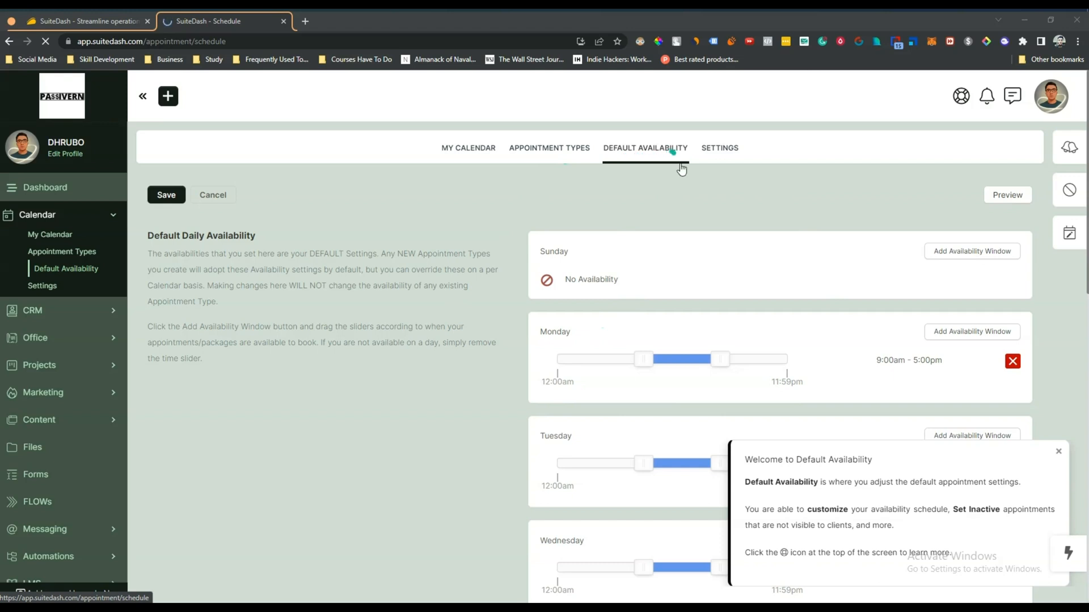
drag(550, 258, 583, 262)
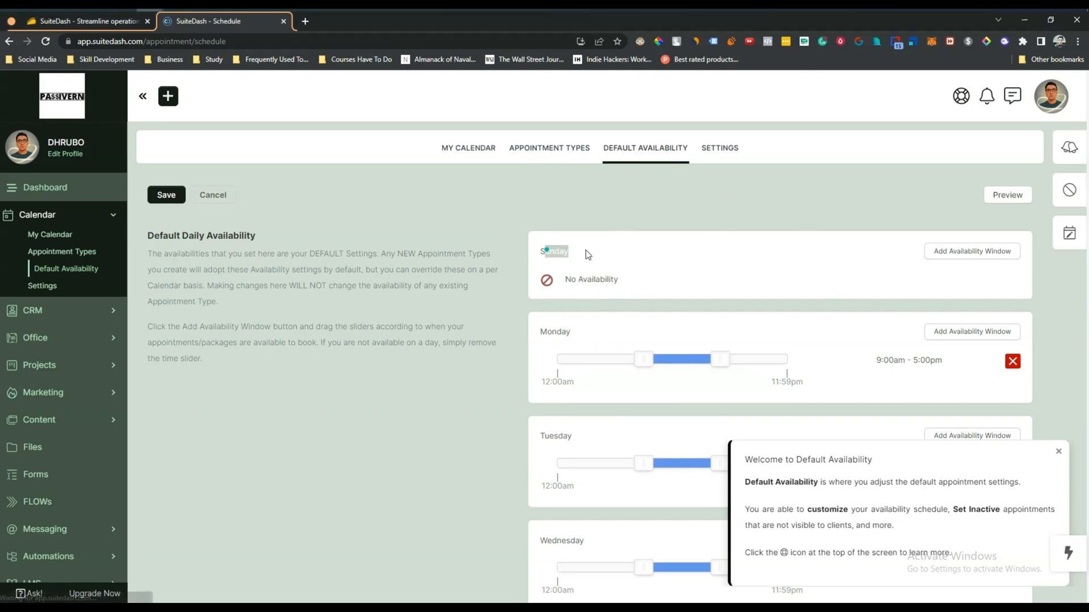
click(987, 253)
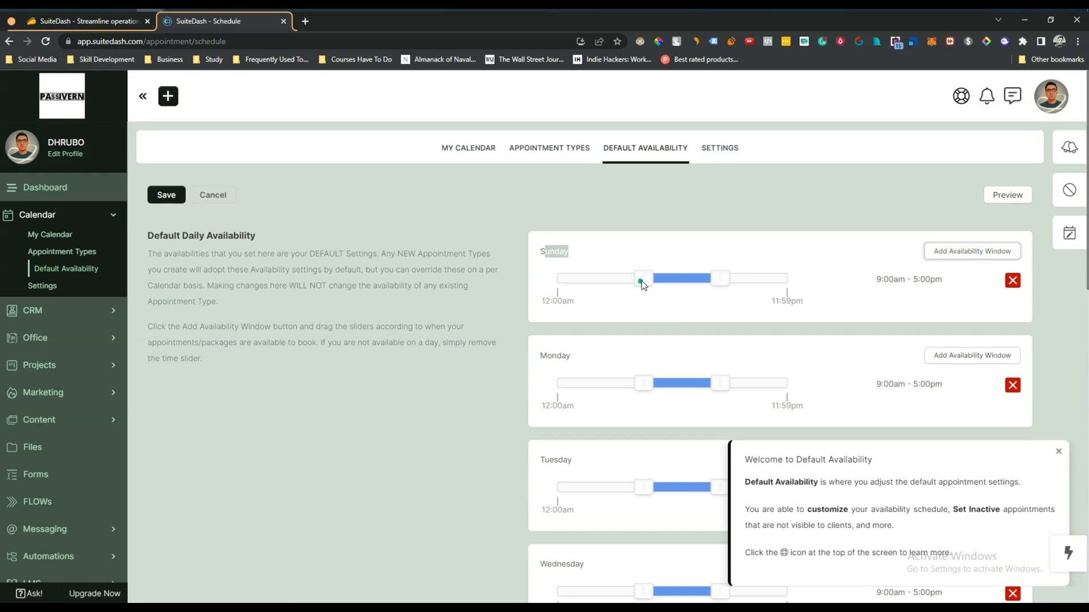
click(625, 285)
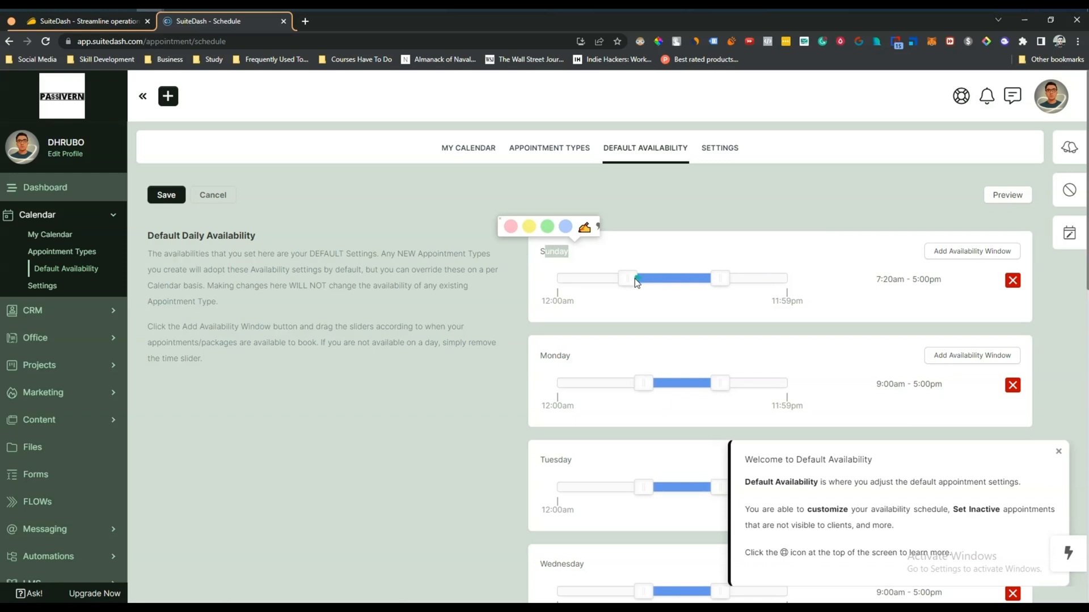
drag(639, 280, 642, 278)
drag(720, 279, 742, 283)
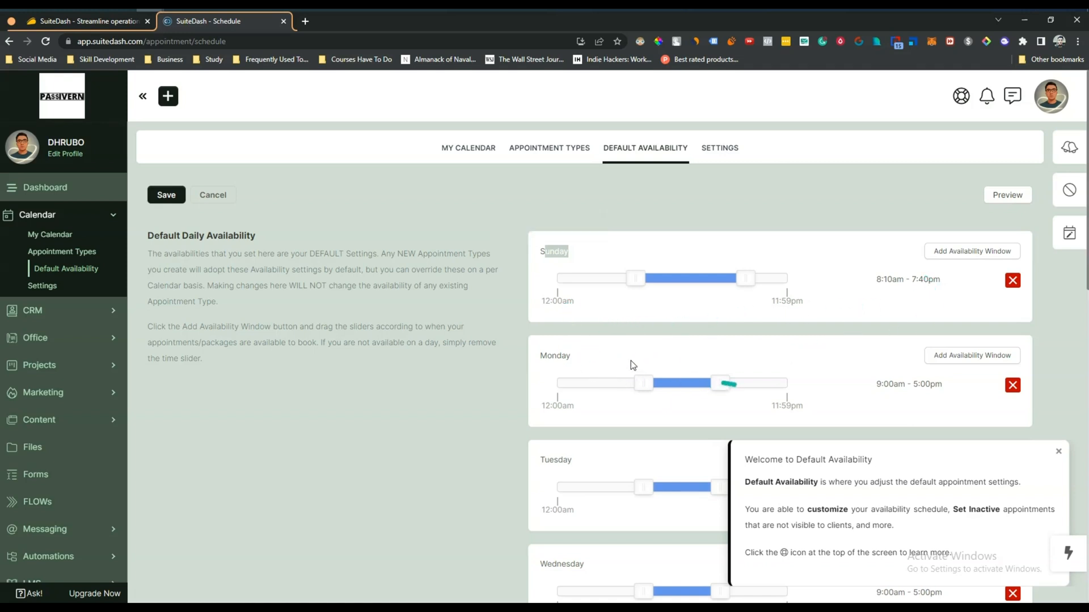
Set Monday's default availability window to 3:40pm - 9:10pm.
drag(733, 384, 764, 385)
drag(652, 384, 717, 386)
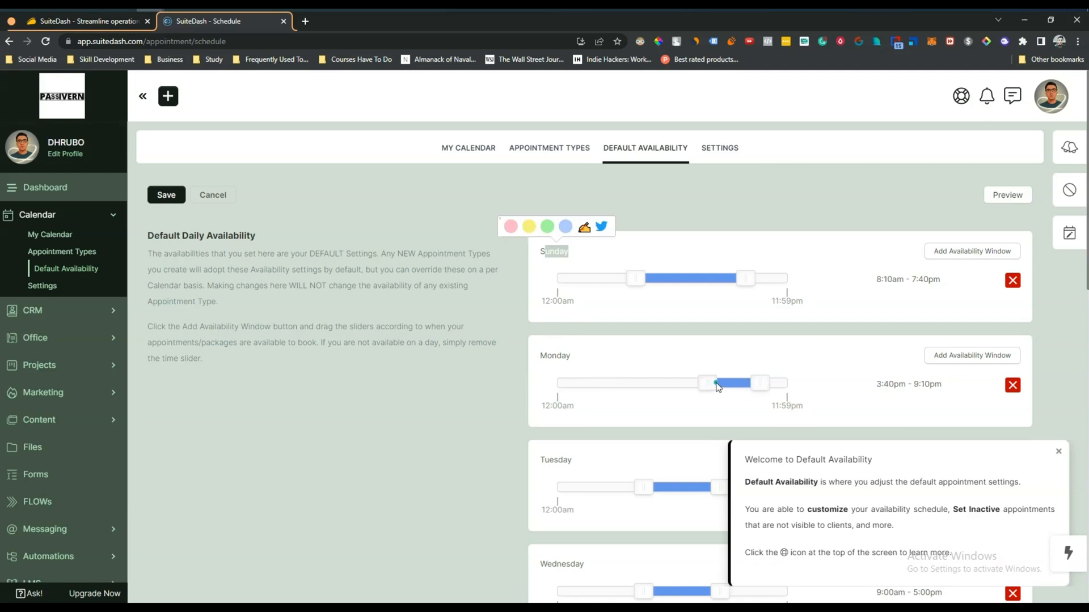
Review the default daily availability for each weekday and dismiss the Welcome to Default Availability tip.
scroll(922, 366, down, 2)
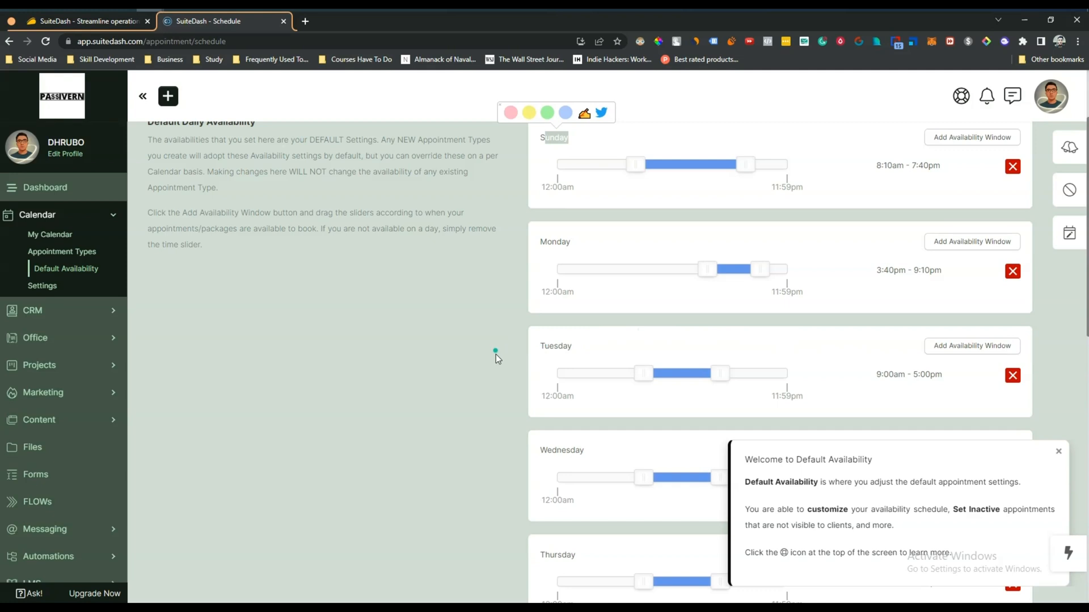
scroll(590, 418, up, 2)
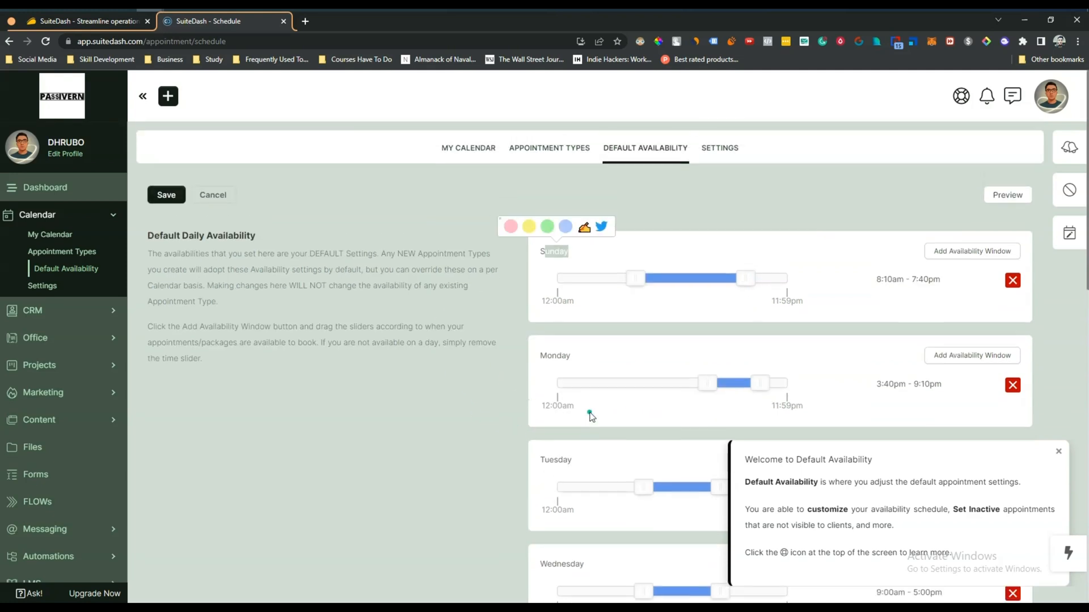
click(485, 391)
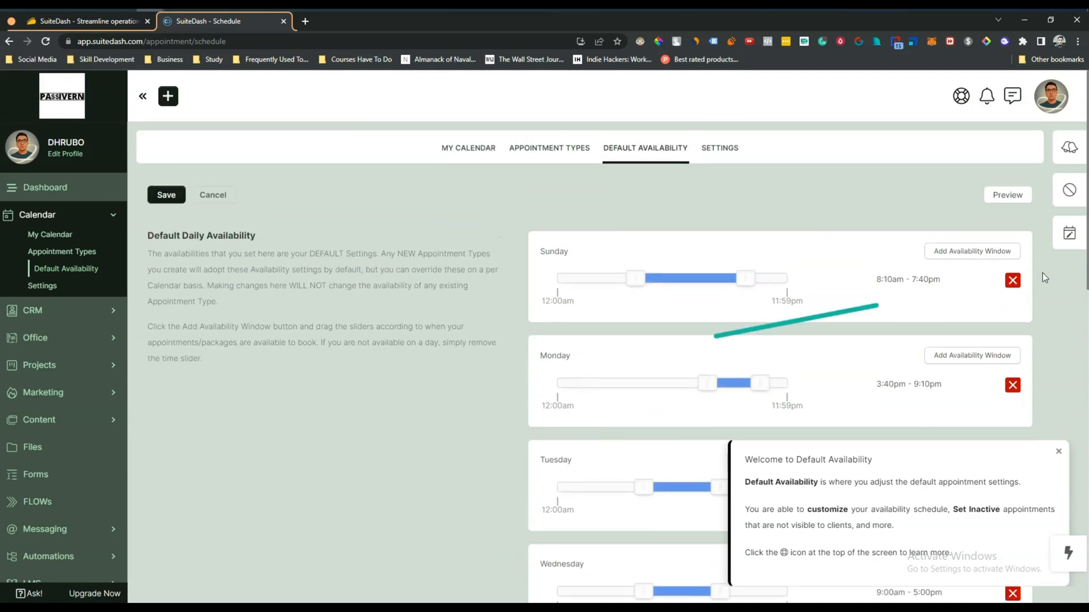
scroll(1028, 341, down, 5)
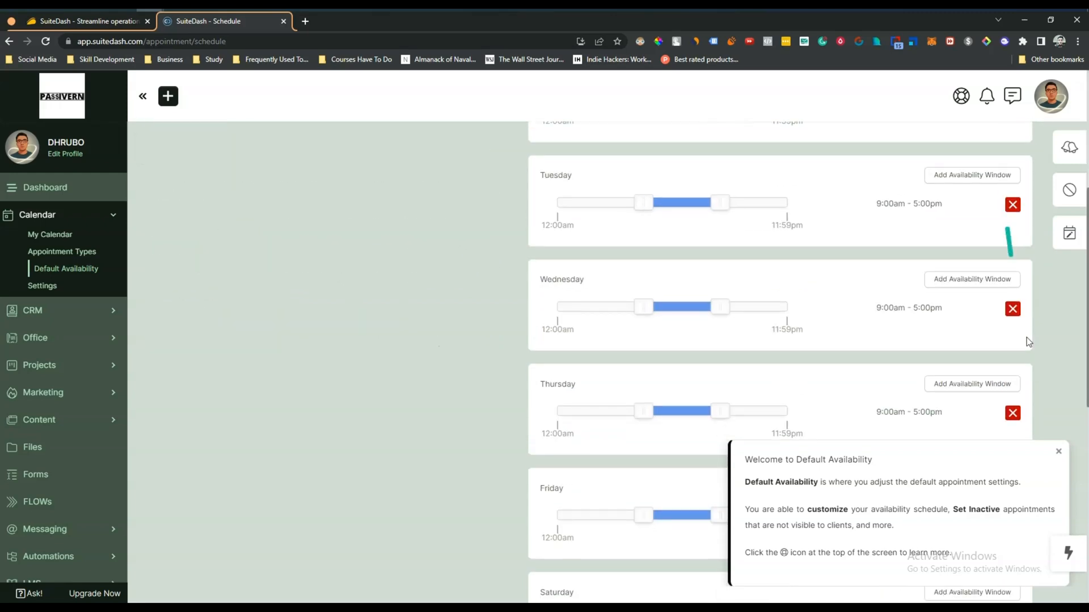
click(1058, 451)
scroll(907, 454, down, 5)
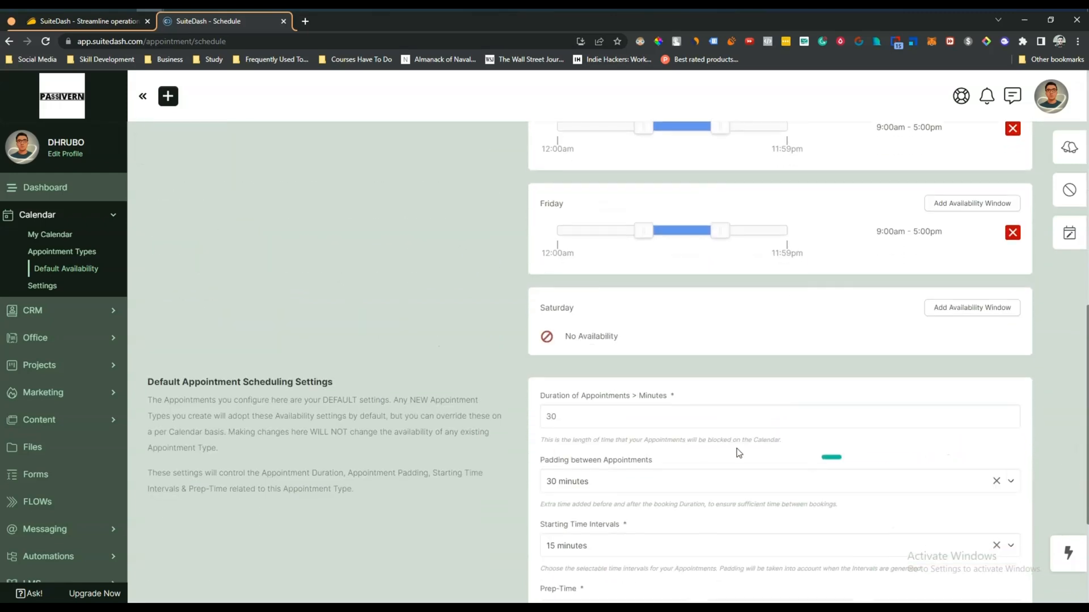
scroll(988, 339, up, 10)
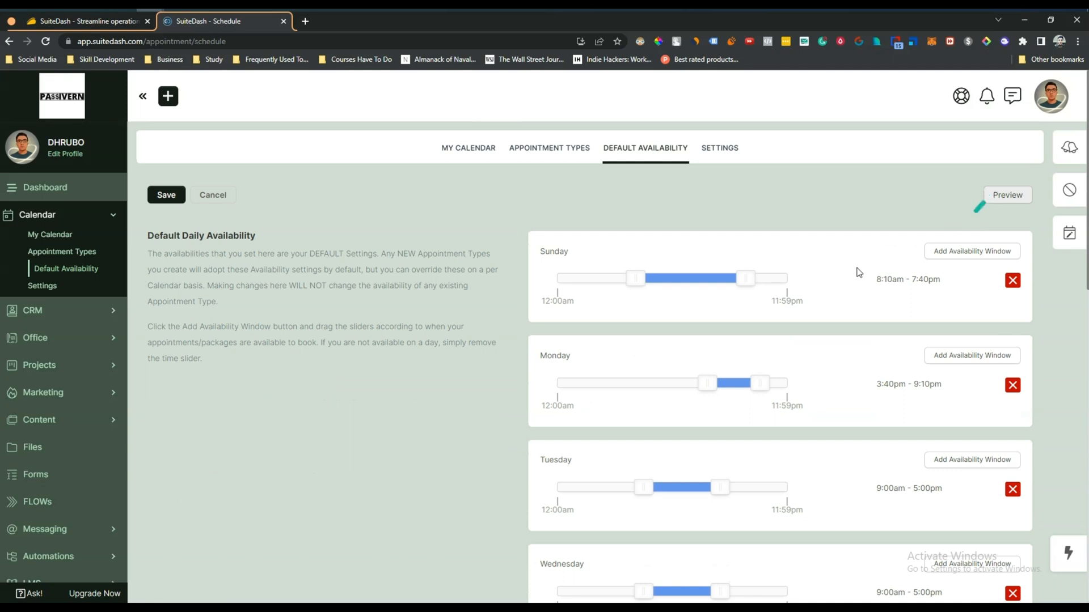
scroll(730, 360, down, 11)
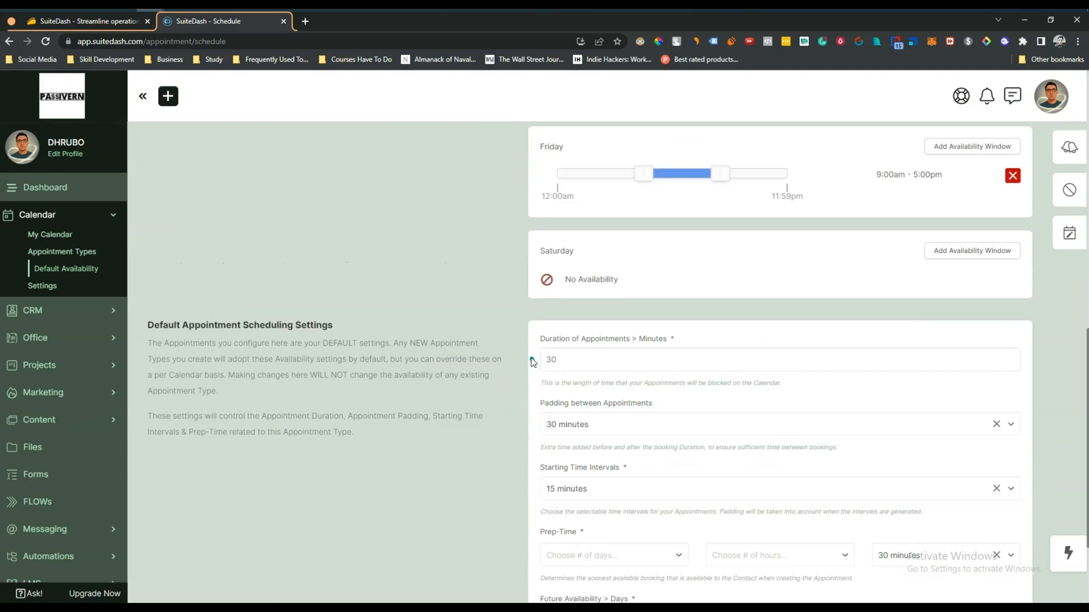
Examine the default appointment scheduling settings for duration, padding and the available starting time intervals.
click(595, 357)
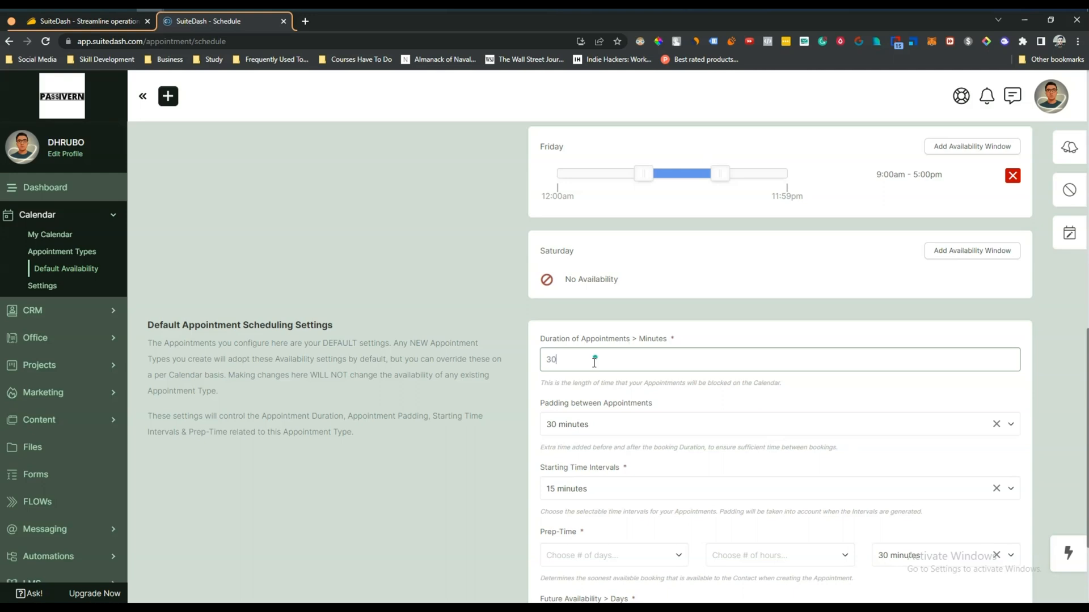
click(622, 423)
scroll(561, 513, down, 3)
click(484, 482)
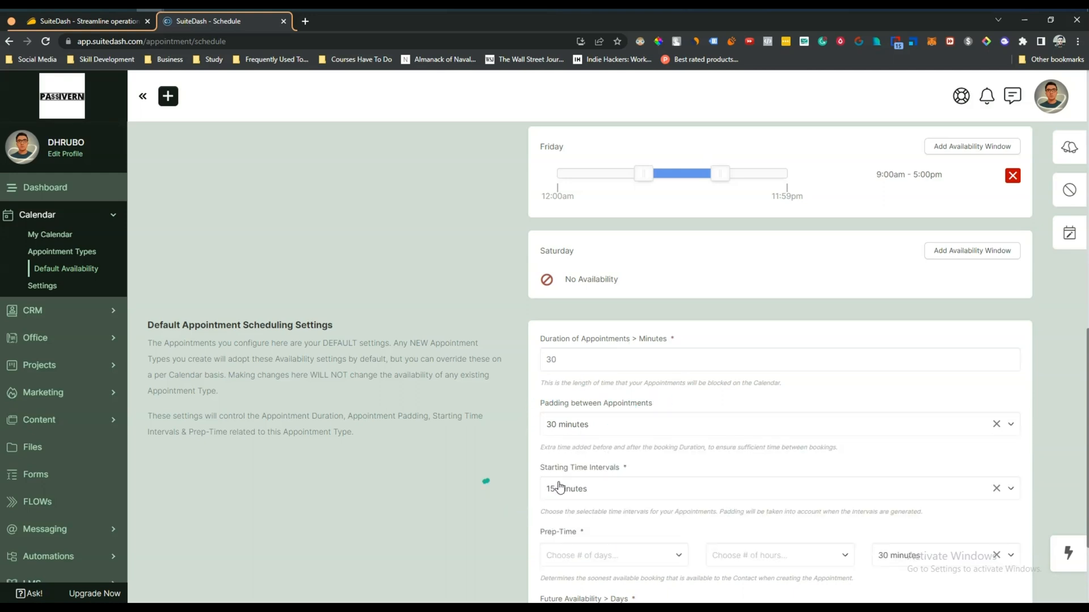
click(646, 489)
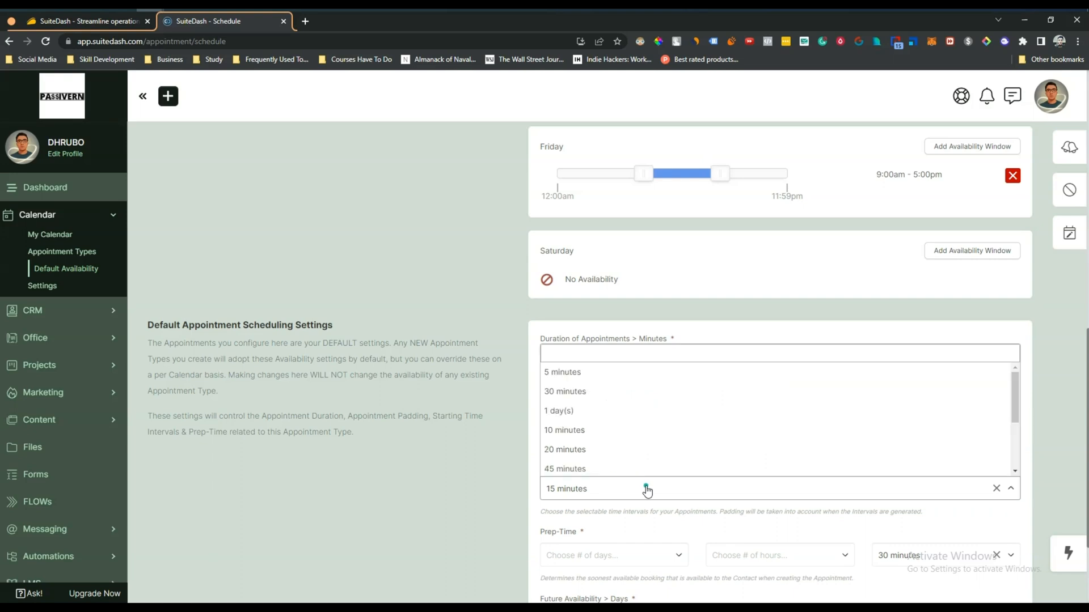
click(514, 440)
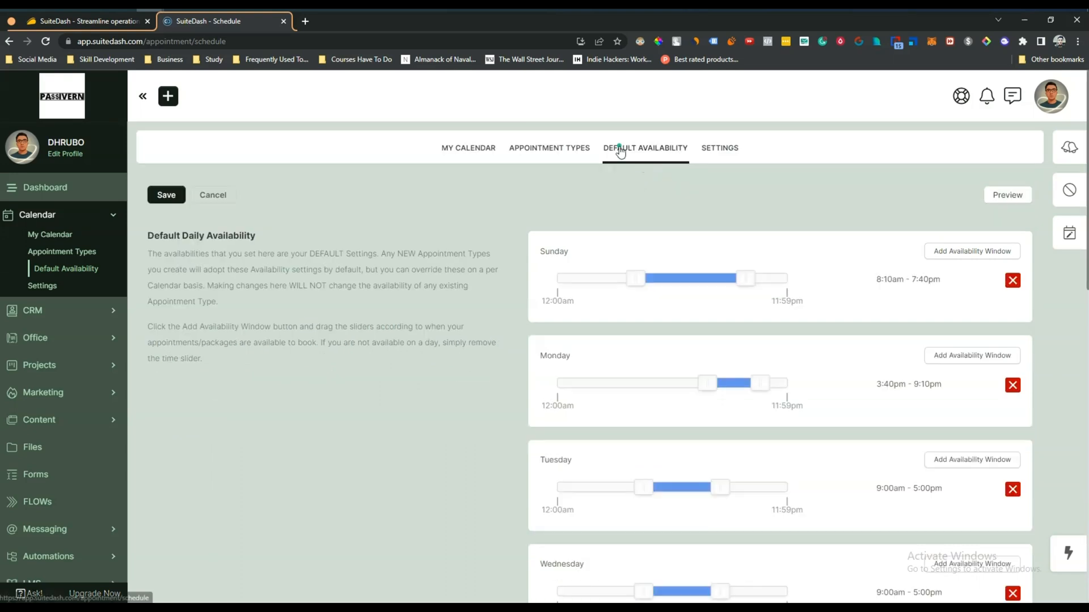
Save the default availability and appointment scheduling settings.
click(644, 161)
scroll(341, 372, down, 15)
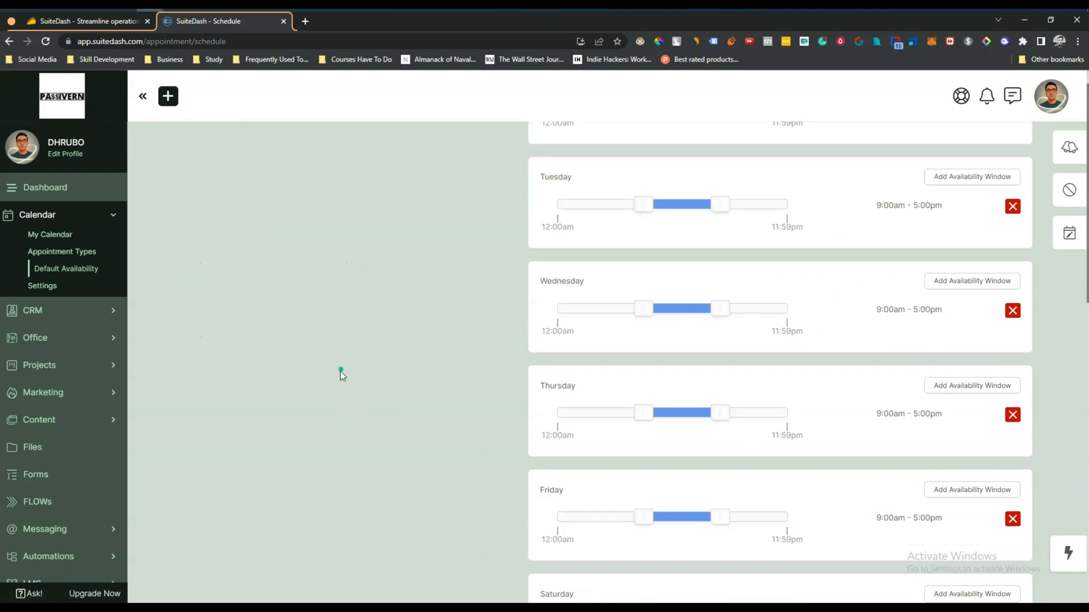
click(172, 561)
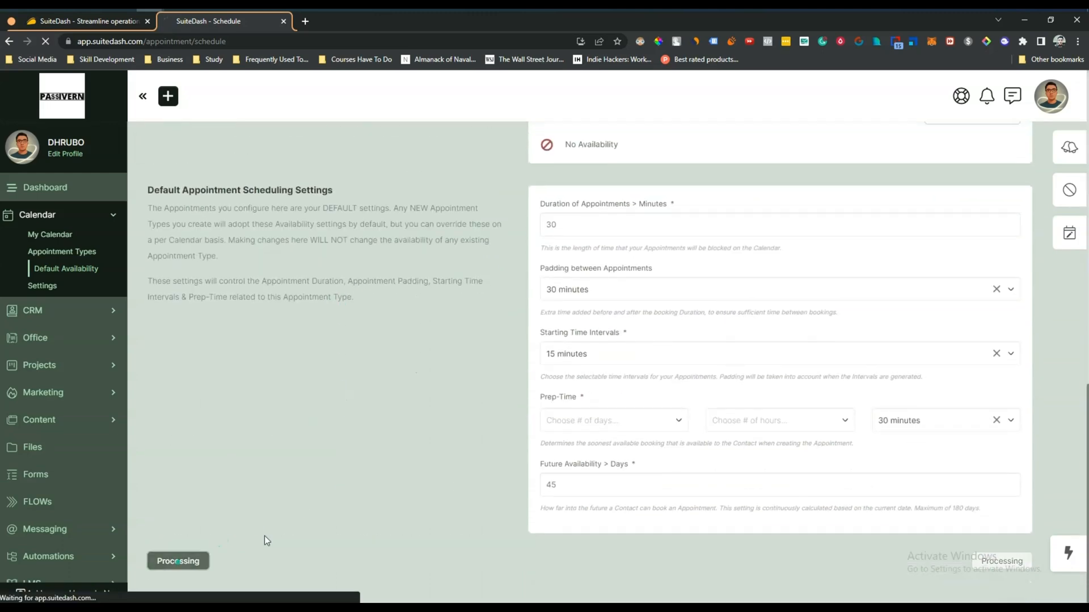
Preview the bookable time slots by day and set the preview's time zone to (GMT-10:00) America, Adak.
scroll(343, 415, up, 14)
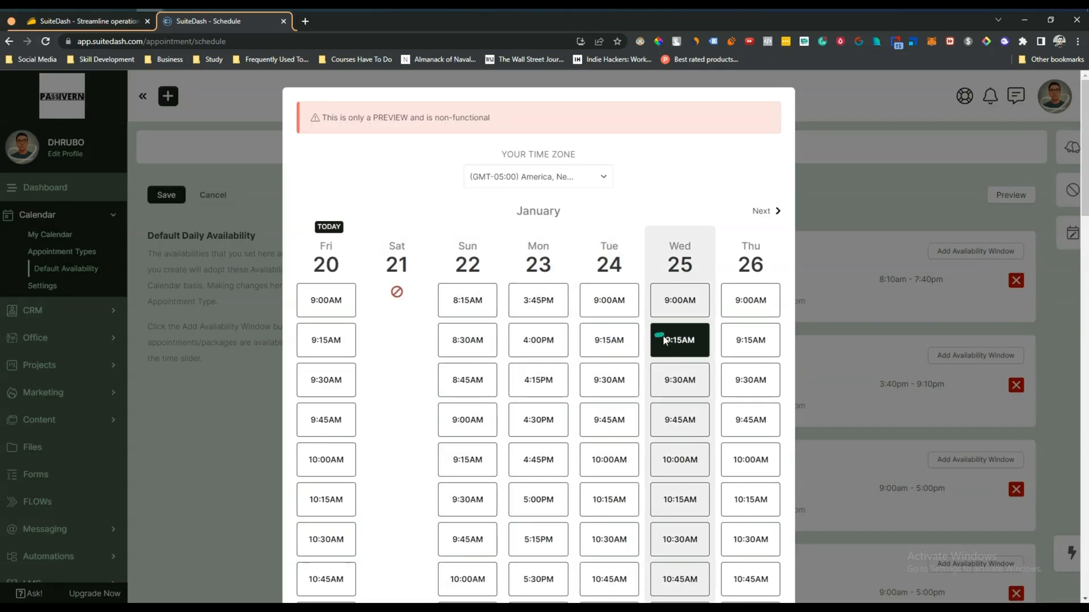
scroll(654, 397, down, 10)
scroll(654, 423, up, 10)
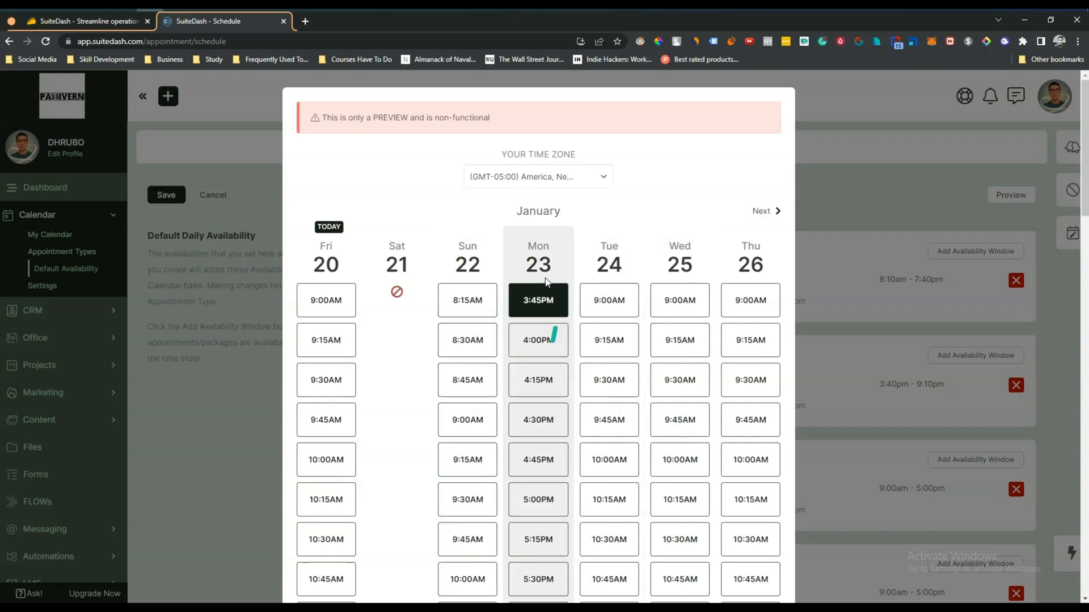
click(551, 178)
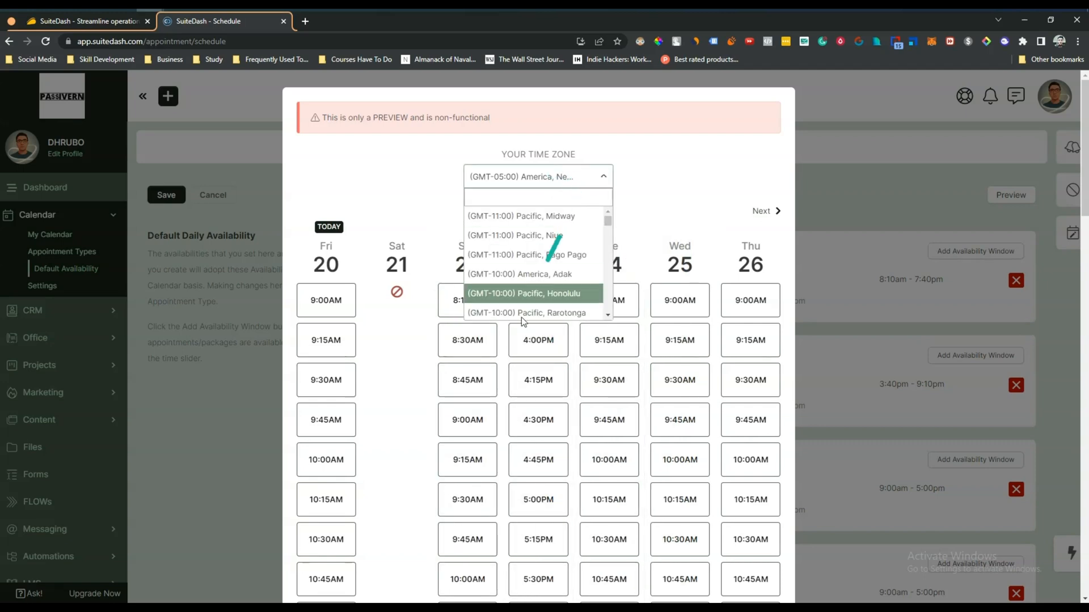
click(528, 278)
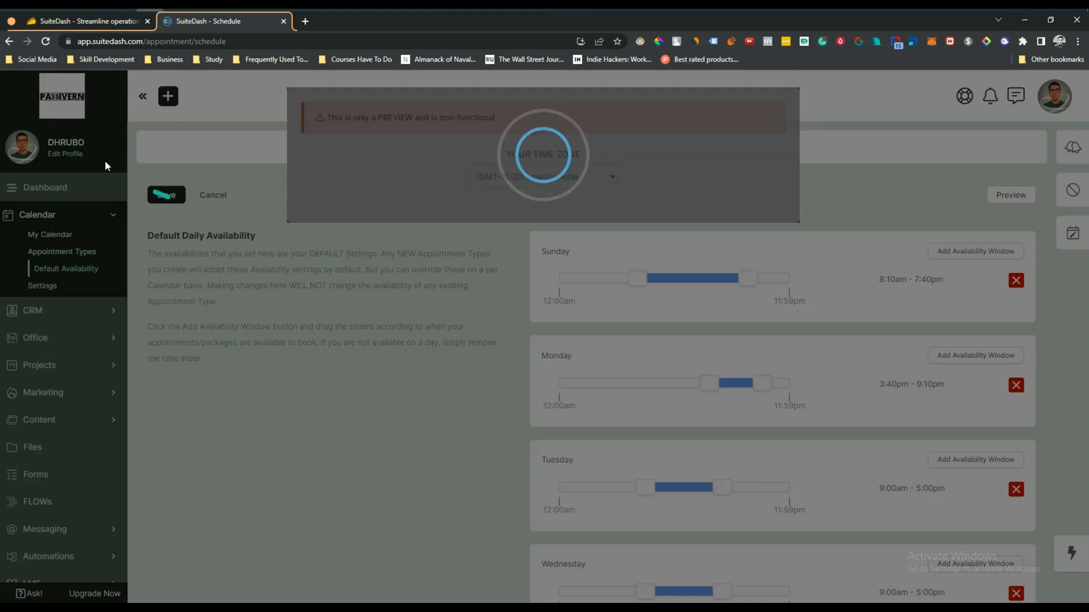
Switch to the AppSumo page and view the SuiteDash lifetime deal overview.
click(98, 29)
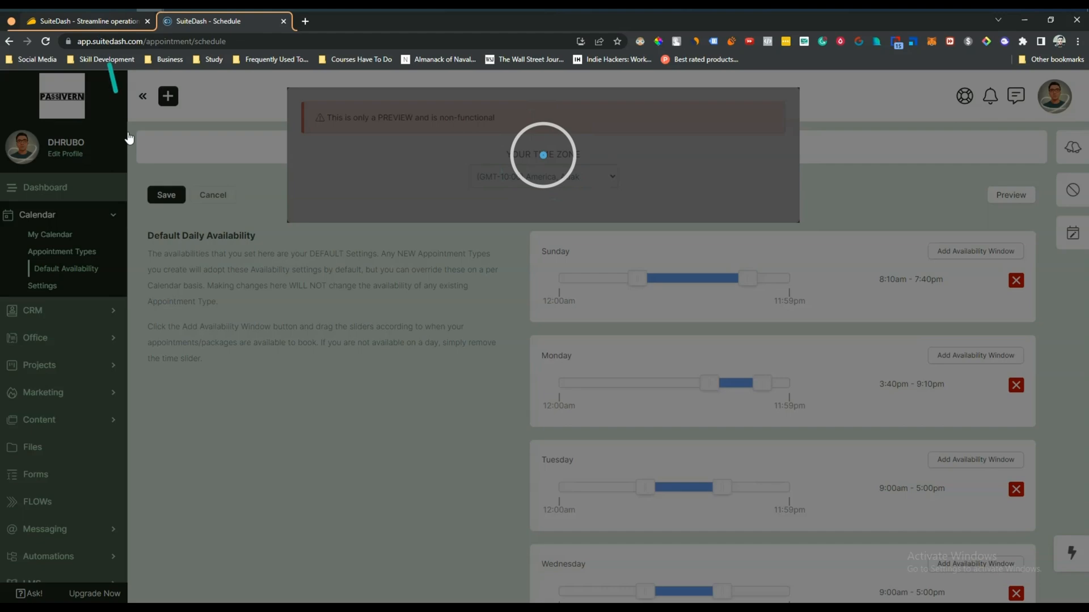
scroll(148, 227, up, 5)
scroll(149, 214, up, 10)
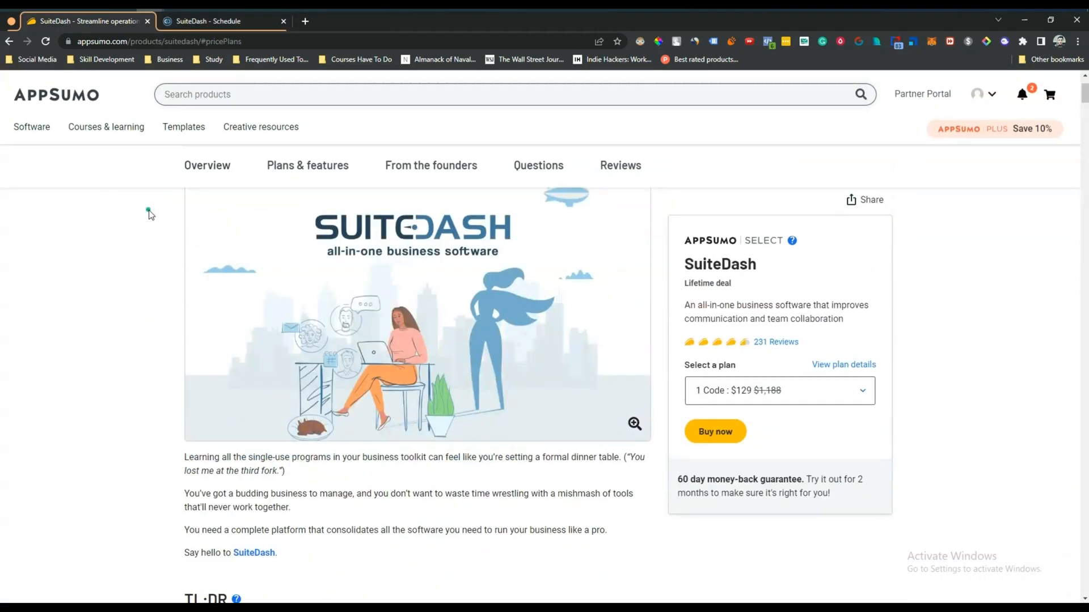
scroll(148, 214, up, 3)
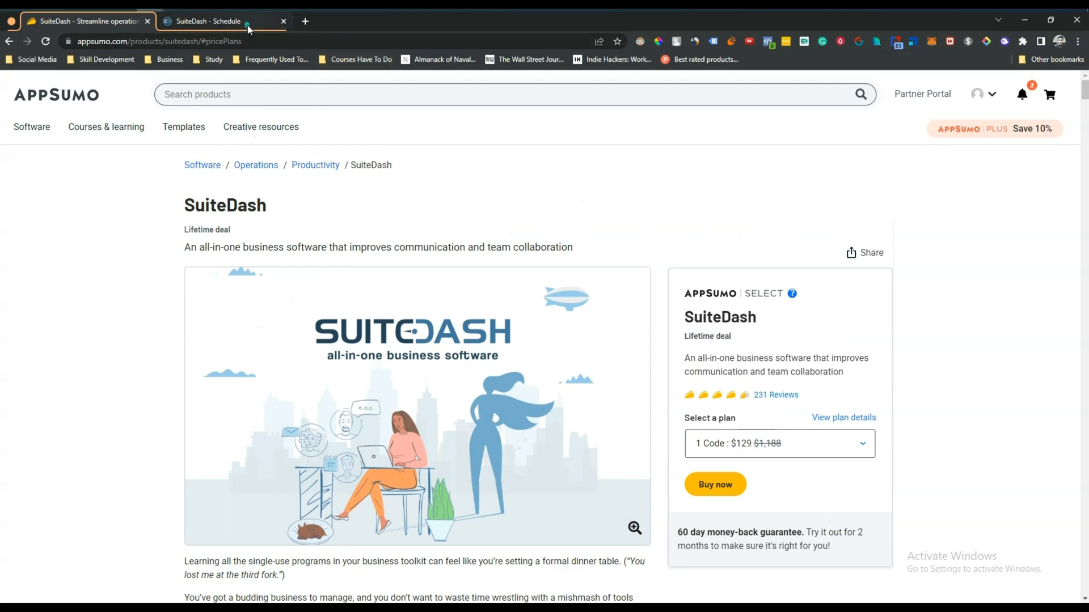
Return to SuiteDash, open the calendar settings, dismiss the welcome tip and review the Appointment Settings options.
click(247, 25)
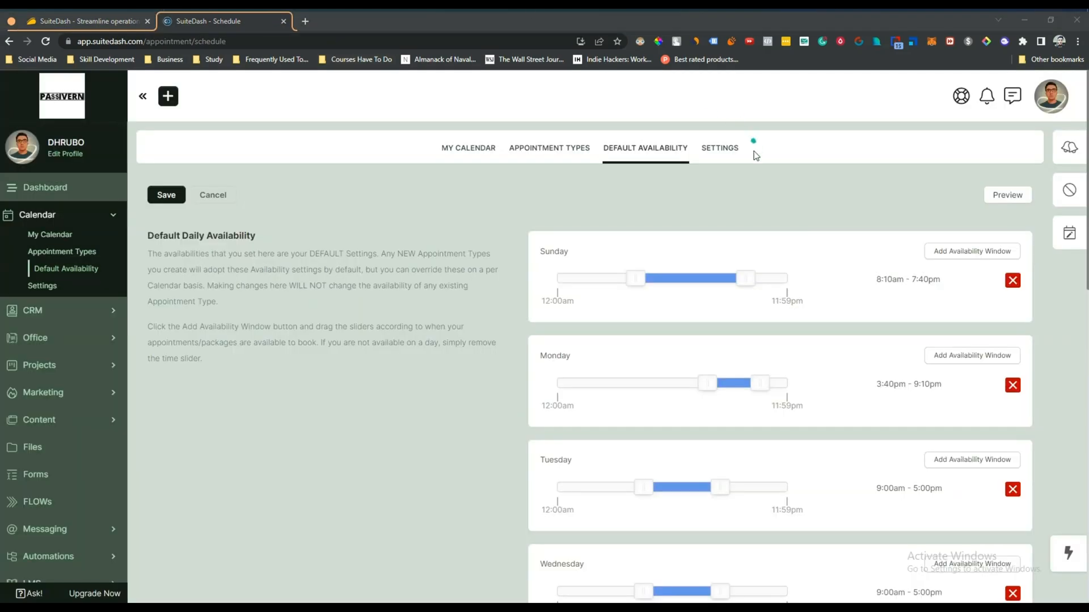
click(734, 147)
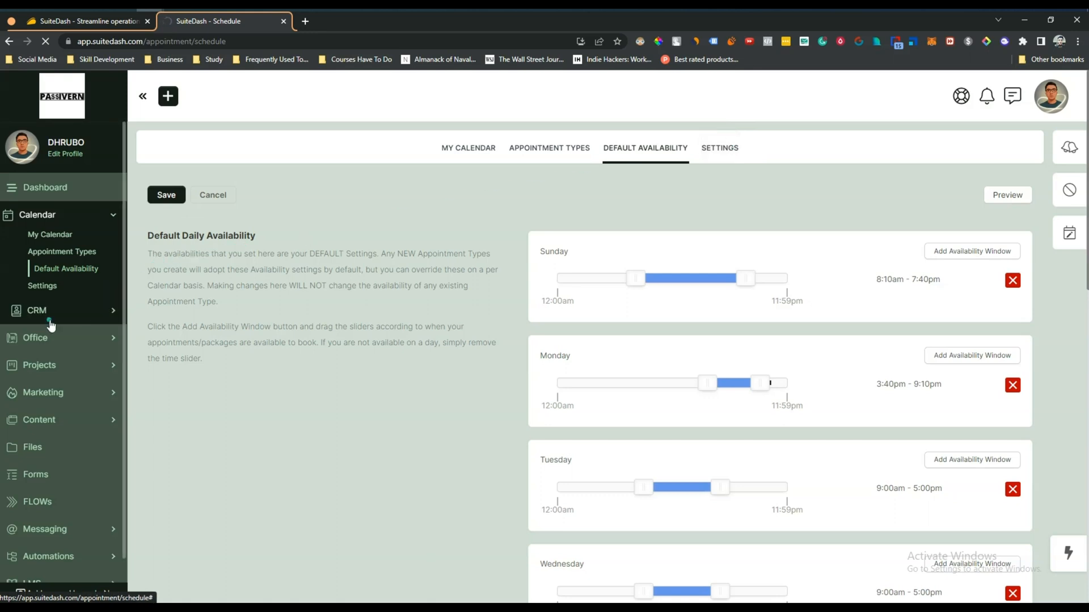
click(720, 149)
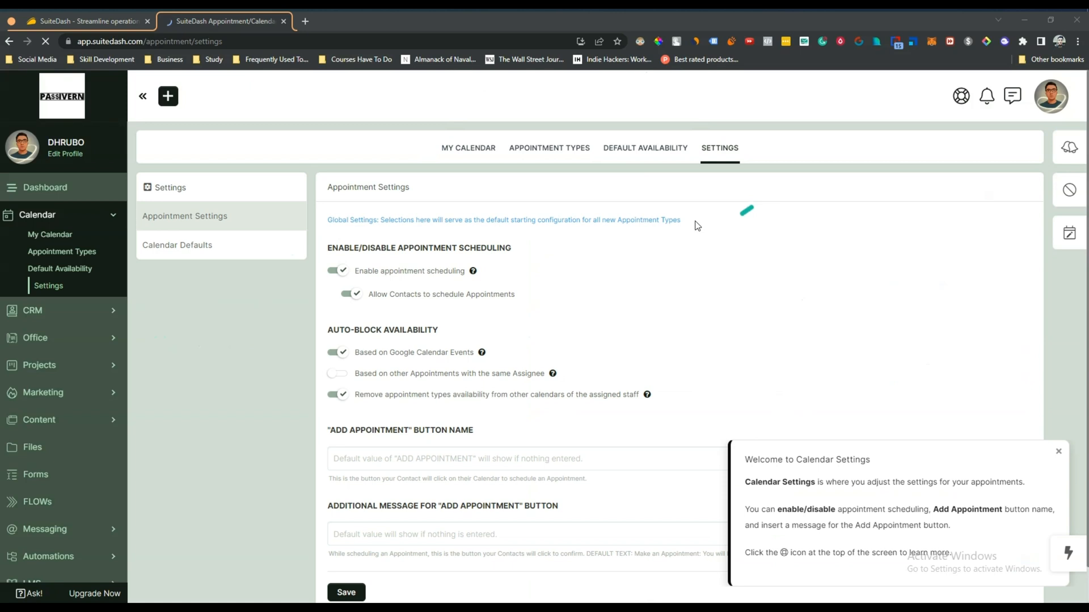
click(1058, 451)
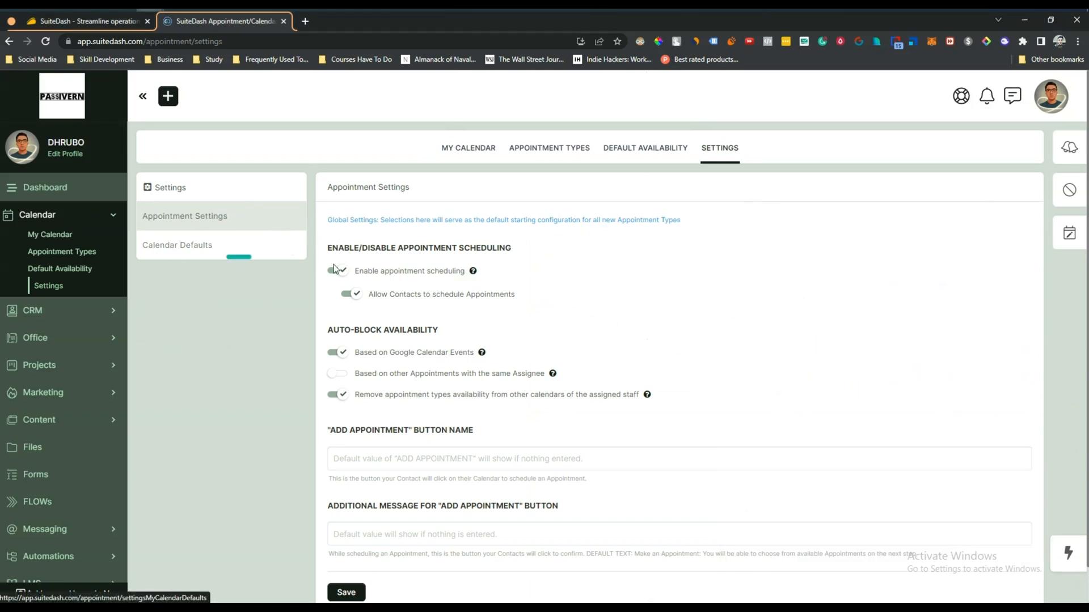
scroll(385, 340, down, 1)
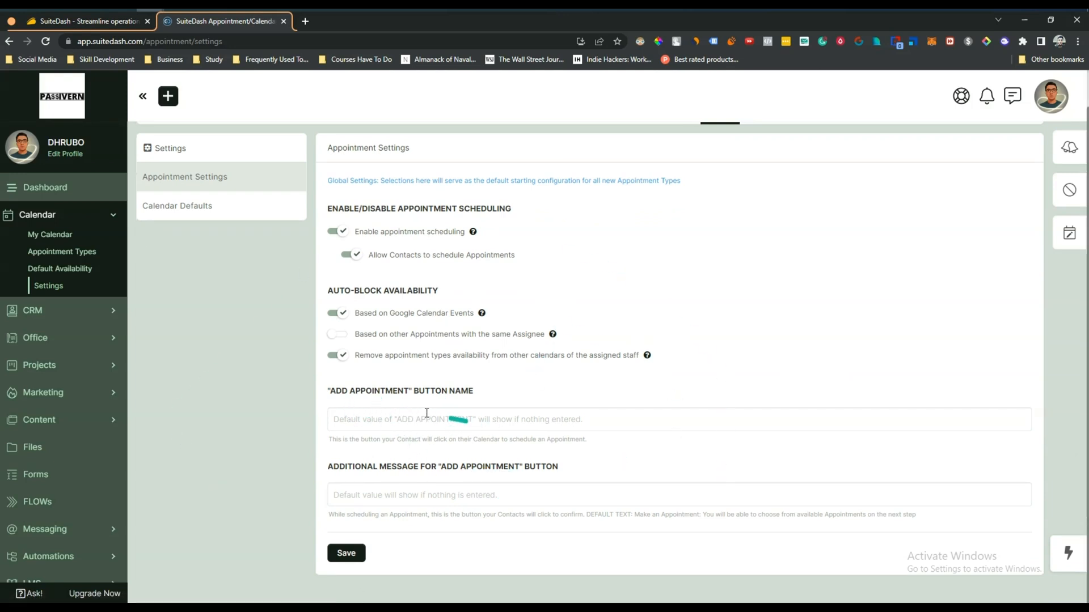
scroll(420, 296, up, 1)
scroll(420, 296, down, 1)
Open the CRM's Add Contact form and set the new contact's role to Prospect.
click(42, 311)
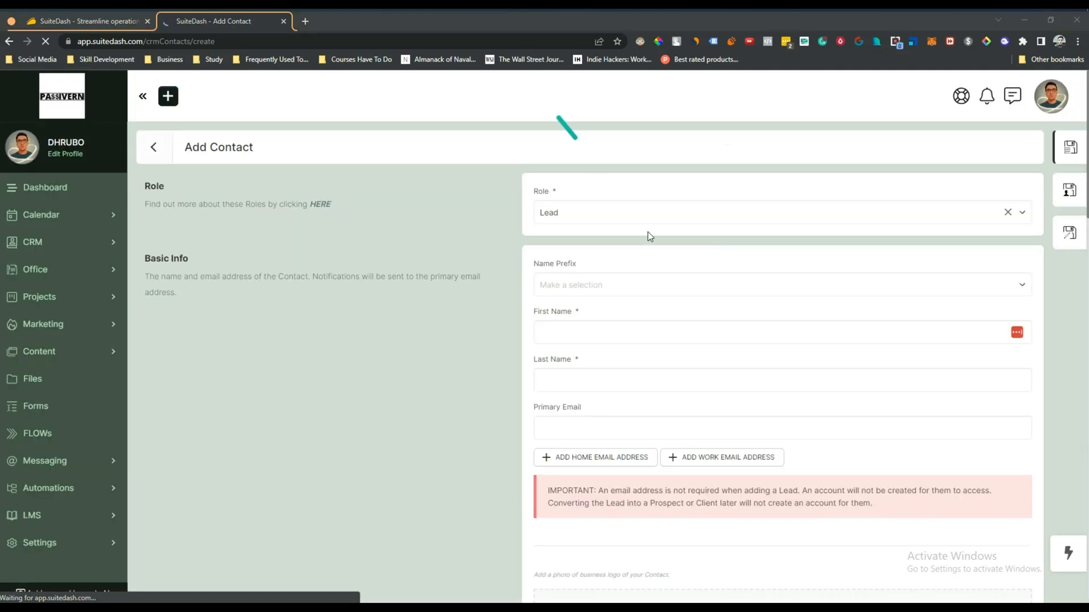
click(604, 215)
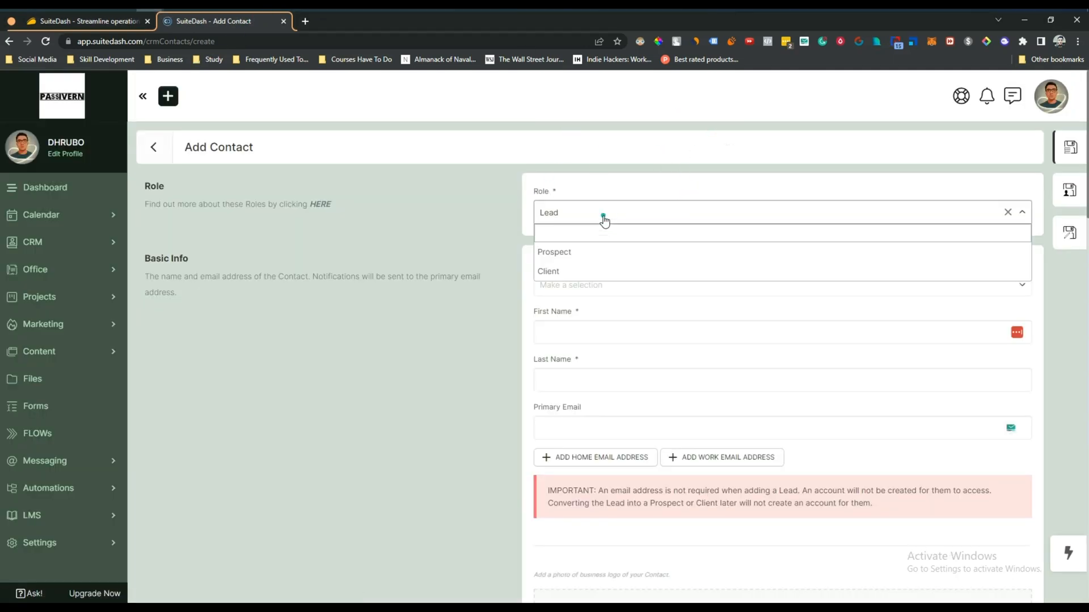
click(565, 257)
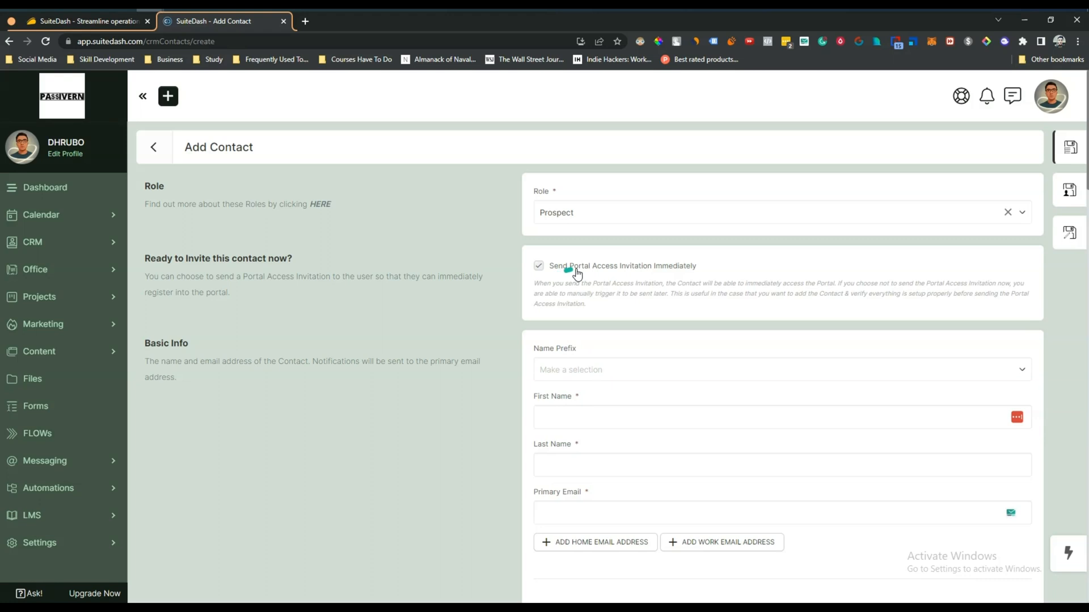
Examine the prospect's portal invitation option, basic info fields and name prefix choices in the Add Contact form.
scroll(581, 366, down, 1)
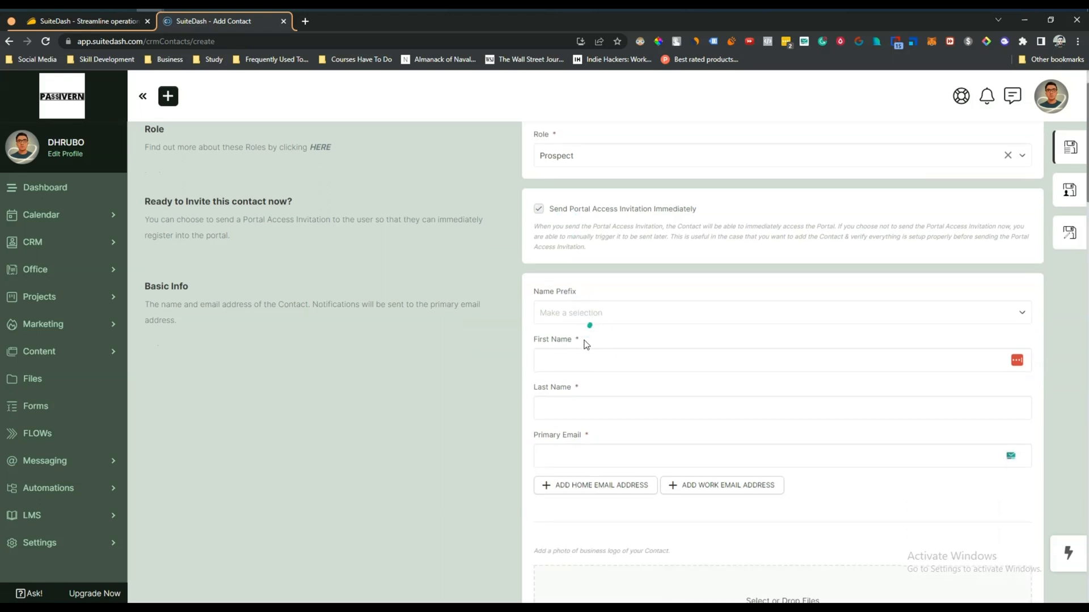
scroll(617, 370, down, 2)
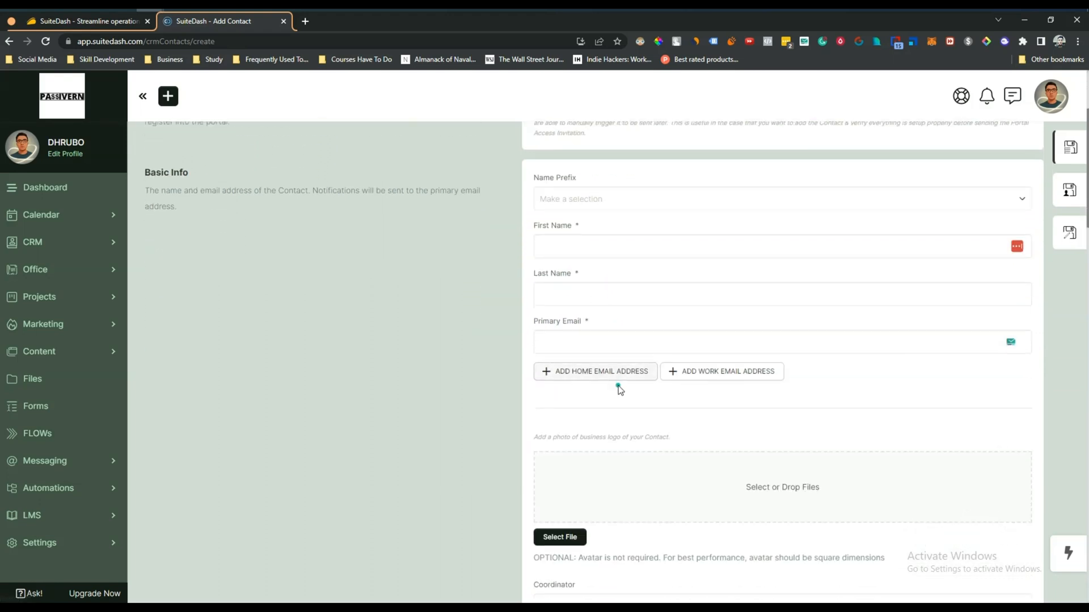
scroll(619, 386, up, 3)
scroll(587, 327, down, 3)
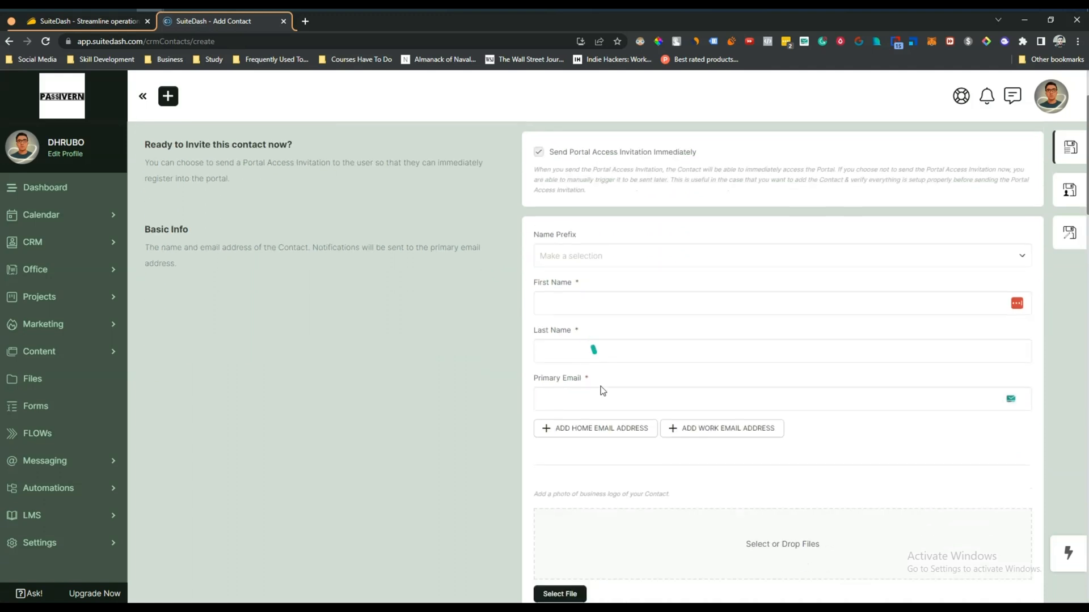
scroll(576, 243, up, 3)
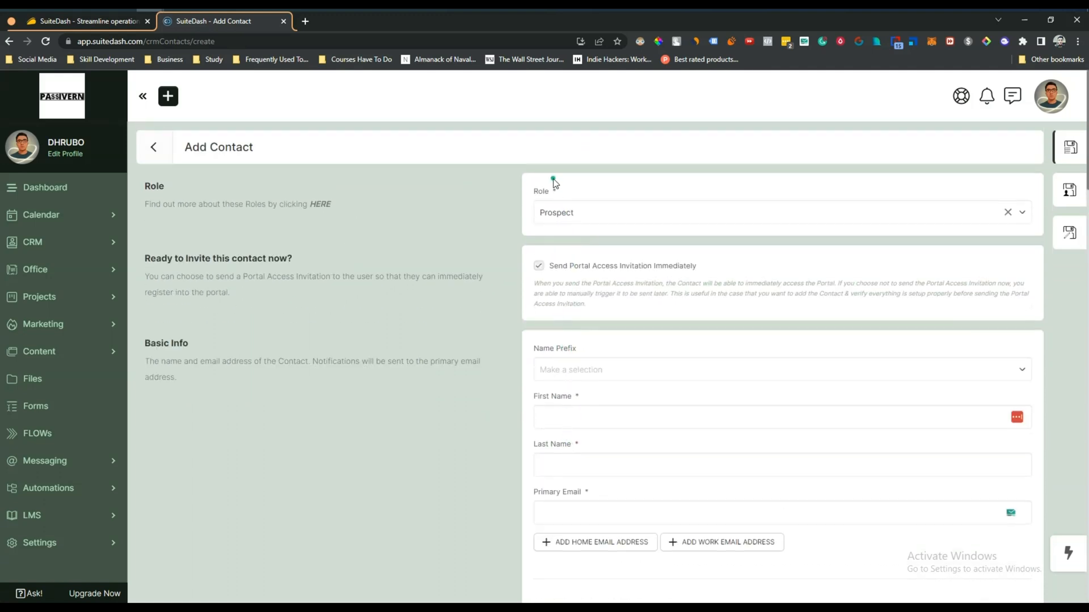
scroll(533, 167, down, 1)
scroll(531, 178, up, 1)
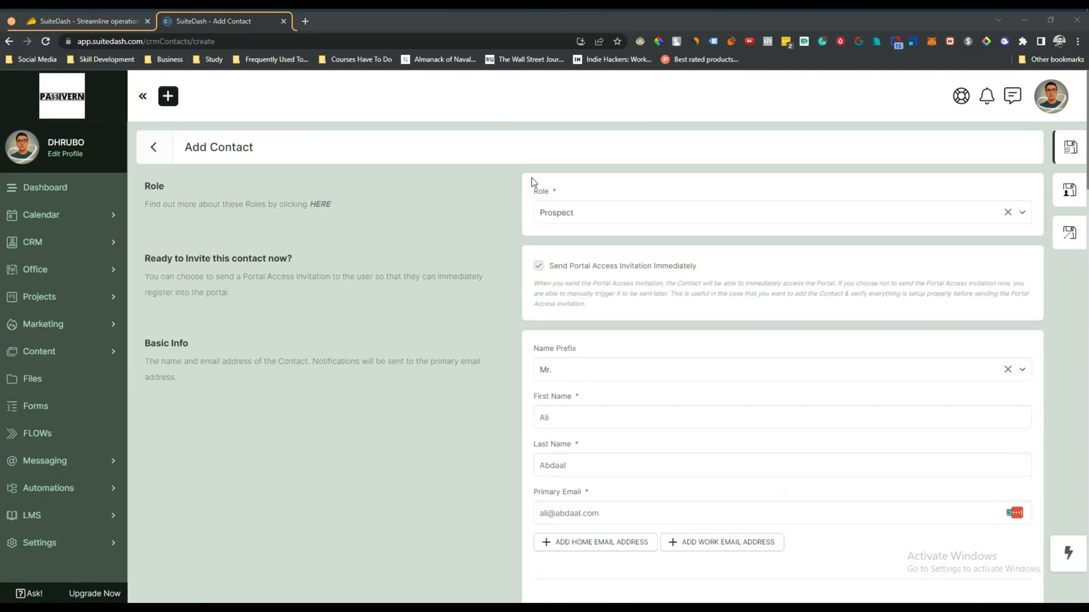
click(569, 374)
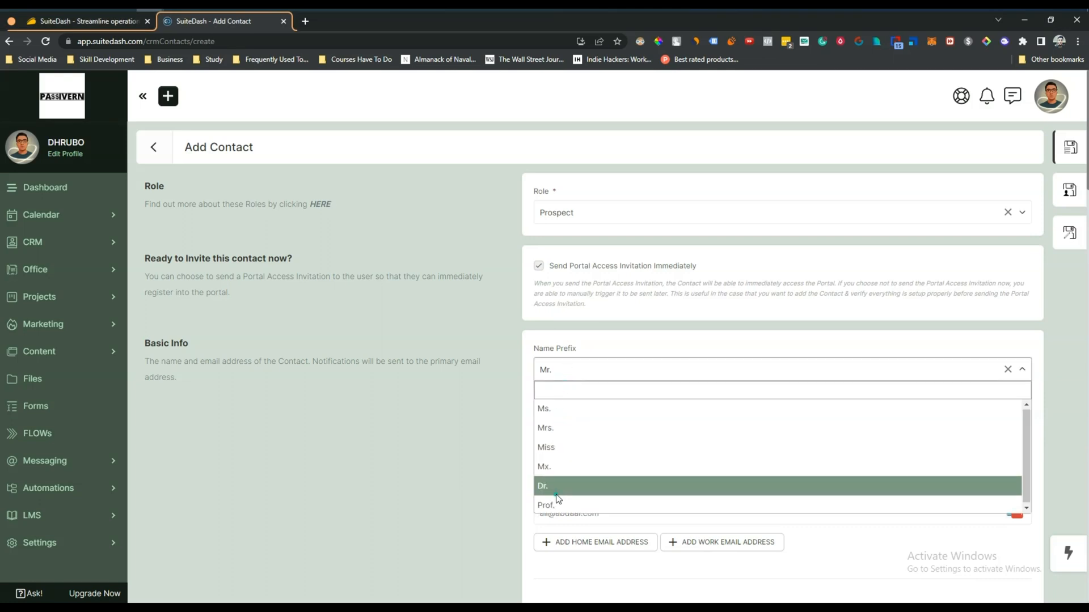
click(428, 457)
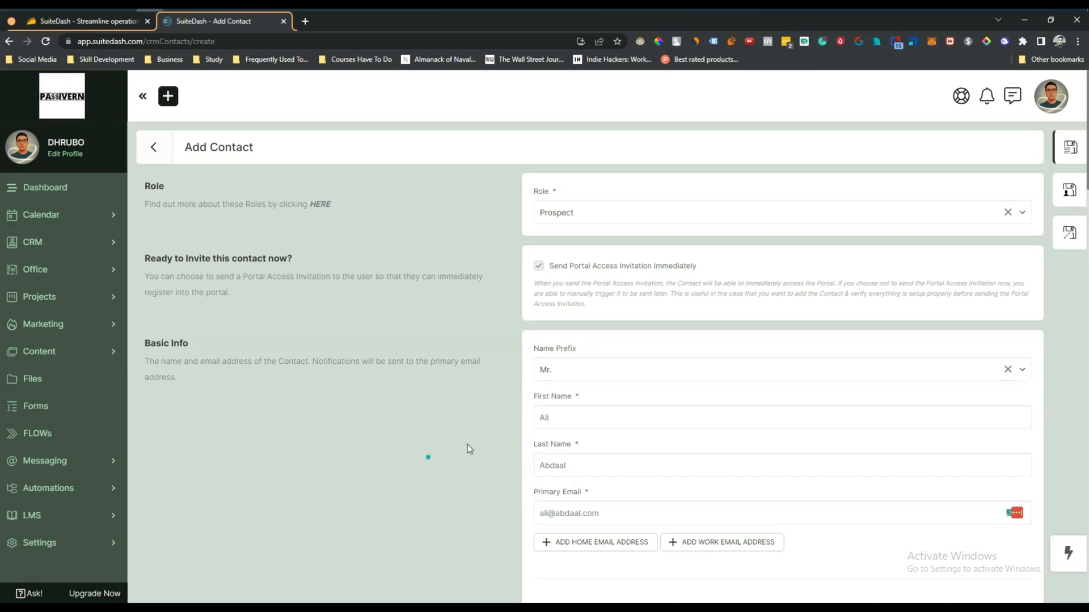
Check the new contact's name and email fields, and close the stray Facebook page.
click(569, 419)
key(Tab)
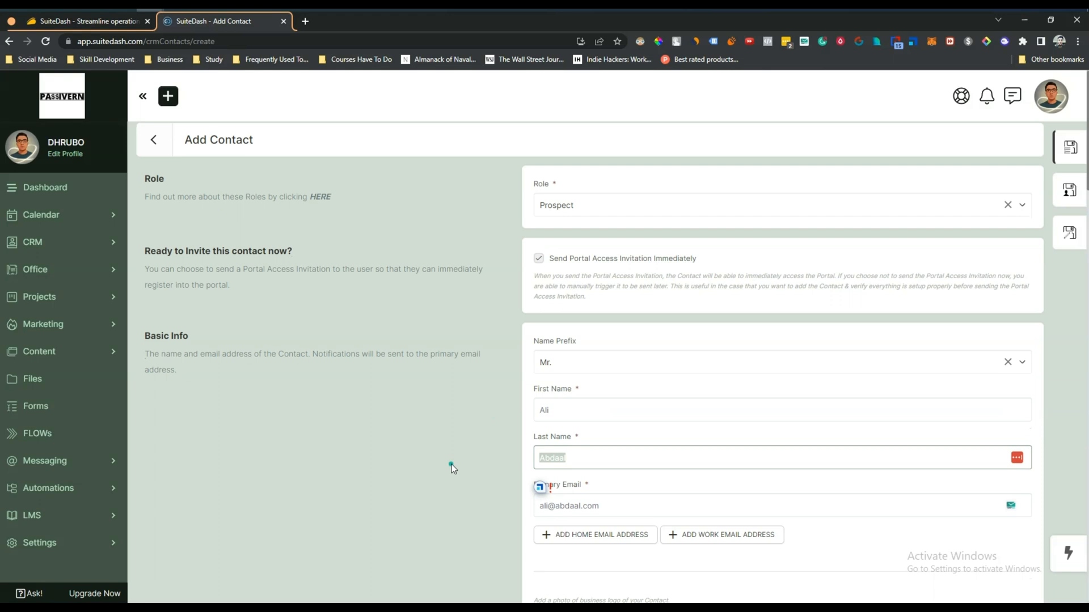
scroll(453, 469, down, 2)
click(473, 439)
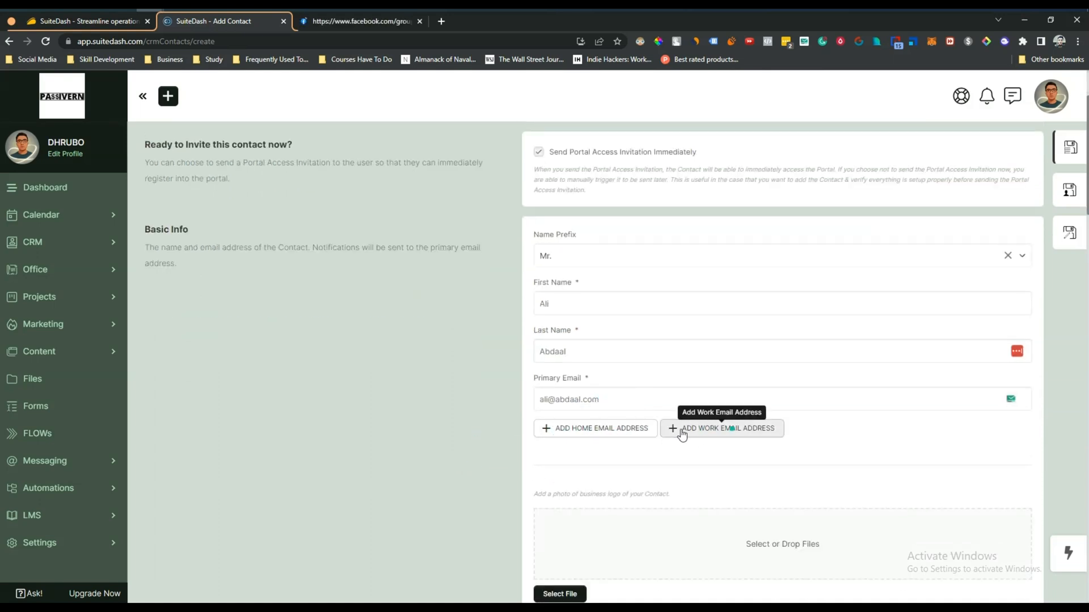
click(420, 21)
Upload the telephone handset image as the contact's photo and accept its square crop.
scroll(664, 425, down, 3)
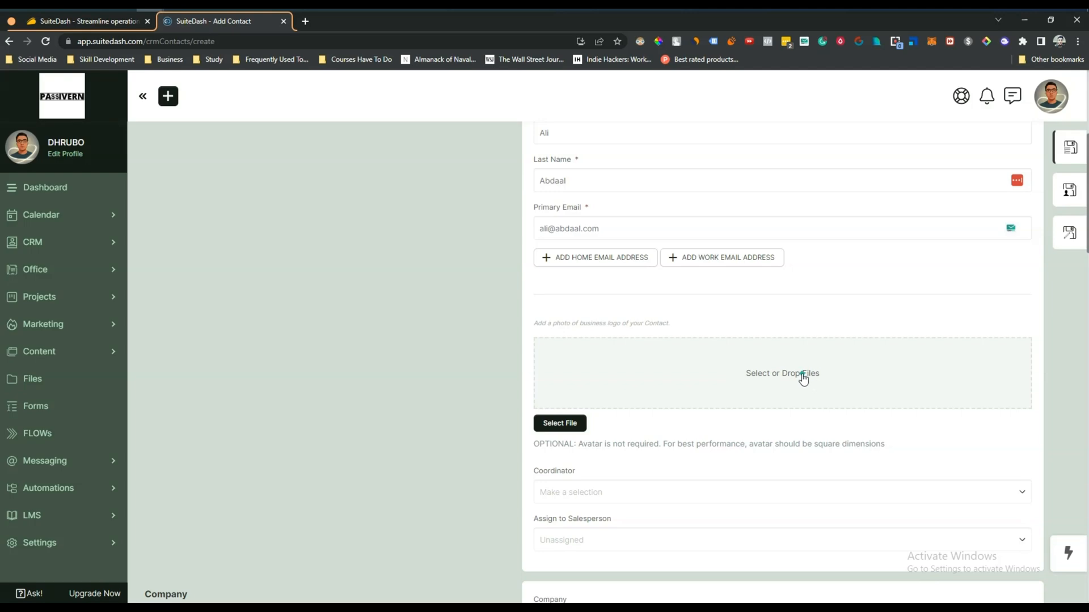
click(802, 377)
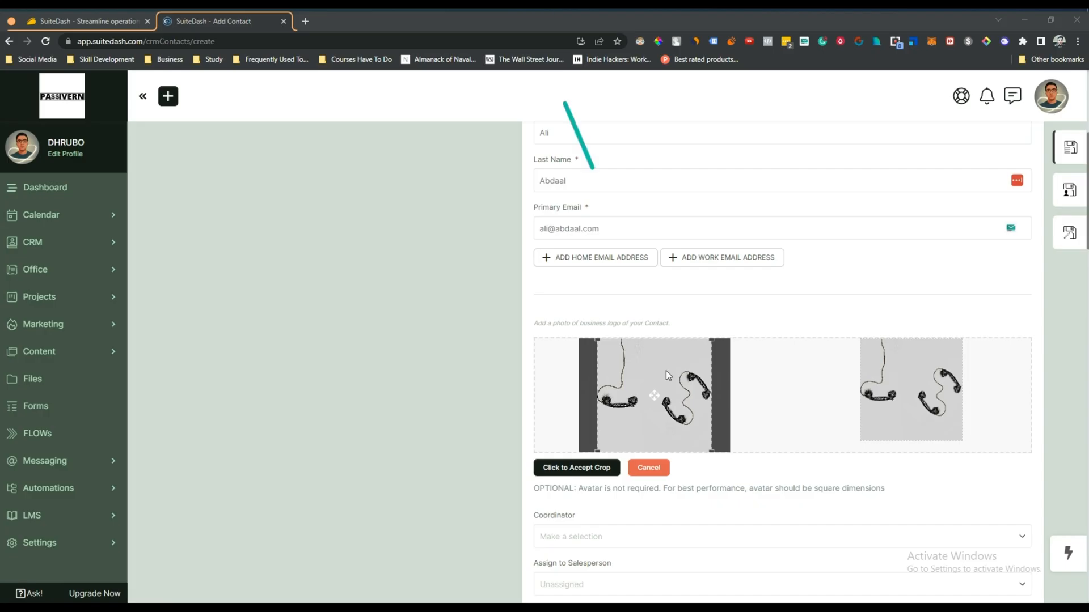
click(570, 478)
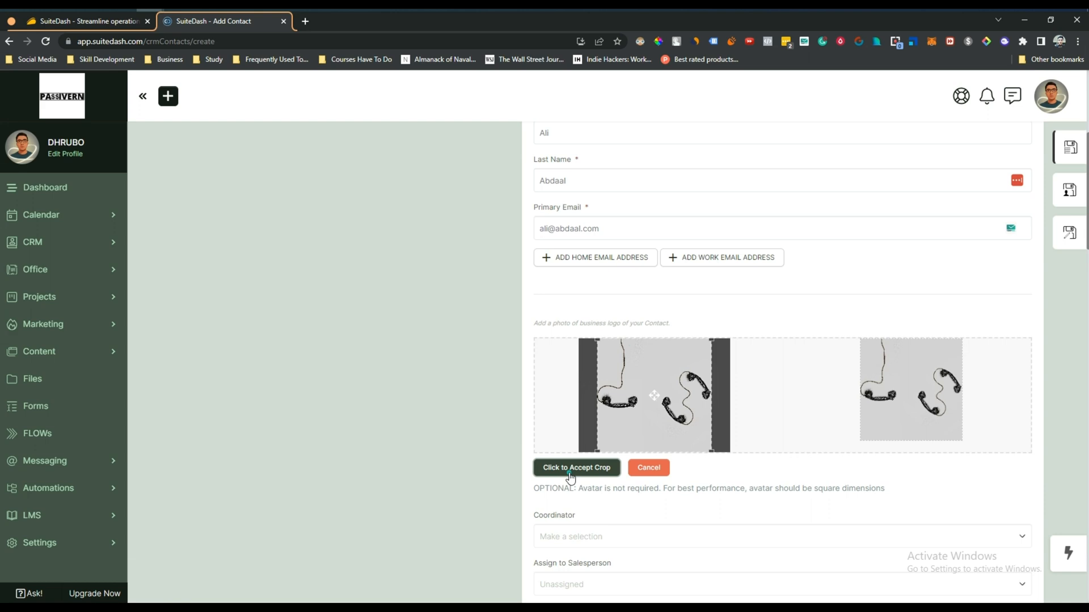
click(644, 470)
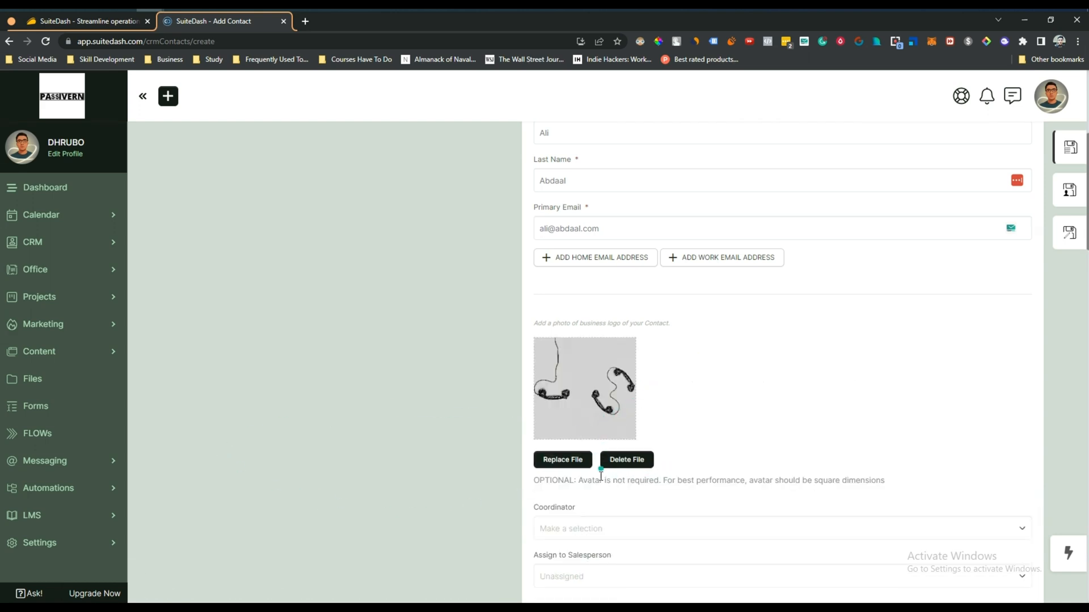
Set the contact's coordinator to the Super Admin user and check the available salesperson choices.
scroll(572, 451, down, 2)
click(559, 423)
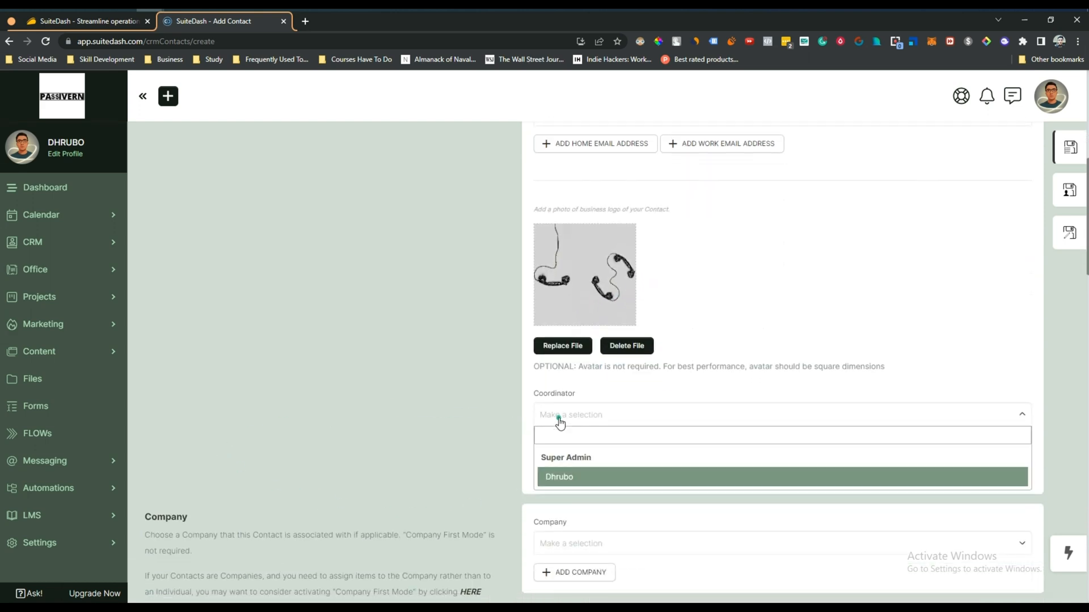
click(559, 477)
click(558, 464)
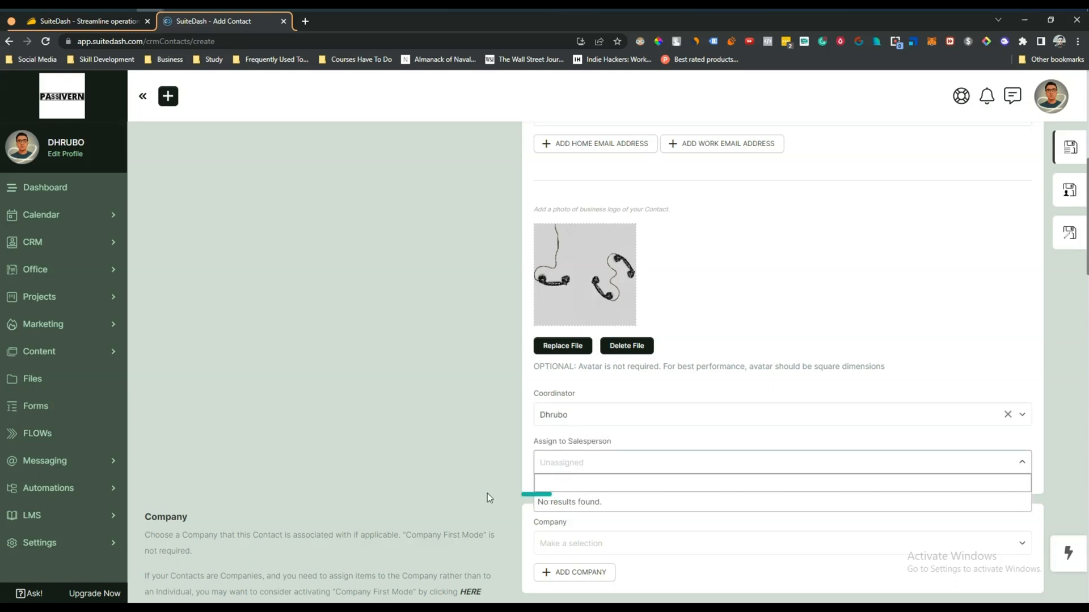
scroll(510, 470, down, 1)
click(581, 414)
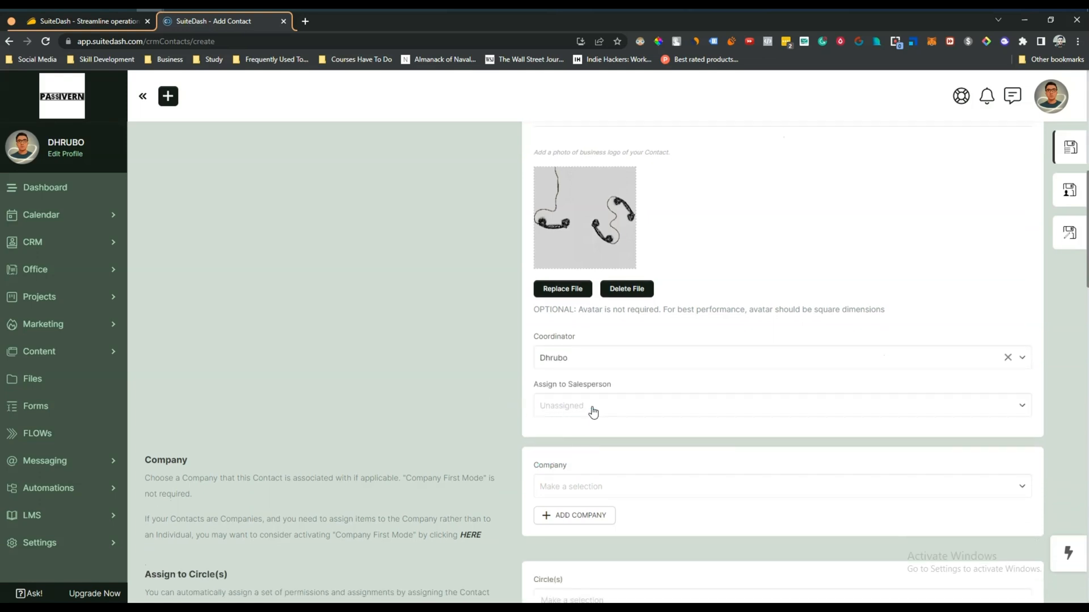
click(593, 412)
click(478, 398)
Check the existing company choices for the contact and expand the CRM section's list of pages.
click(592, 483)
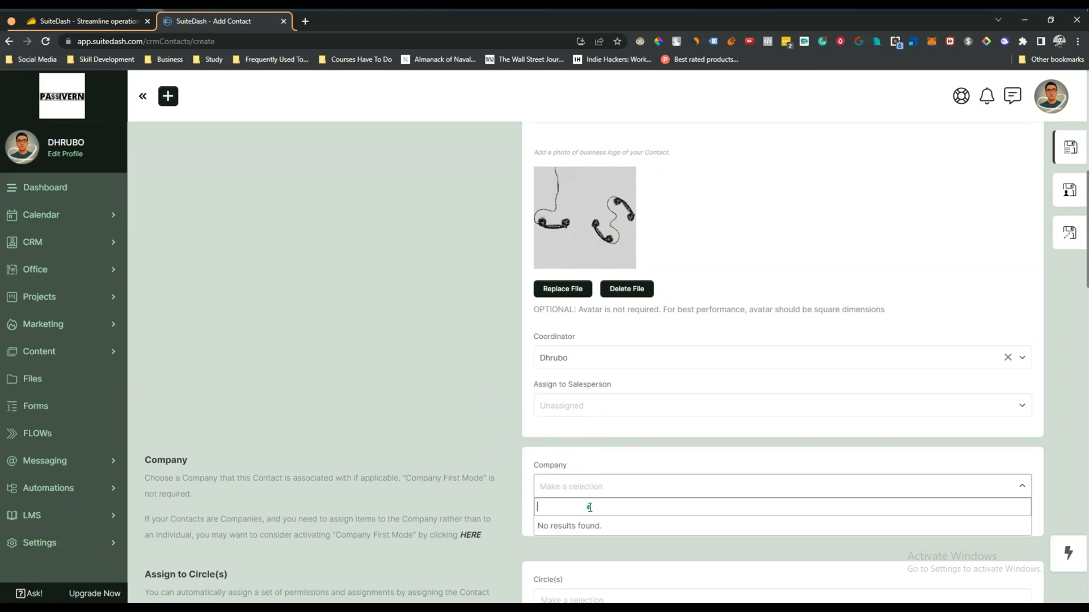
click(472, 434)
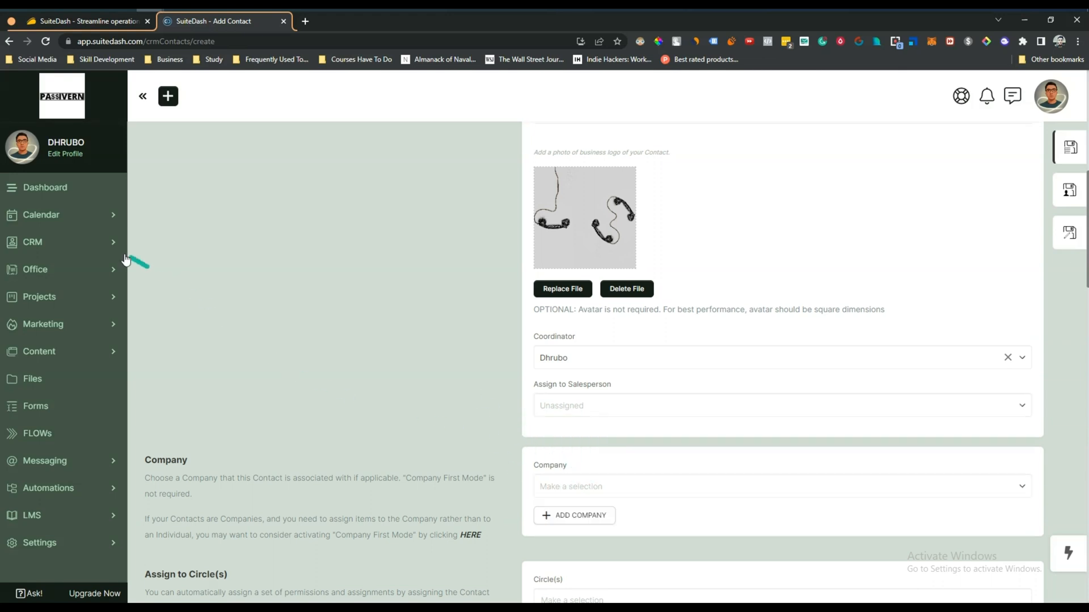
click(95, 239)
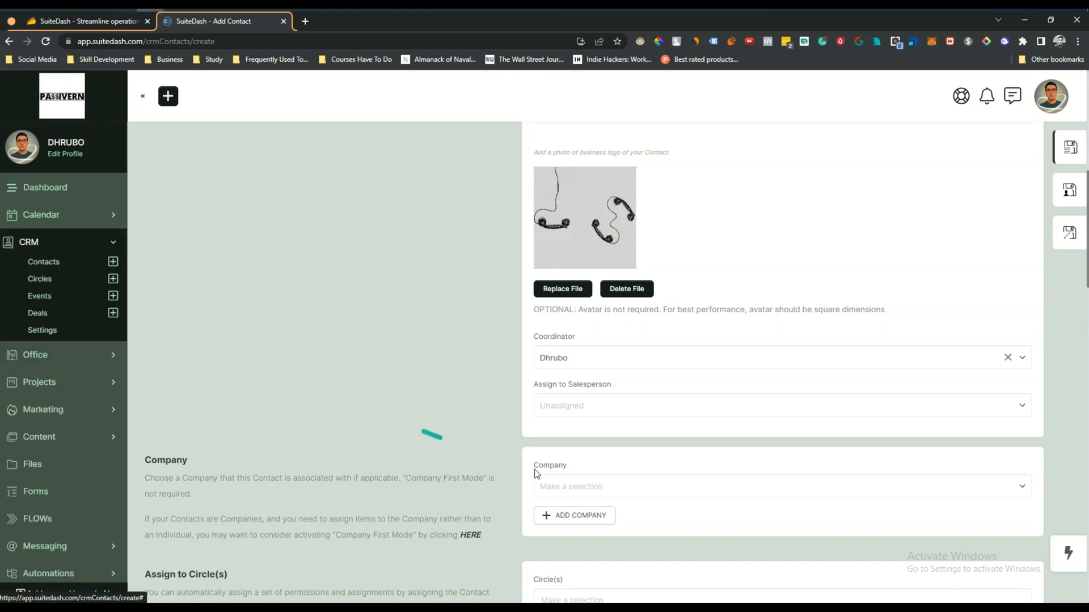
click(561, 487)
click(576, 490)
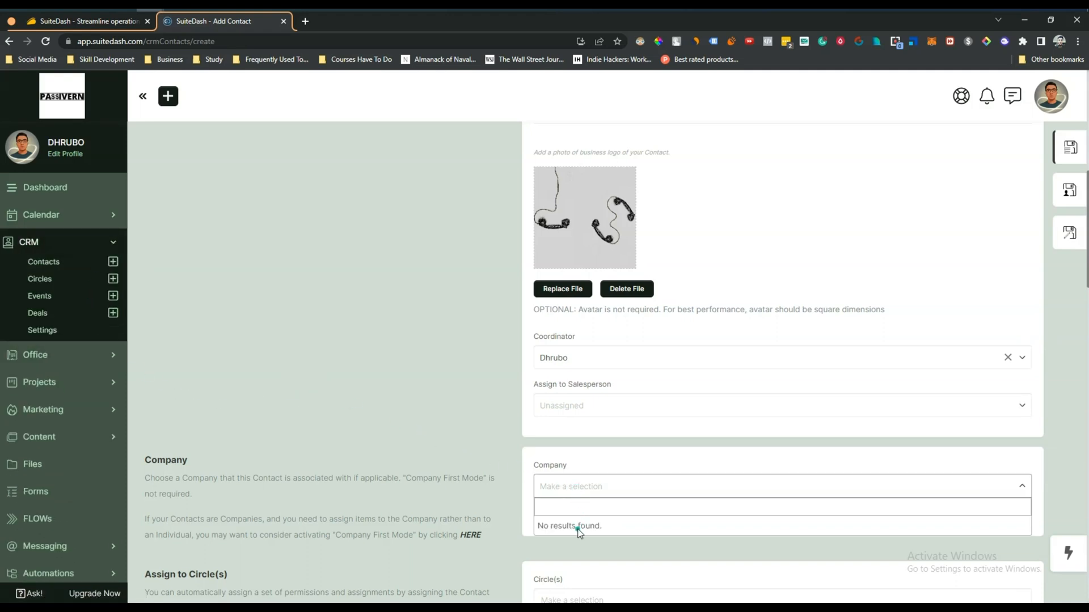
click(508, 460)
Start adding a new company to the contact and name it Pass IT.
scroll(588, 416, down, 3)
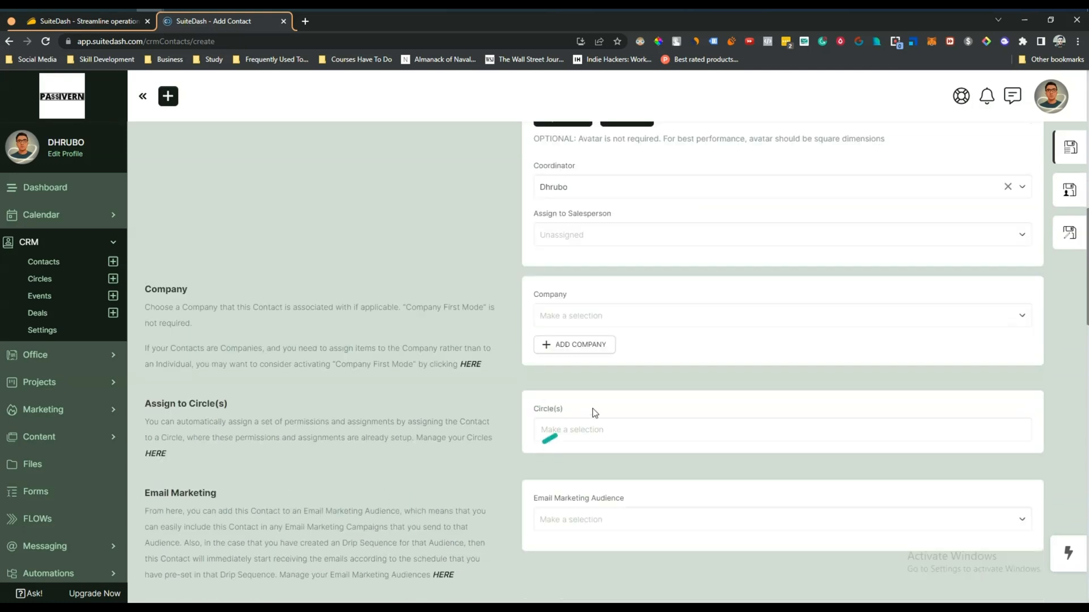
click(559, 348)
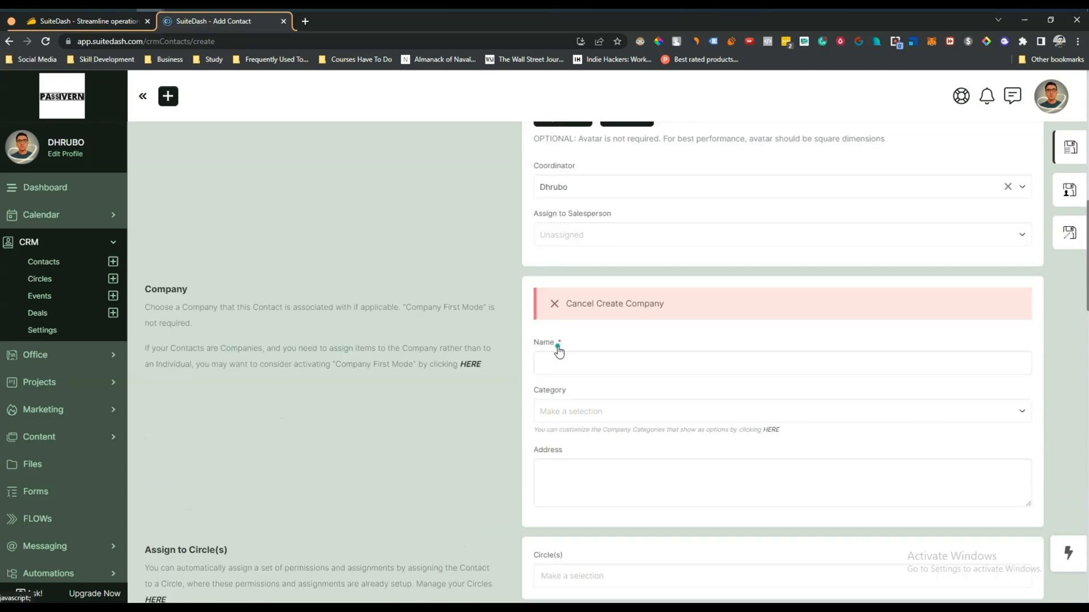
scroll(590, 391, up, 1)
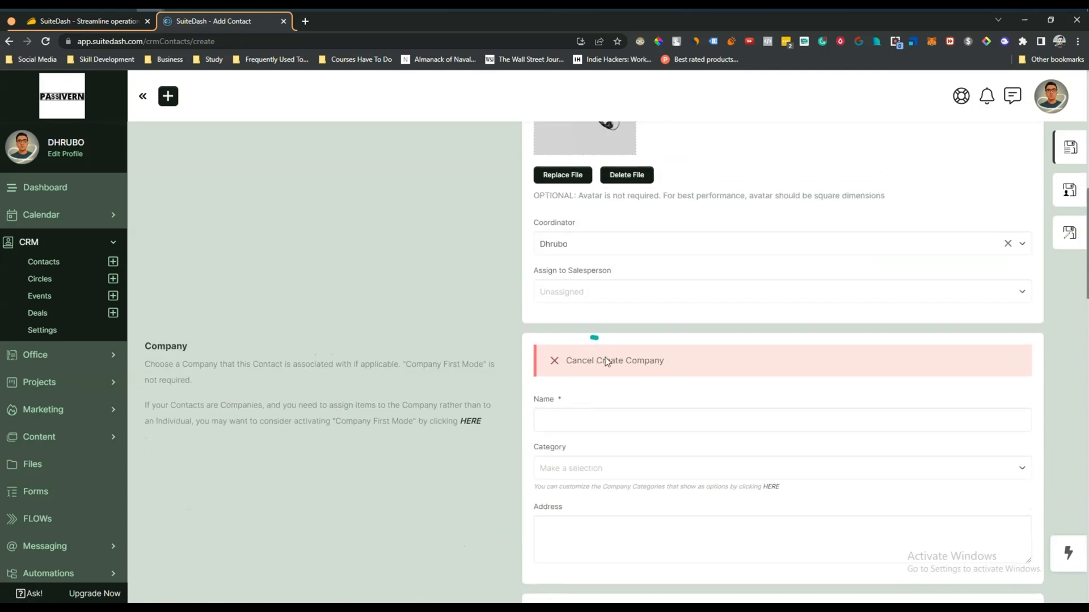
click(602, 423)
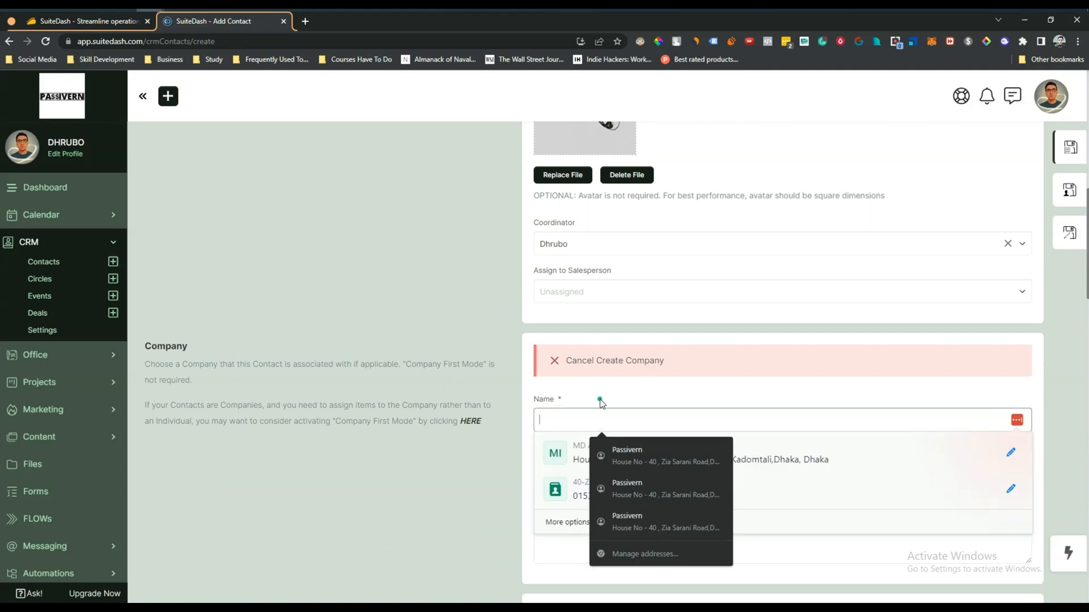
text(pAS)
key(BackSpace)
key(BackSpace)
key(BackSpace)
text(Pass IT)
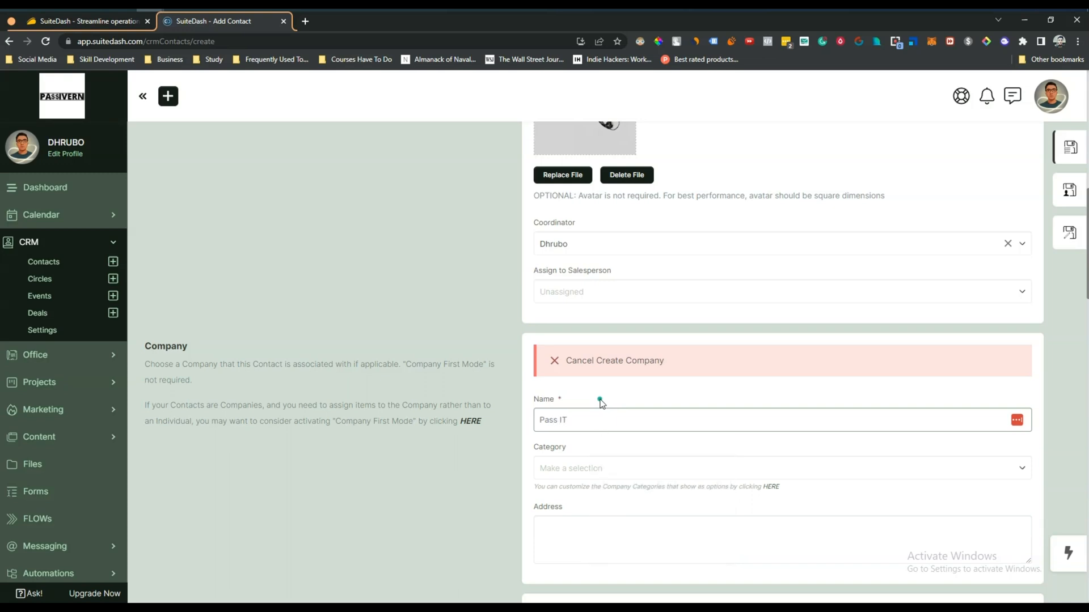
Set the new company's category to Distribution and fill in its address from a saved suggestion.
click(606, 468)
click(595, 547)
scroll(601, 511, down, 2)
click(600, 422)
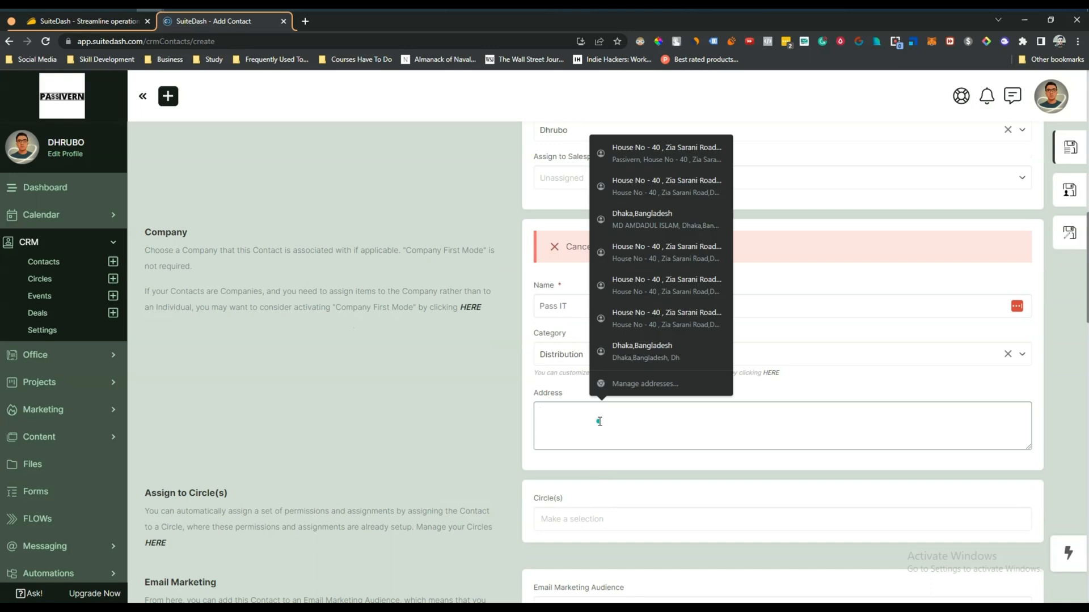
click(635, 258)
Check which circles the contact can be assigned to.
scroll(503, 424, down, 2)
click(579, 404)
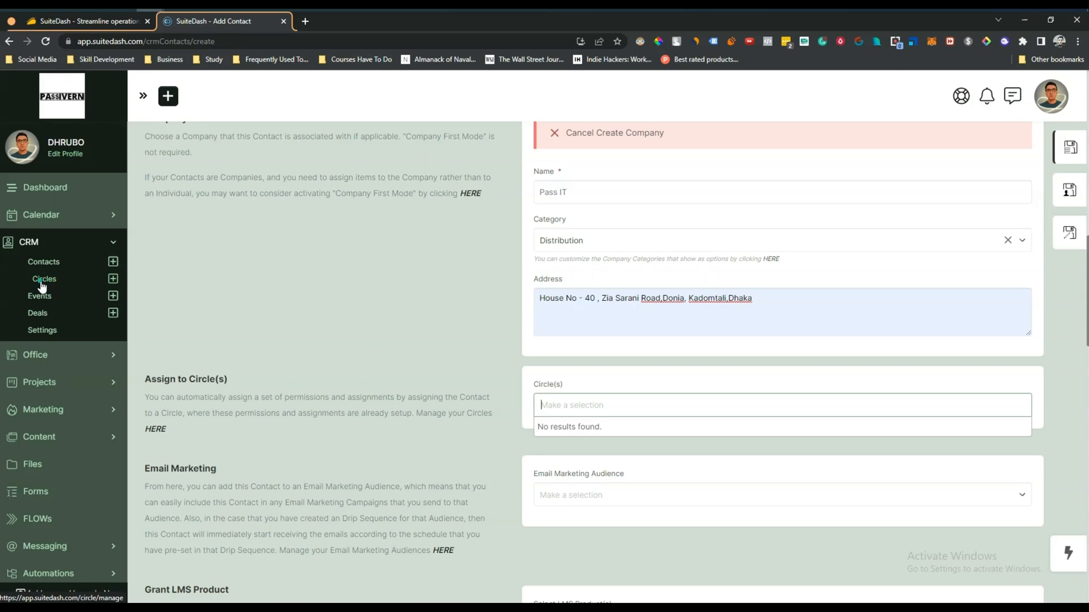
click(593, 441)
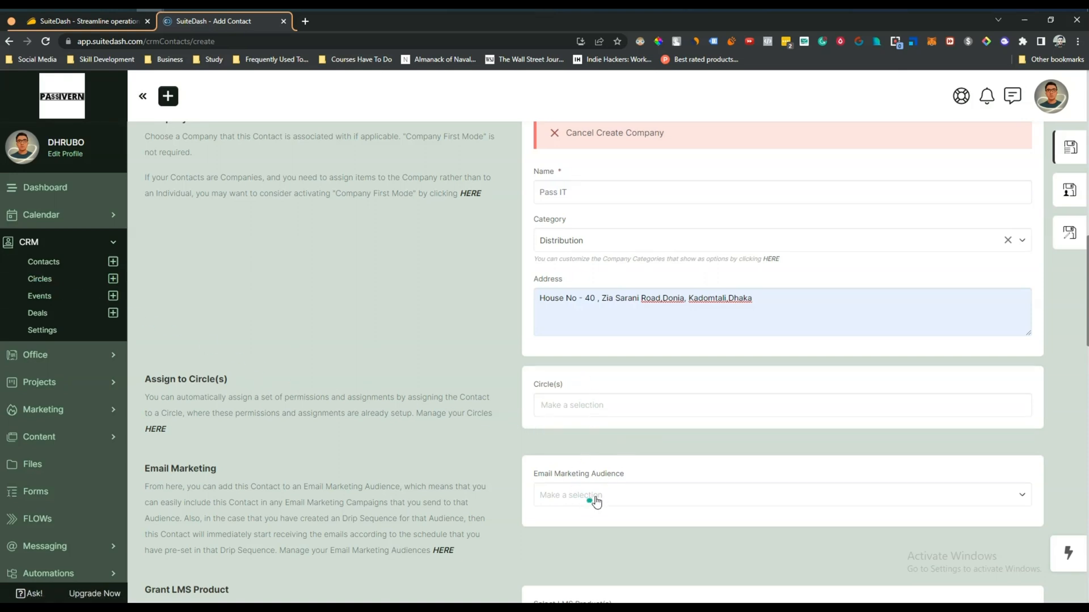
Set the contact's Email Marketing Audience to Aud 1.
scroll(613, 340, down, 4)
click(609, 274)
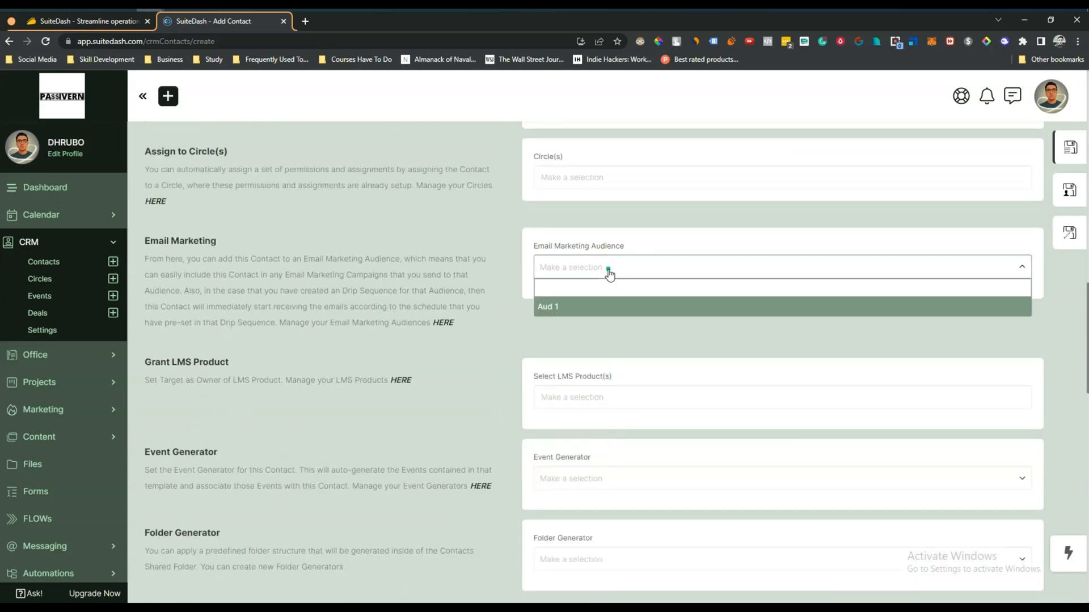
click(551, 308)
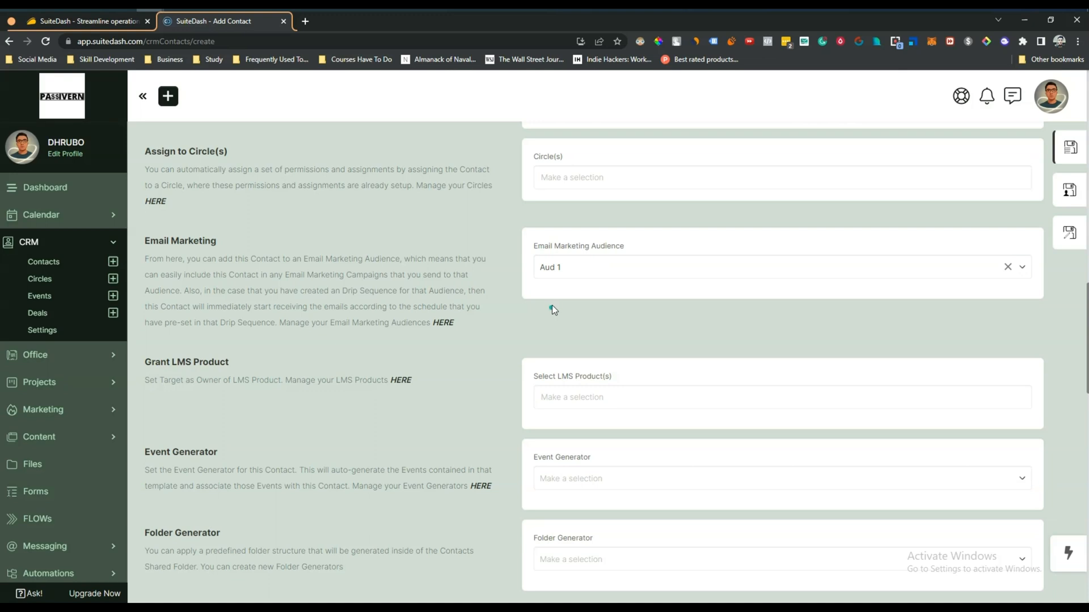
click(575, 275)
click(495, 268)
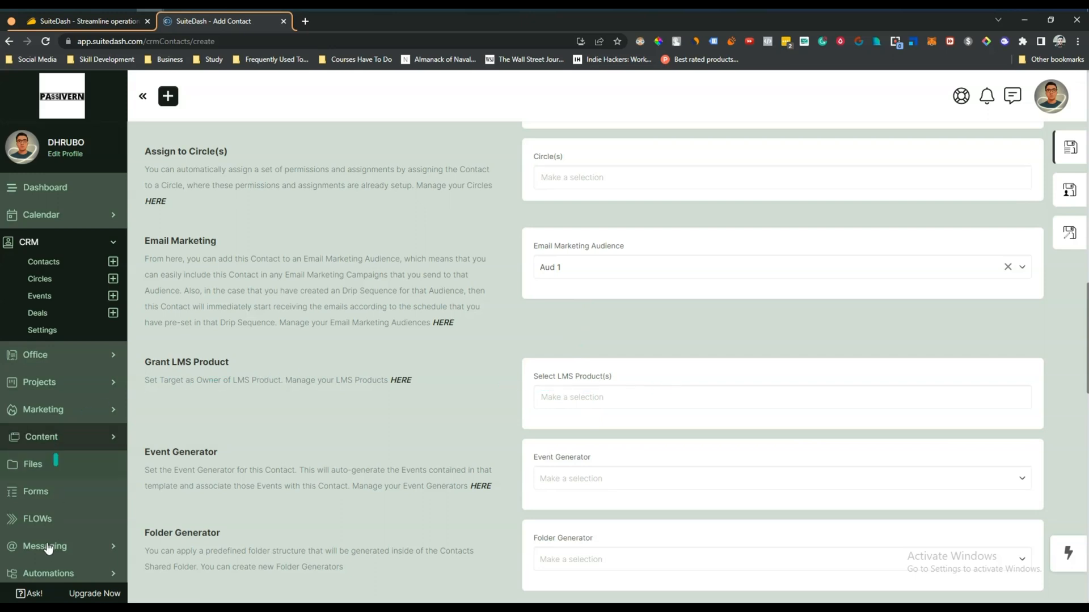
Examine the rest of the contact form: LMS product, event and folder generators, tags, general info and location info.
scroll(40, 553, down, 1)
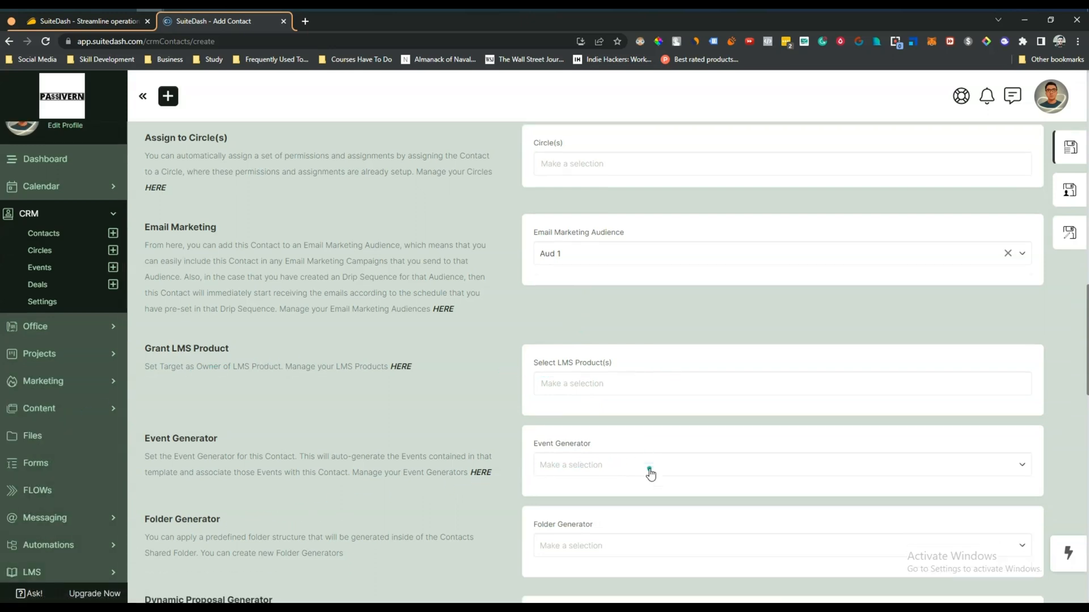
scroll(649, 474, down, 3)
click(590, 301)
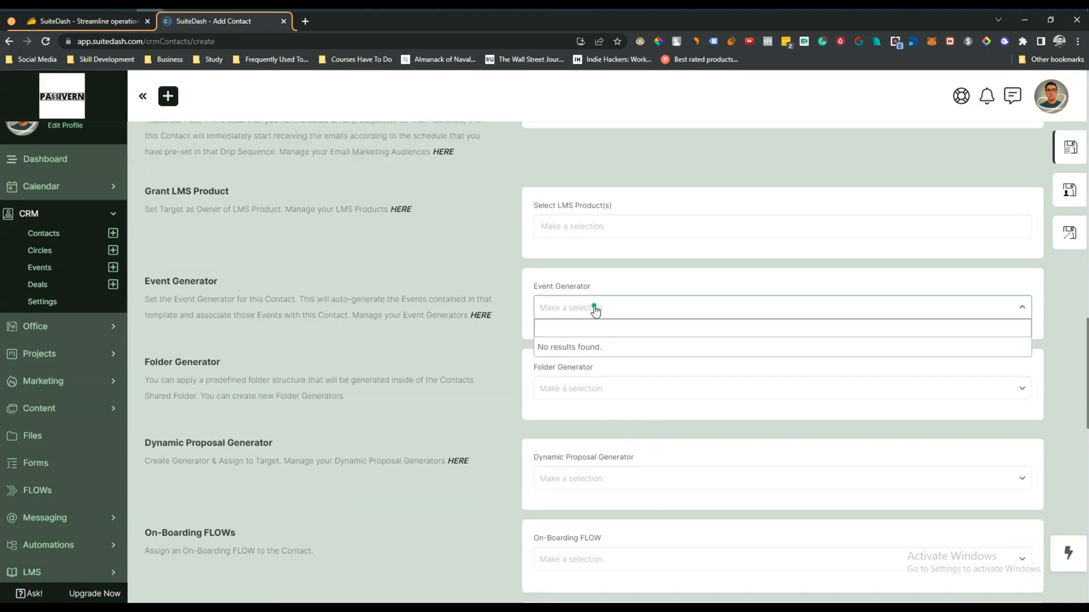
click(581, 369)
scroll(604, 503, down, 8)
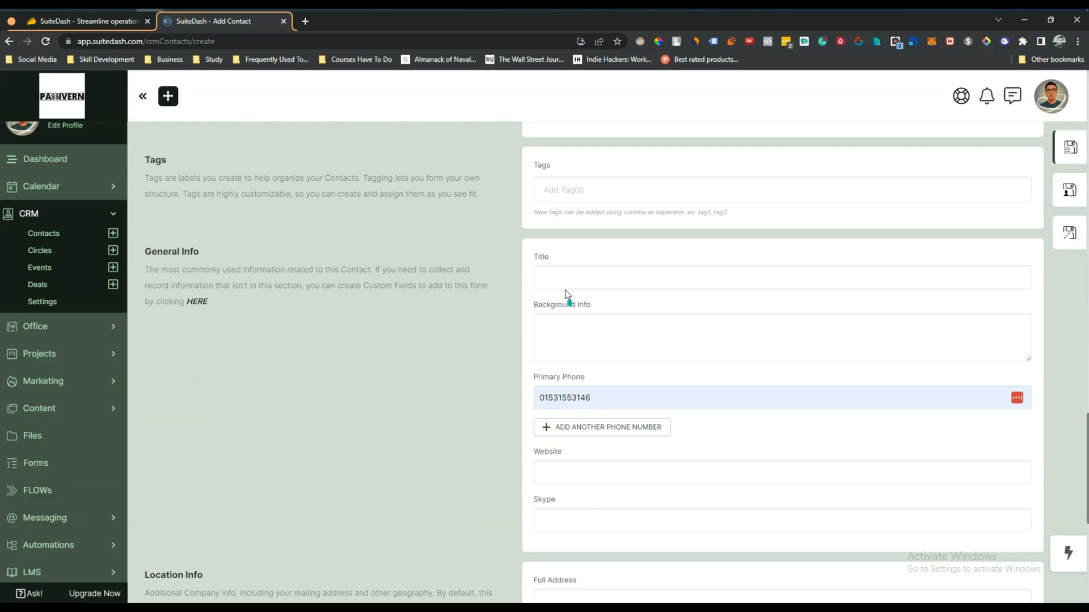
scroll(569, 304, down, 7)
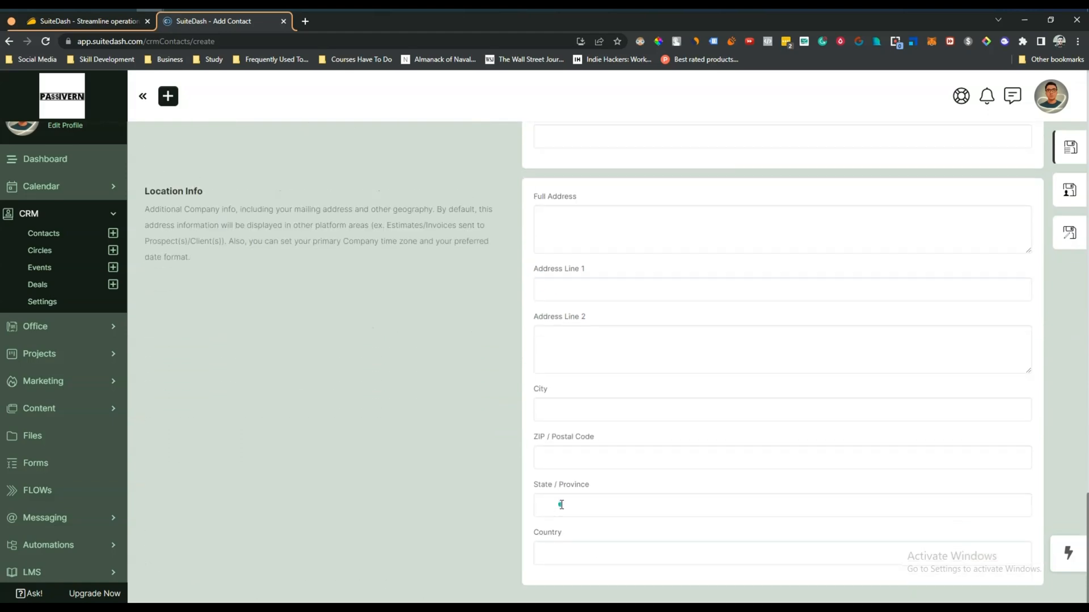
scroll(561, 505, up, 4)
scroll(564, 470, down, 4)
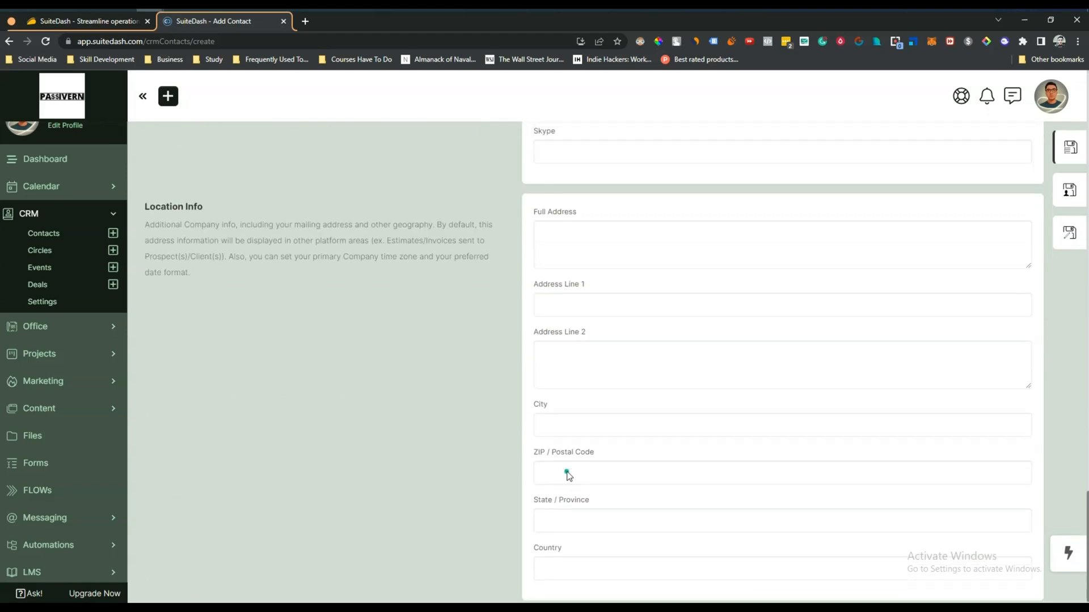
Save the new prospect contact.
scroll(569, 475, up, 20)
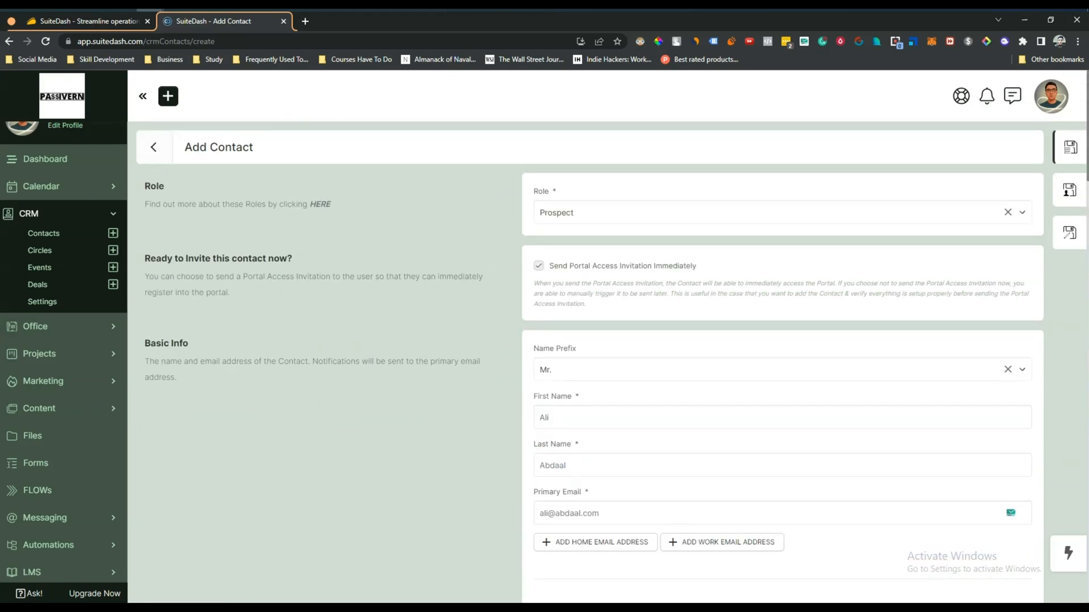
click(1075, 148)
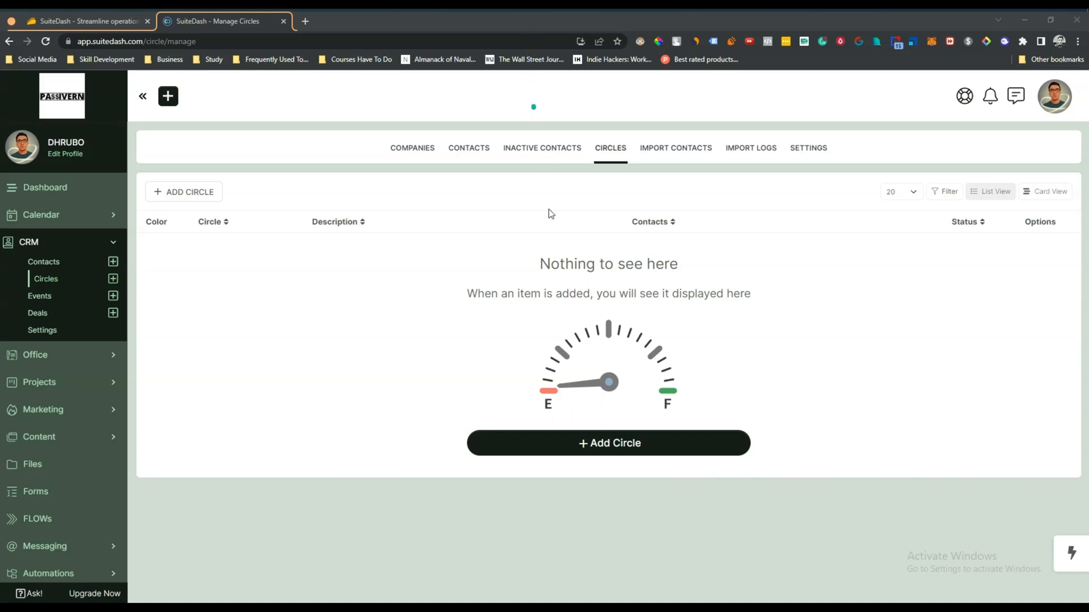
Start a new circle named Circle 1 and paste the copied text beginning "Learning all the single-use programs" as its description.
click(605, 446)
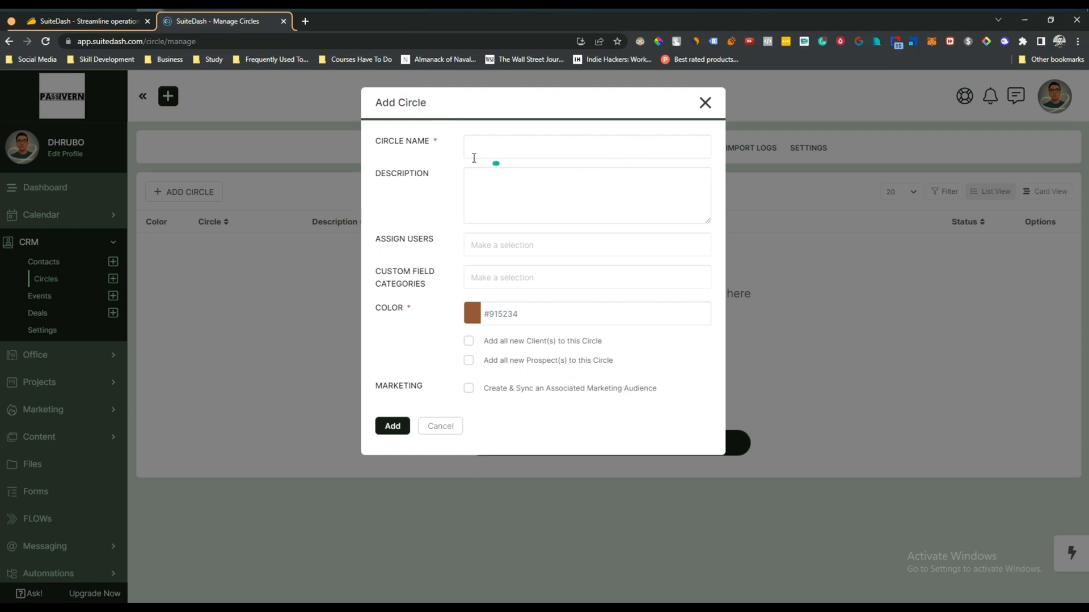
click(508, 147)
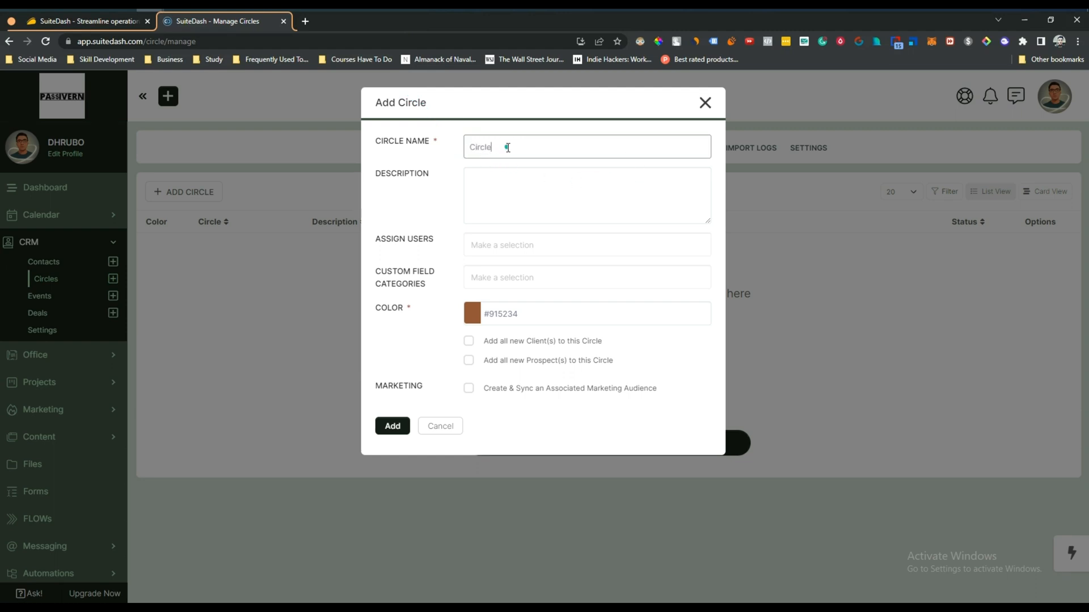
click(517, 187)
key(ctrl+v)
scroll(520, 189, up, 3)
scroll(520, 189, up, 2)
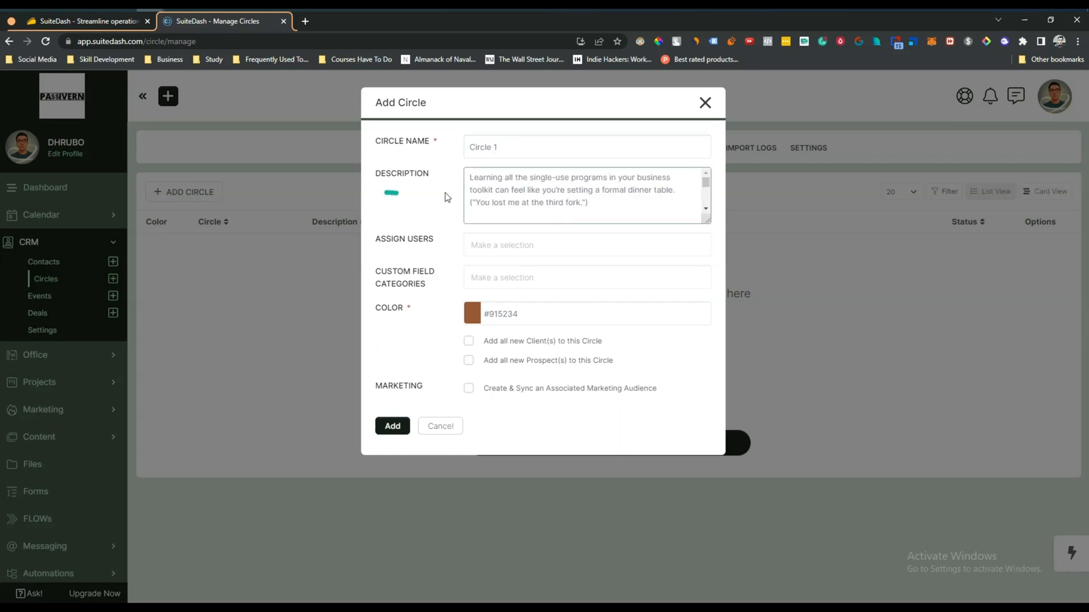
Assign both available contacts, the prospect and the client, to Circle 1.
click(509, 251)
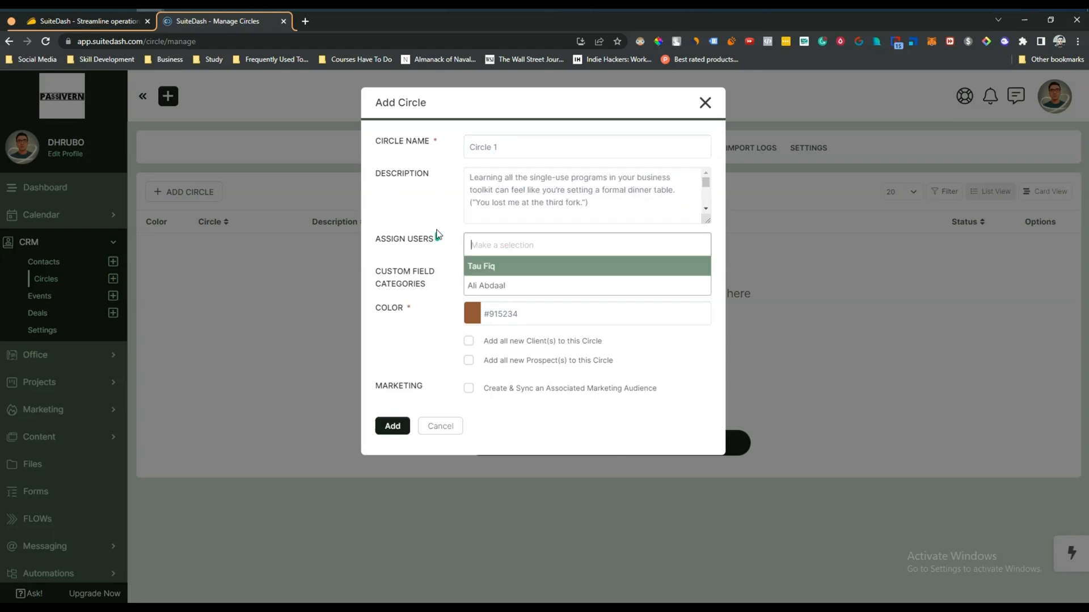
click(529, 279)
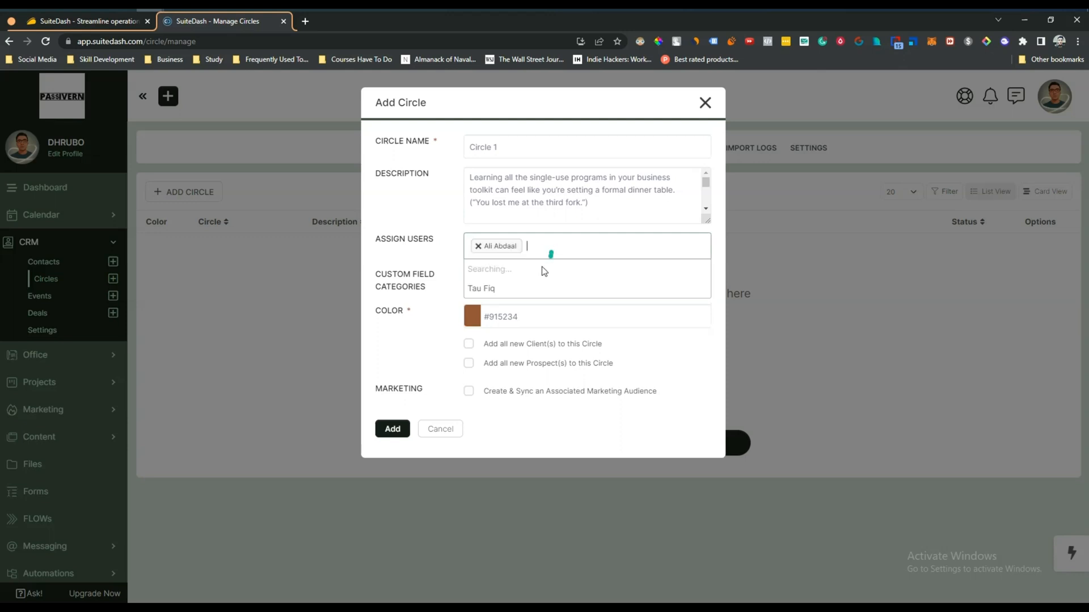
click(530, 278)
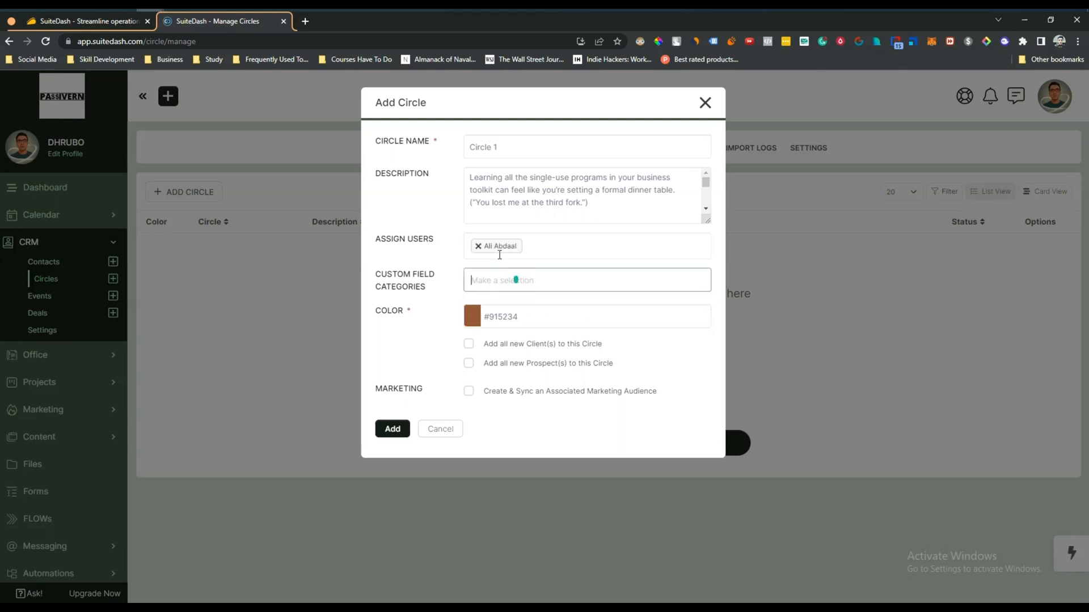
click(545, 249)
click(518, 285)
click(515, 283)
click(559, 253)
click(526, 282)
click(525, 282)
click(539, 250)
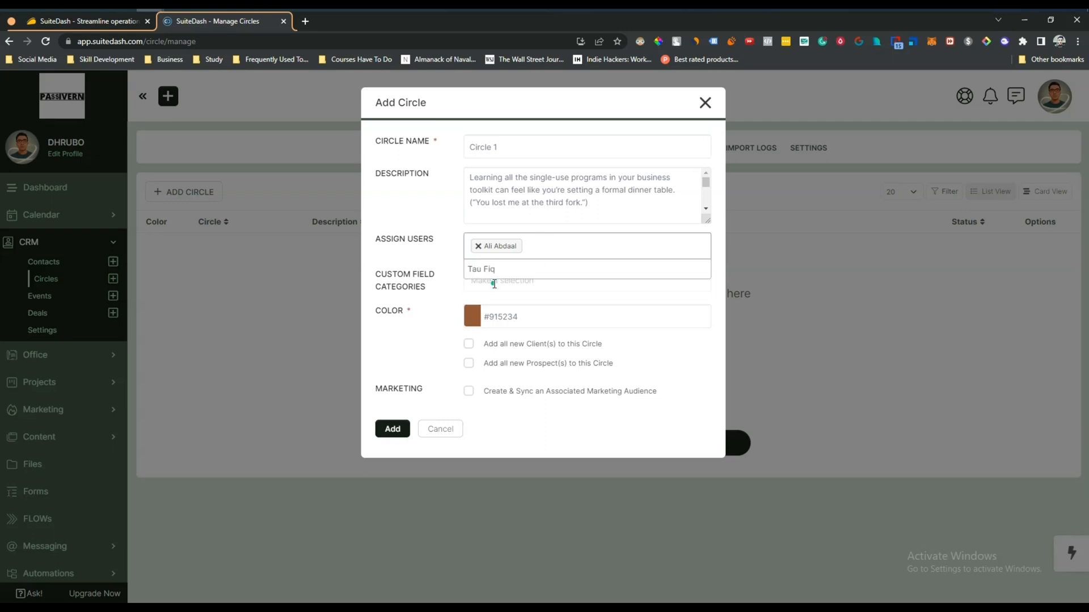
click(524, 264)
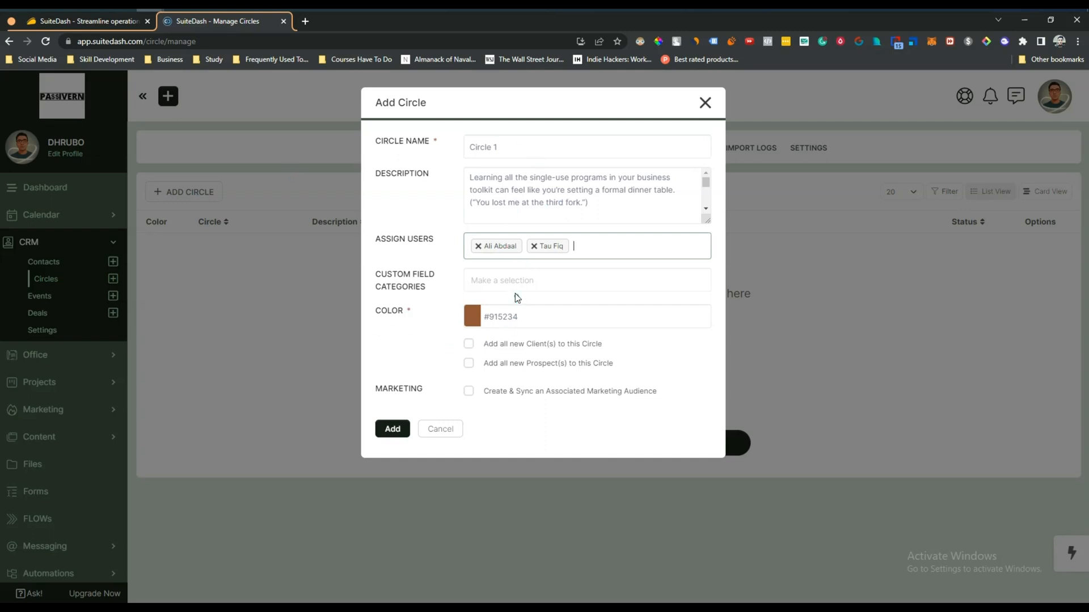
Check the custom field category choices and set the circle's color to #FF0084.
click(500, 280)
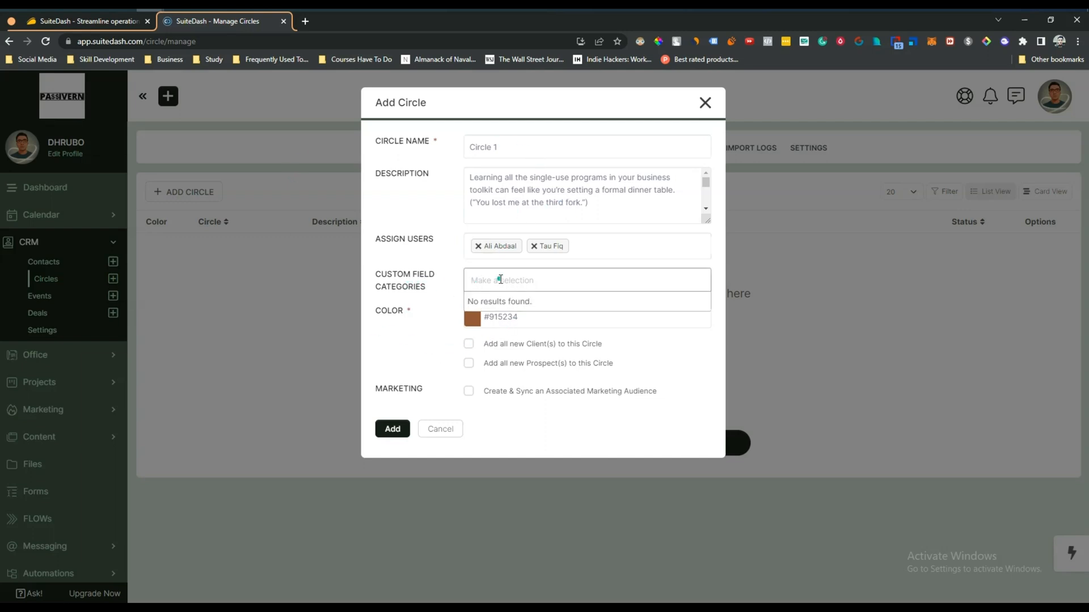
click(472, 317)
mouse_move(555, 354)
mouse_down()
mouse_move(555, 371)
mouse_move(551, 342)
mouse_up()
click(550, 328)
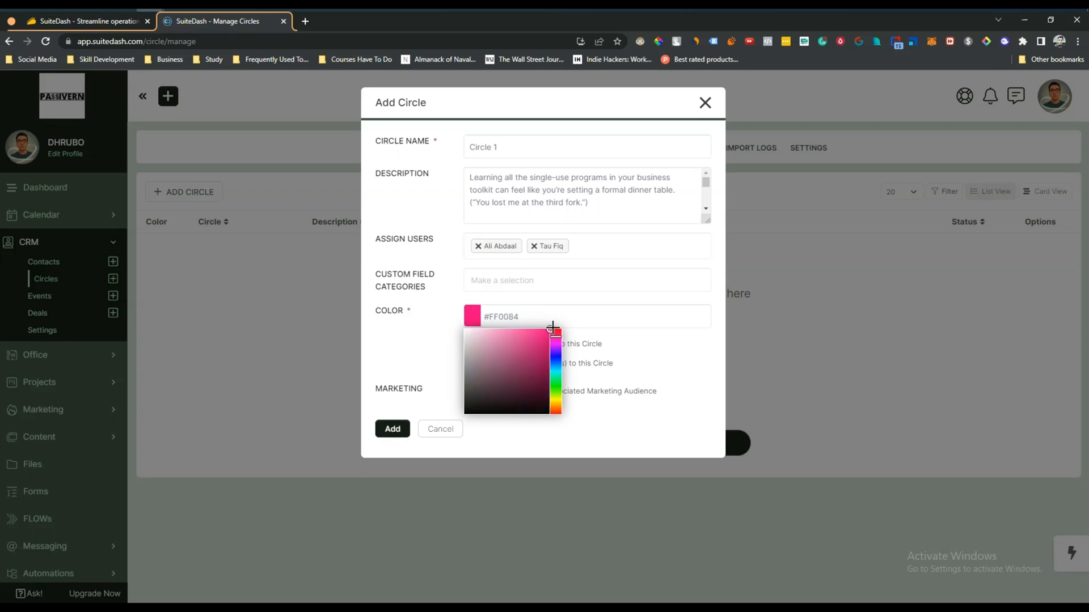
click(444, 308)
Enable creating and syncing an associated marketing audience for the circle, and add the circle.
click(469, 345)
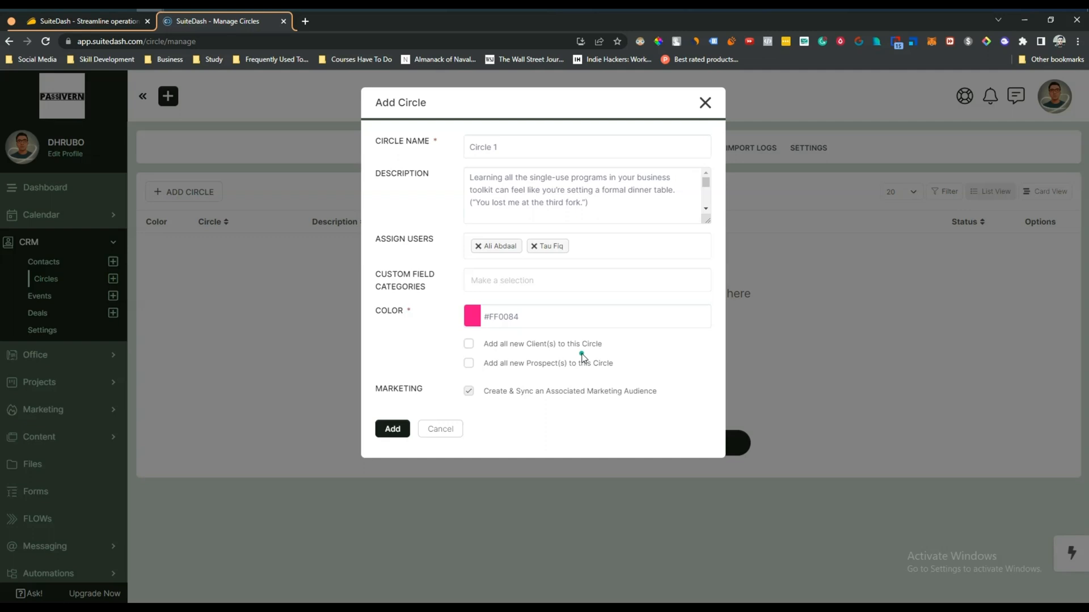
click(388, 430)
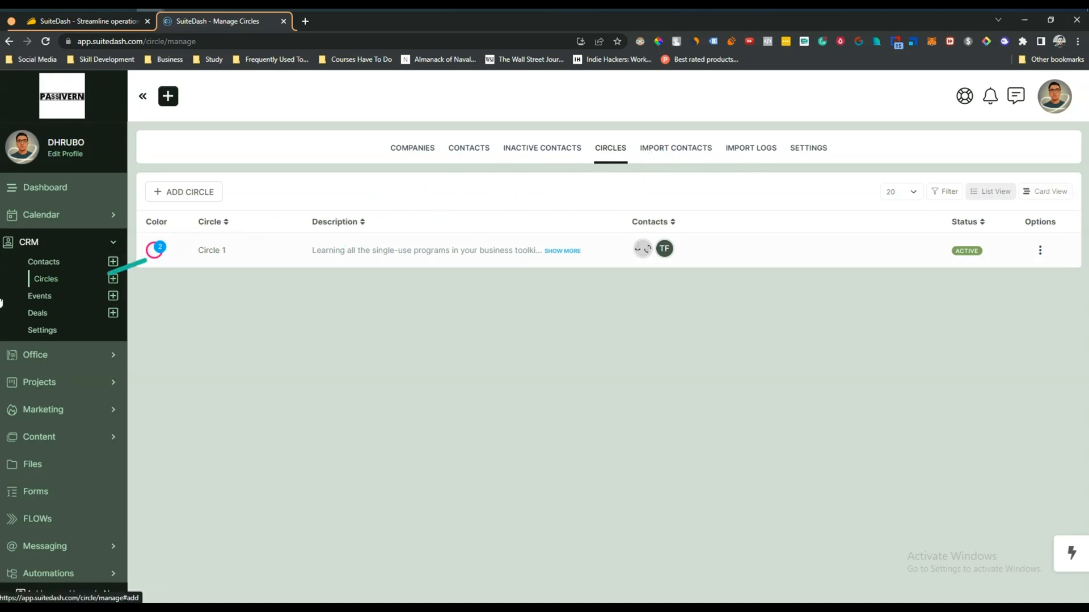
Start a new CRM event, dismissing the help notes, and choose the client as its contact.
click(46, 300)
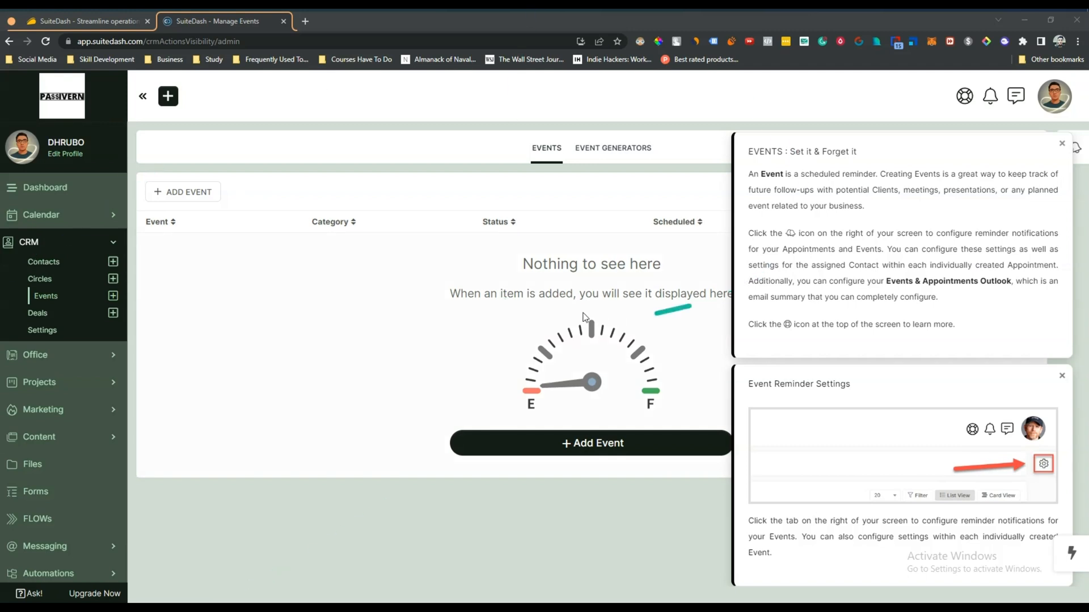
click(1061, 143)
click(1062, 376)
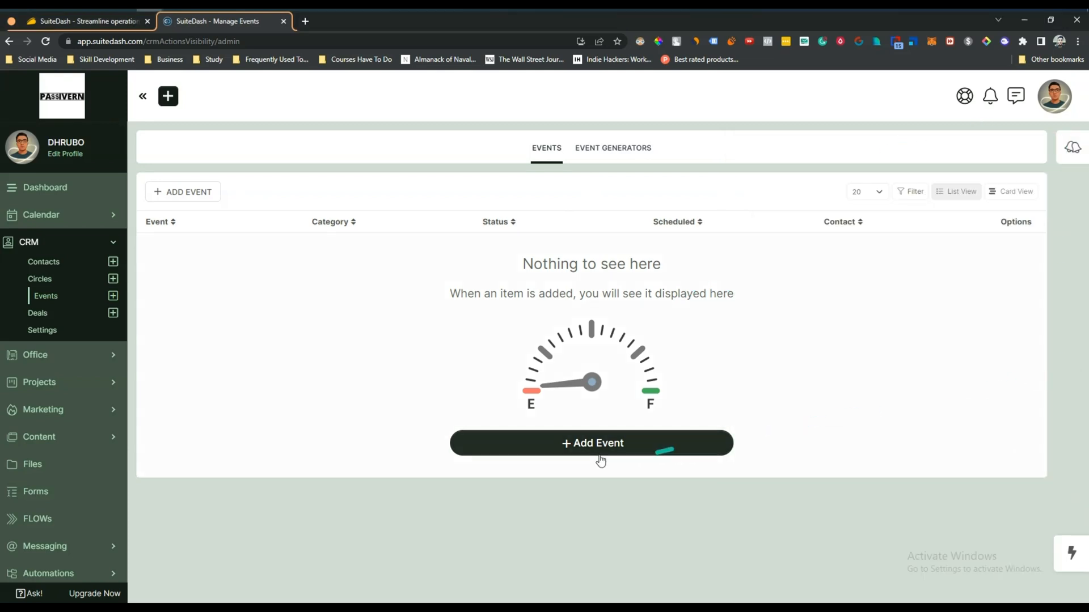
click(584, 444)
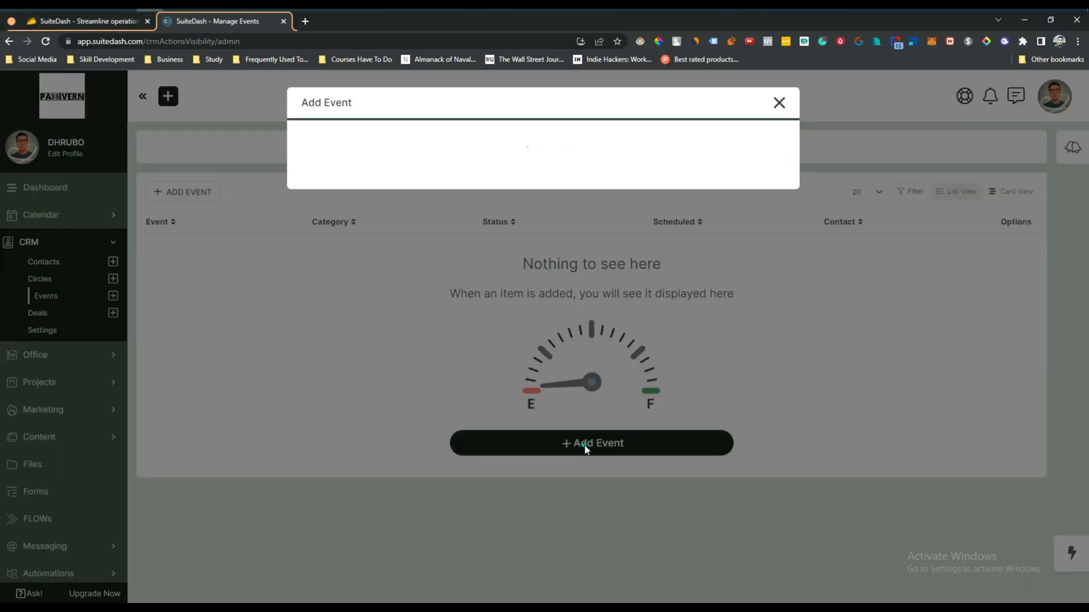
click(470, 148)
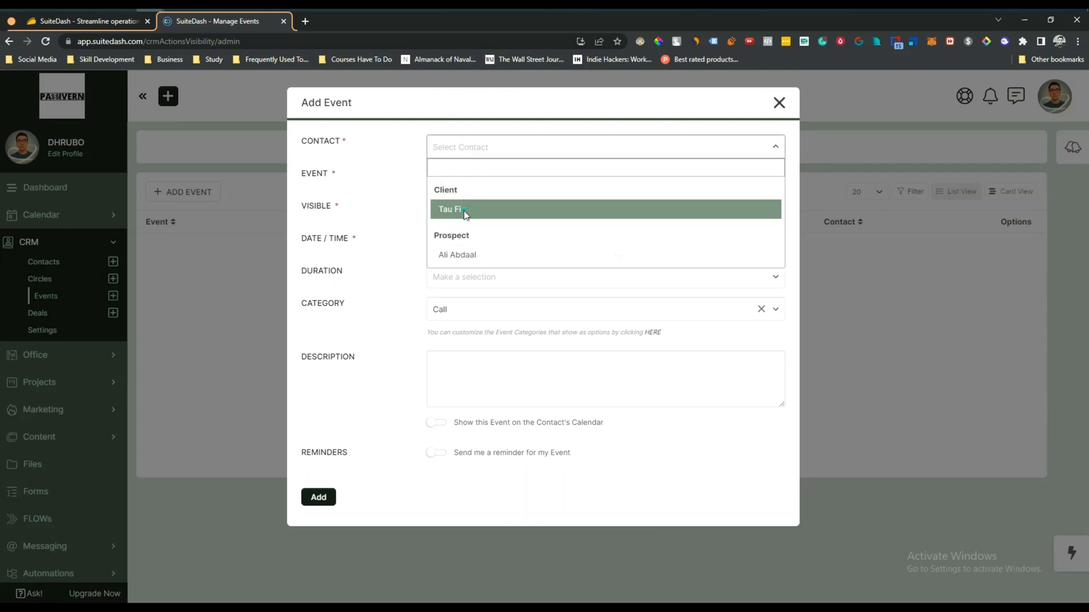
click(464, 210)
click(492, 158)
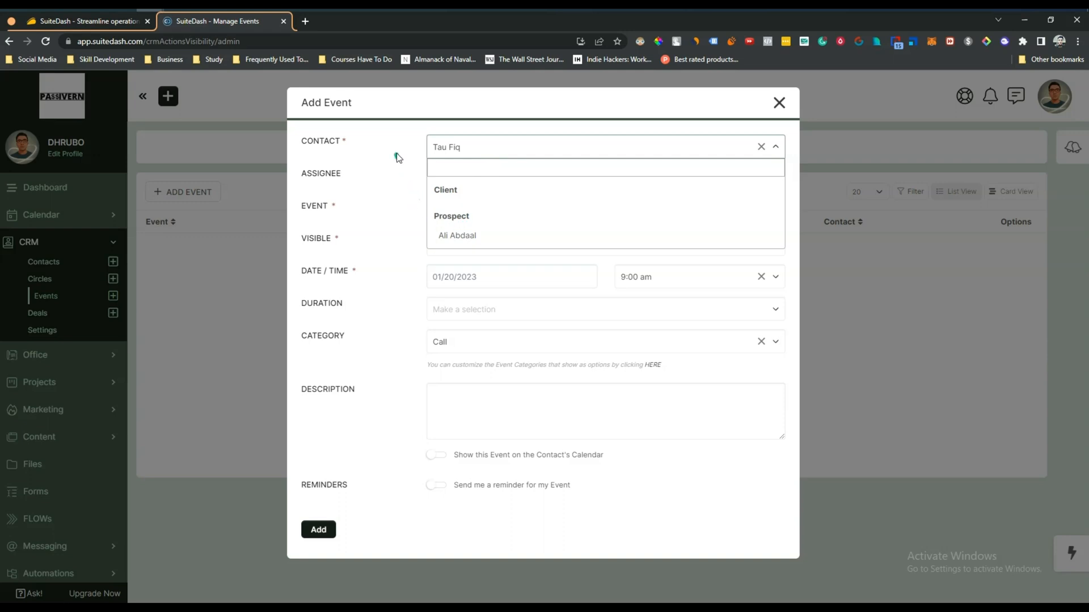
click(419, 173)
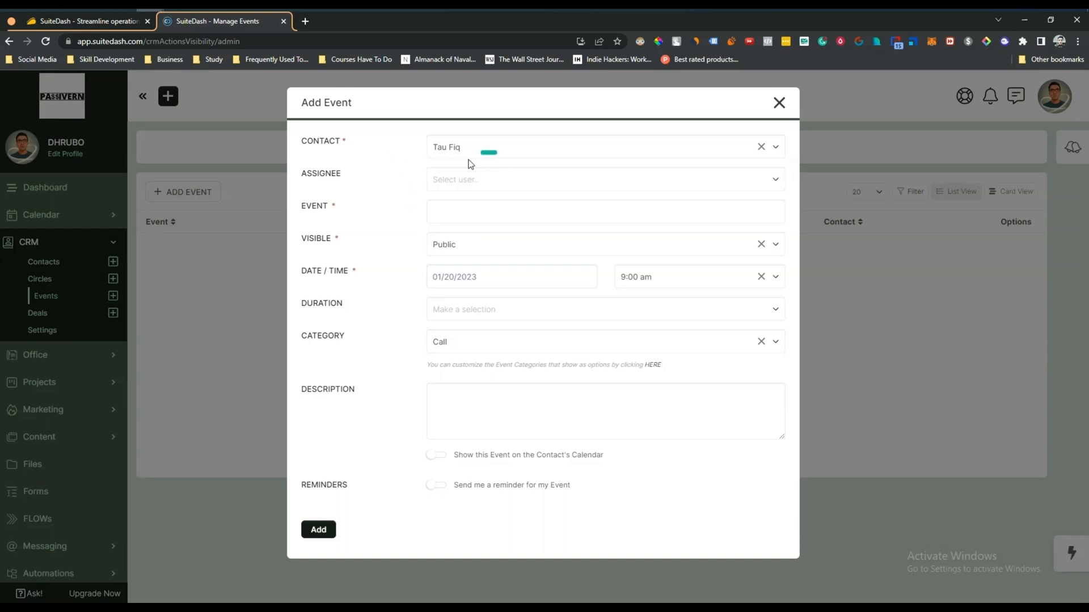
Assign the event to the Super Admin user and name it "Event" followed by the contact's first name.
click(457, 190)
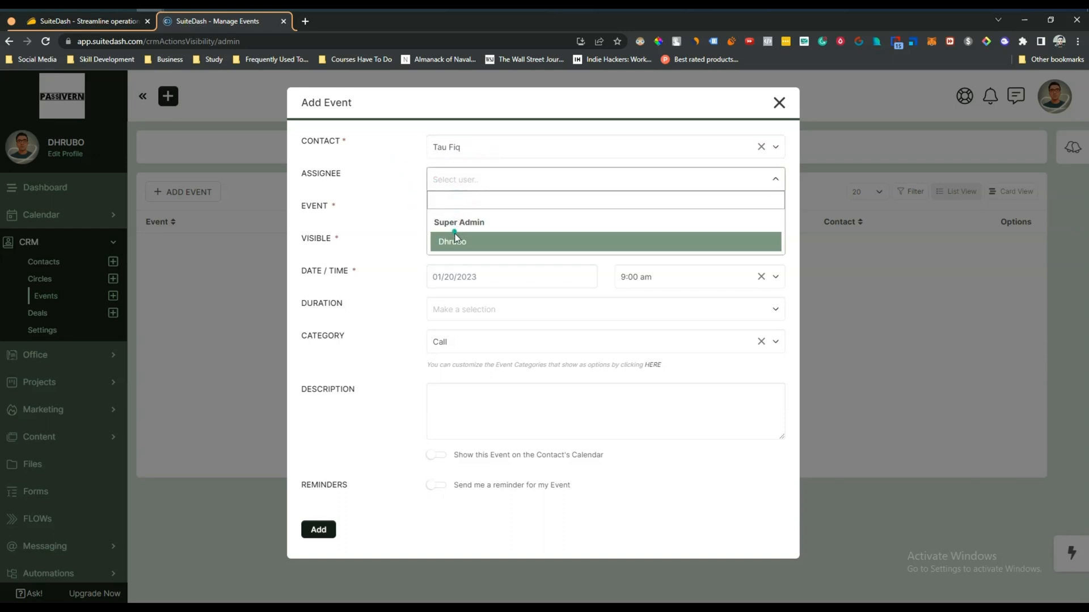
click(458, 243)
click(453, 217)
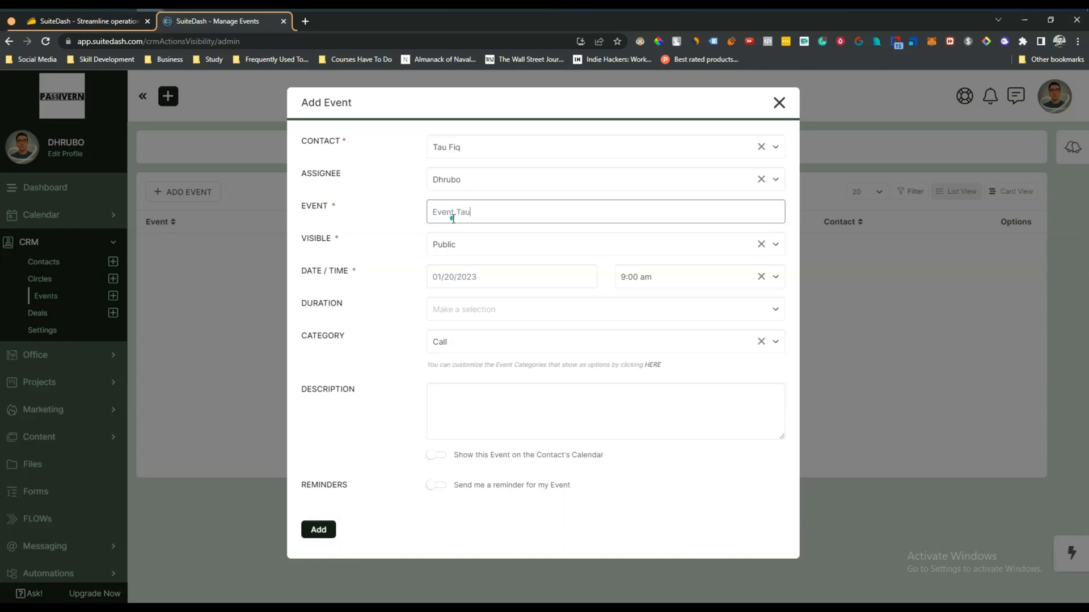
text(Event Tau)
drag(460, 217, 475, 214)
Try the event's Shared with visibility, check its user choices, and restore Public visibility.
click(485, 248)
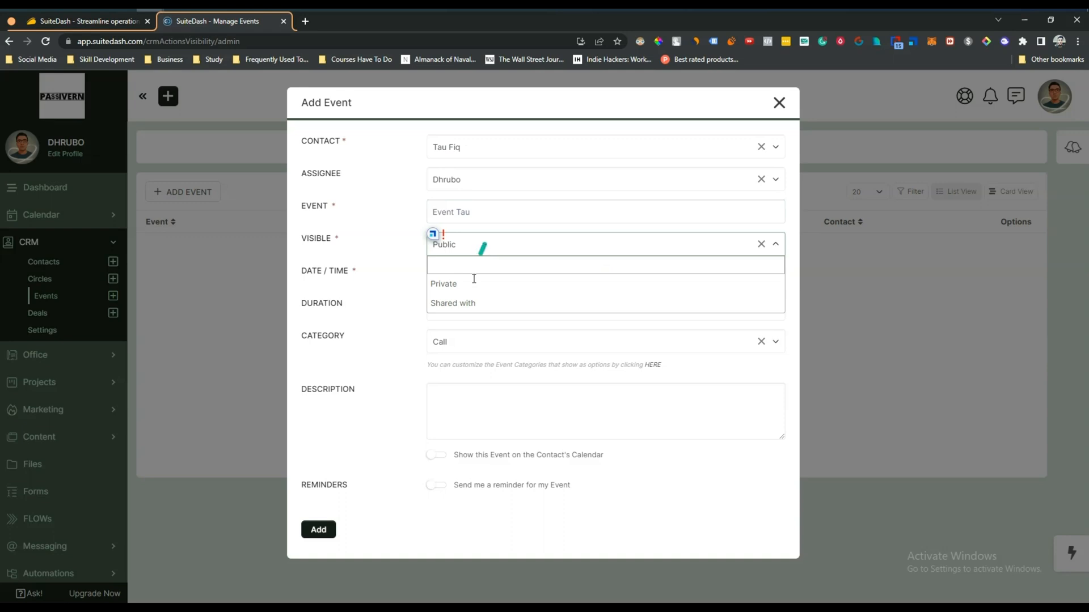
click(466, 311)
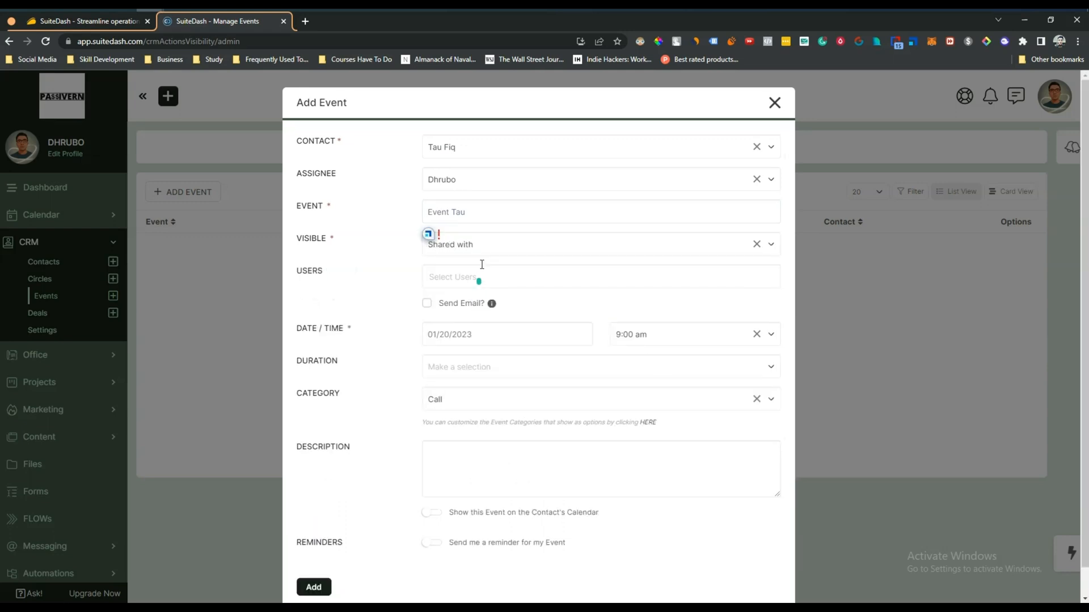
click(458, 280)
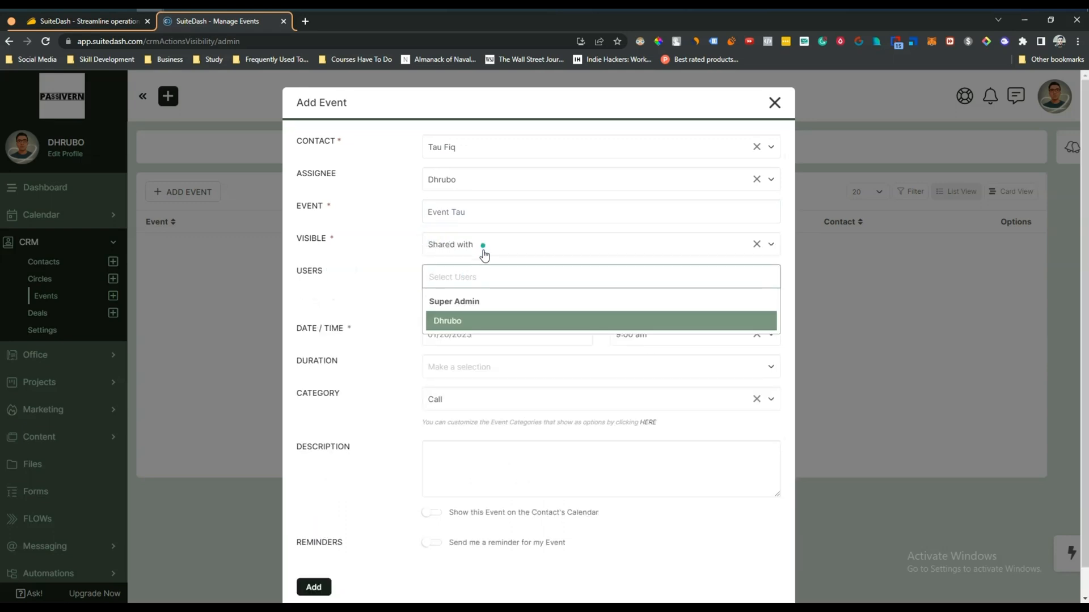
click(481, 248)
click(457, 284)
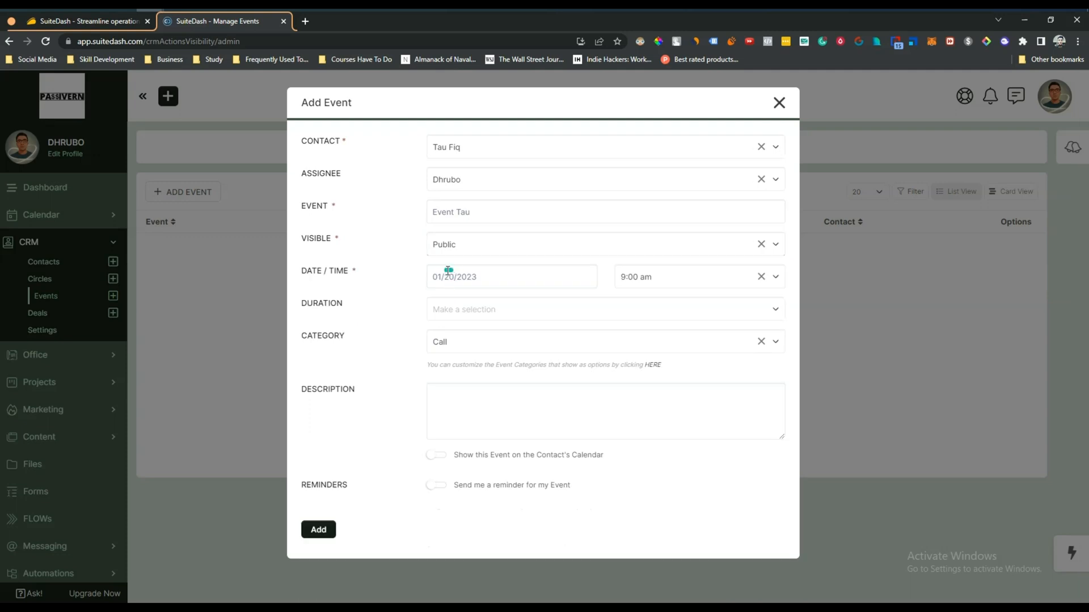
Schedule the event for 01/21/2023 at 12:45 am with a duration of 45 minutes.
click(446, 271)
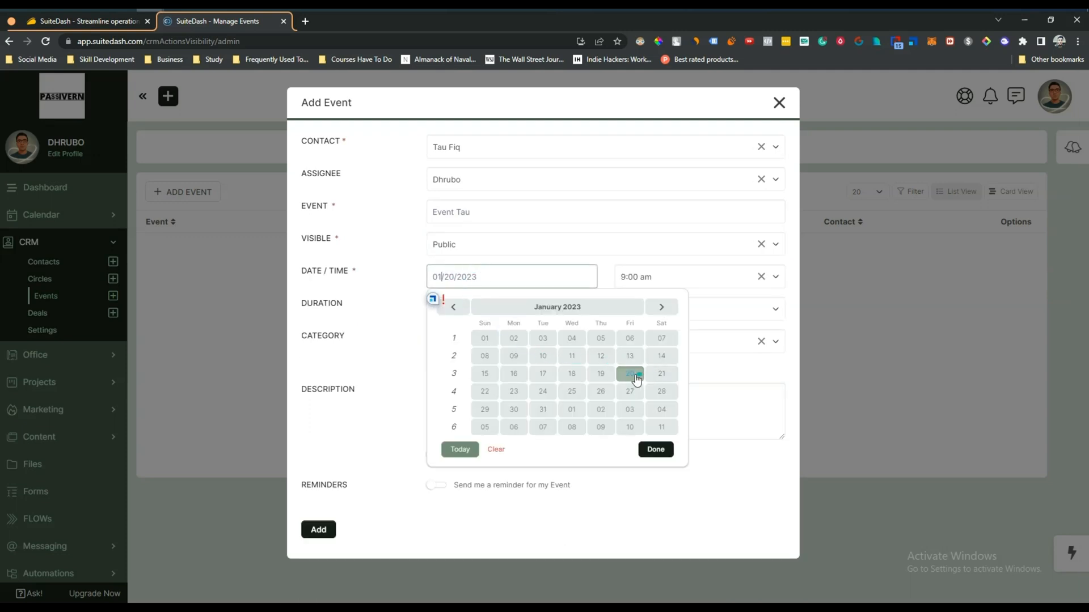
click(665, 375)
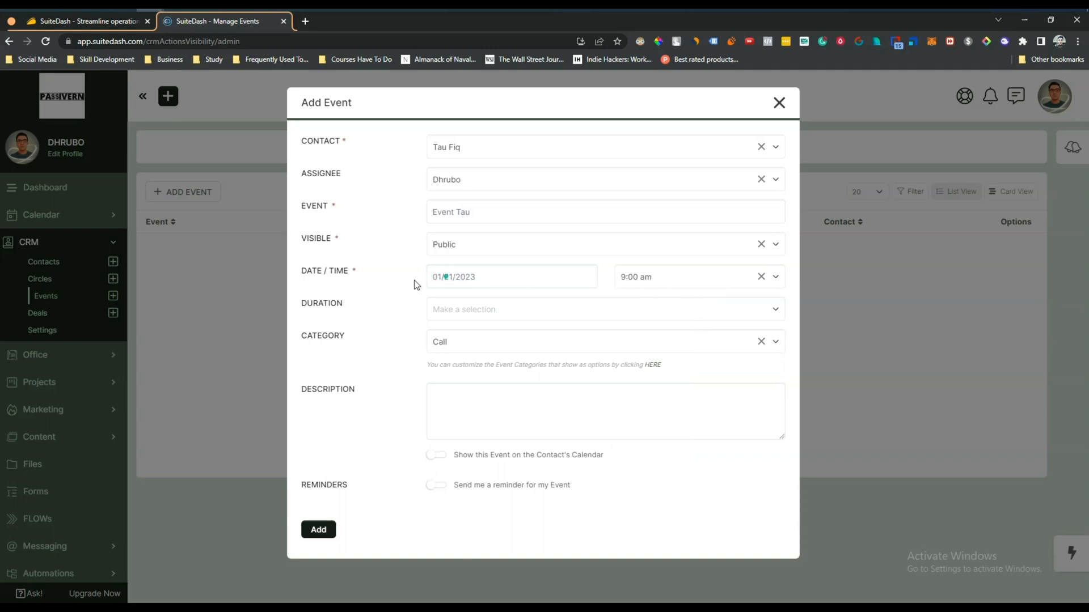
click(679, 288)
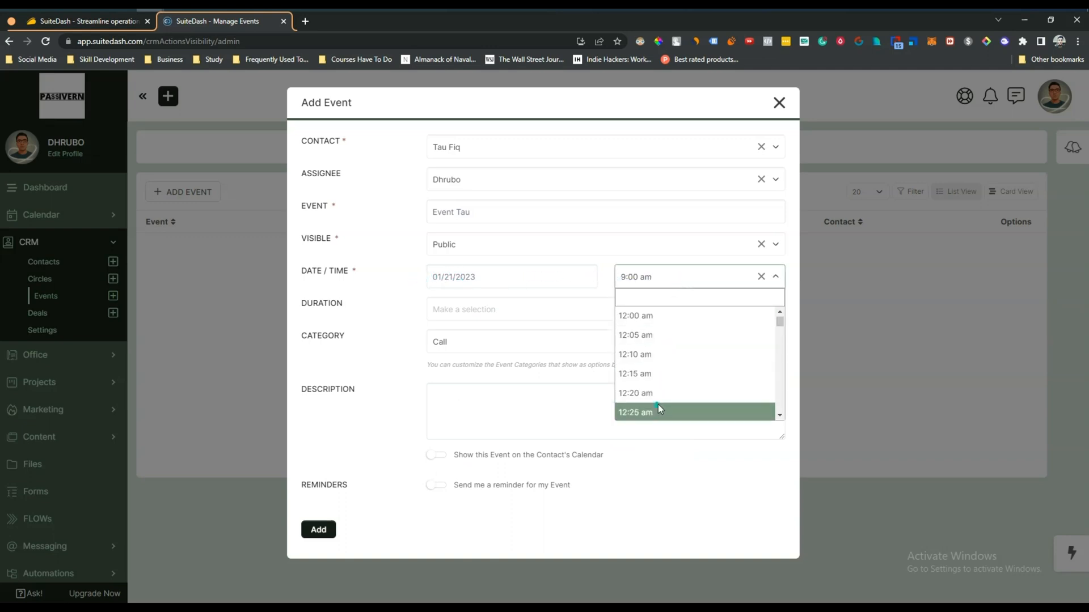
click(660, 378)
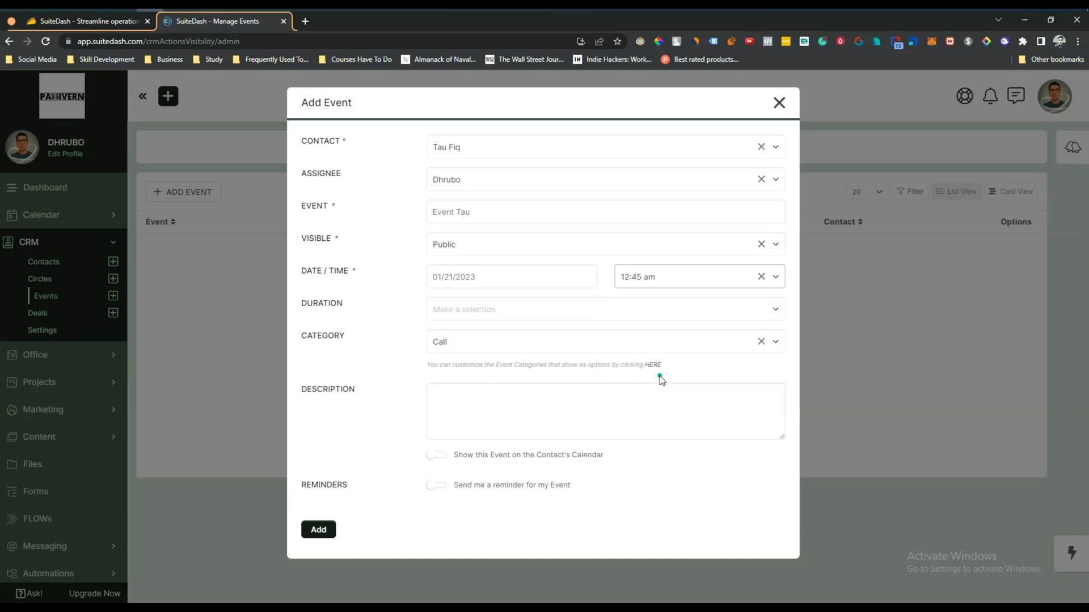
click(458, 319)
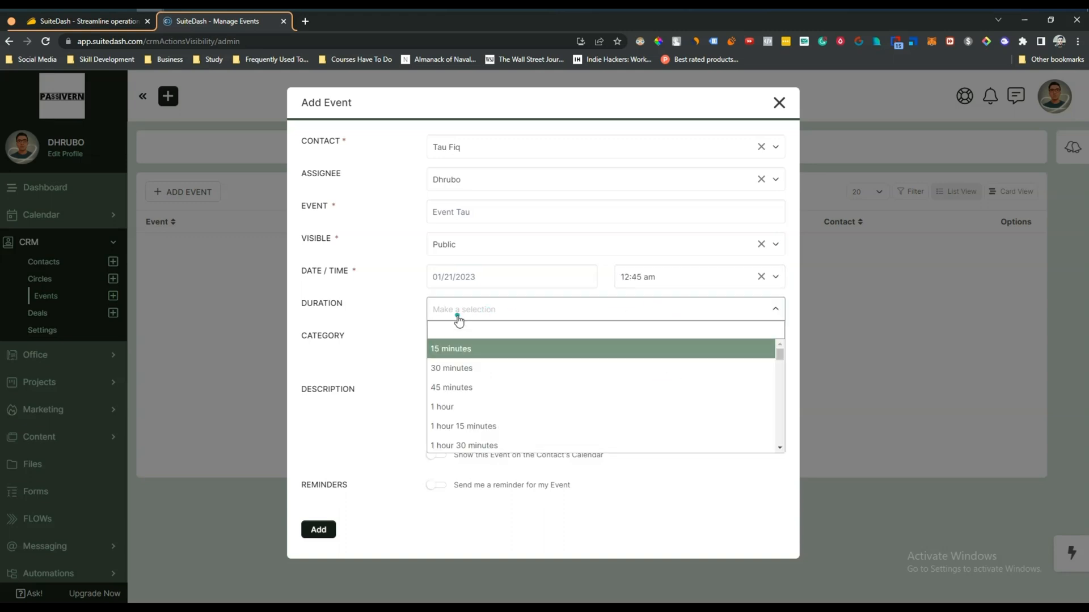
click(474, 387)
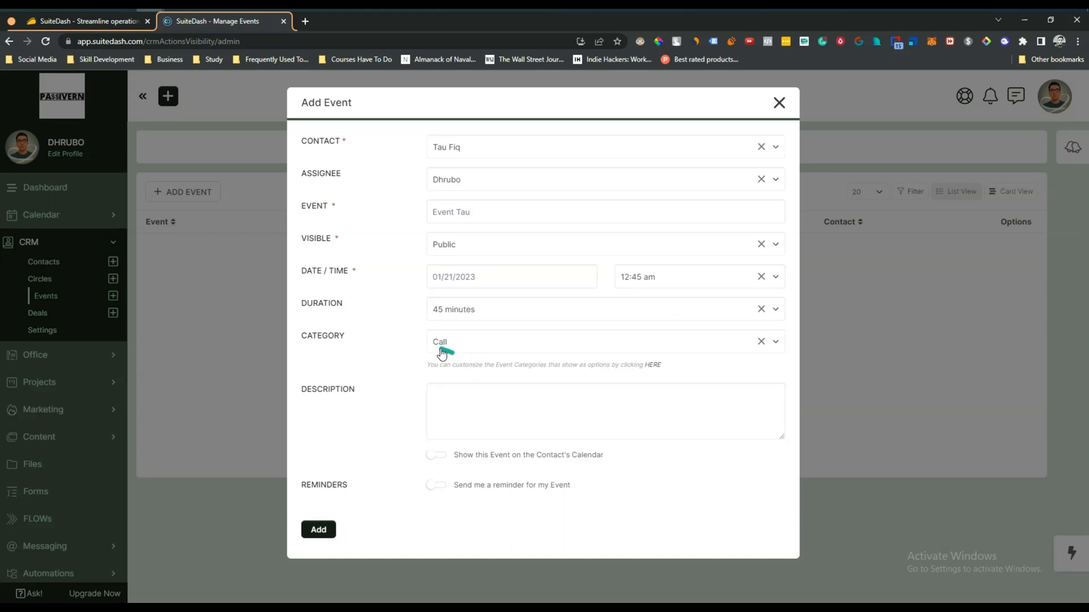
Set the event's category to Meeting and paste the copied SuiteDash text as its description.
click(457, 342)
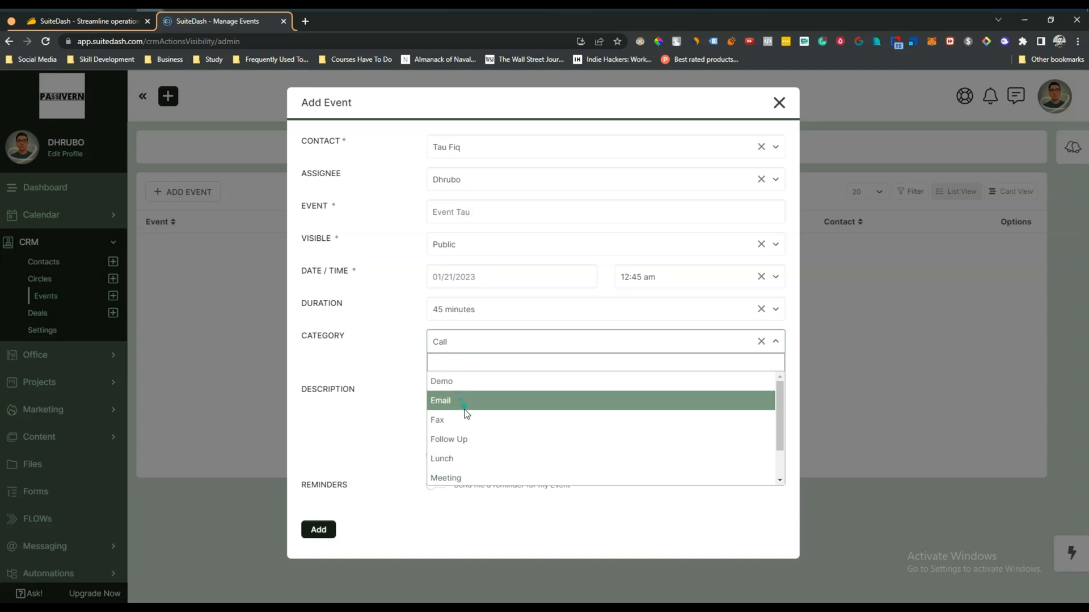
scroll(464, 413, down, 1)
click(473, 437)
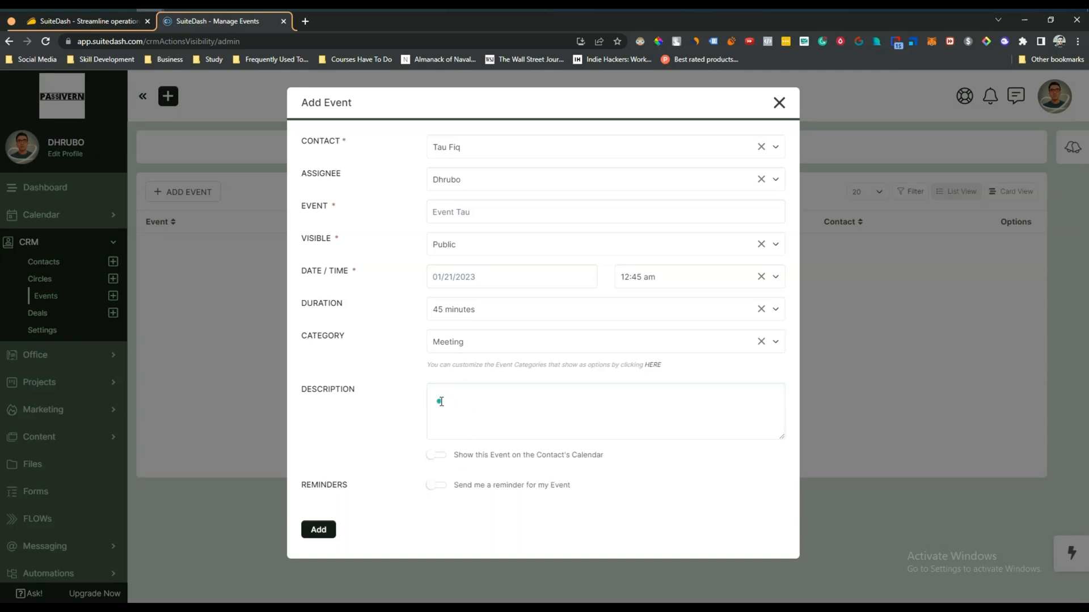
text(You need a complete platform that consolidates all the software you need to run your business like a pro.  Say hello to SuiteDash.)
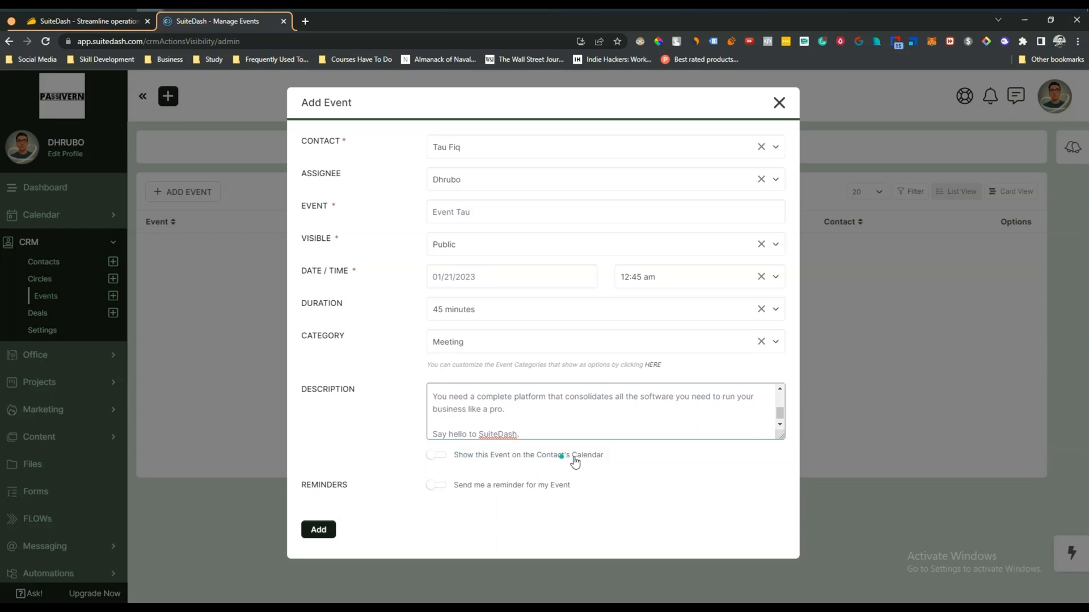
Show the event on the contact's calendar and add a reminder for it, delivered by Email.
click(437, 455)
click(436, 485)
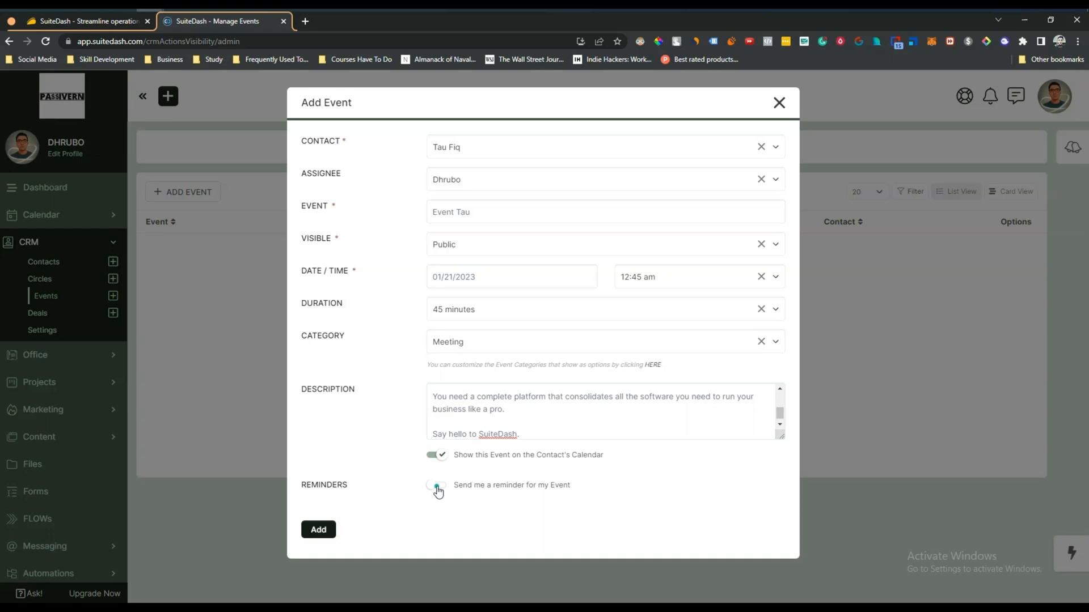
click(437, 486)
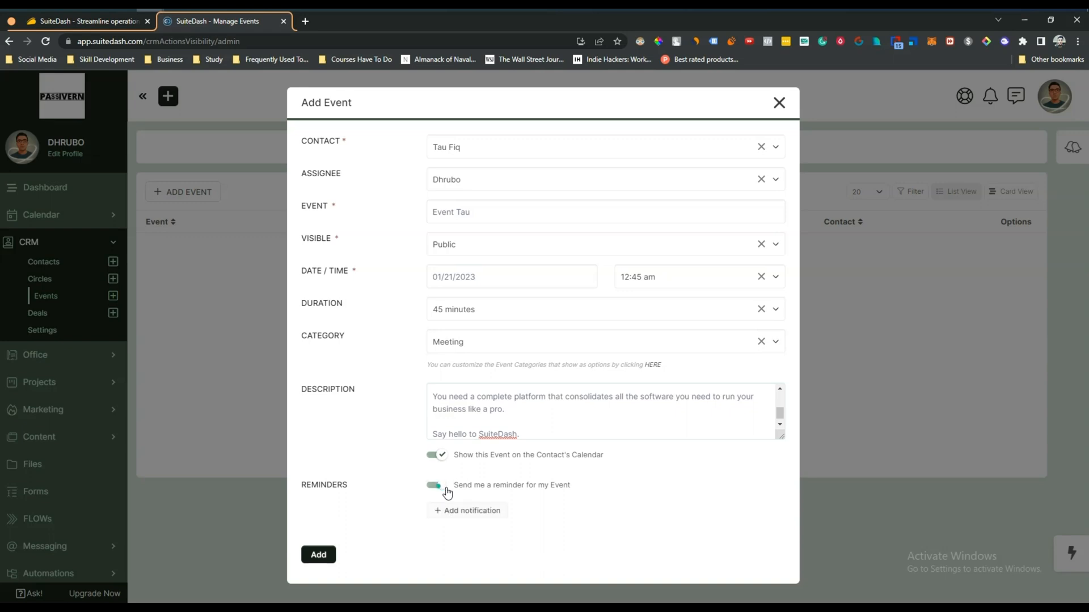
click(471, 512)
click(478, 515)
click(474, 551)
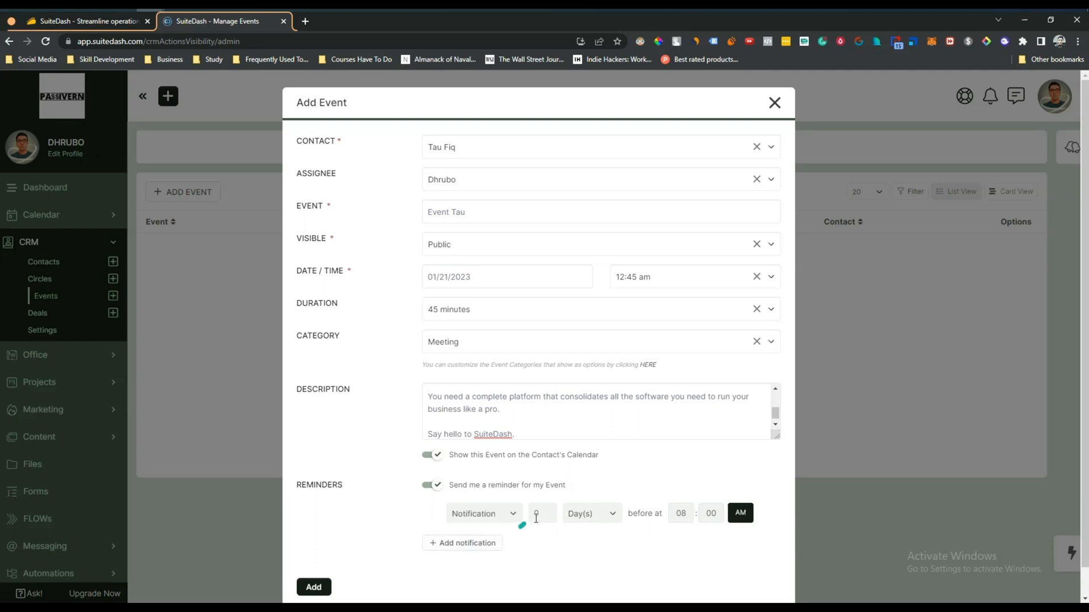
click(491, 517)
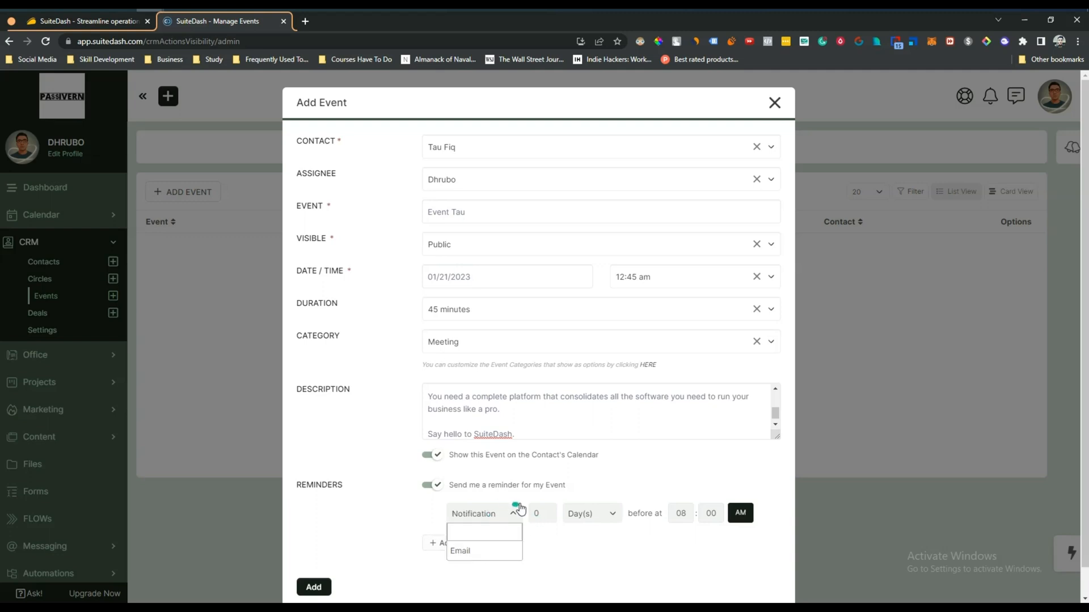
click(463, 551)
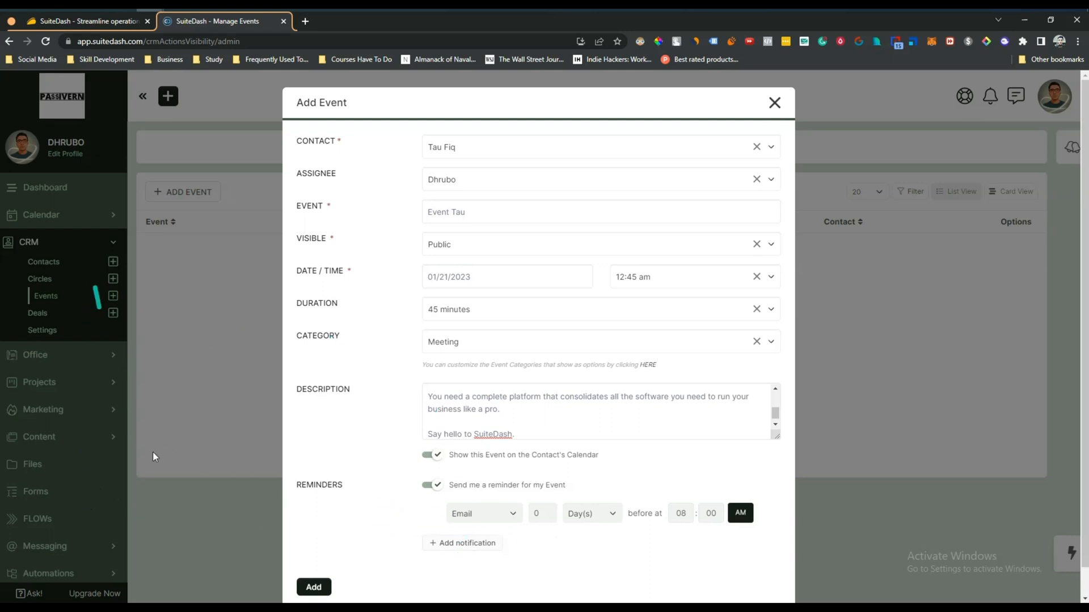
Set the event's email reminder to 5 hours before and add the event.
click(531, 509)
click(572, 514)
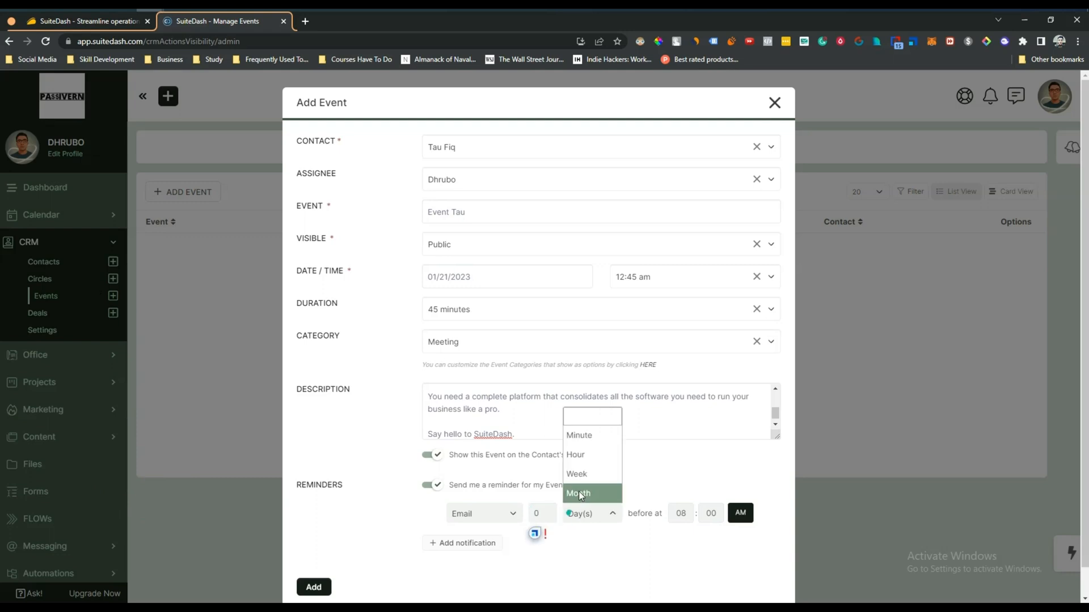
click(586, 462)
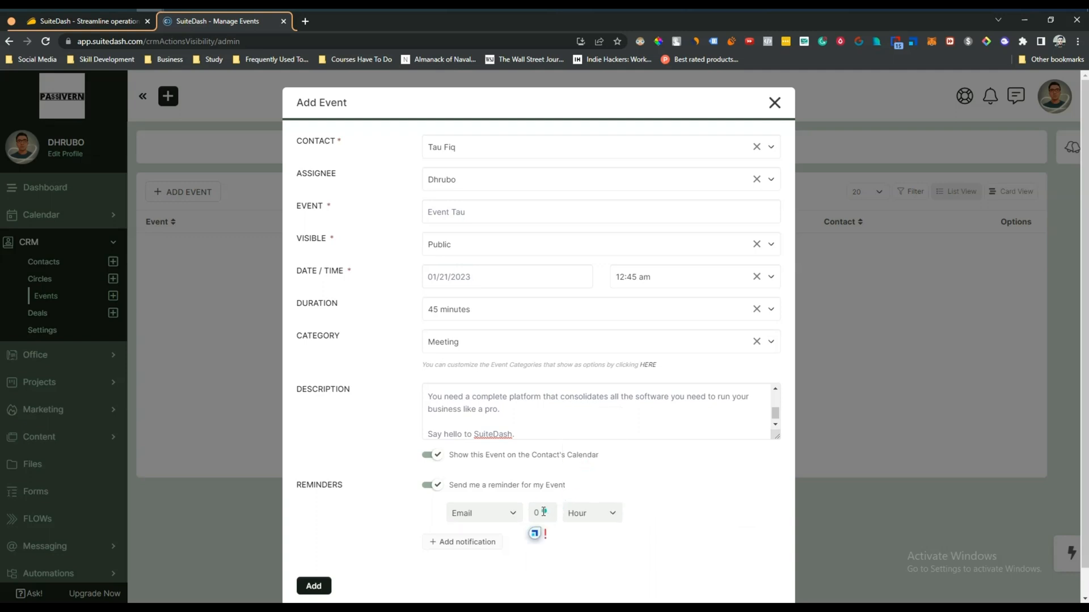
text(5)
click(324, 585)
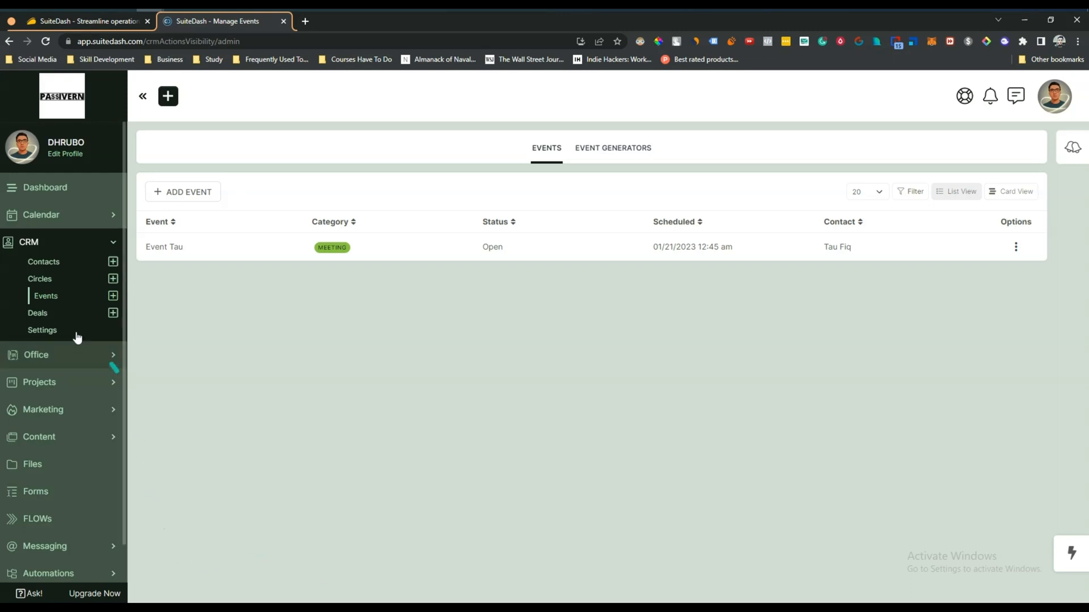
Open the CRM deals page, read the Welcome to Deals note and dismiss it.
click(38, 313)
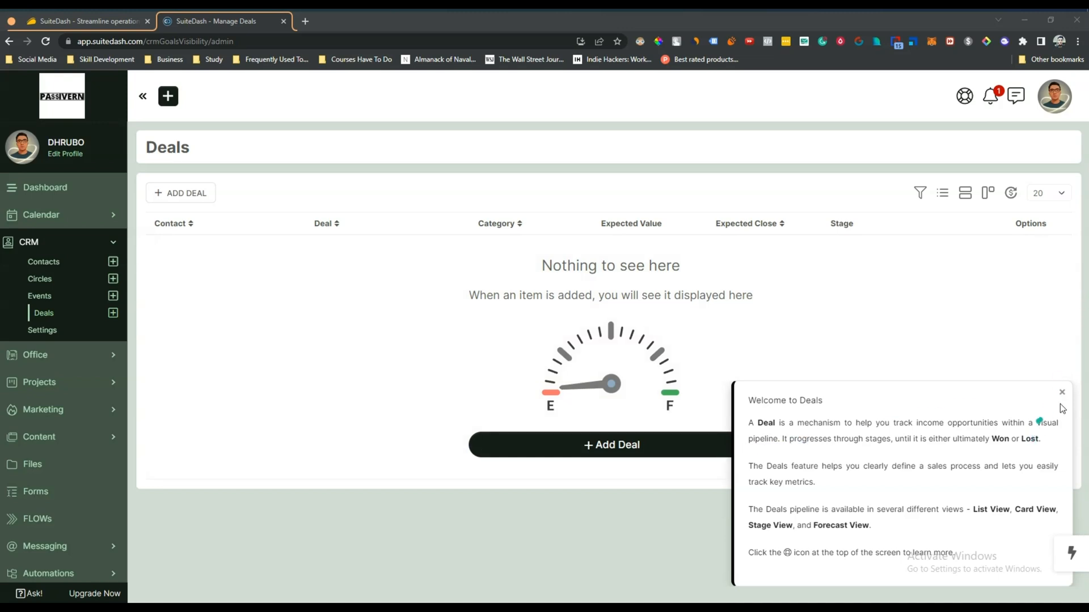
drag(748, 422, 892, 553)
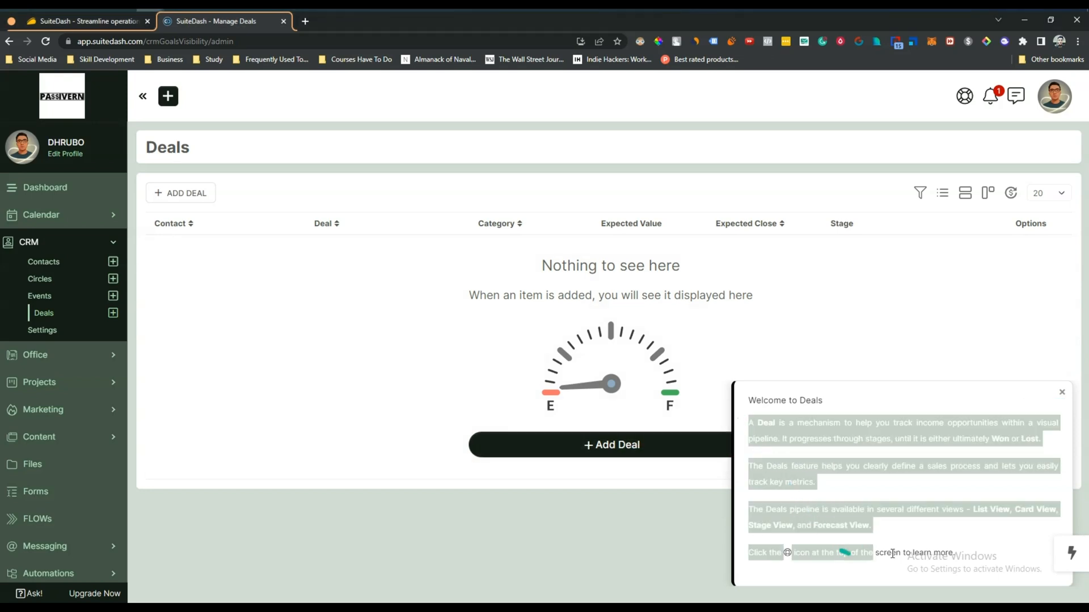
click(1062, 393)
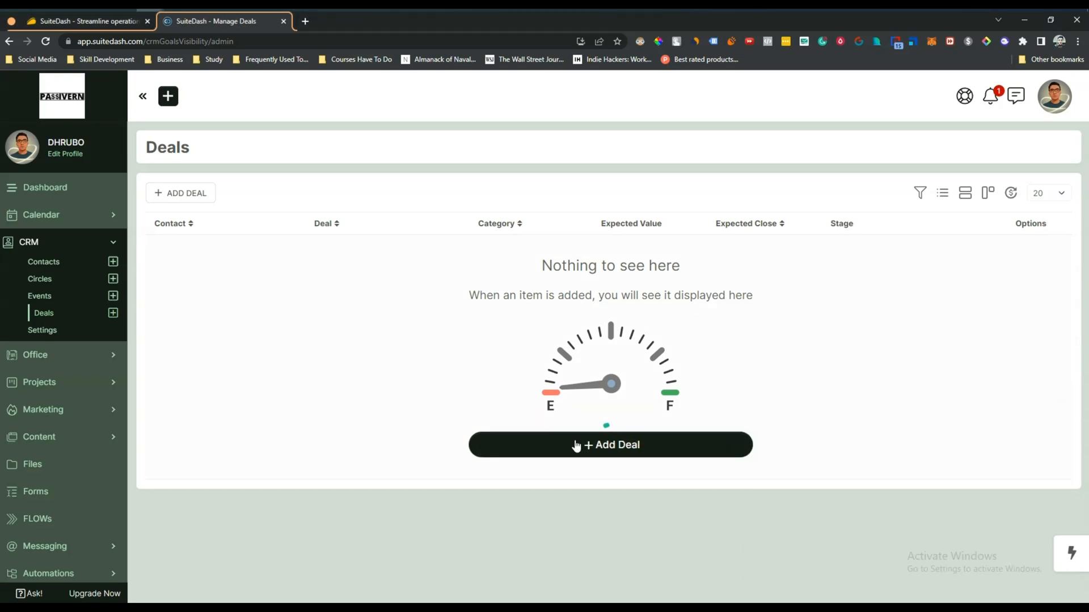
Start a deal for the Prospect contact titled Email Marketing Campaign Design, with the copied SuiteDash text as its details.
click(603, 448)
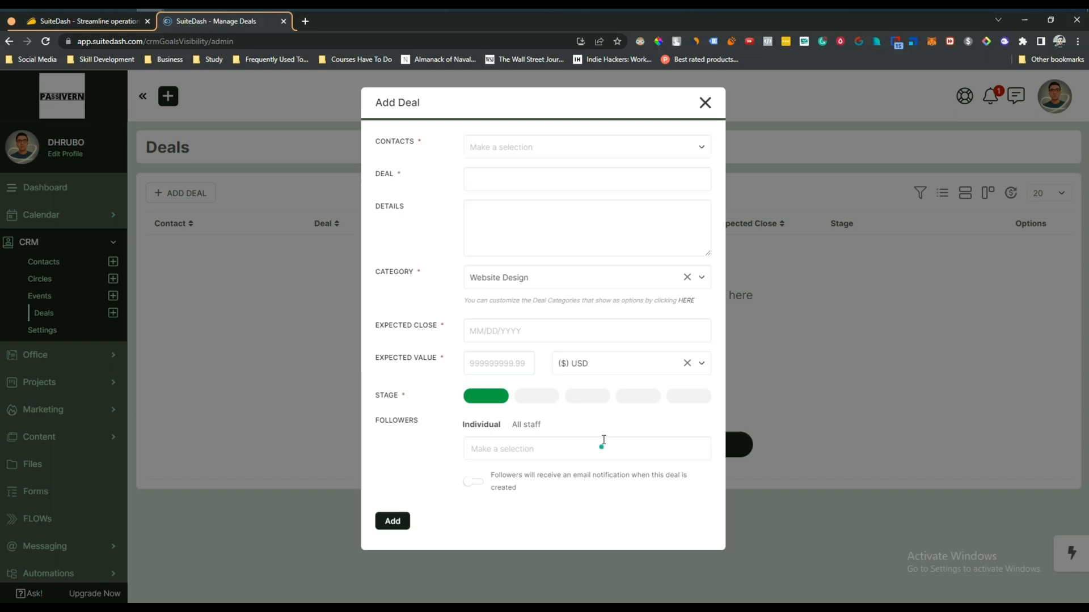
click(513, 146)
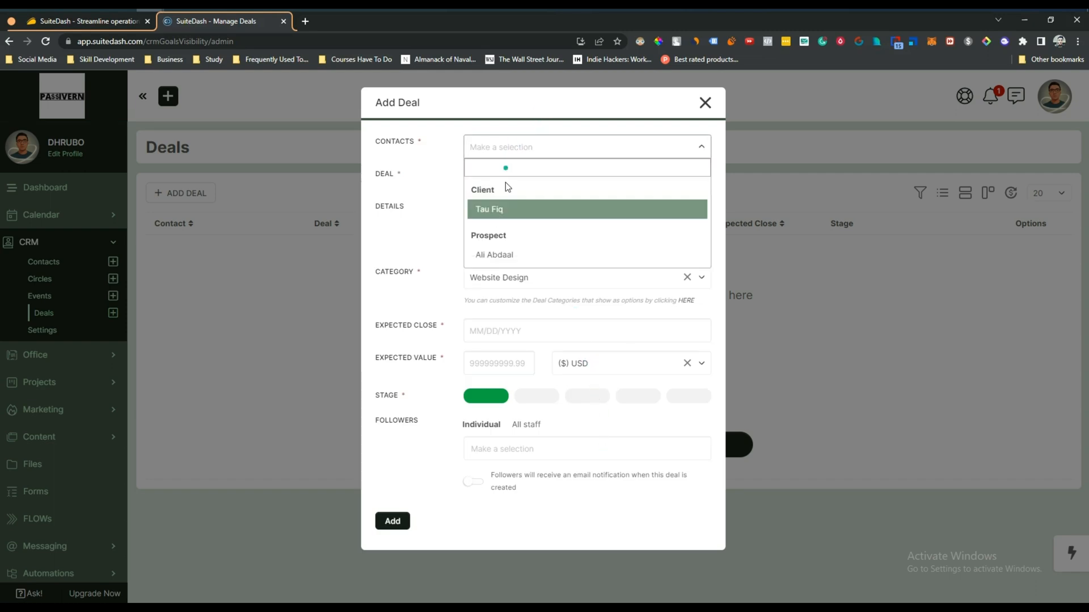
click(502, 254)
click(488, 181)
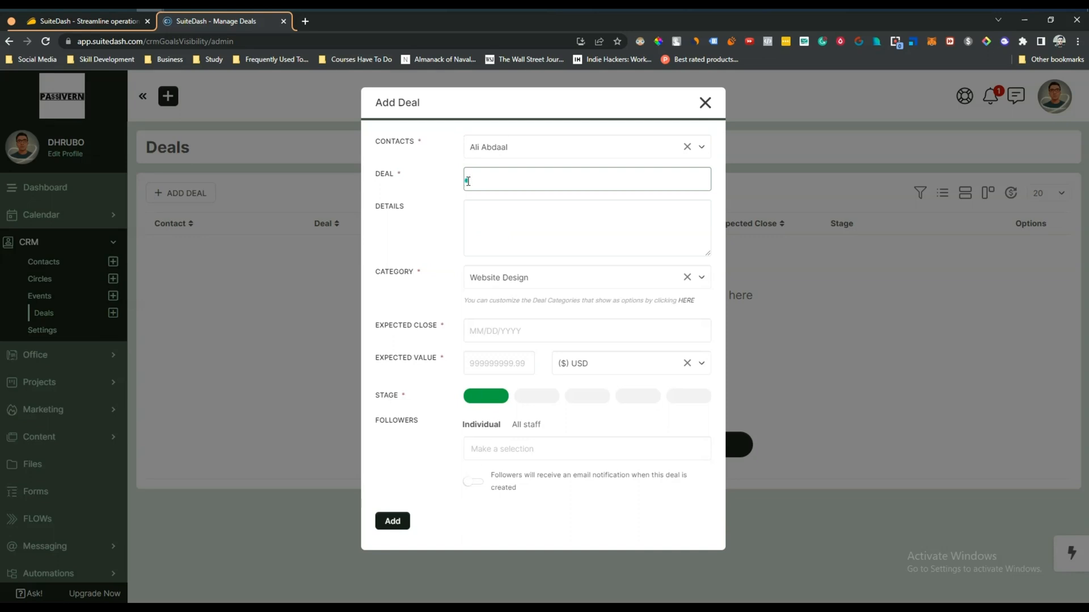
text(Email Marketing Campaign Design)
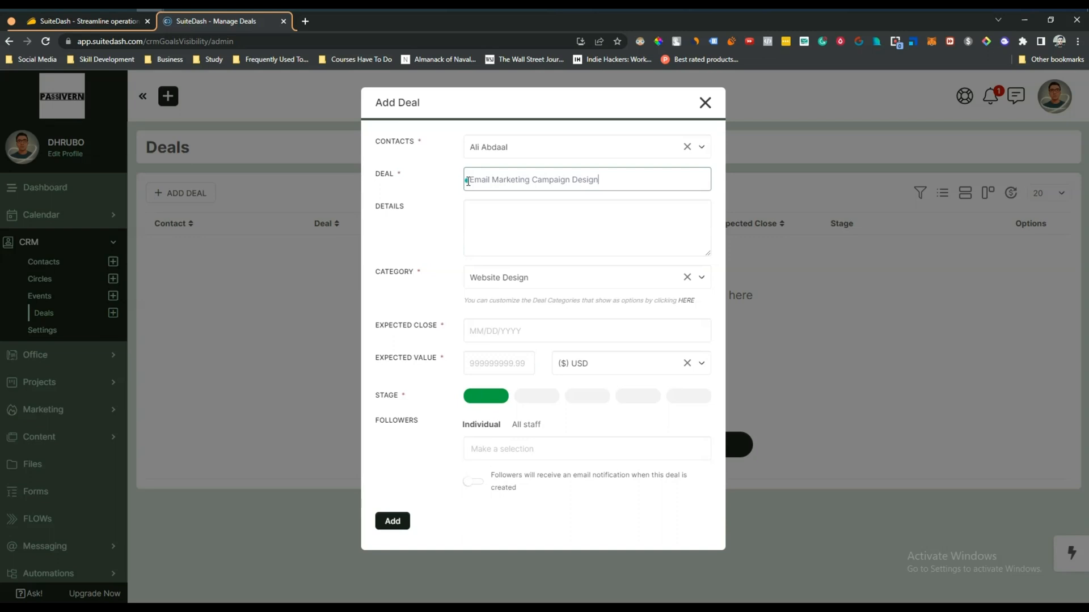
click(474, 204)
text(You need a complete platform that consolidates all the software you need to run your business like a pro.  Say hello to SuiteDash.)
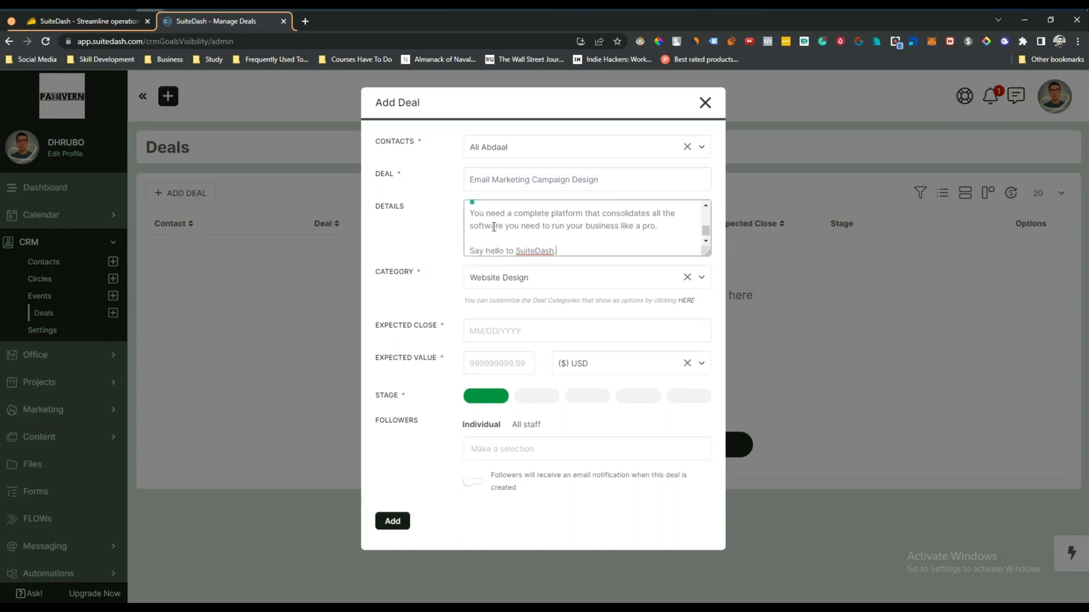
Try Logo Design as the deal's category, check the other categories, and restore Website Design.
click(511, 289)
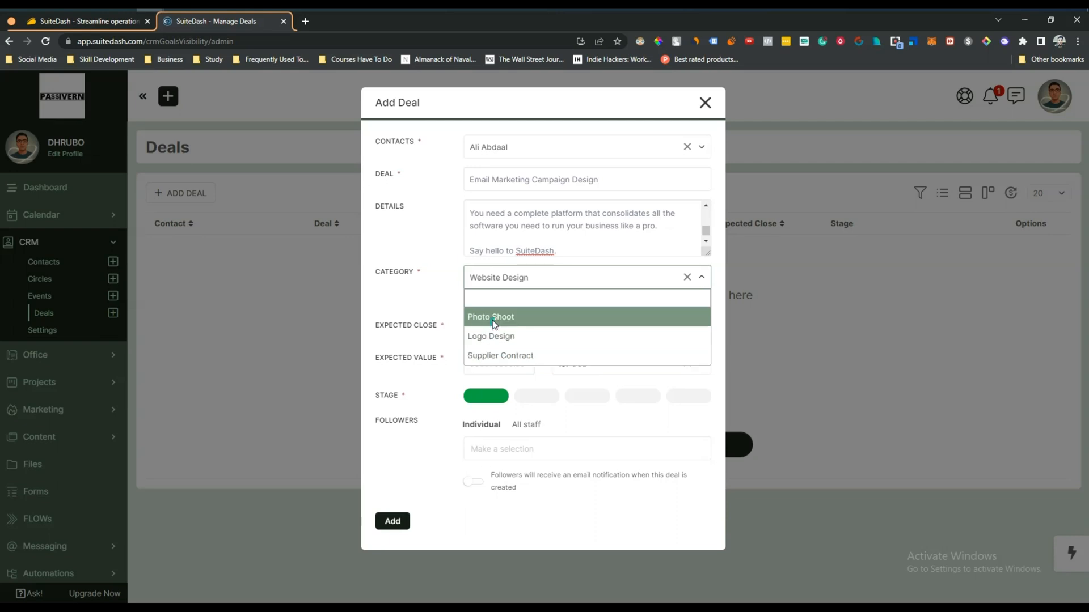
click(499, 337)
click(513, 281)
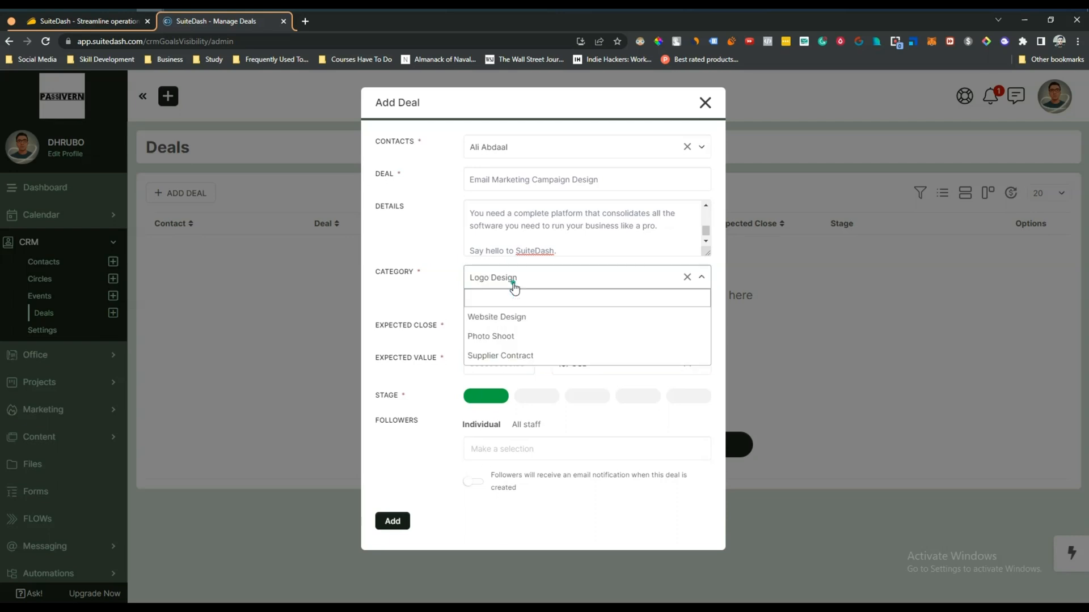
click(508, 314)
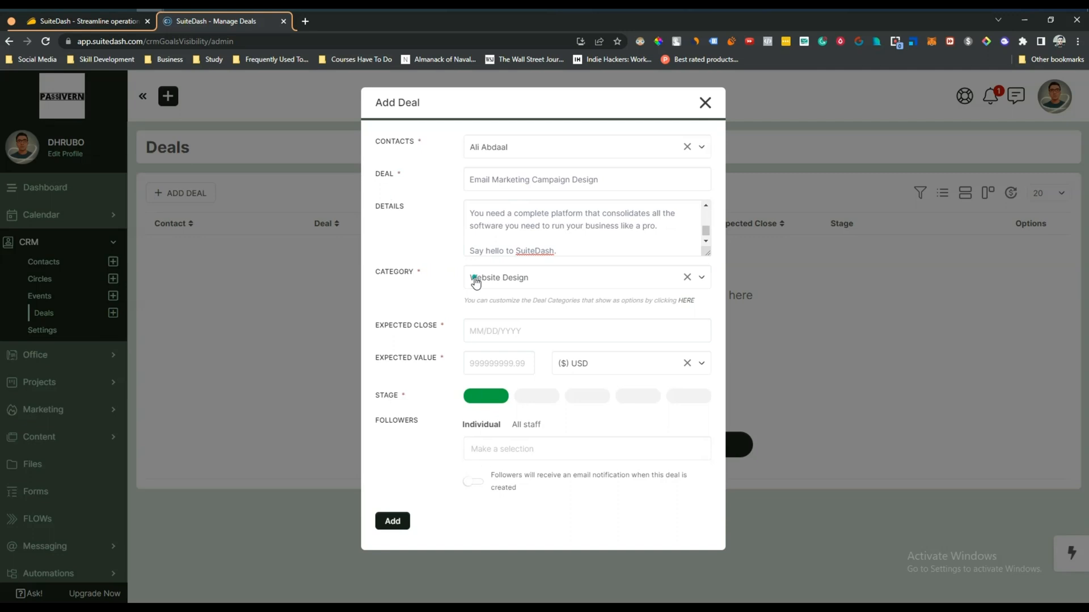
Set the deal's expected close date to 01/26/2023 and its expected value to 7800.
click(488, 331)
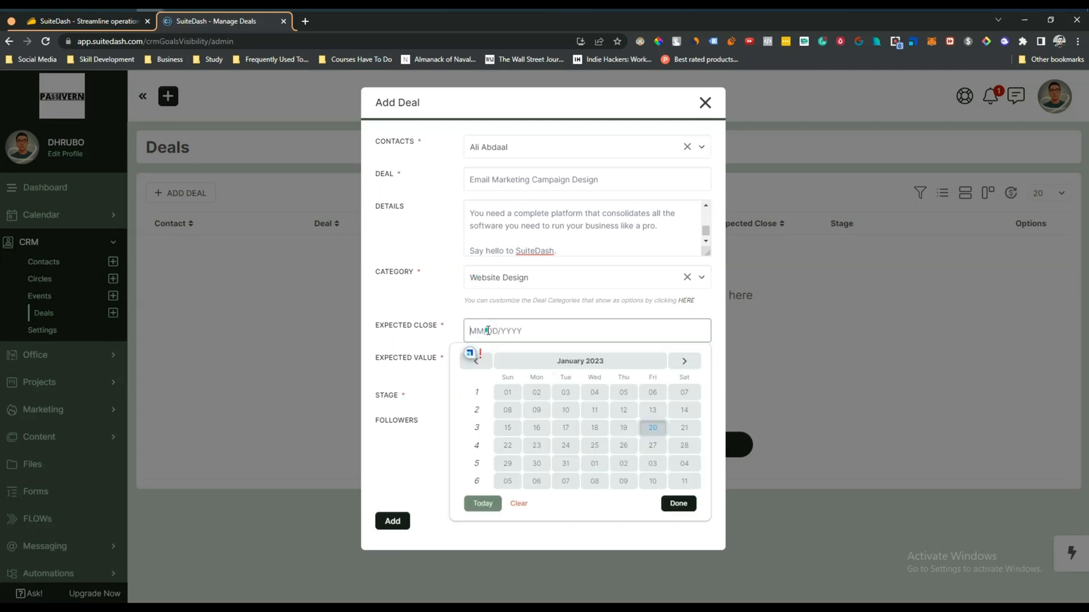
click(627, 448)
click(500, 363)
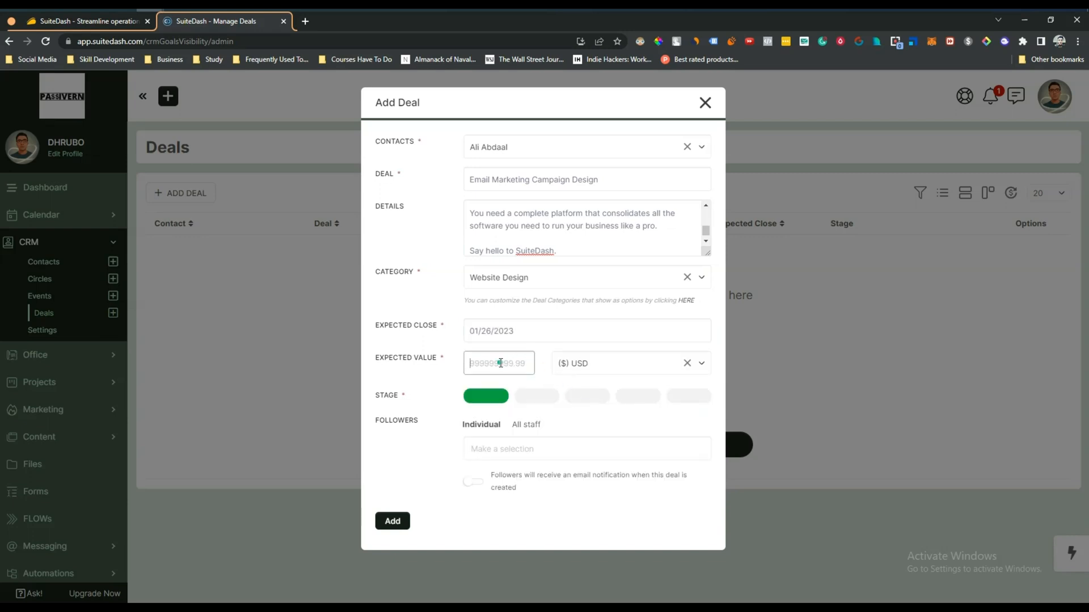
text(7)
Check the currency choices for the deal's expected value and keep USD.
click(584, 368)
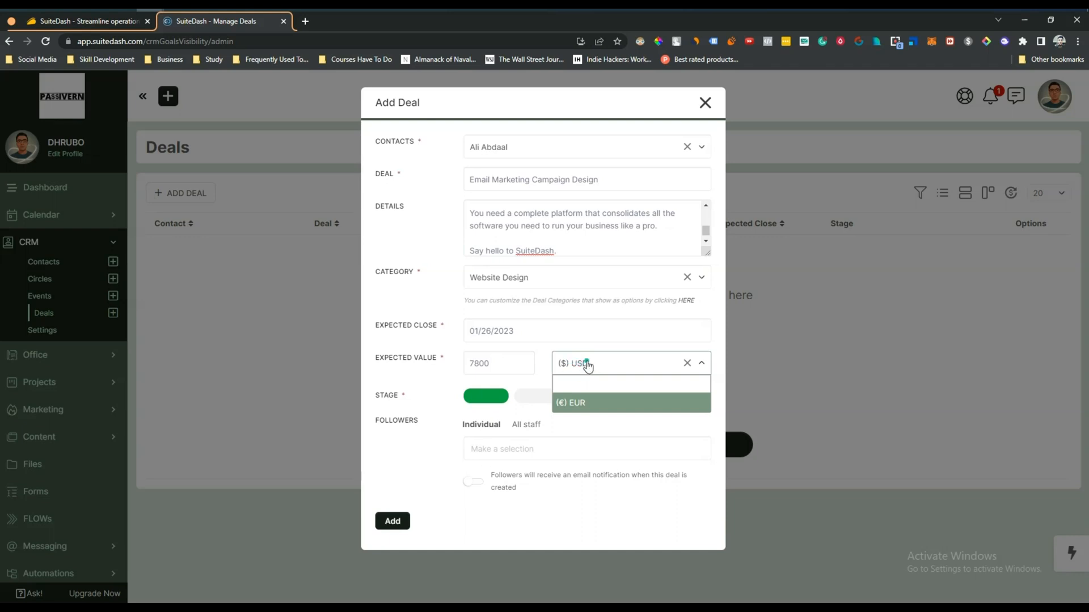
click(548, 369)
click(589, 363)
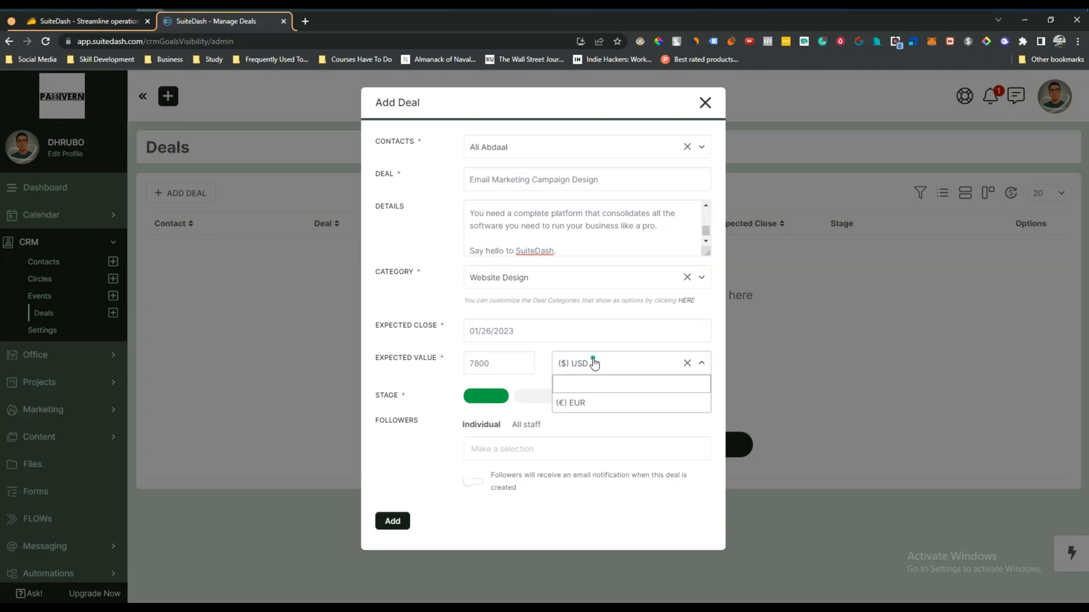
click(550, 366)
click(590, 363)
click(591, 369)
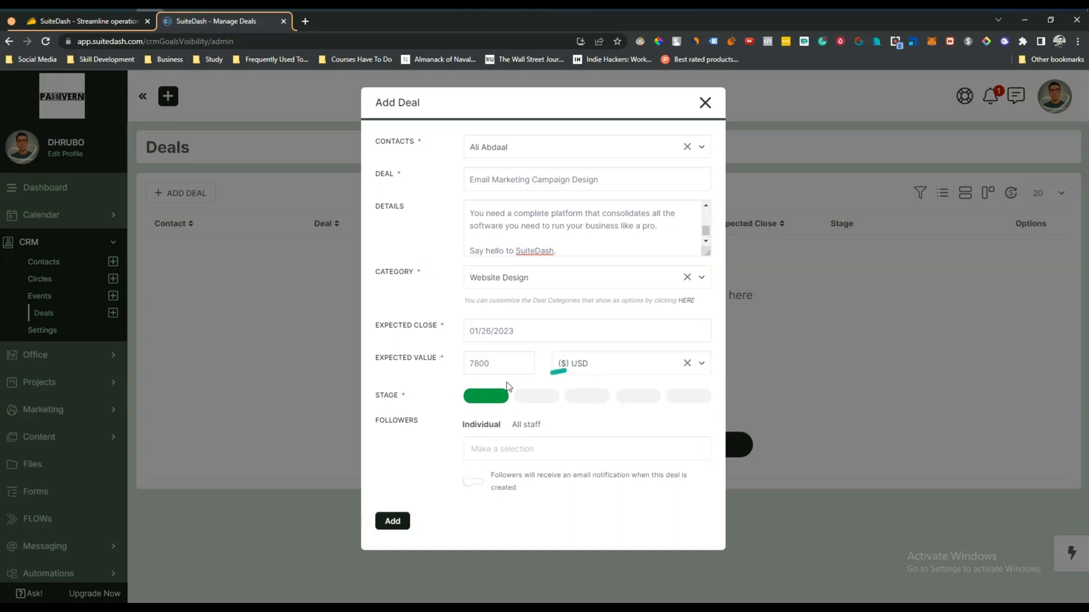
Set the deal's stage to Proposal Made and add the deal with the Super Admin as an individual follower notified by email.
click(587, 396)
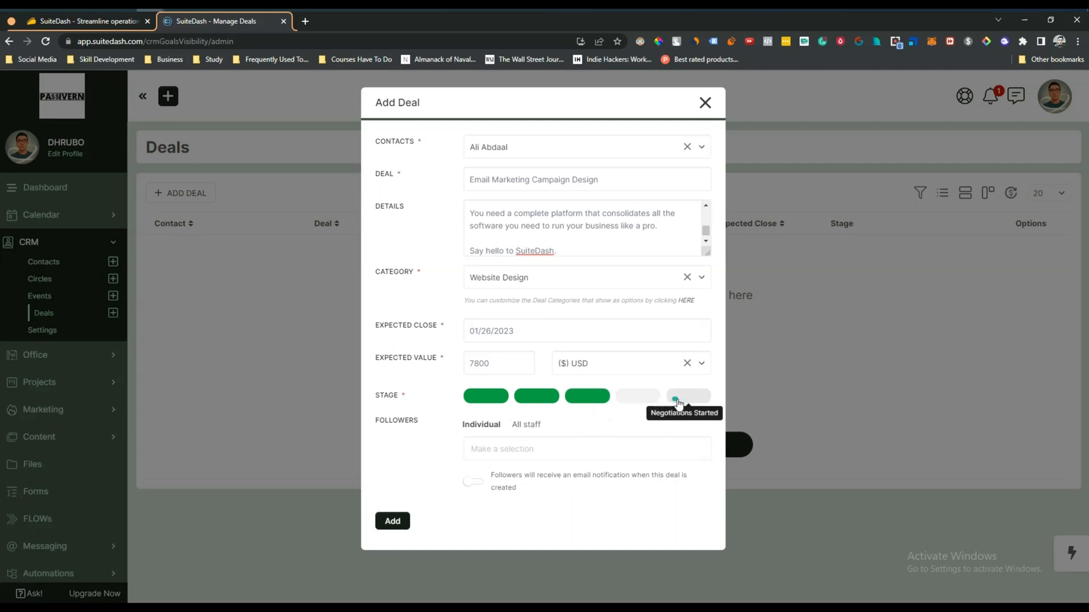
click(641, 397)
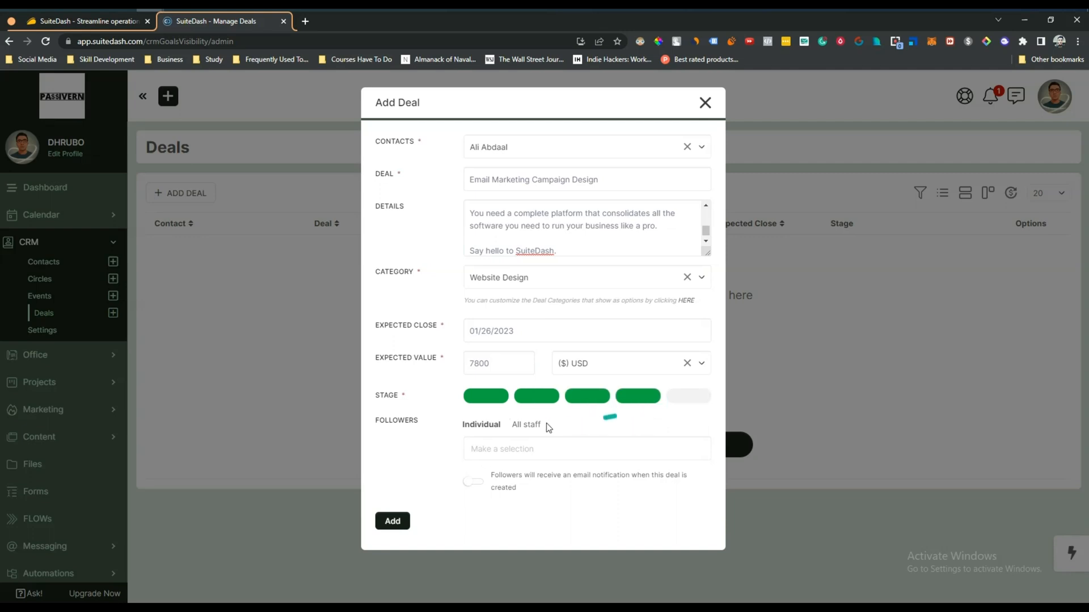
click(483, 447)
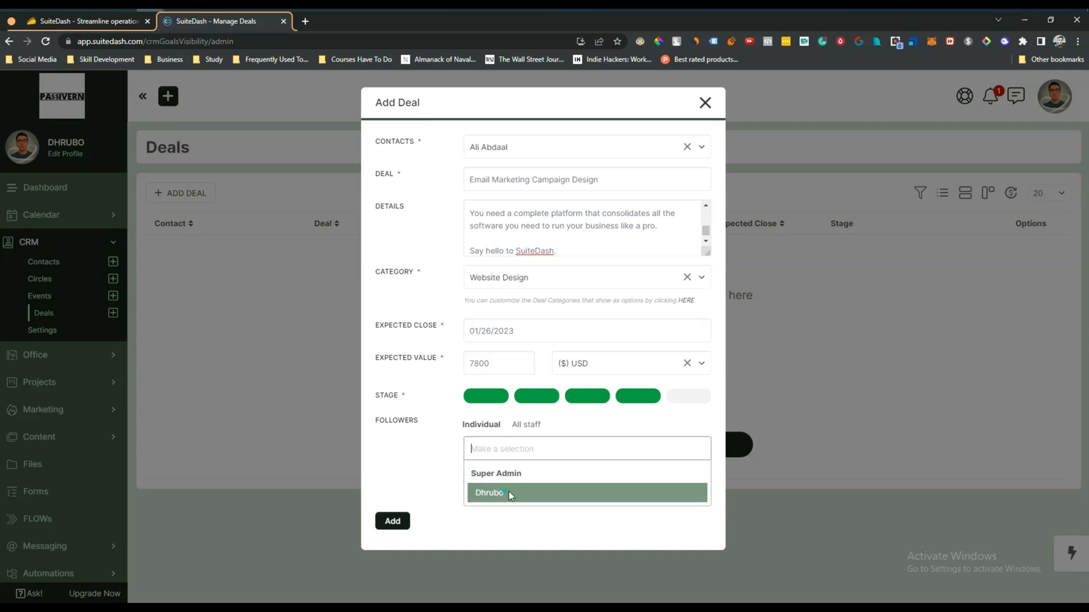
click(508, 491)
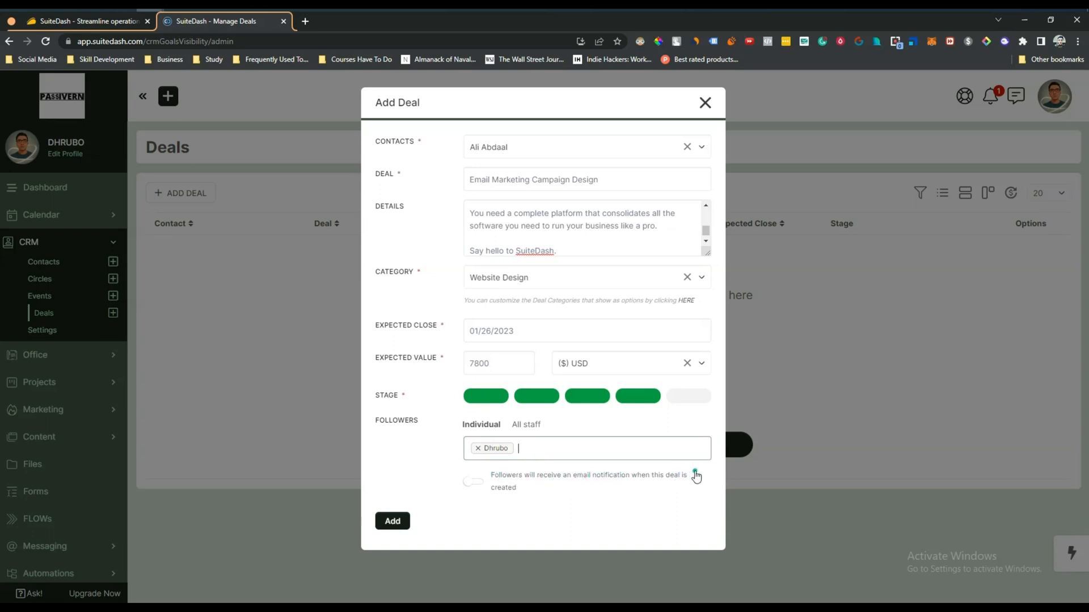
click(476, 482)
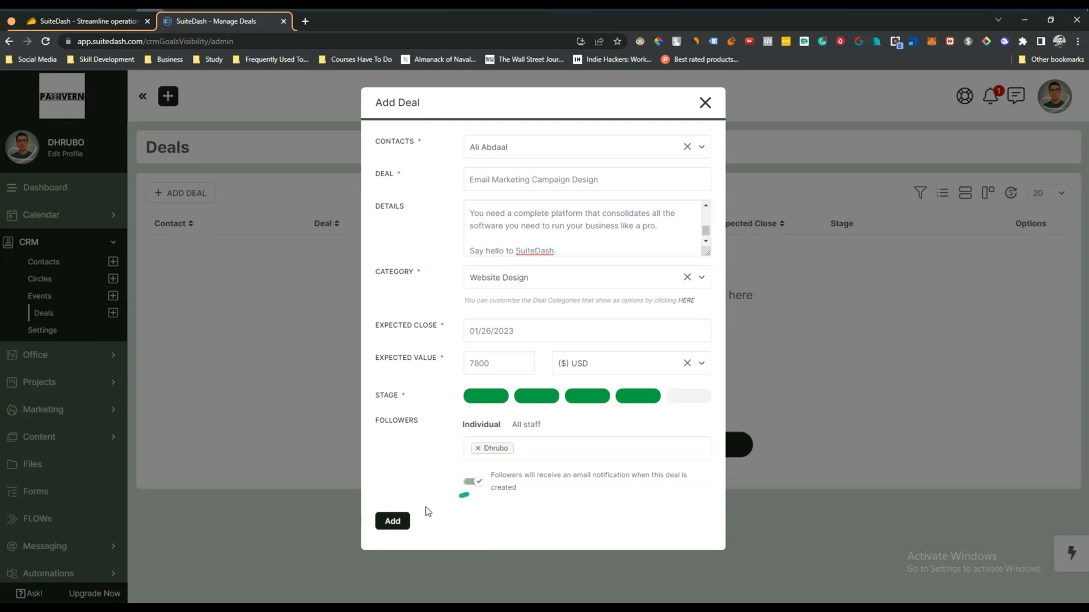
click(393, 521)
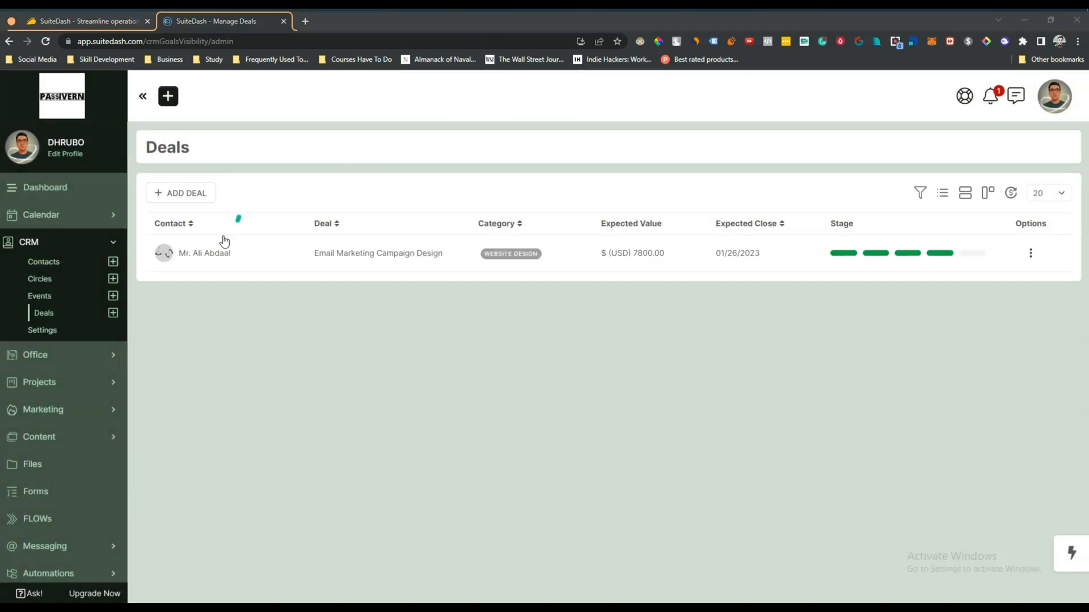
Open the Email Marketing Campaign Design deal, review its title and value, and mark it as Won.
click(214, 253)
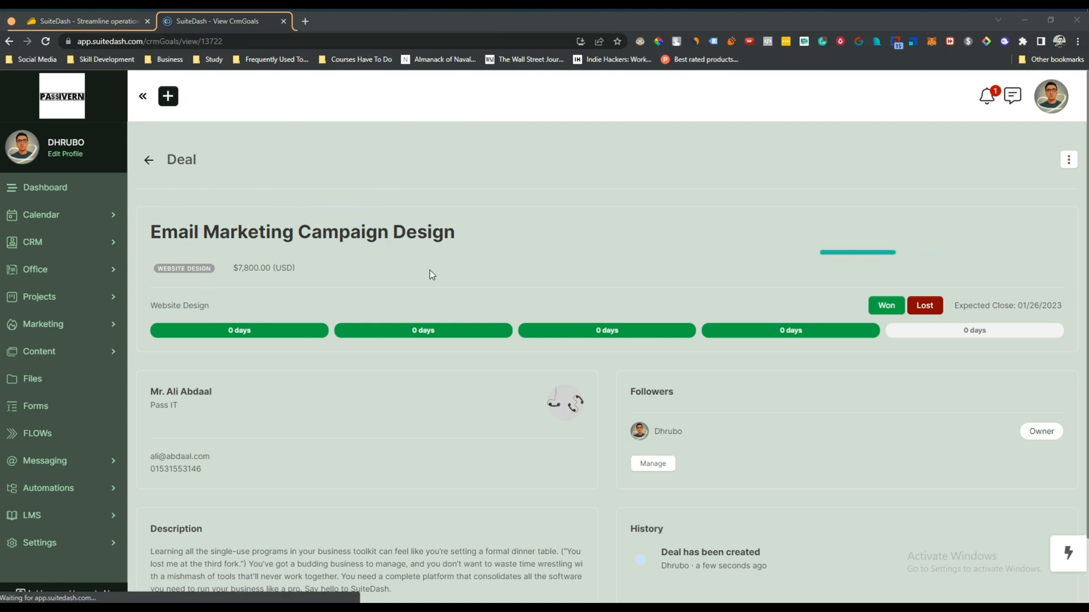
drag(161, 231, 492, 233)
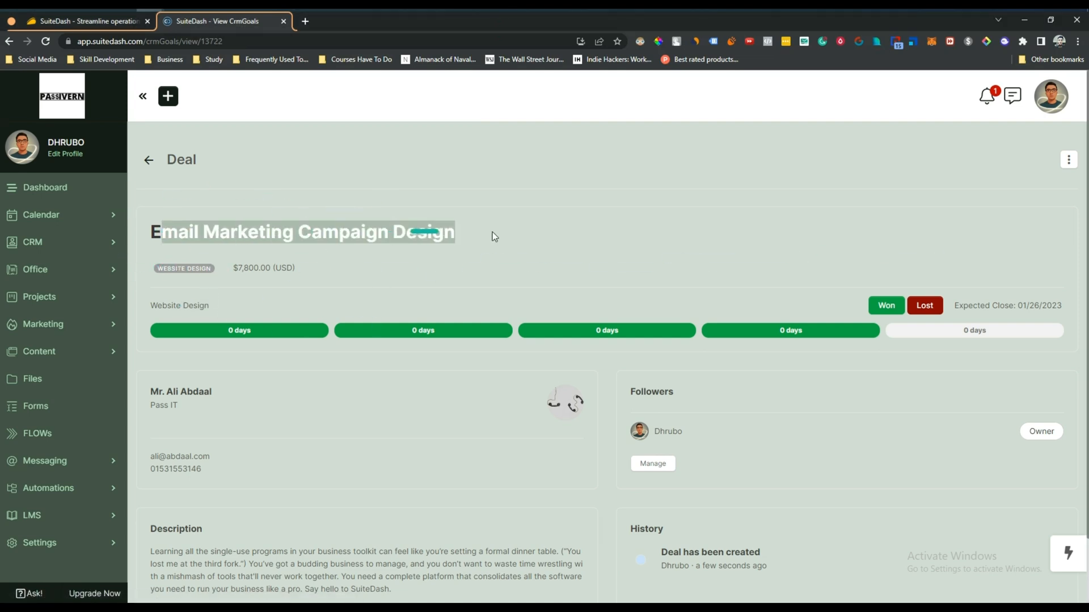
drag(238, 268, 310, 269)
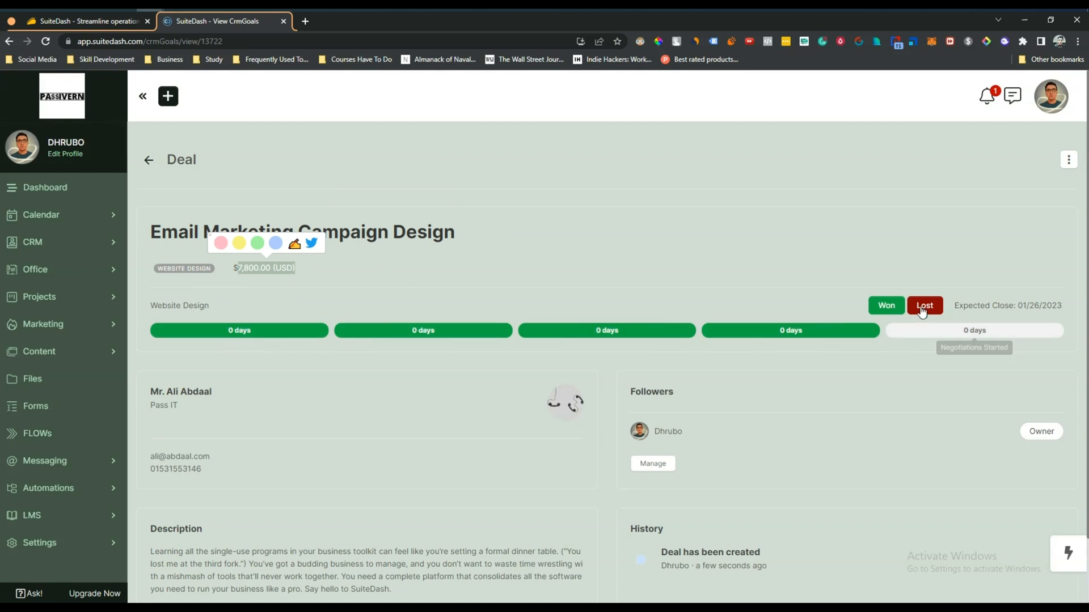
click(886, 305)
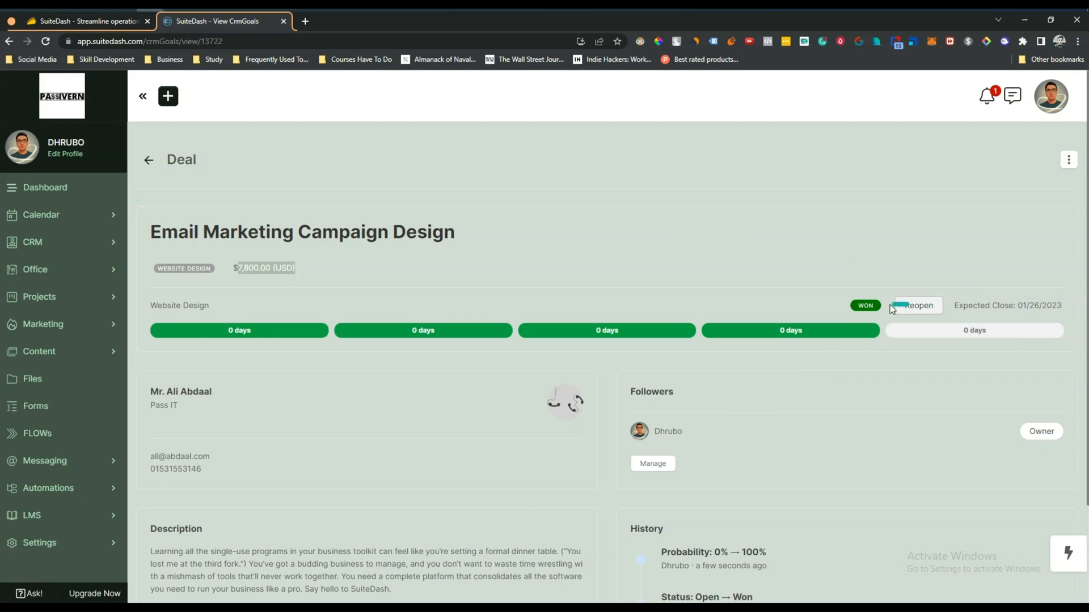
Check the stages offered for reopening the won deal and dismiss the prompt without reopening it.
click(915, 307)
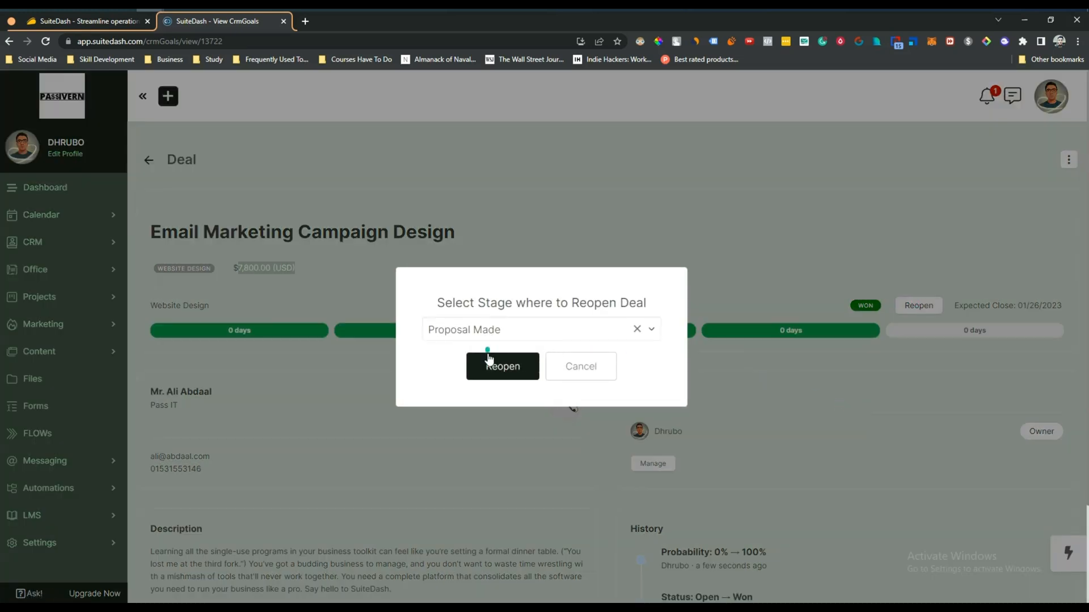
click(483, 334)
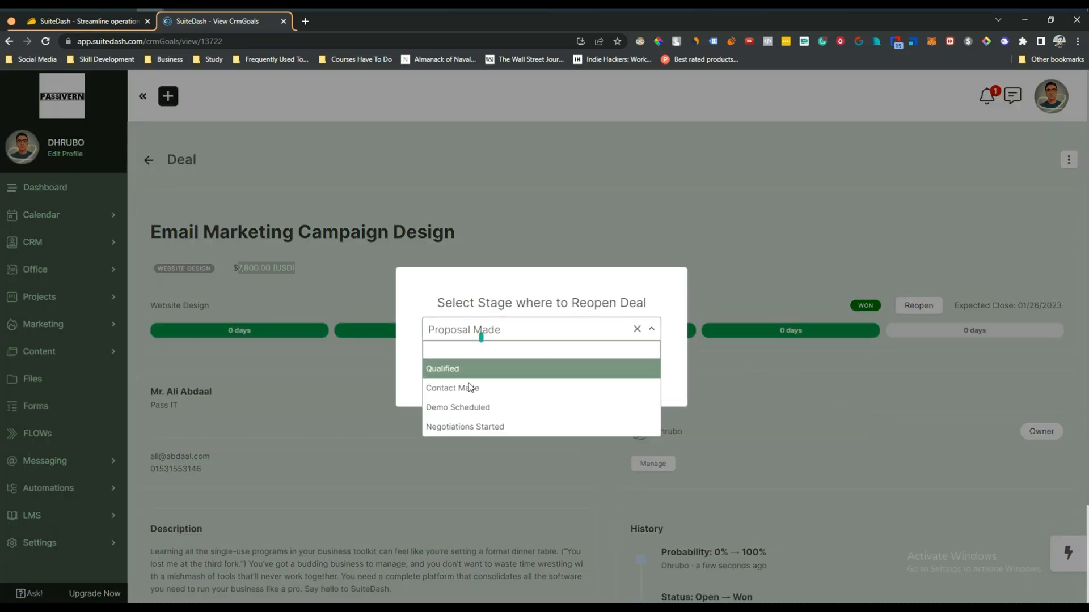
click(701, 301)
Examine the deal's followers, history and description.
scroll(999, 304, down, 1)
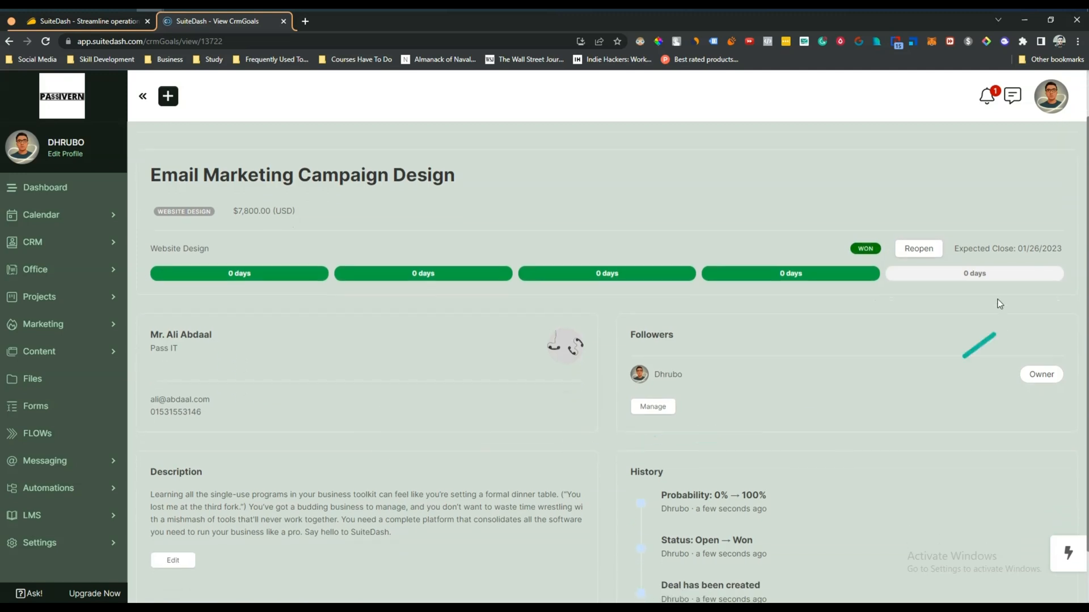
scroll(683, 421, down, 1)
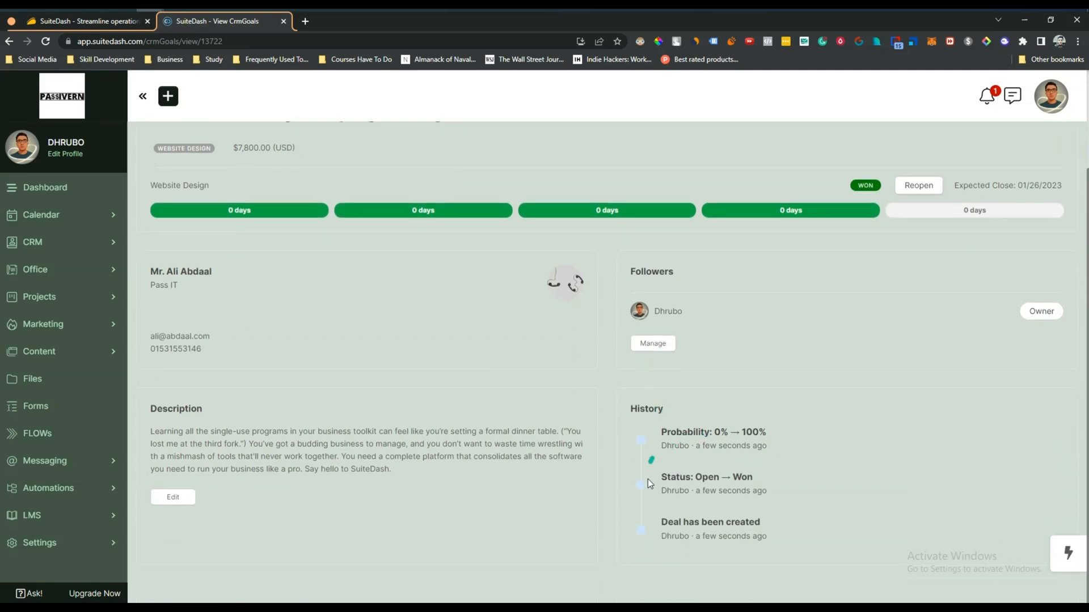
drag(179, 432, 384, 457)
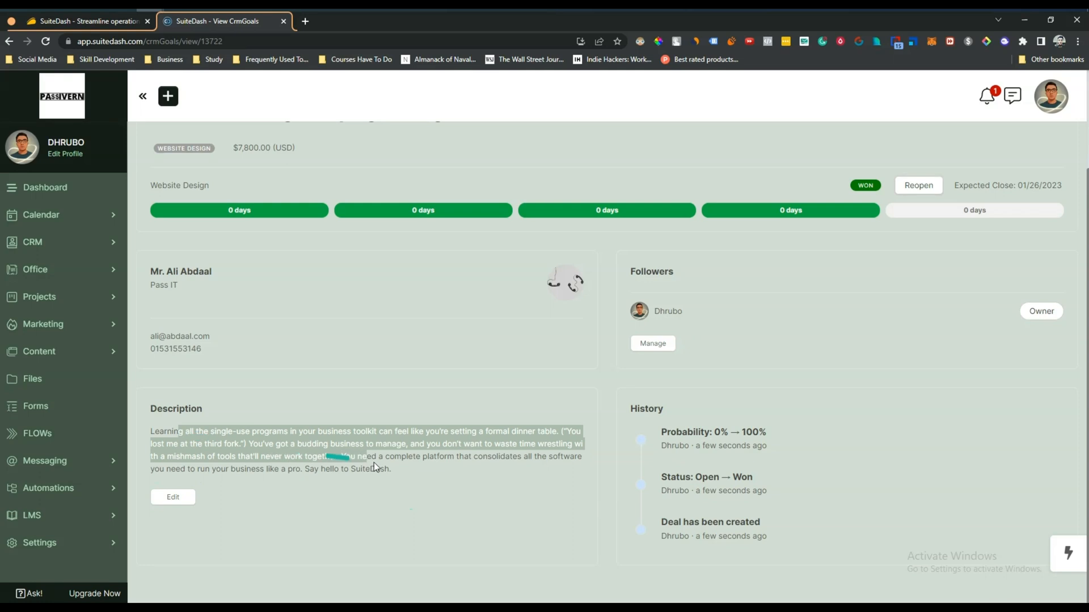
scroll(501, 375, up, 2)
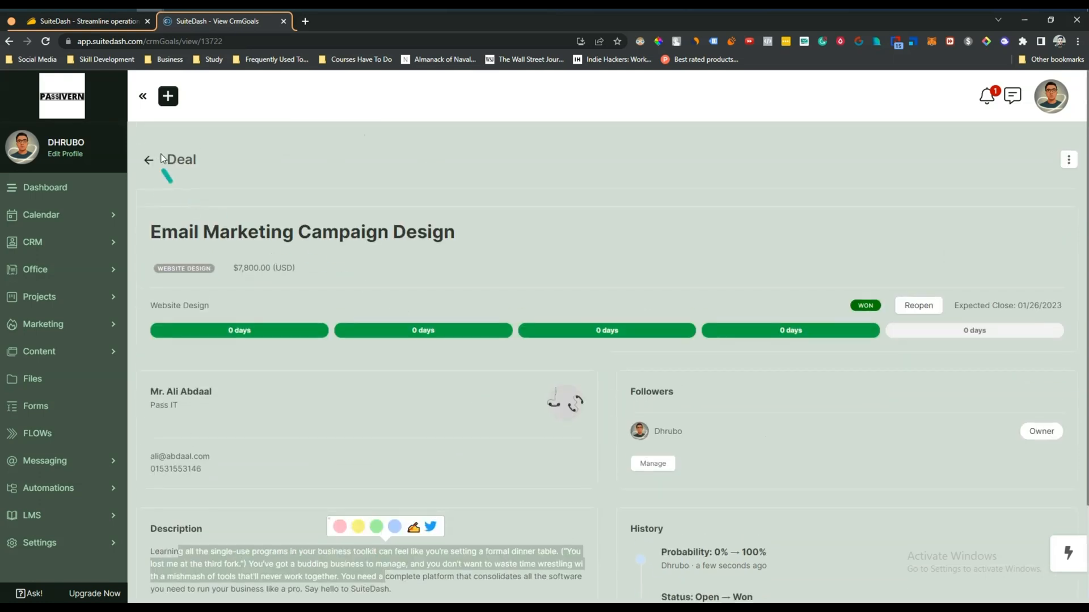
Collapse and re-expand the navigation sidebar, and return from the deal to the Deals list.
click(144, 98)
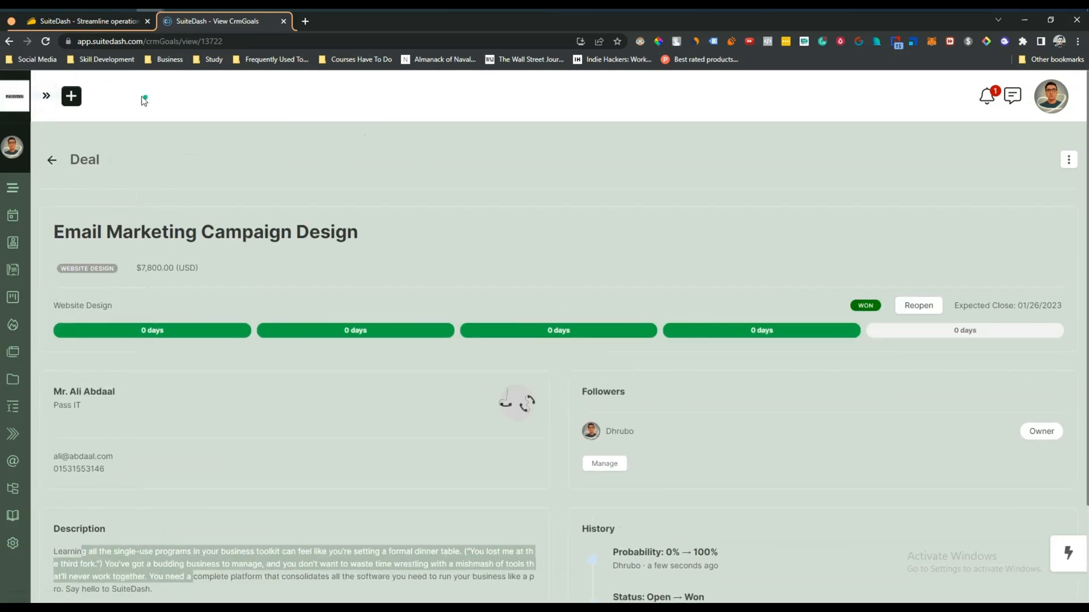
click(47, 99)
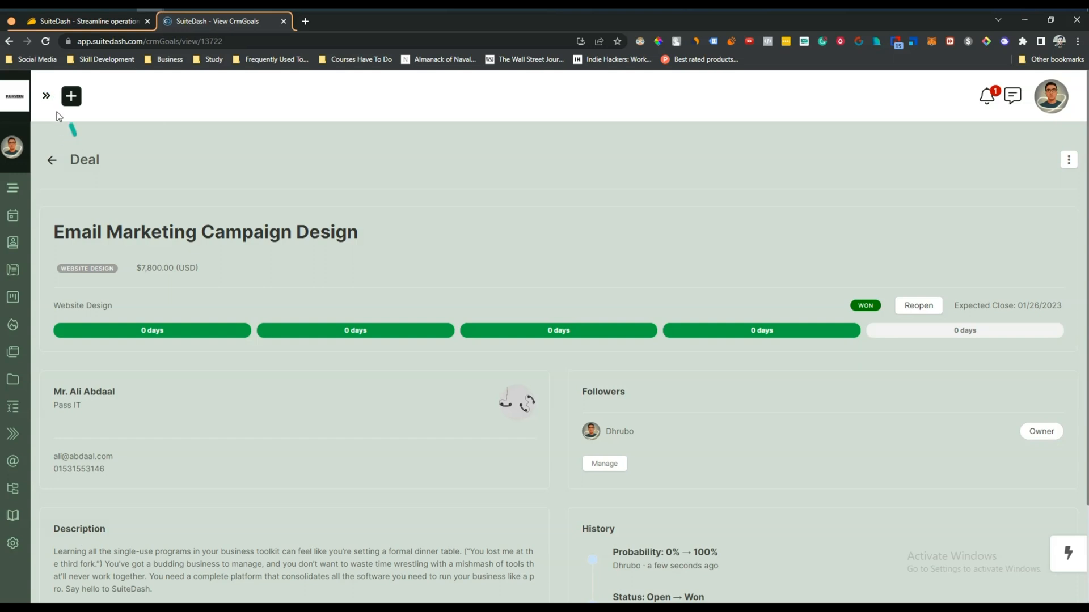
click(47, 96)
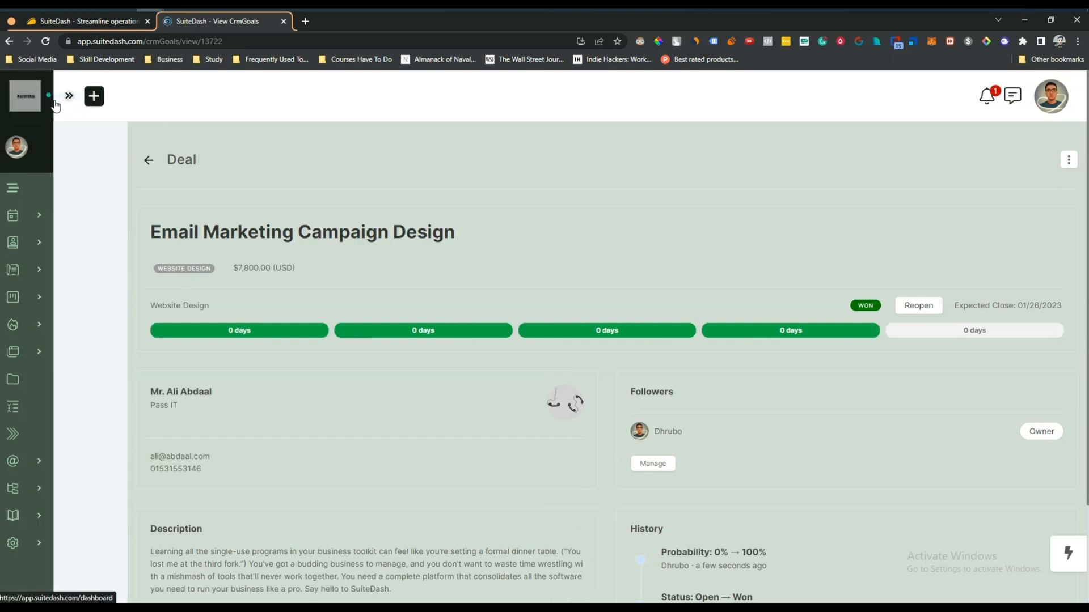
click(150, 164)
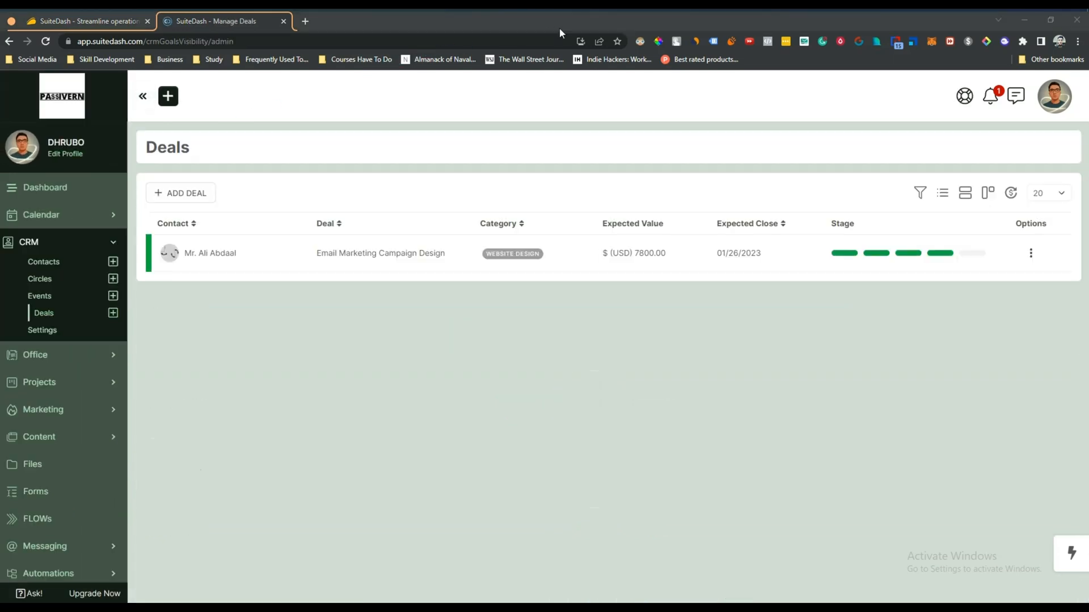
Check which automations can be triggered when the Email Marketing Campaign Design deal changes stage, without adding any.
click(1033, 254)
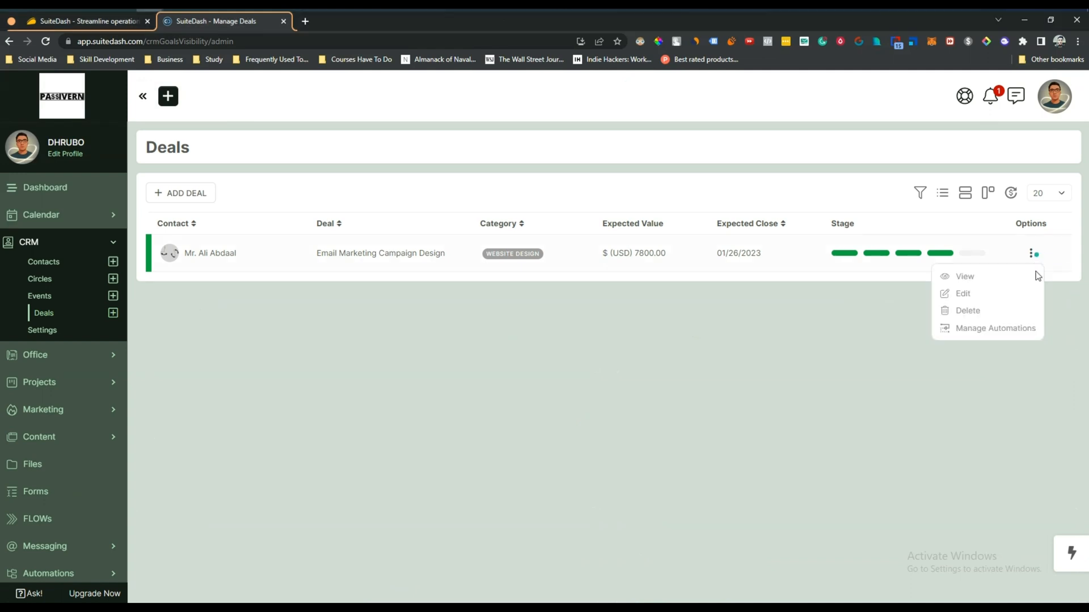
click(984, 329)
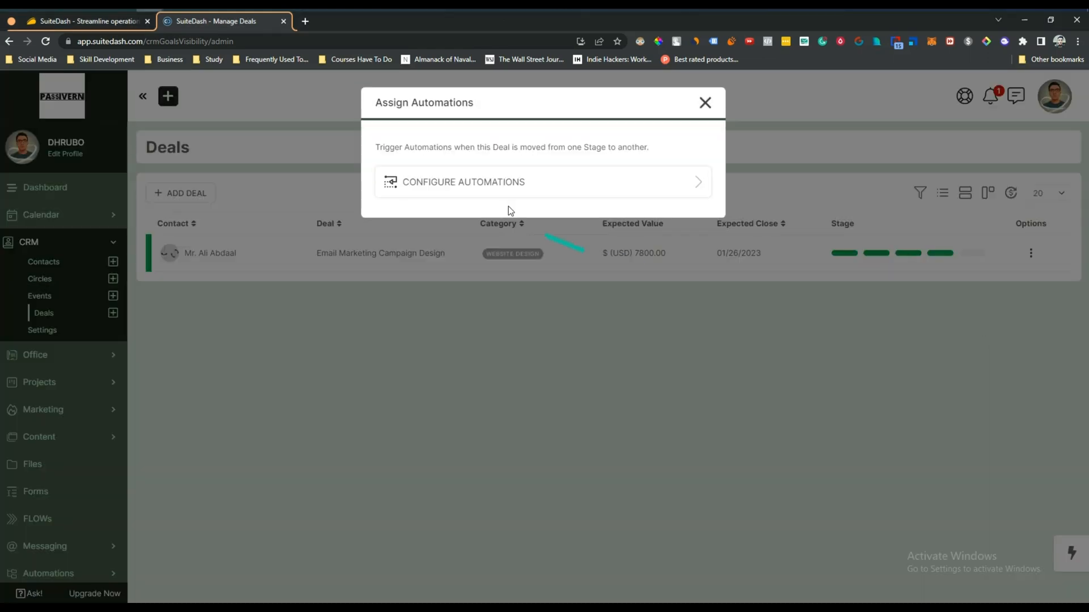
click(484, 184)
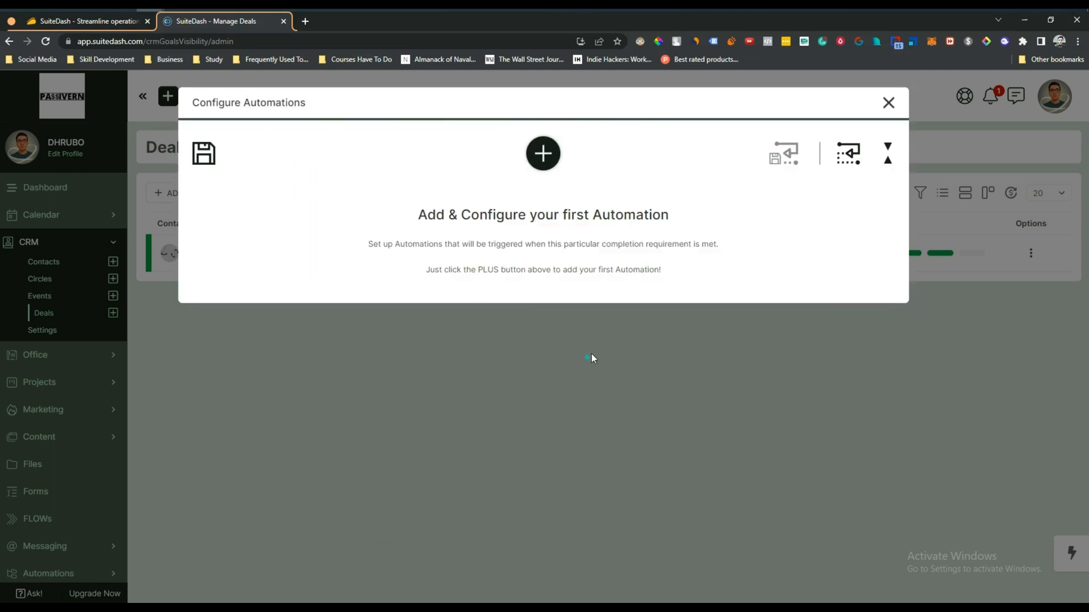
click(543, 153)
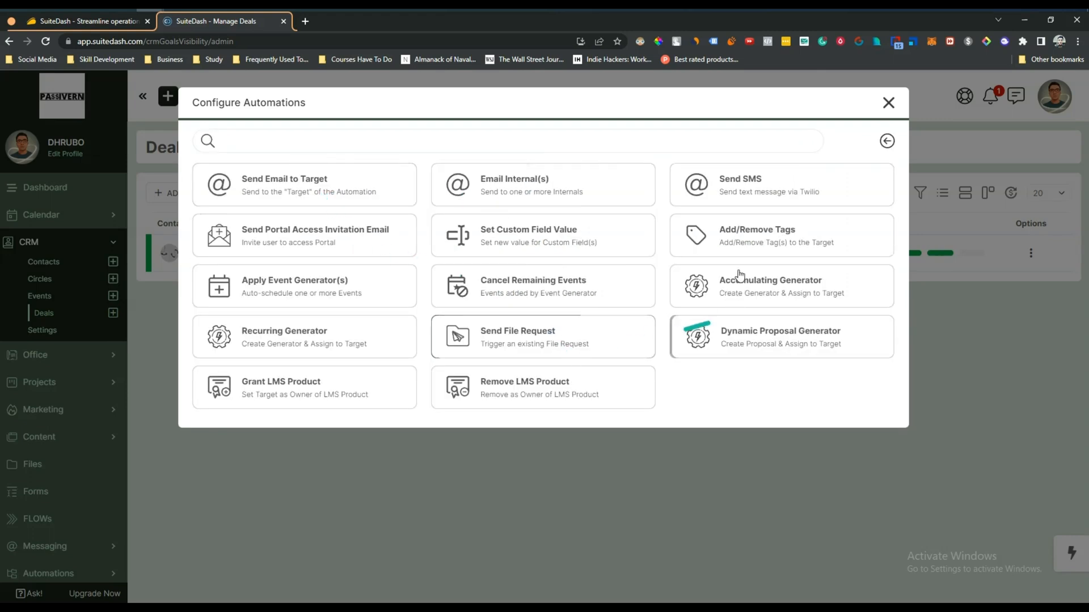
click(885, 102)
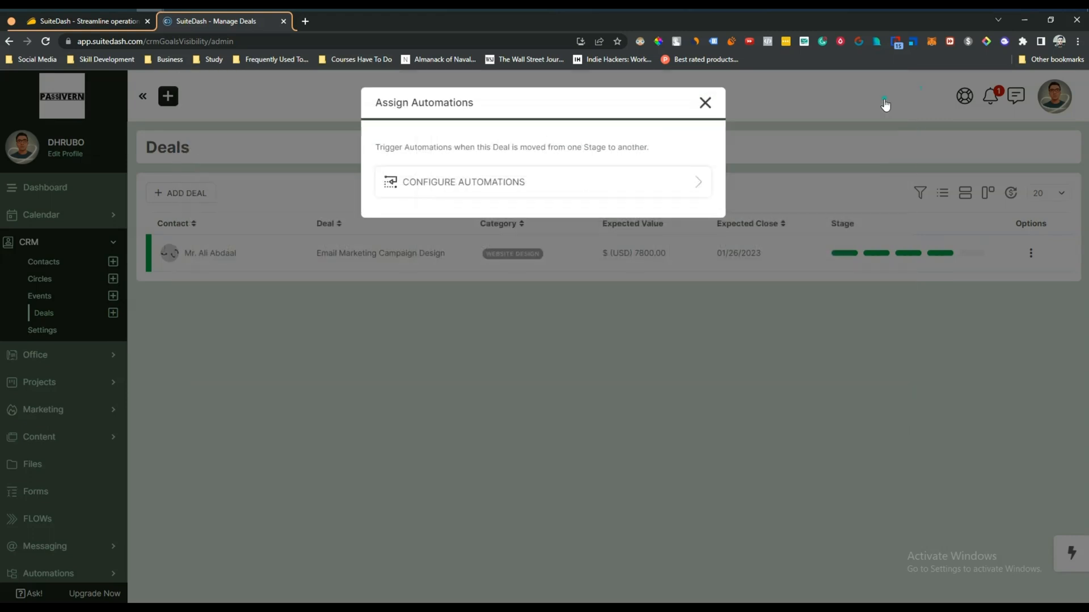
click(706, 102)
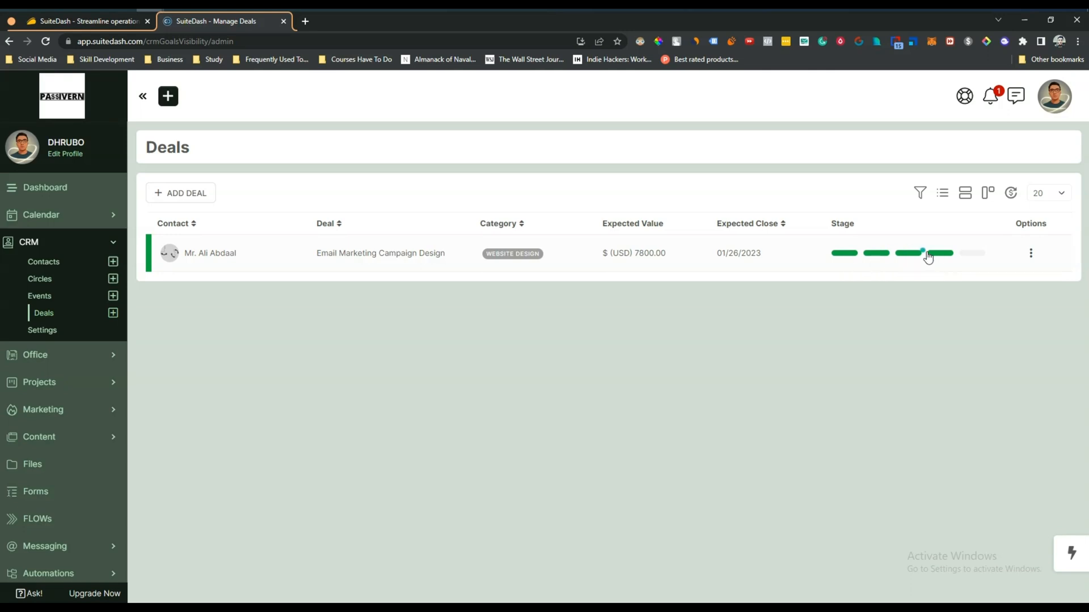
click(1032, 256)
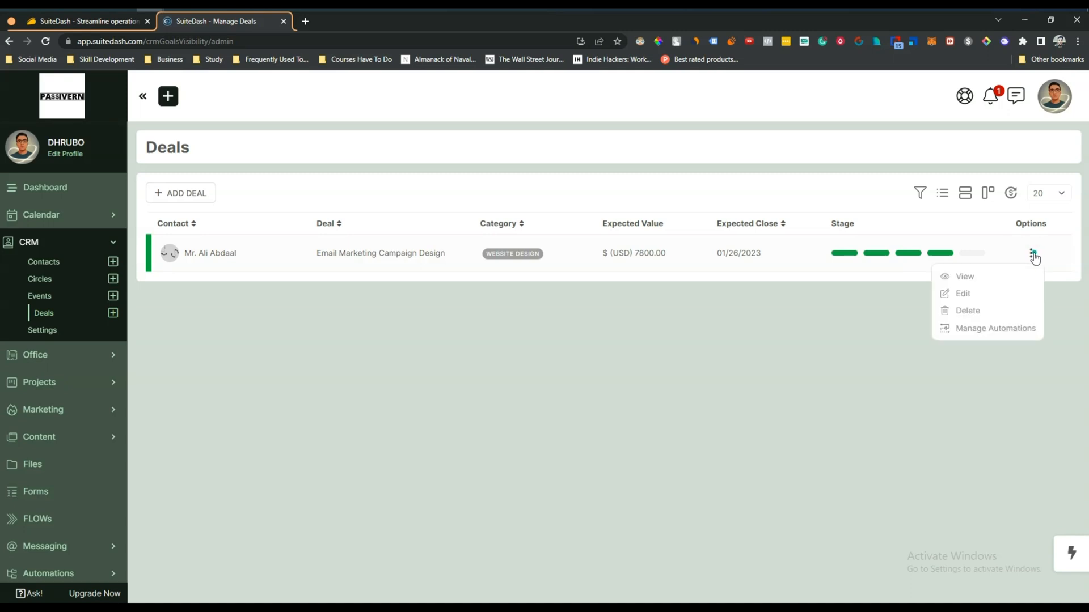
Open the CRM settings and review Company First Mode, Company Settings and Custom Fields.
click(45, 330)
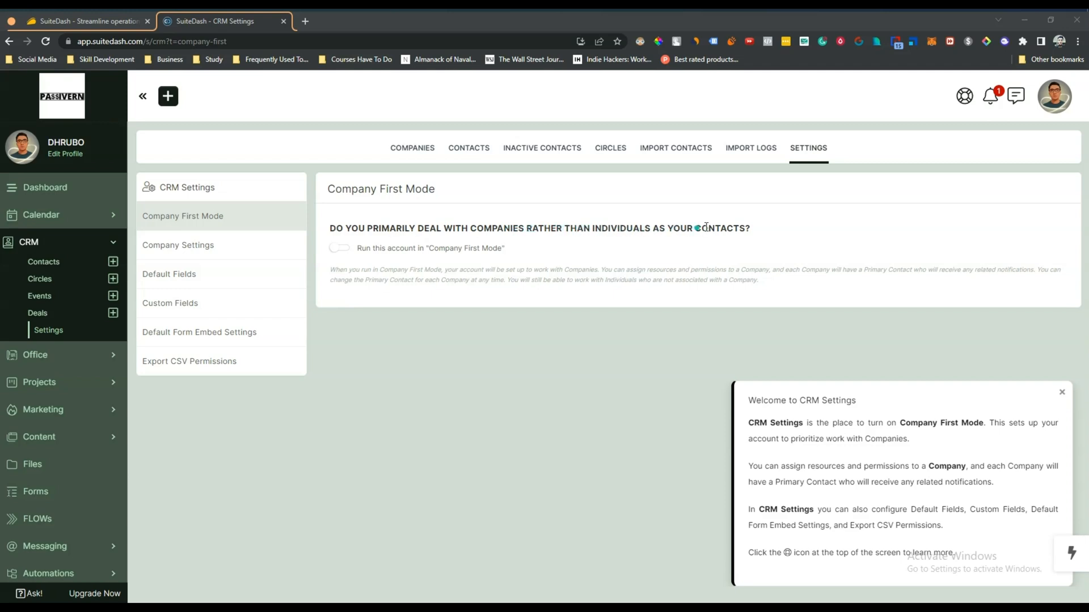
click(204, 250)
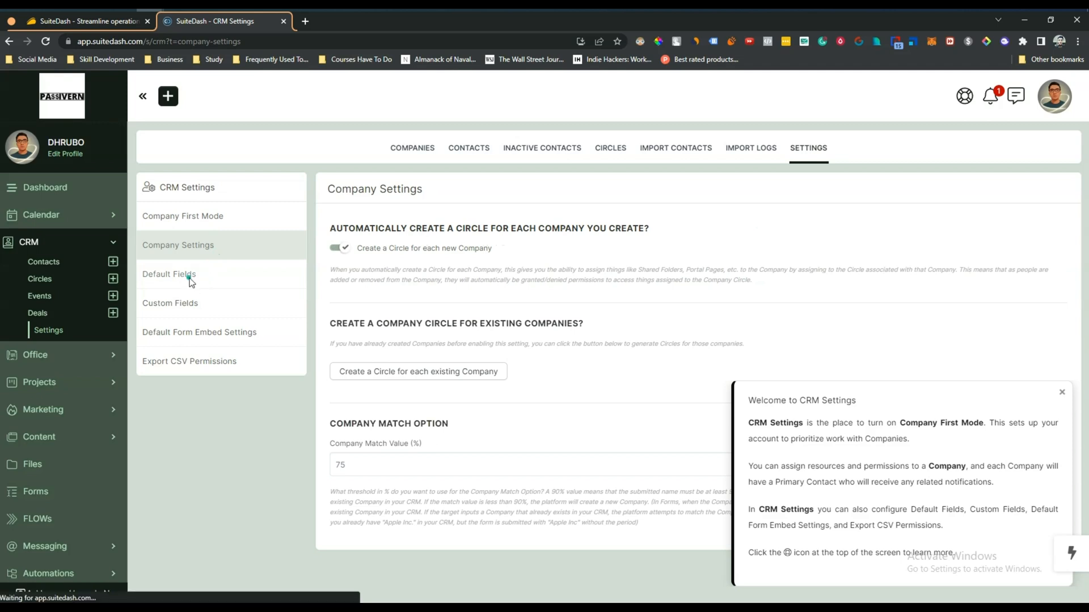
click(178, 309)
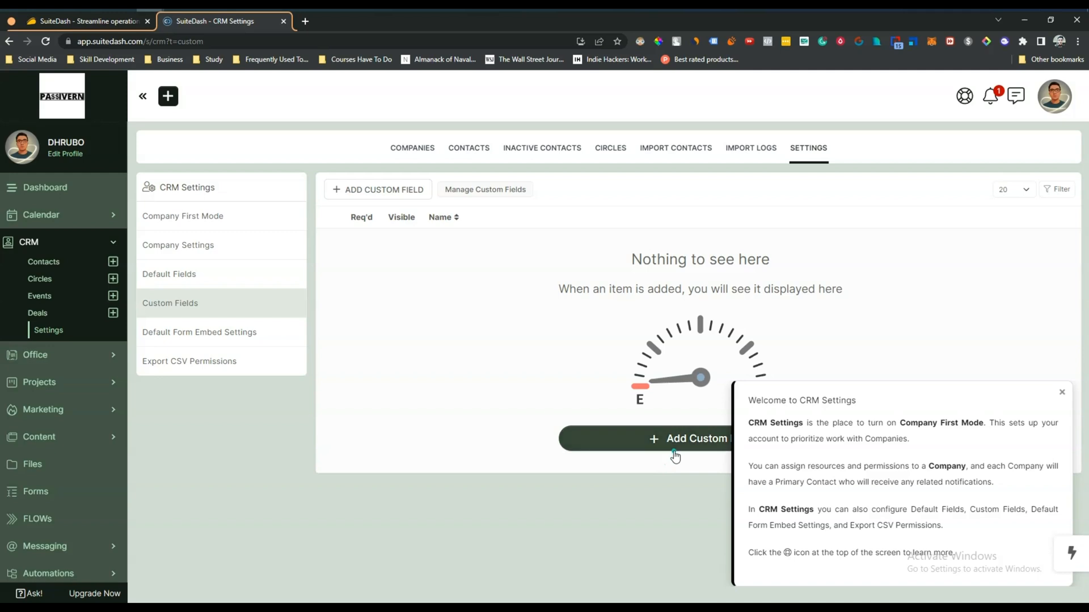
Examine the Default Form Embed Settings, including size, colors, submit button text, success message and other options.
click(200, 337)
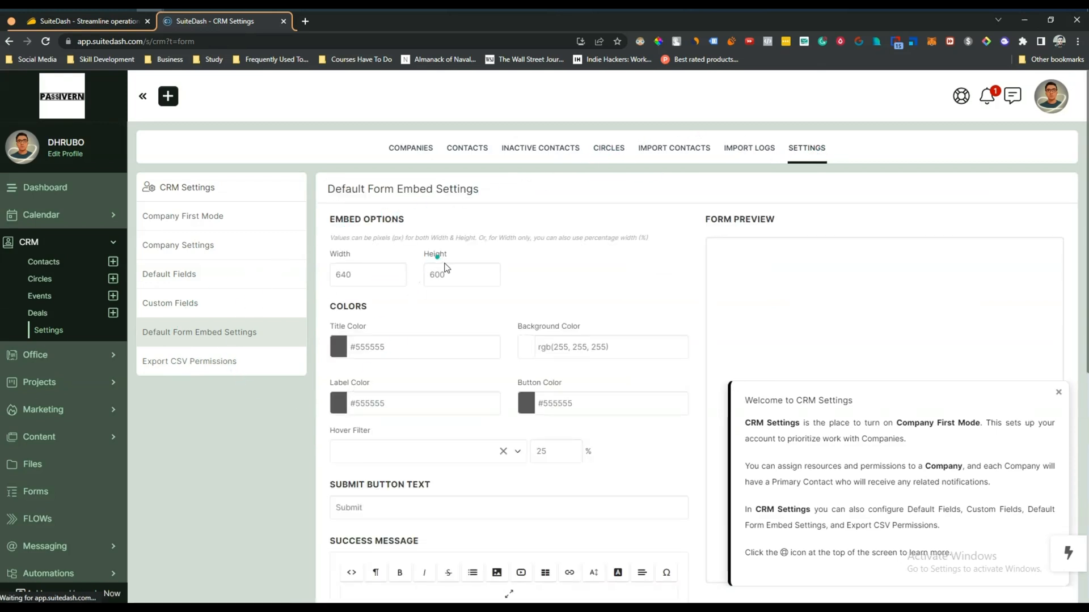
scroll(471, 316, down, 7)
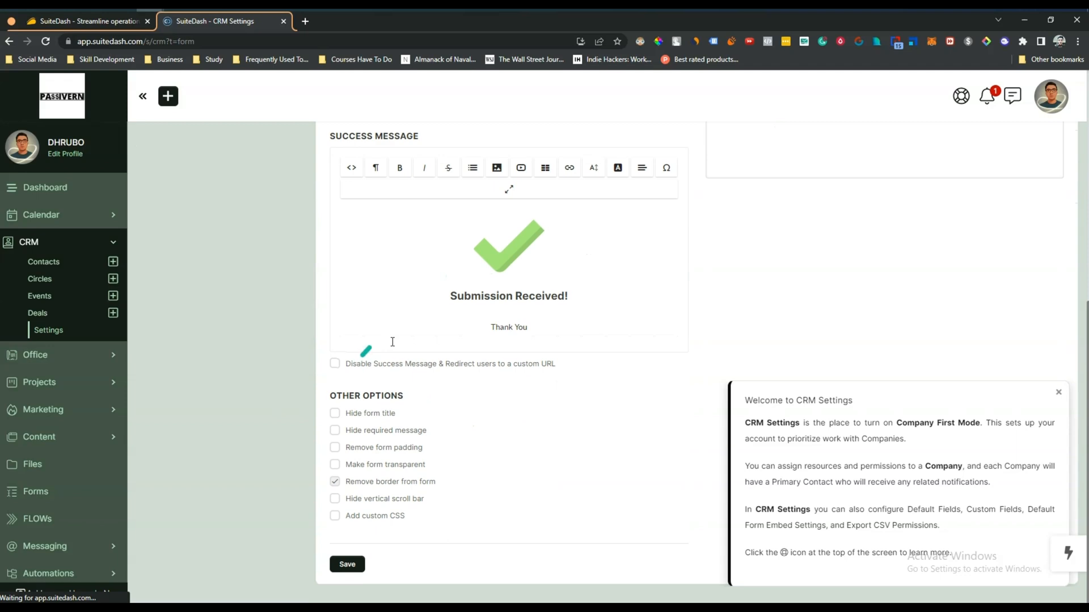
scroll(392, 346, up, 7)
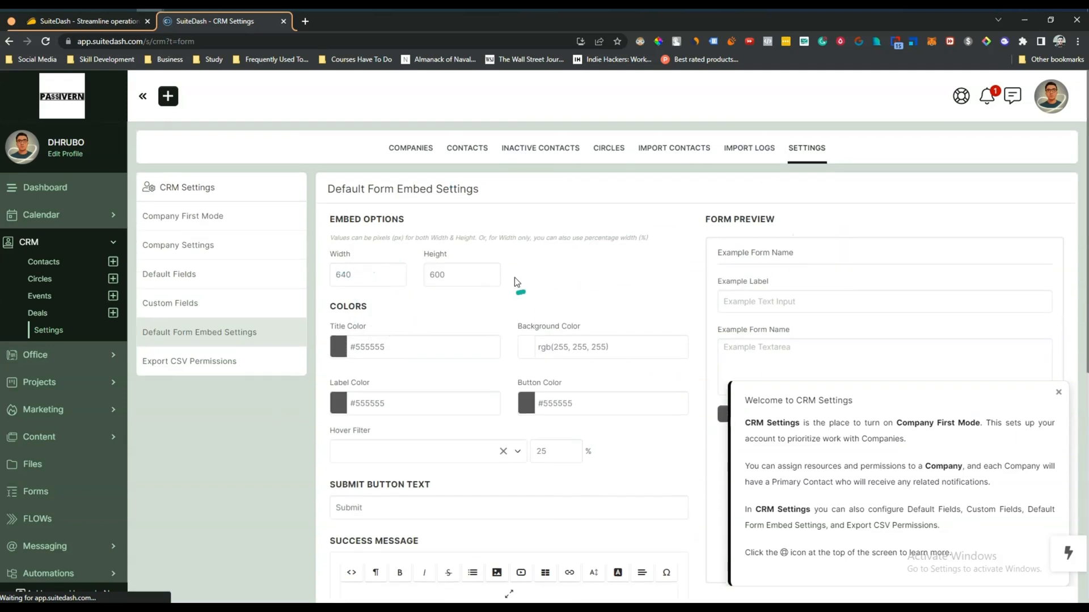
scroll(354, 462, down, 3)
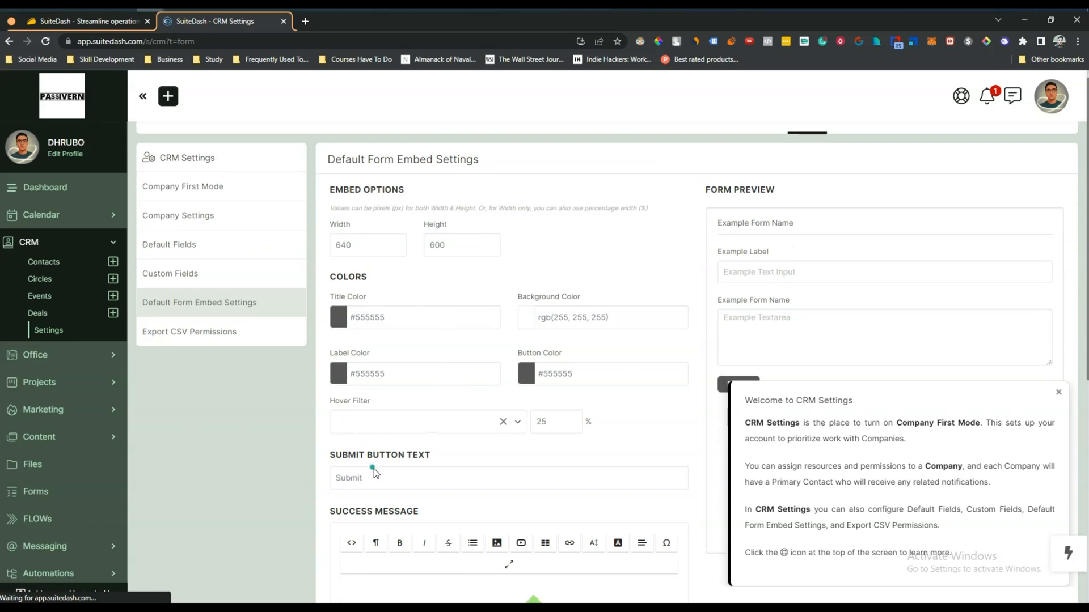
scroll(366, 492, down, 3)
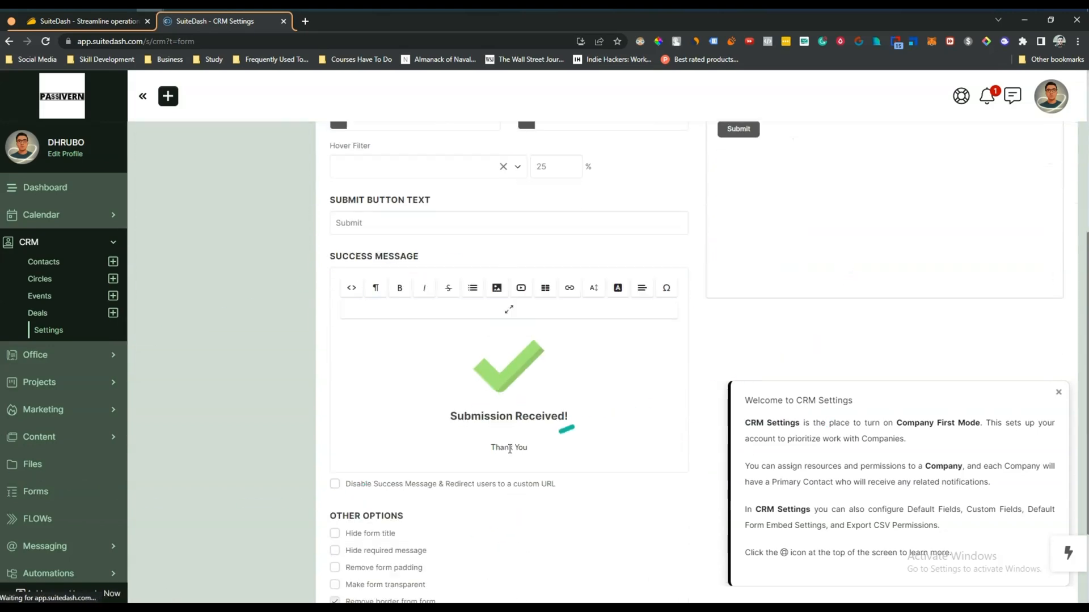
scroll(519, 389, up, 5)
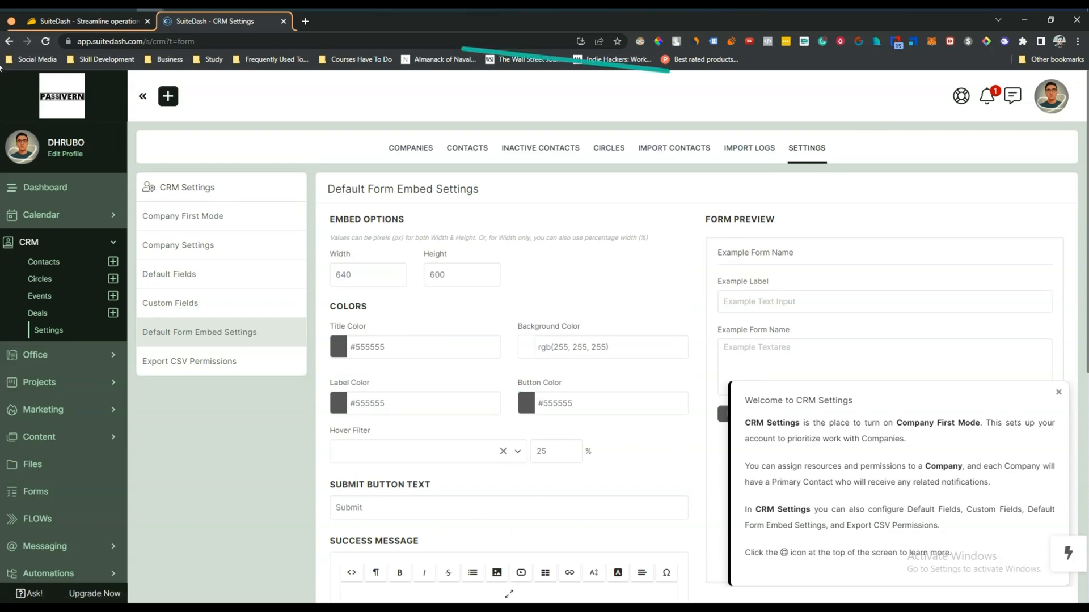
Open the draft invoice from the Office invoices list and review its issuer, recipient, balance due, dates and status.
click(45, 354)
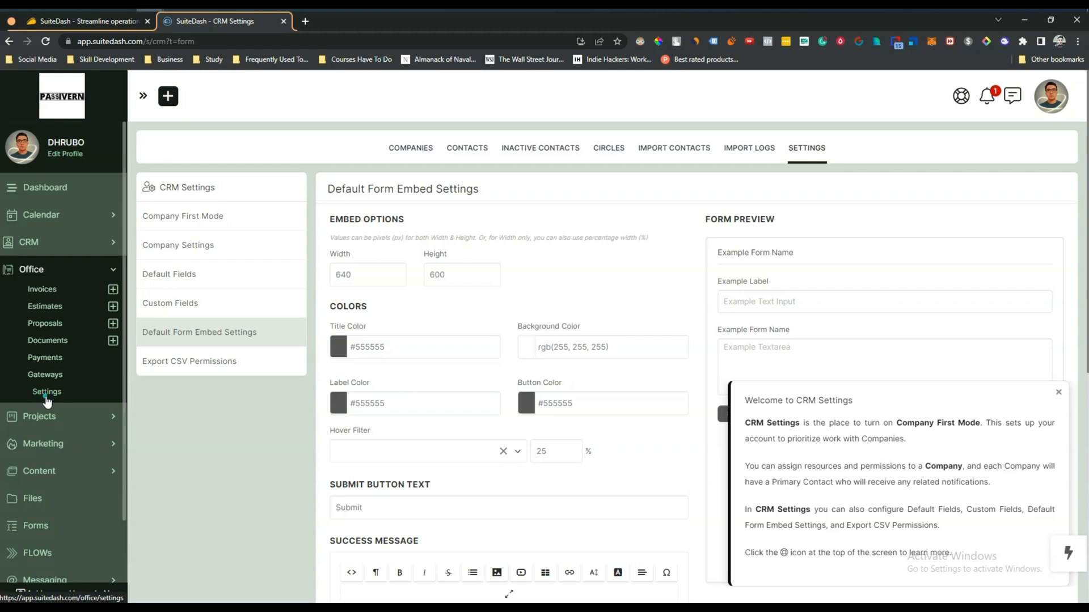
click(48, 292)
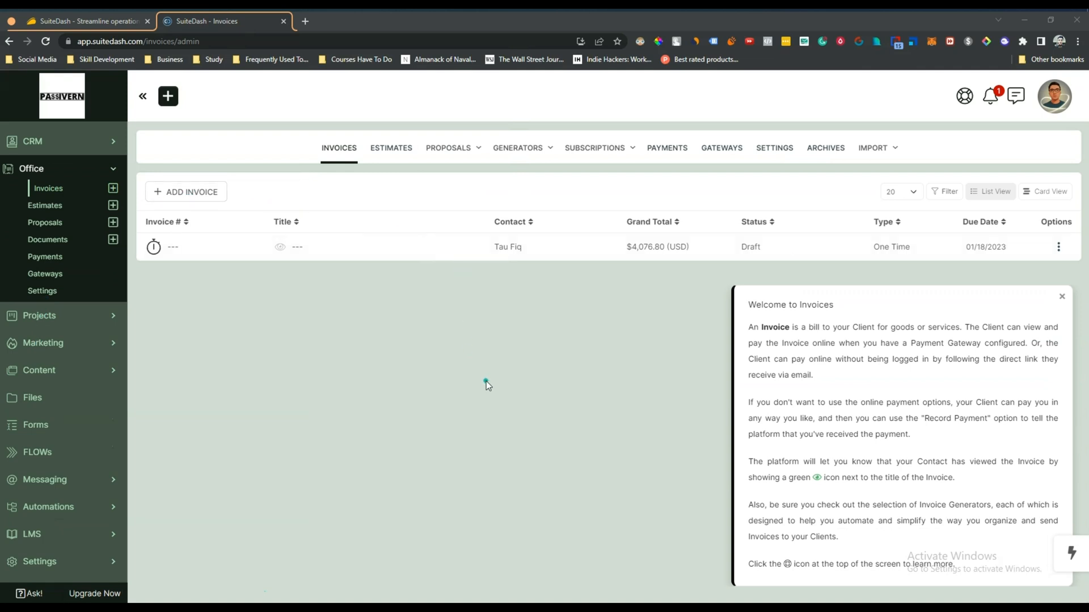
click(169, 247)
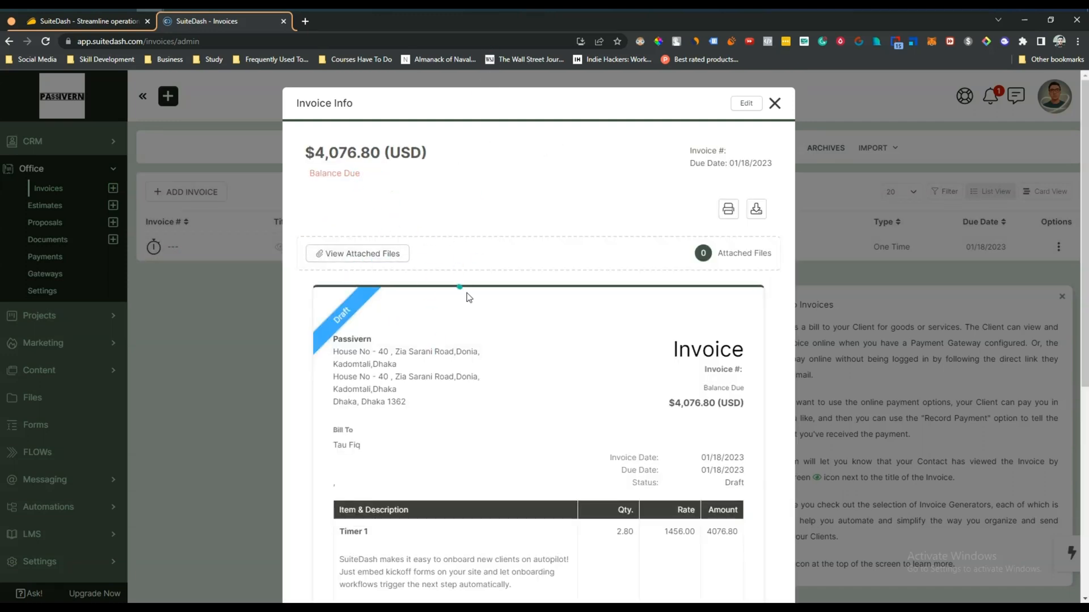
scroll(468, 297, down, 2)
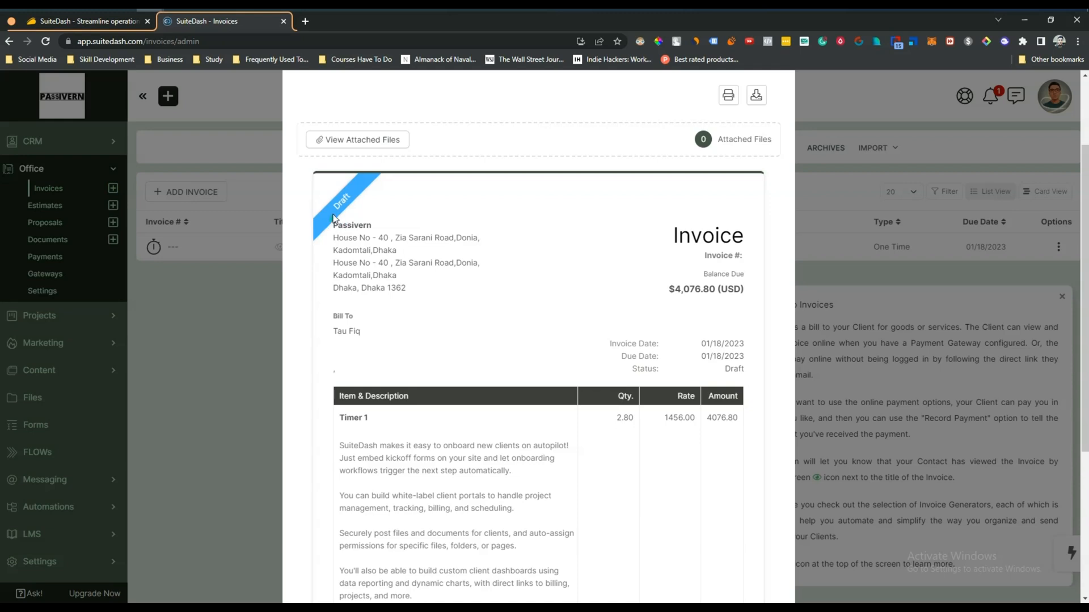
drag(333, 225, 412, 311)
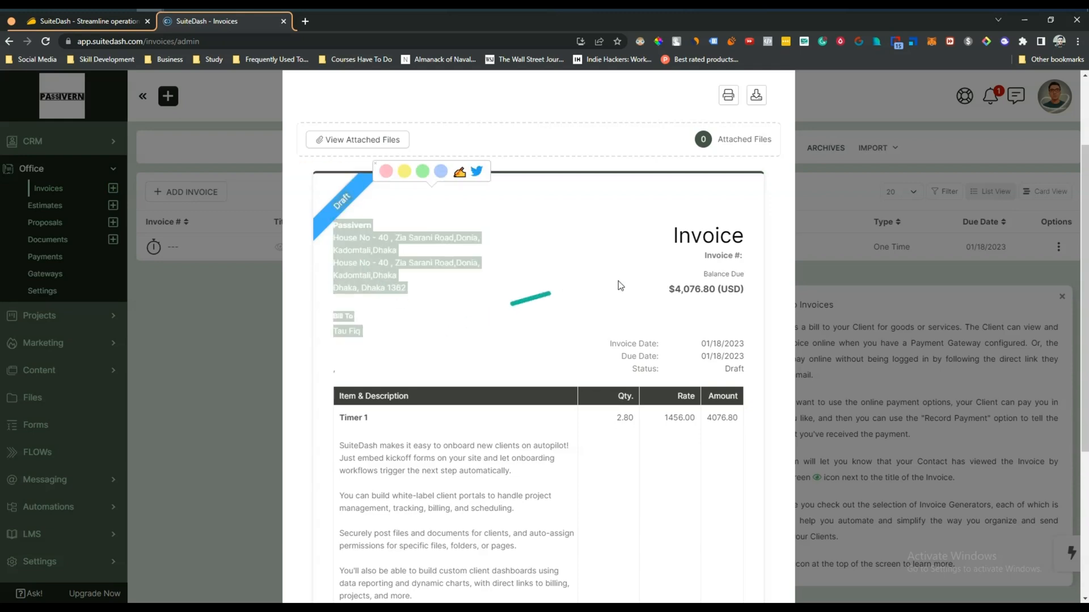
click(691, 290)
drag(691, 290, 740, 289)
drag(627, 343, 731, 370)
scroll(469, 382, down, 2)
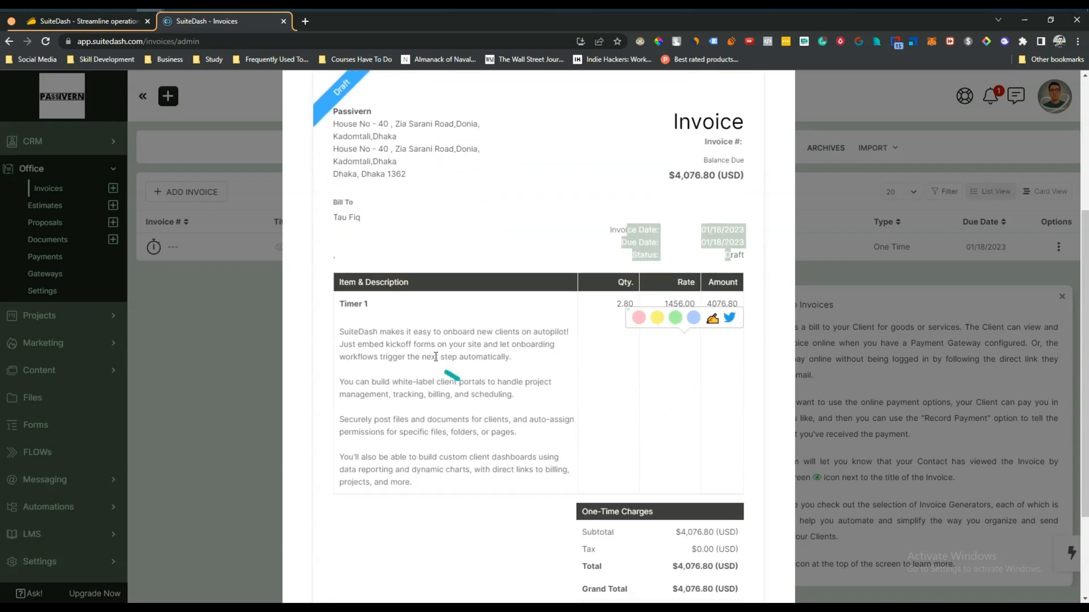
Review the Timer 1 line item's description, quantity, rate and amount on the invoice.
drag(379, 332, 503, 486)
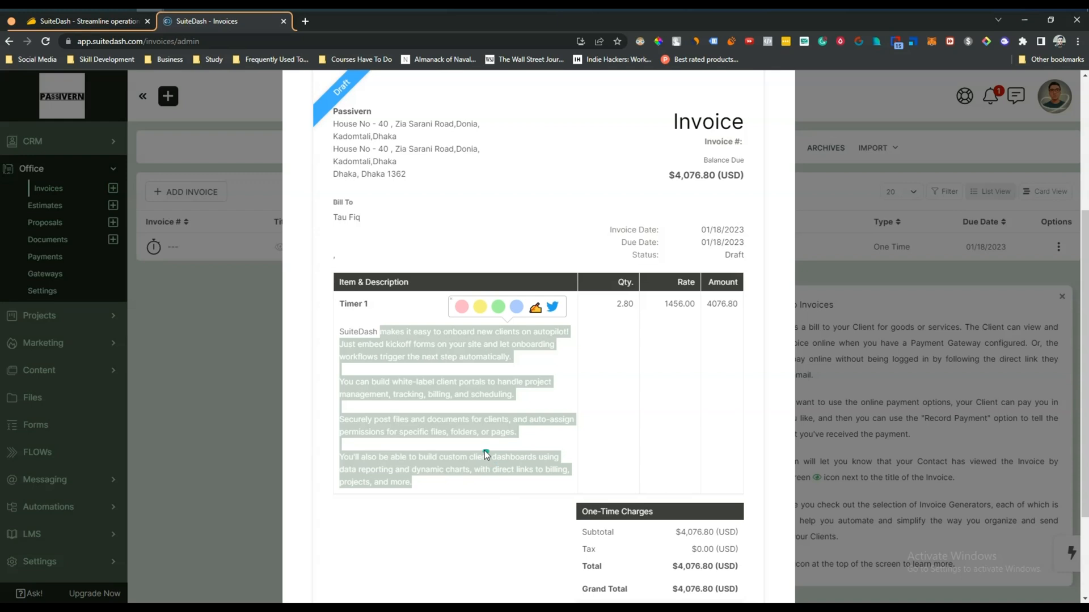
click(485, 454)
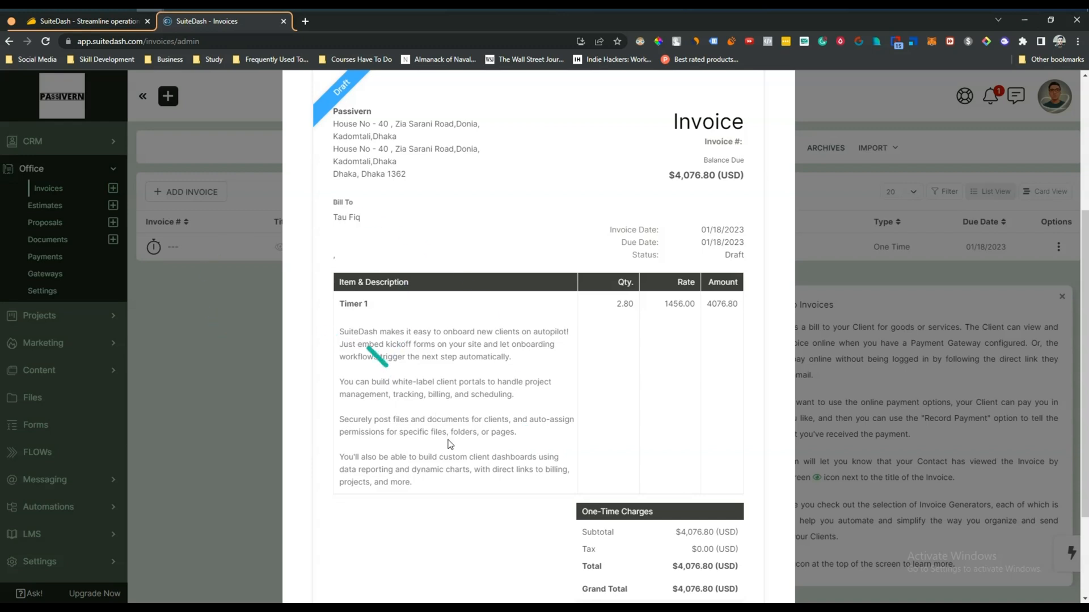
drag(443, 490, 336, 306)
click(336, 306)
drag(616, 303, 635, 306)
click(671, 304)
drag(664, 305, 740, 307)
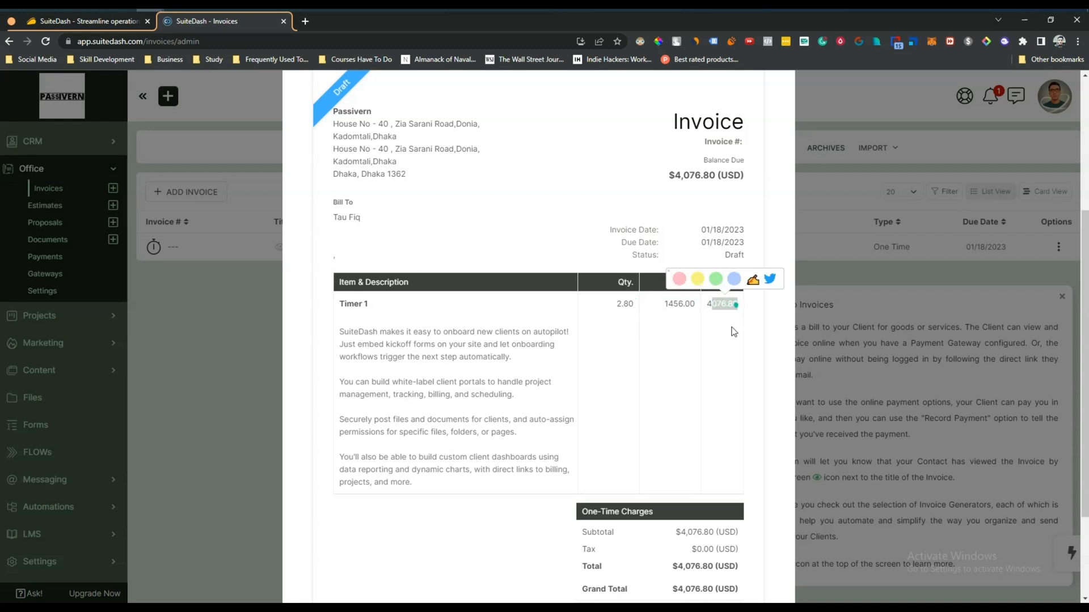
Examine the invoice's one-time charges, including the subtotal, tax and balance due.
scroll(725, 357, down, 3)
drag(583, 401, 696, 488)
click(696, 489)
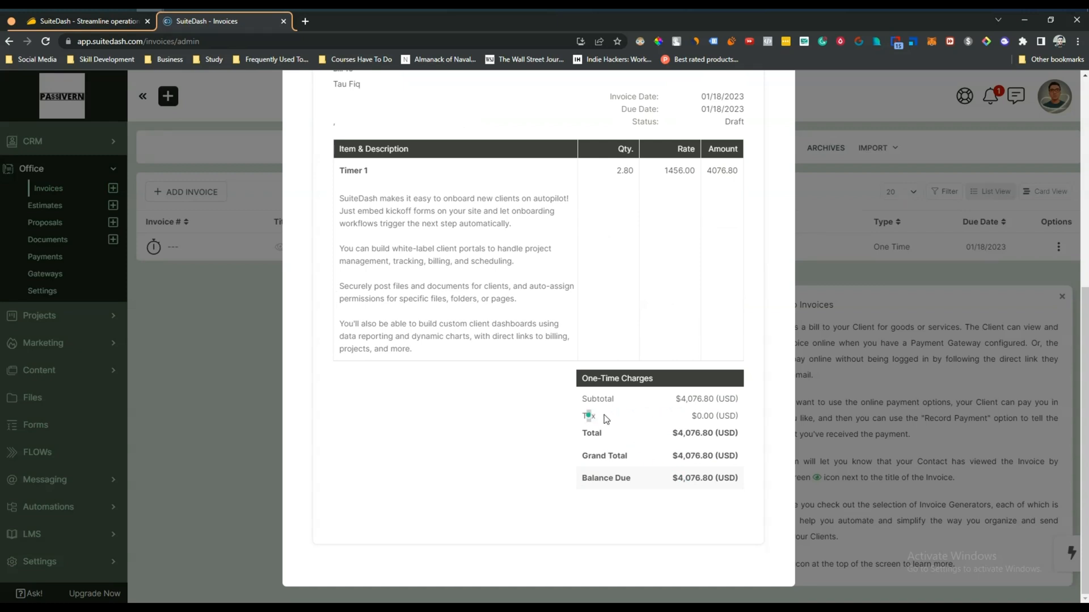
drag(586, 416, 595, 417)
drag(693, 416, 738, 417)
click(737, 397)
Open the invoice's downloadable PDF, look it over, and return to the invoices list with the invoice preview closed.
scroll(754, 170, up, 7)
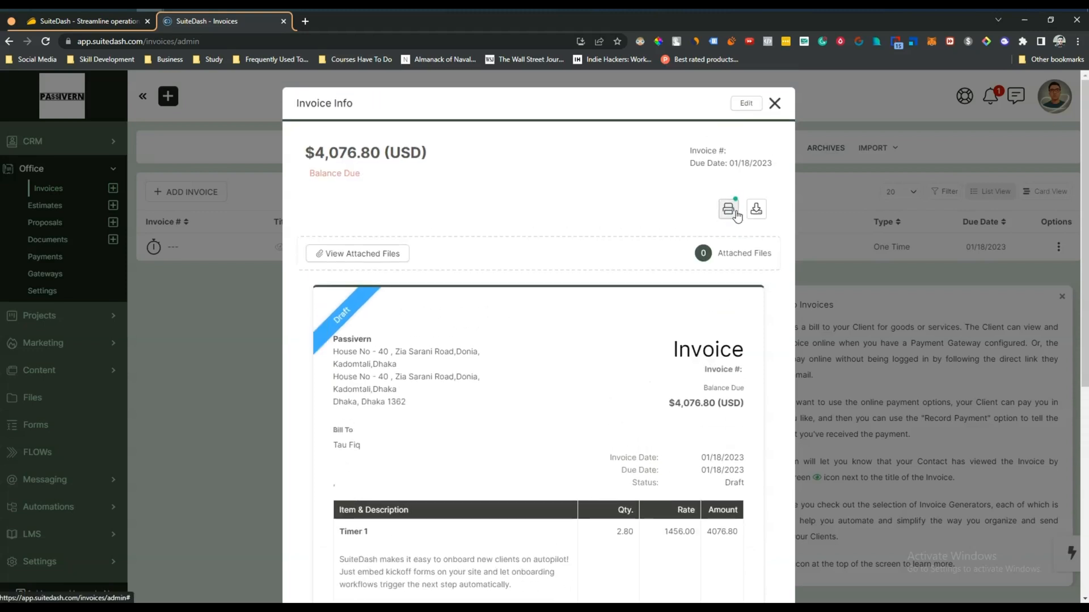
click(756, 211)
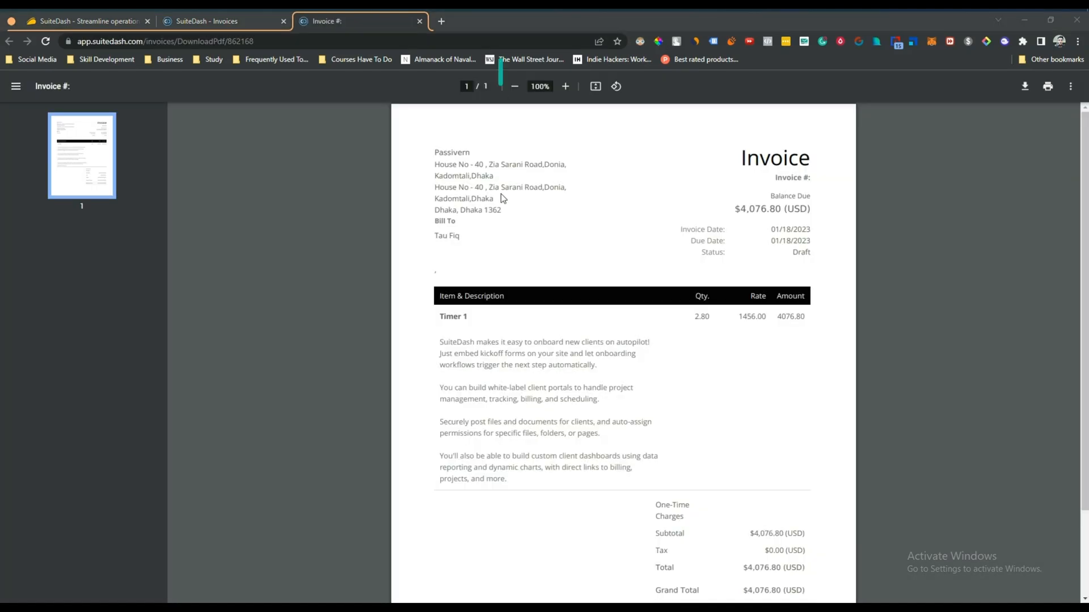
scroll(587, 319, down, 2)
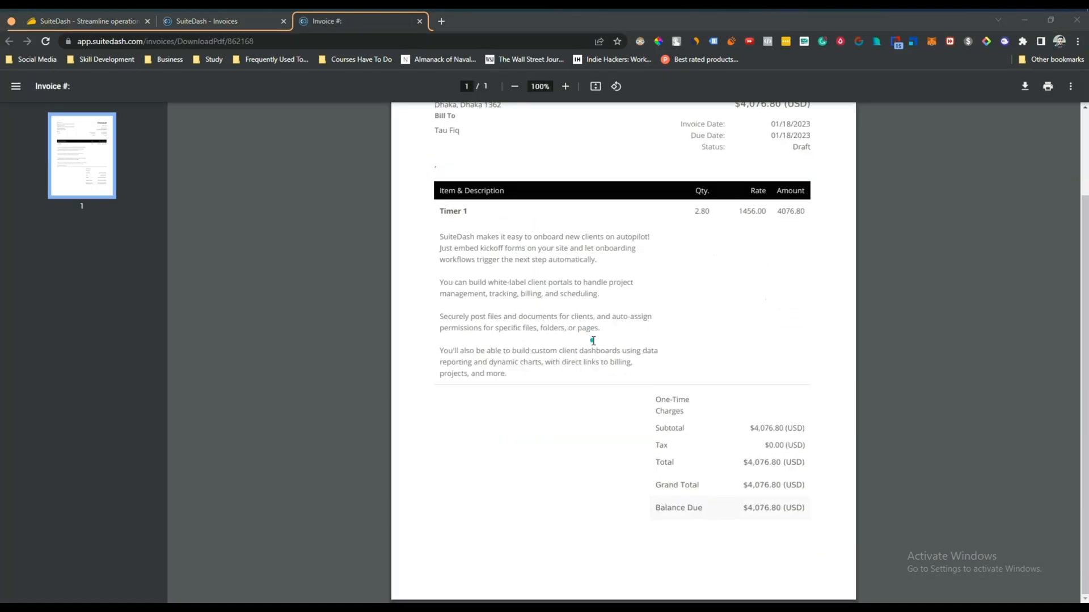
scroll(589, 335, up, 2)
click(189, 23)
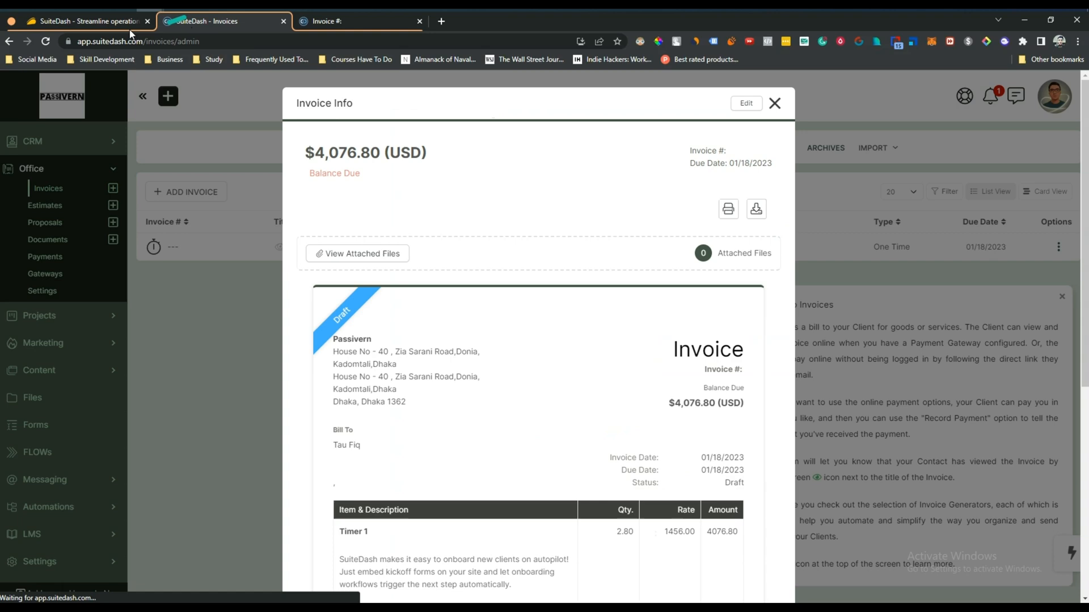
click(775, 104)
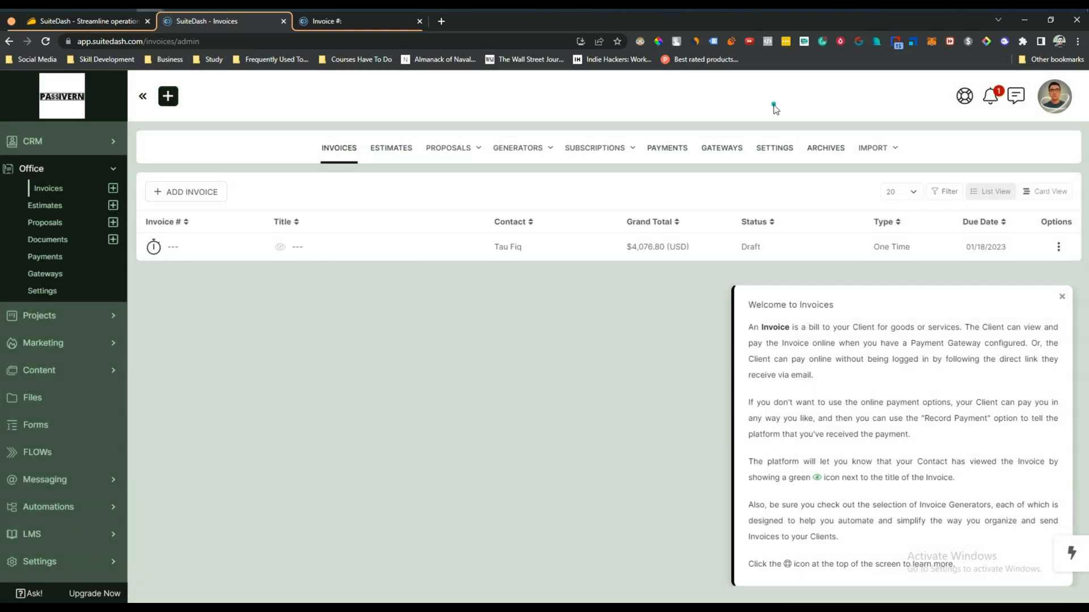
Show the Estimates page and dismiss its welcome message.
click(387, 158)
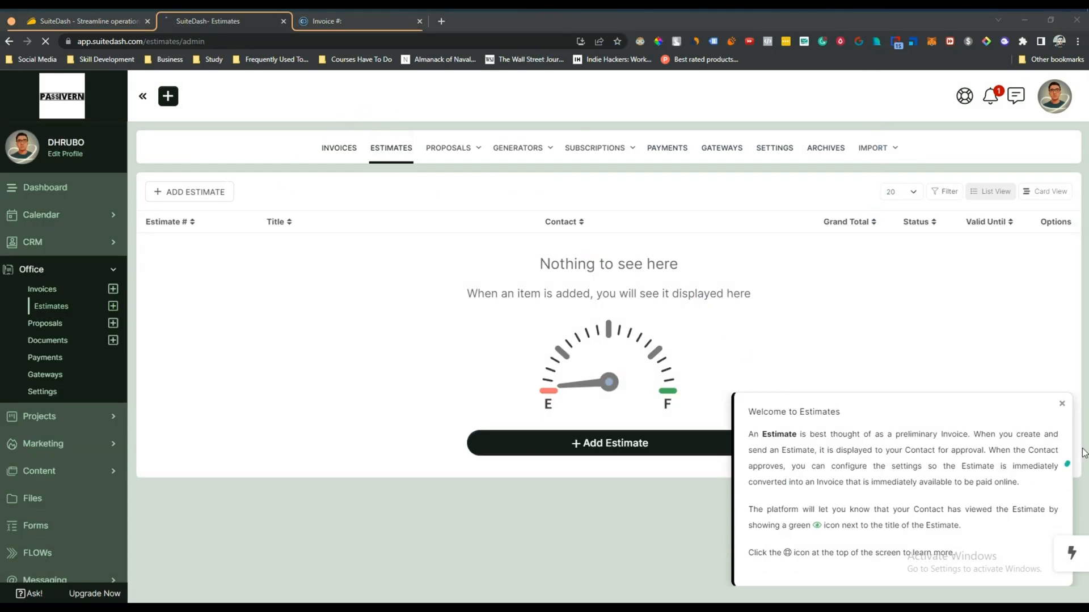
click(1062, 405)
click(1063, 406)
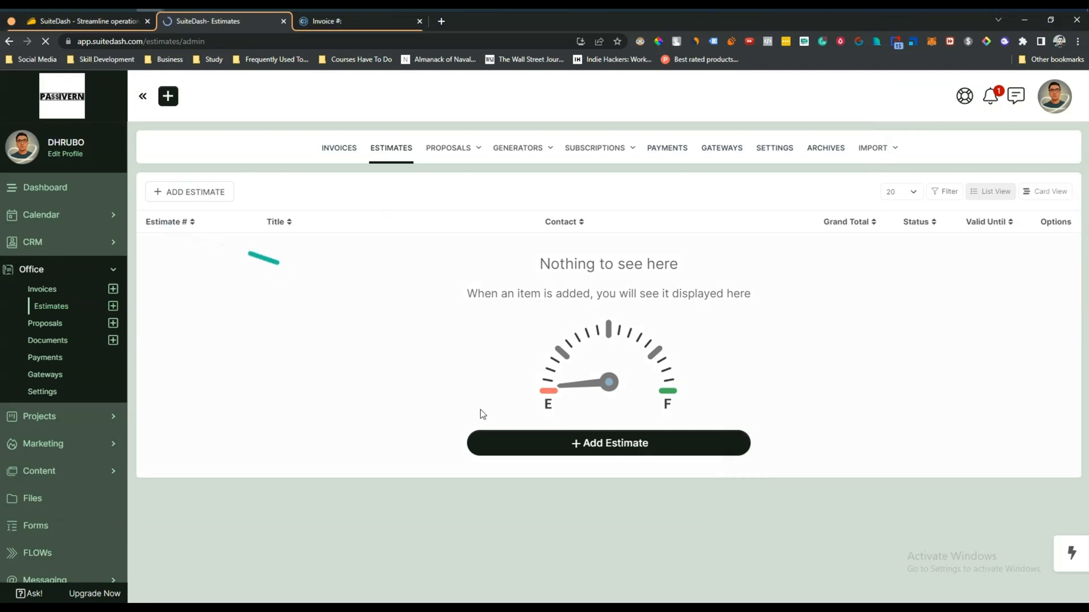
Start a time tracking timer for the task "Video Creation".
click(1072, 553)
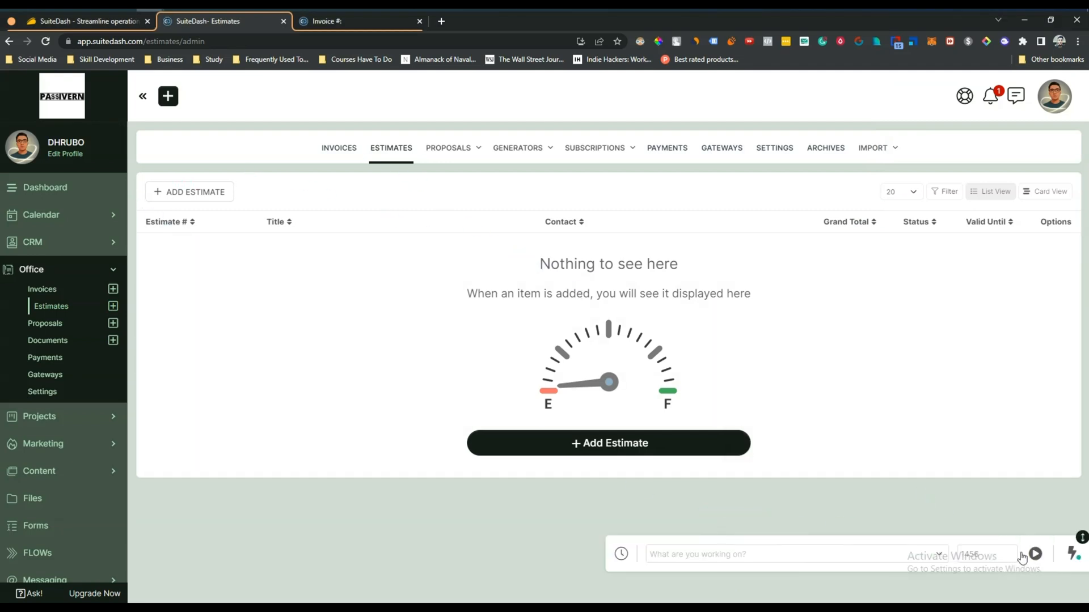
click(761, 552)
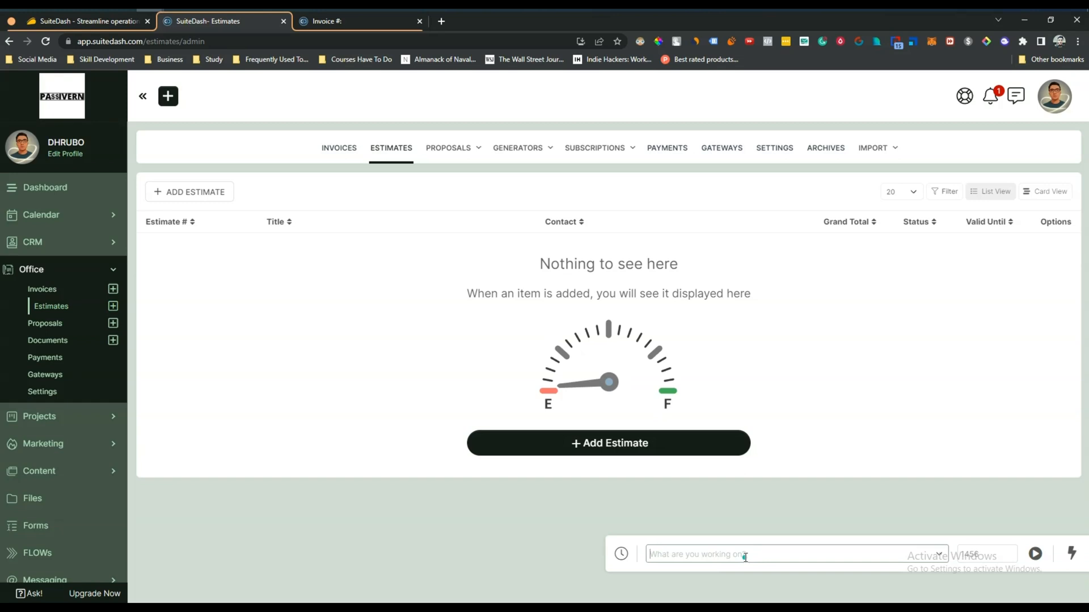
text(Video Creation)
click(974, 555)
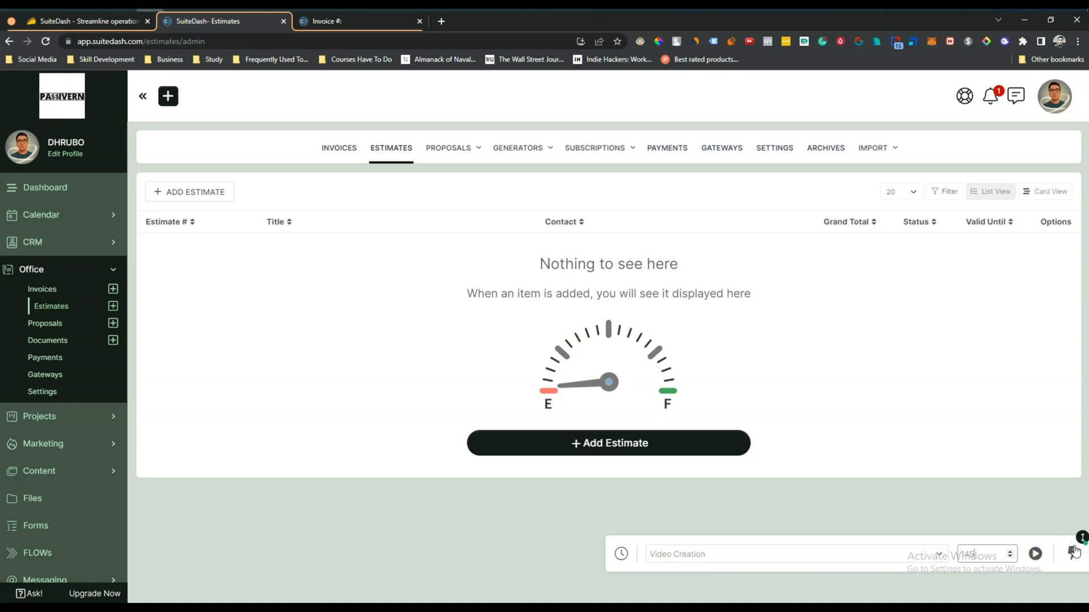
click(1036, 554)
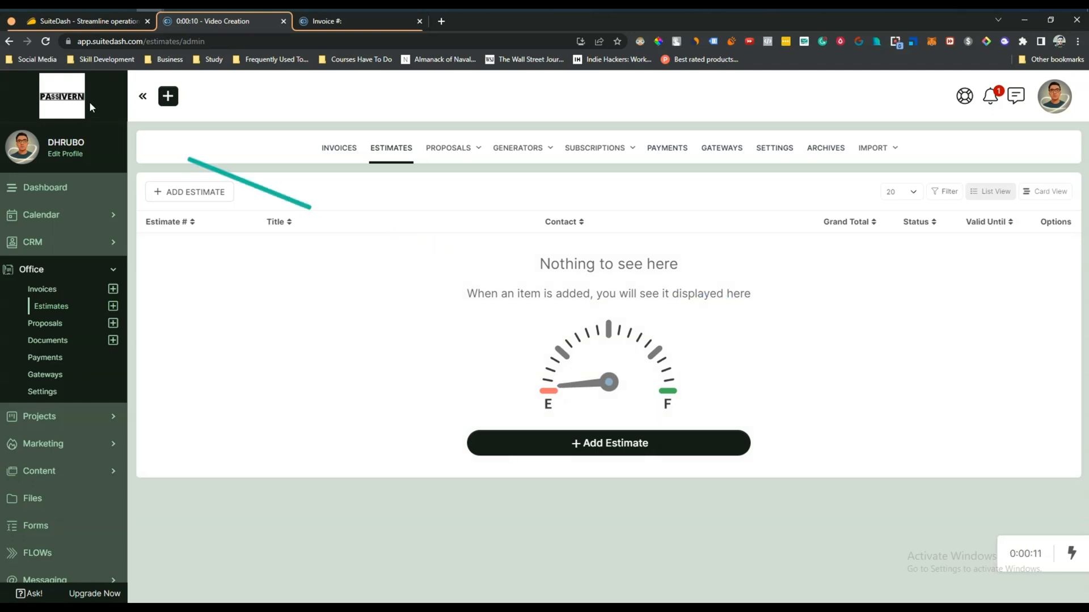
Create a new estimate and assign it to the listed prospect and the listed client.
click(199, 192)
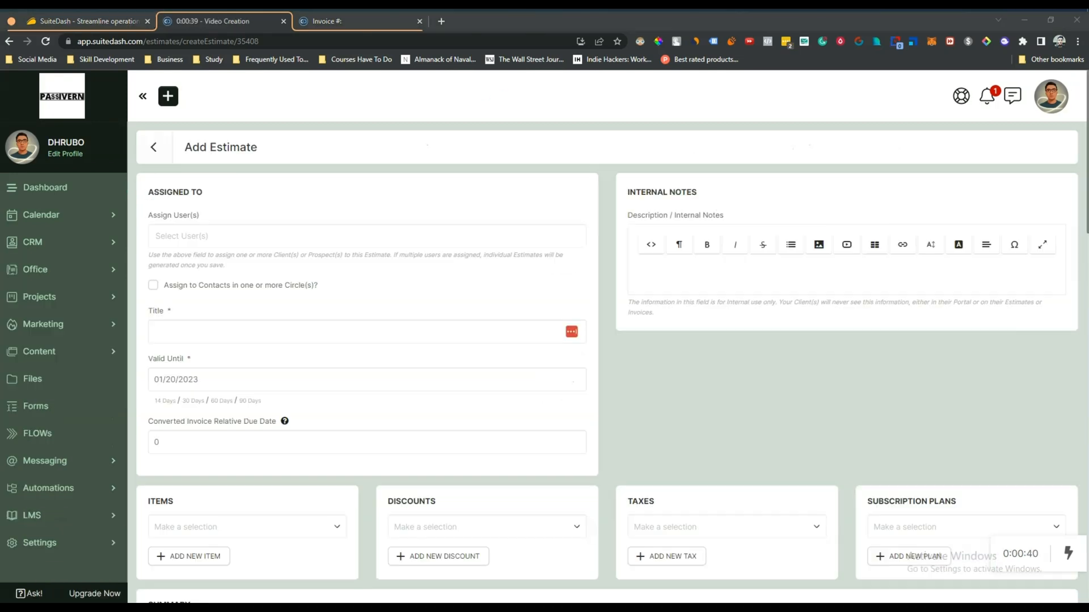
click(202, 238)
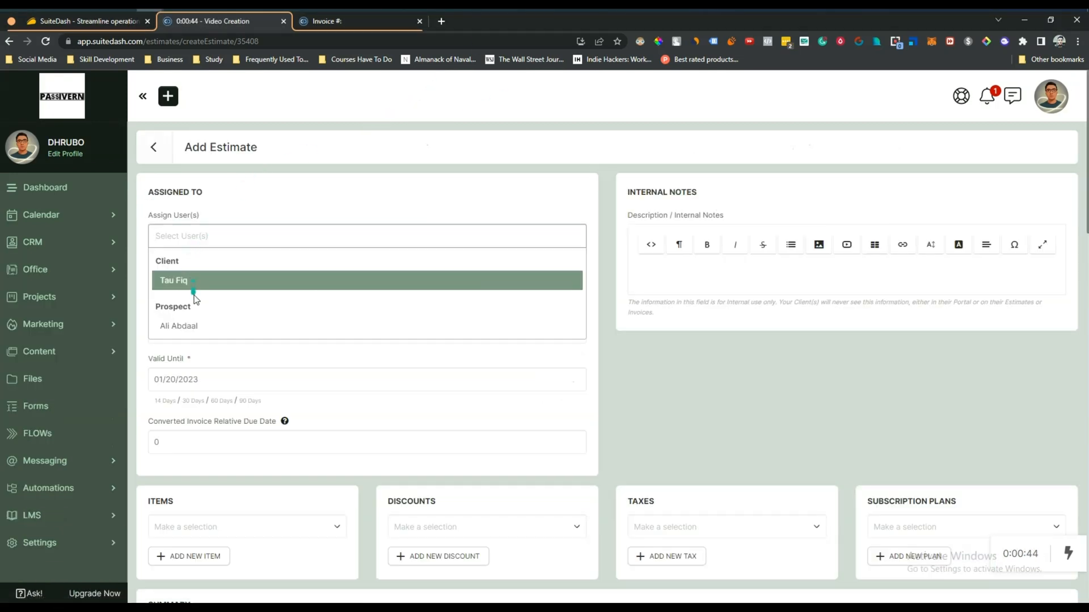
click(195, 326)
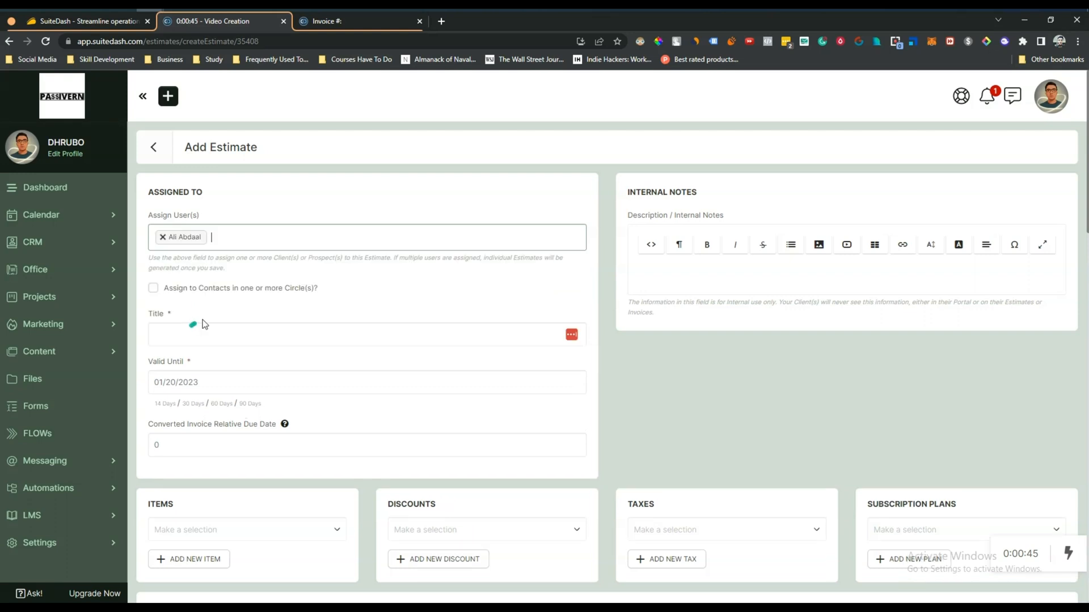
click(254, 241)
click(189, 283)
click(154, 289)
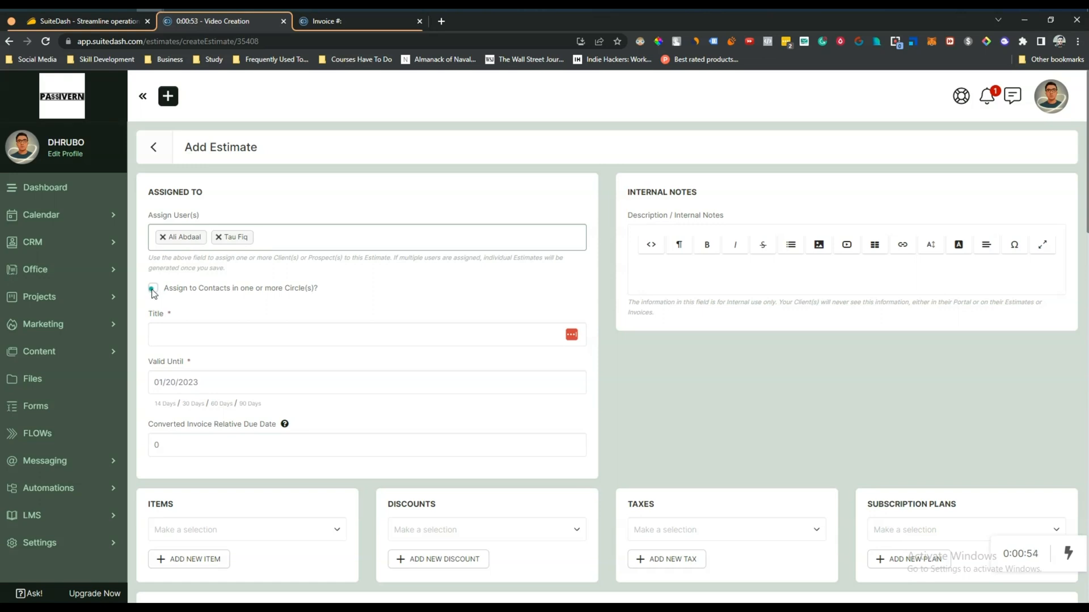
click(310, 329)
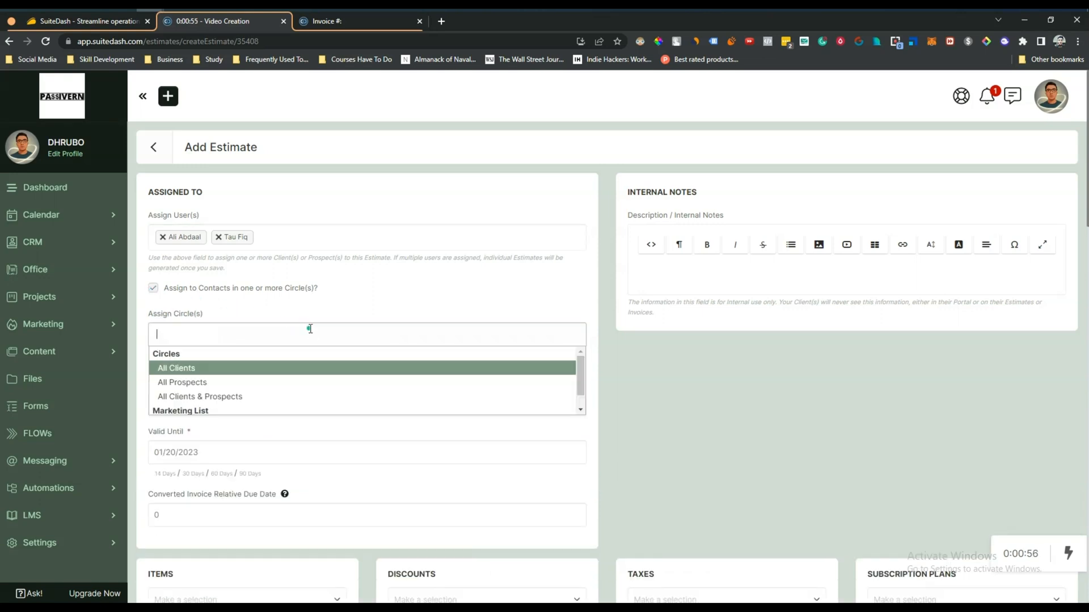
click(154, 289)
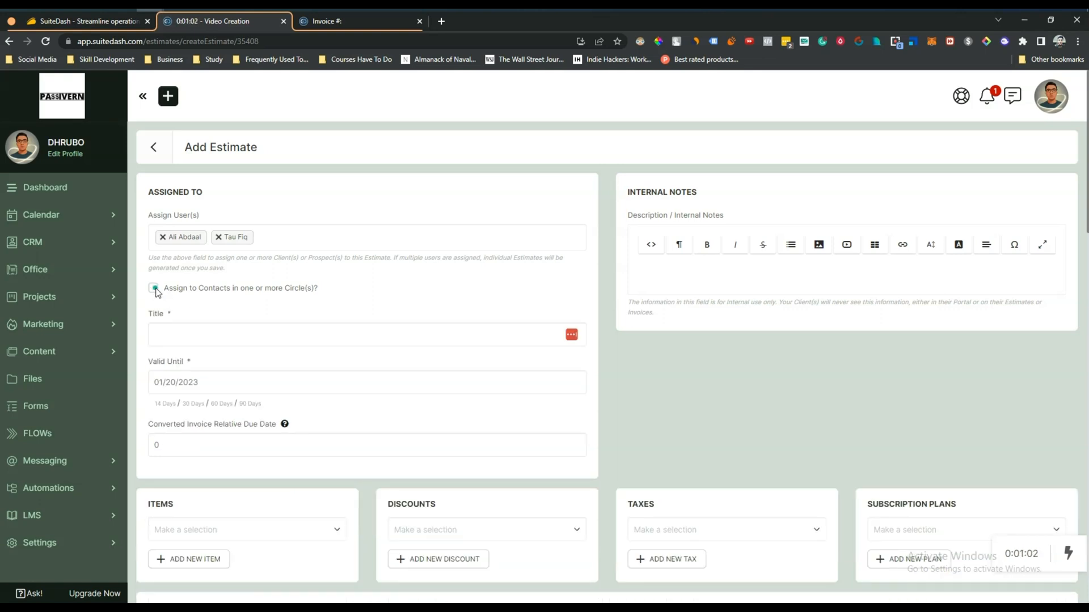
Title the estimate "Estimate 1" and set it valid until 01/26/2023.
click(193, 325)
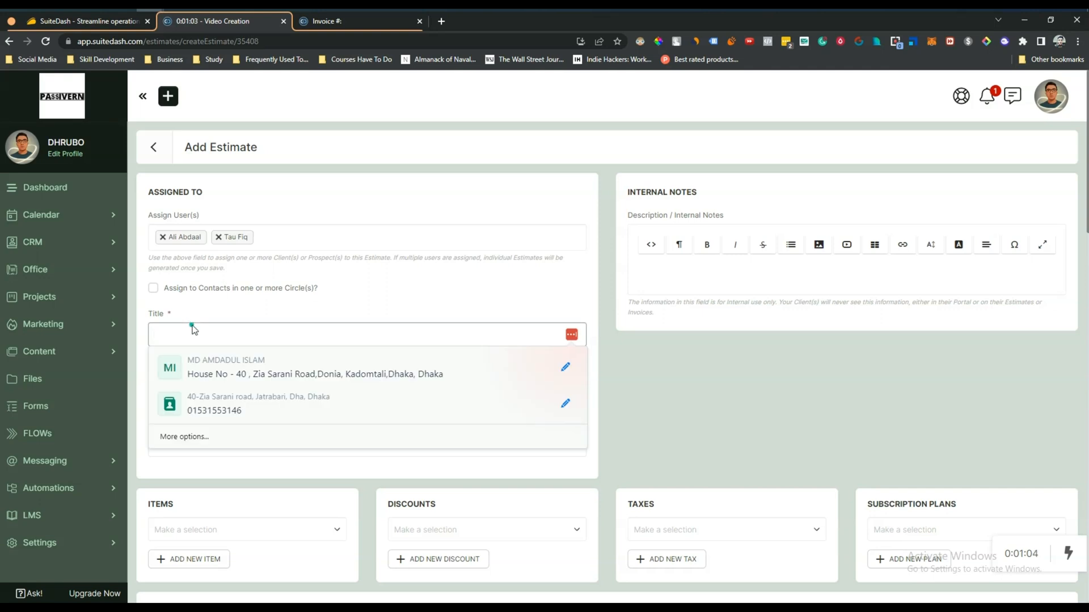
text(Estimate #)
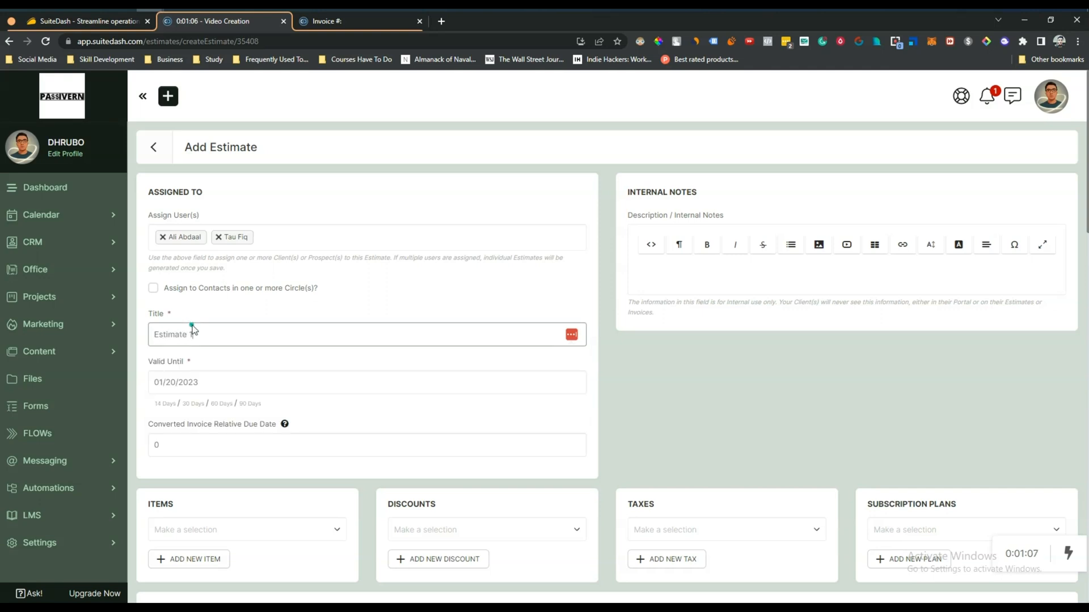
click(240, 384)
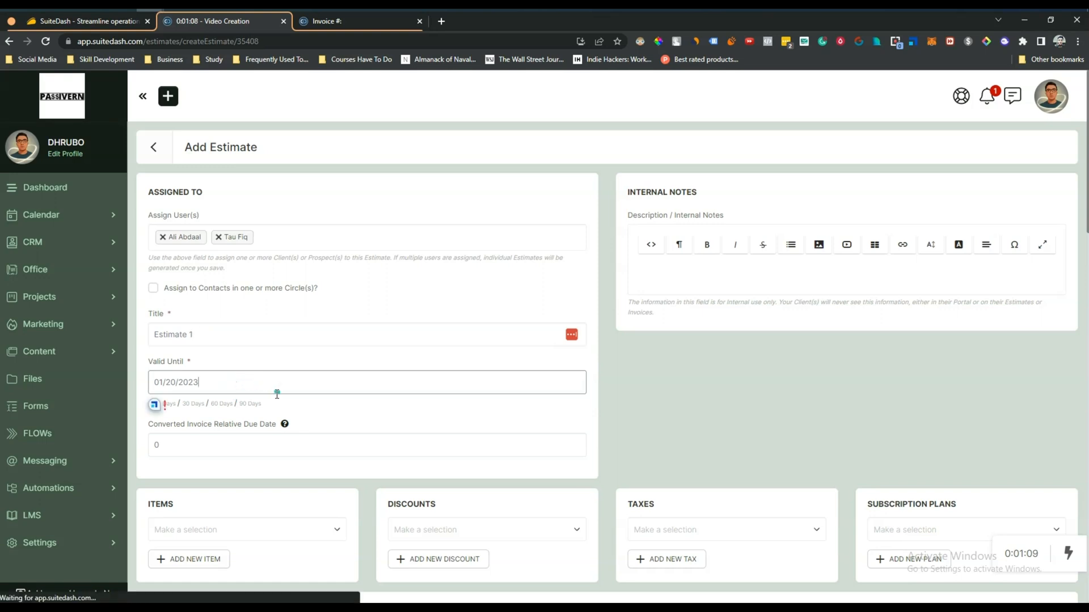
click(327, 501)
Set the converted invoice's relative due date to 21 and paste the copied SuiteDash introduction text into the estimate's internal notes.
click(165, 445)
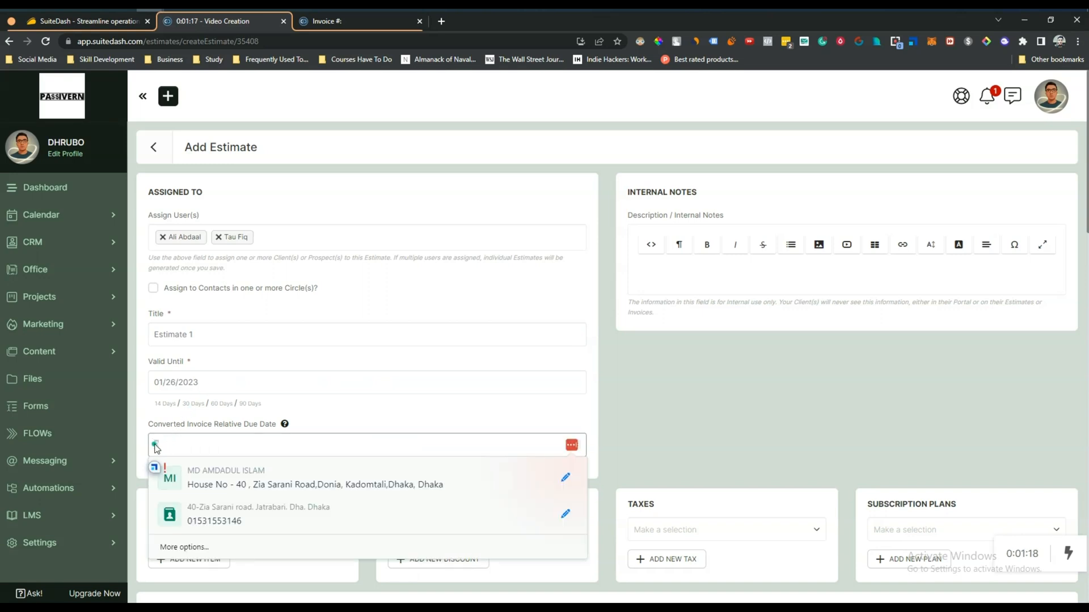
text(68)
click(156, 446)
text(21)
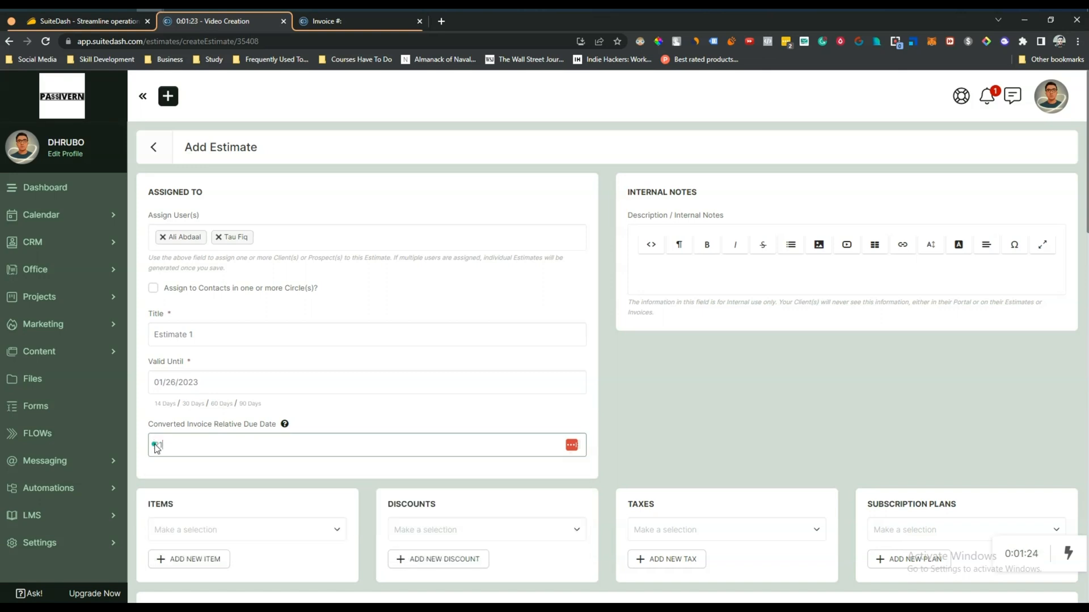
mouse_move(285, 426)
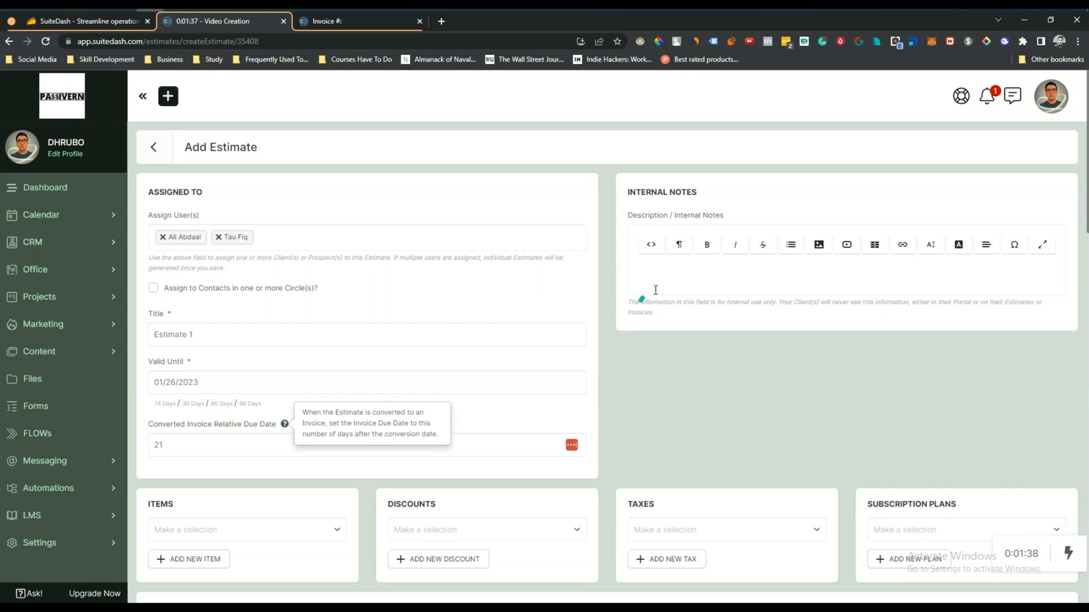
click(659, 277)
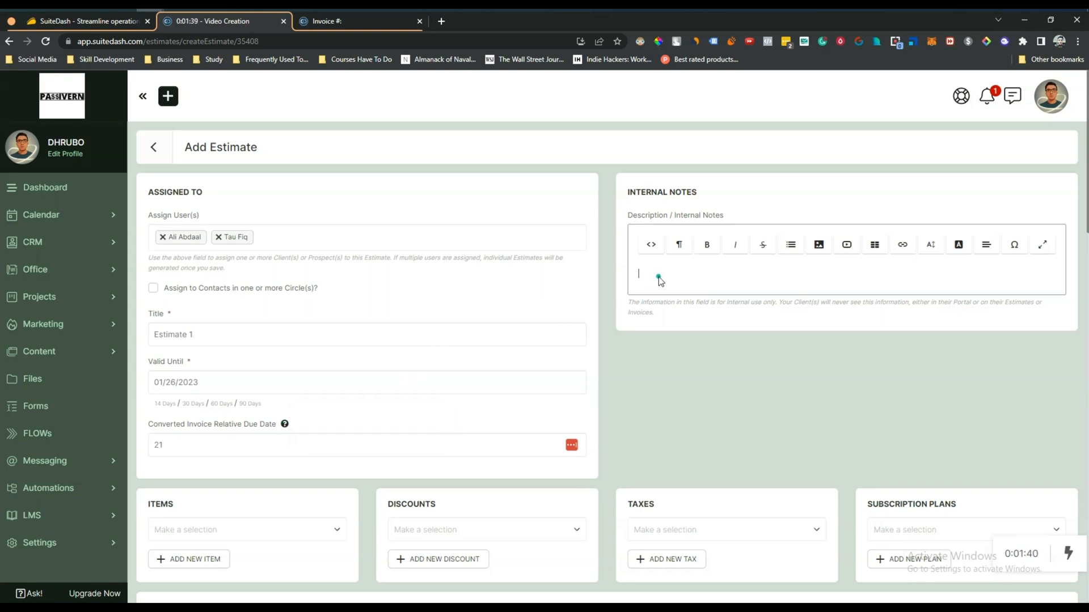
text(Learning all the single-use programs in your business toolkit can feel like you’re setting a formal dinner table. ("You lost me at the third fork.")  You’ve got a budding business to manage, and you don’t want to waste time wrestling with a mishmash of tools that’ll never work together.  You need a complete platform that consolidates all the software you need to run your business like a pro.  Say hello to SuiteDash.)
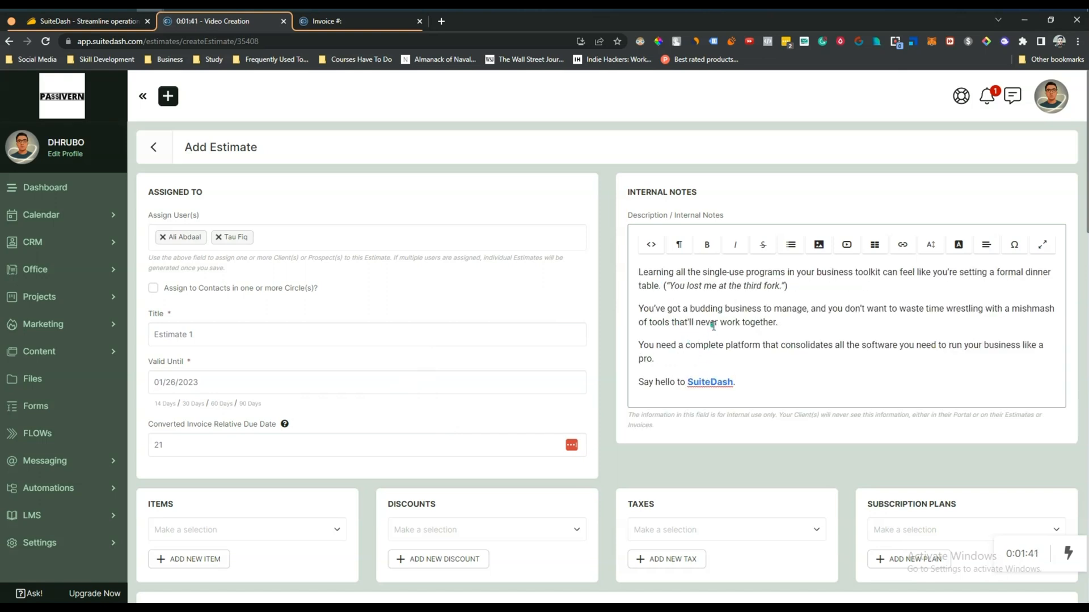
Check the estimate's Items section for saved items to choose from.
scroll(762, 410, down, 2)
click(208, 417)
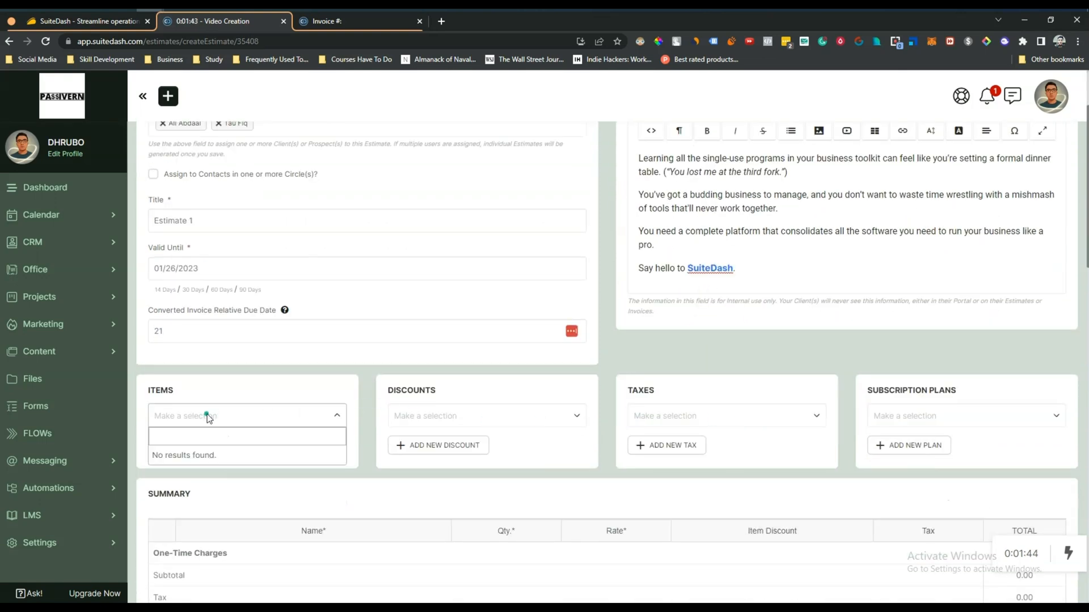
click(227, 383)
scroll(215, 381, down, 2)
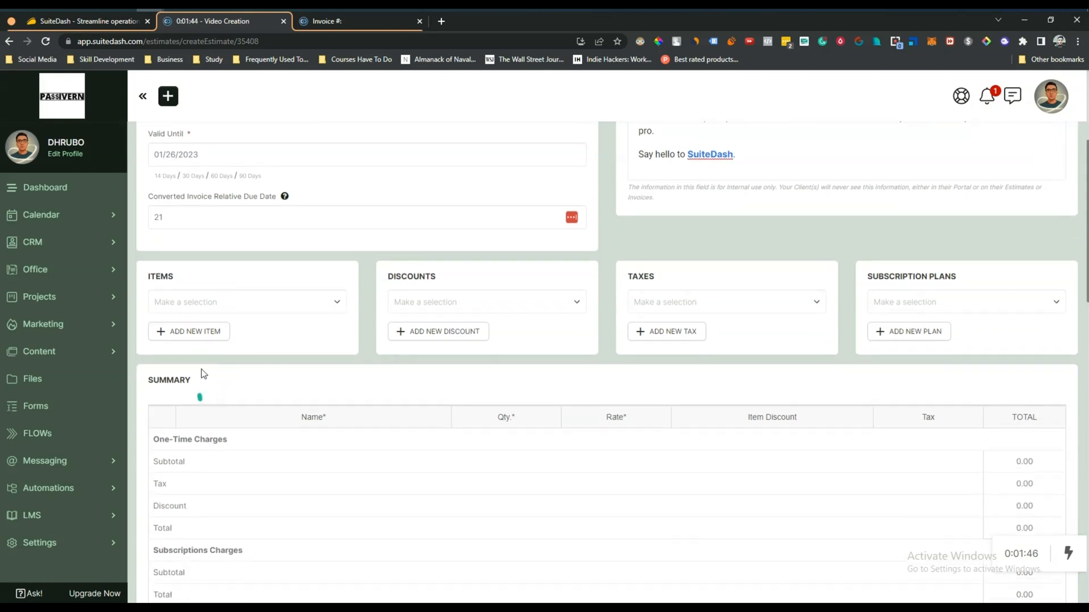
click(216, 301)
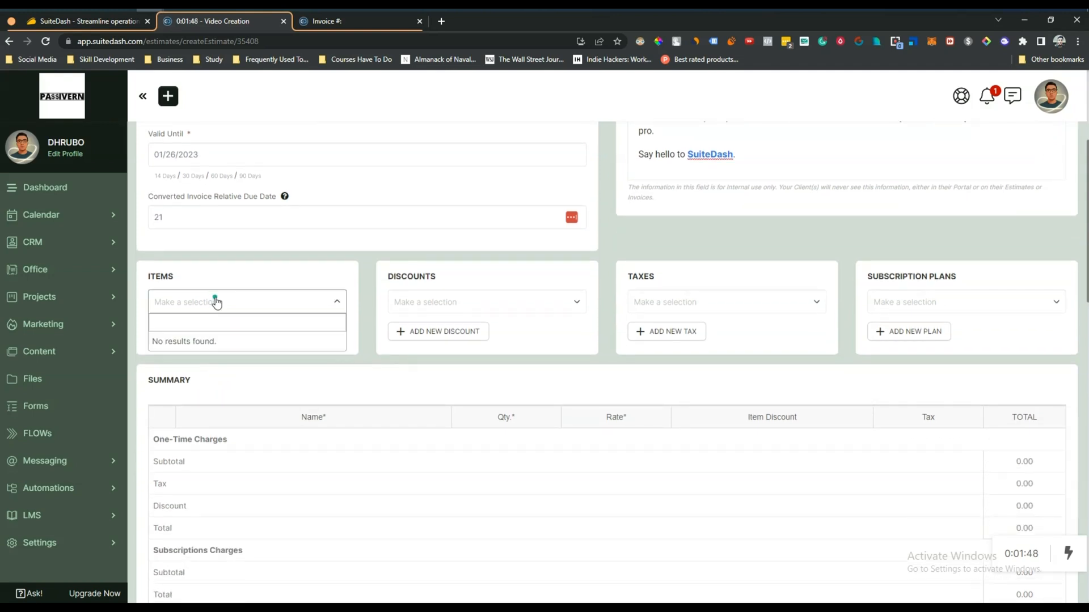
click(216, 302)
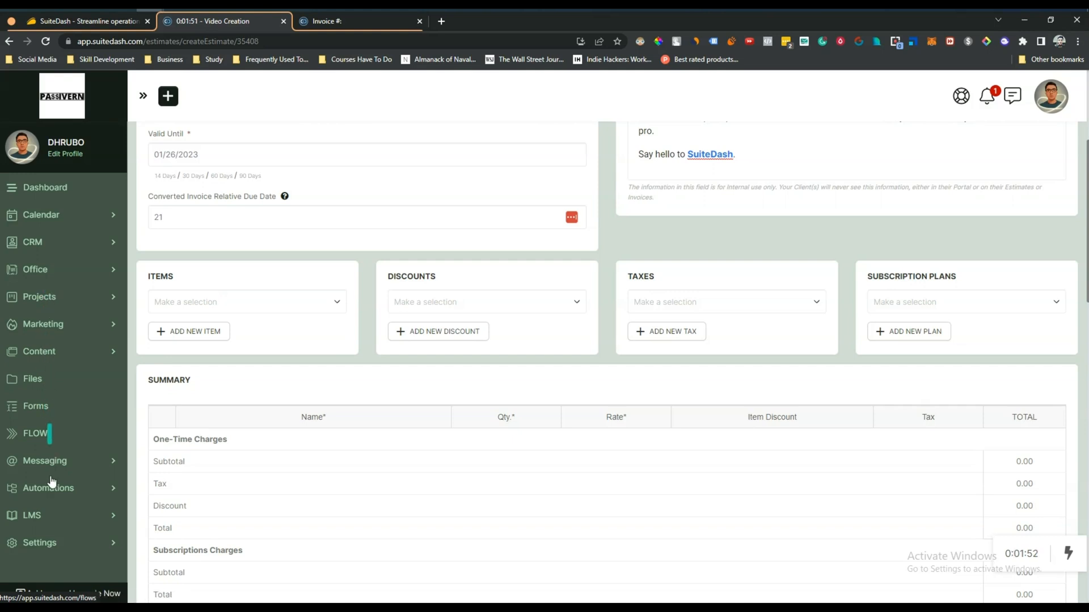
Start a new item titled "Item 1" with the copied text as description, a rate of 76 and a quantity of 34.
click(216, 334)
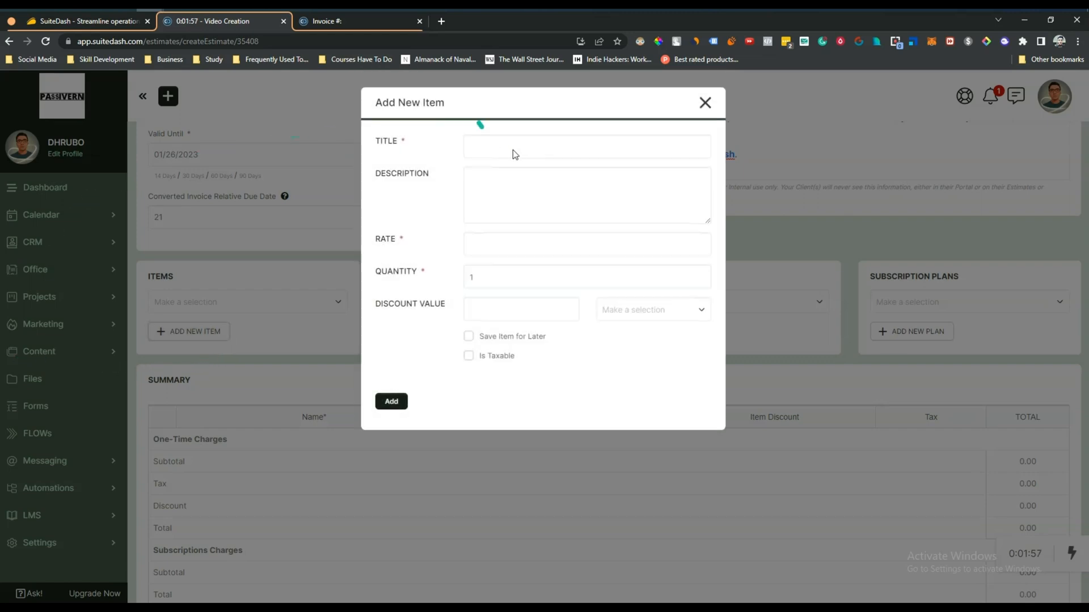
click(513, 149)
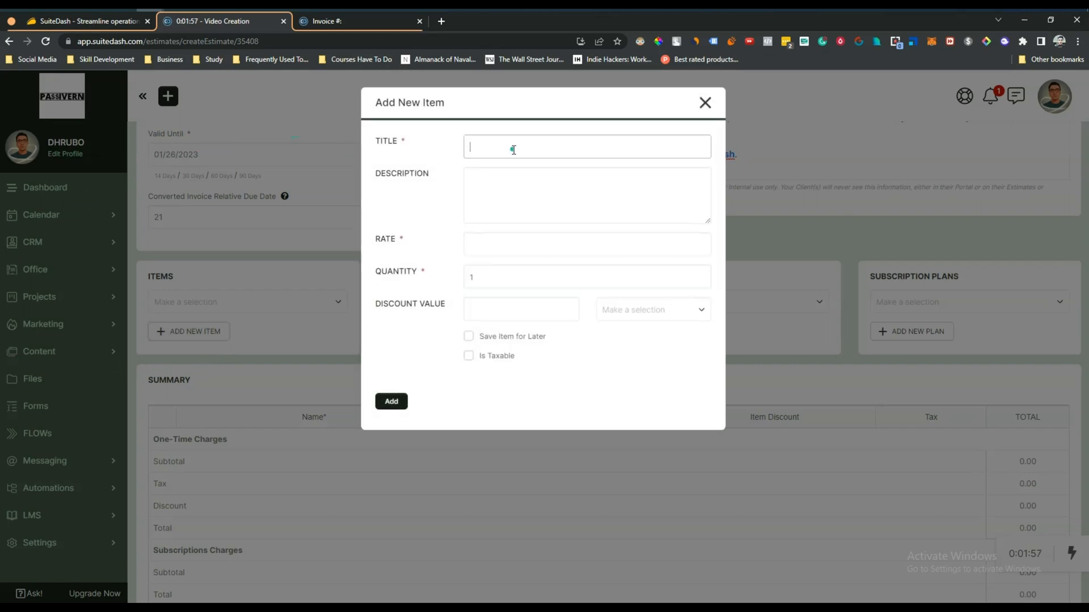
text(Item 1)
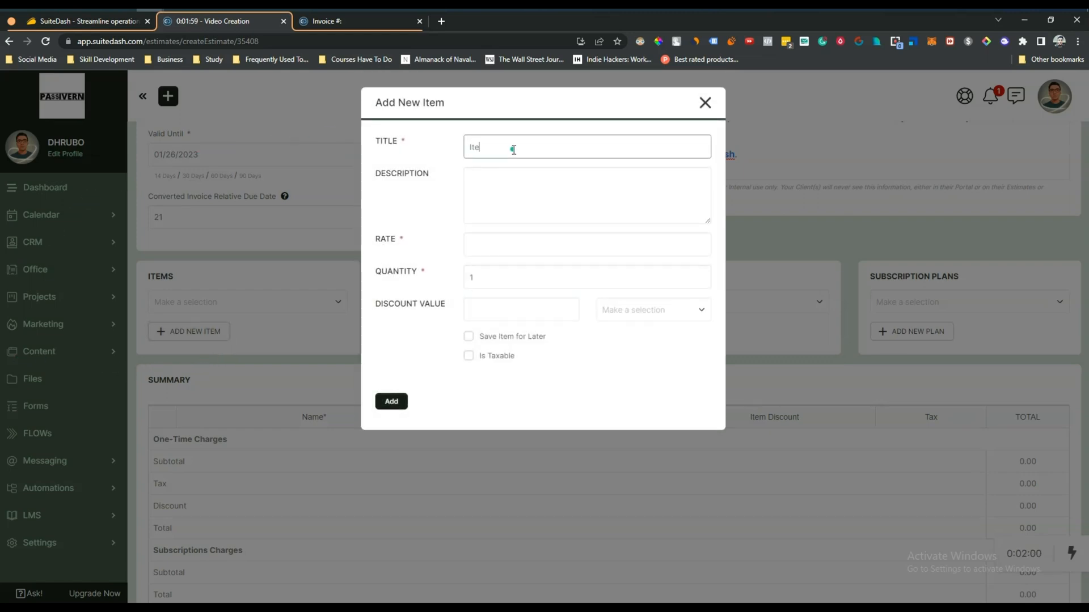
click(524, 197)
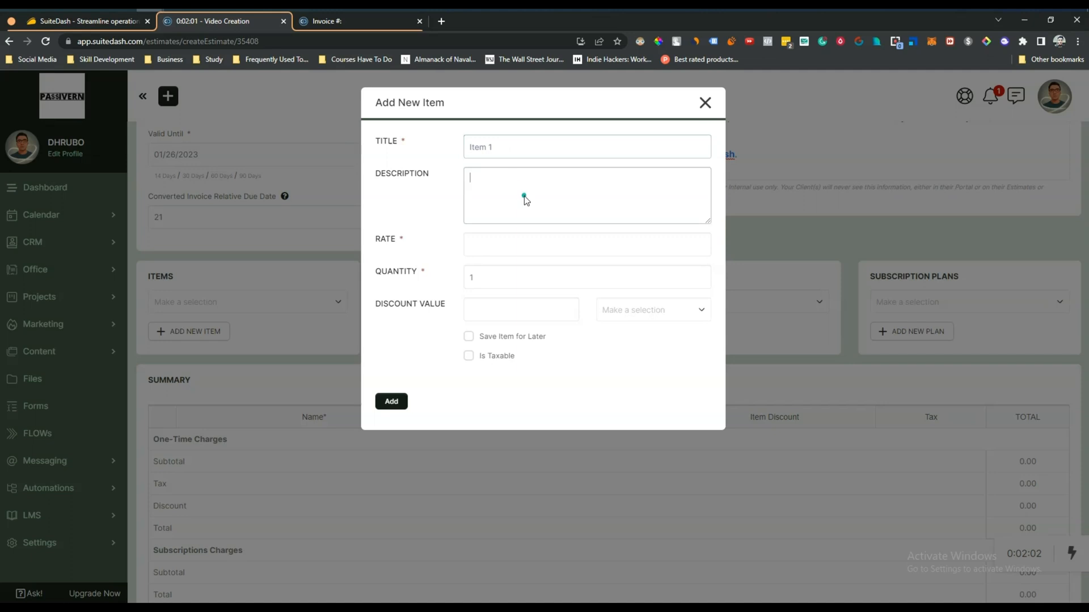
key(ctrl+v)
click(512, 248)
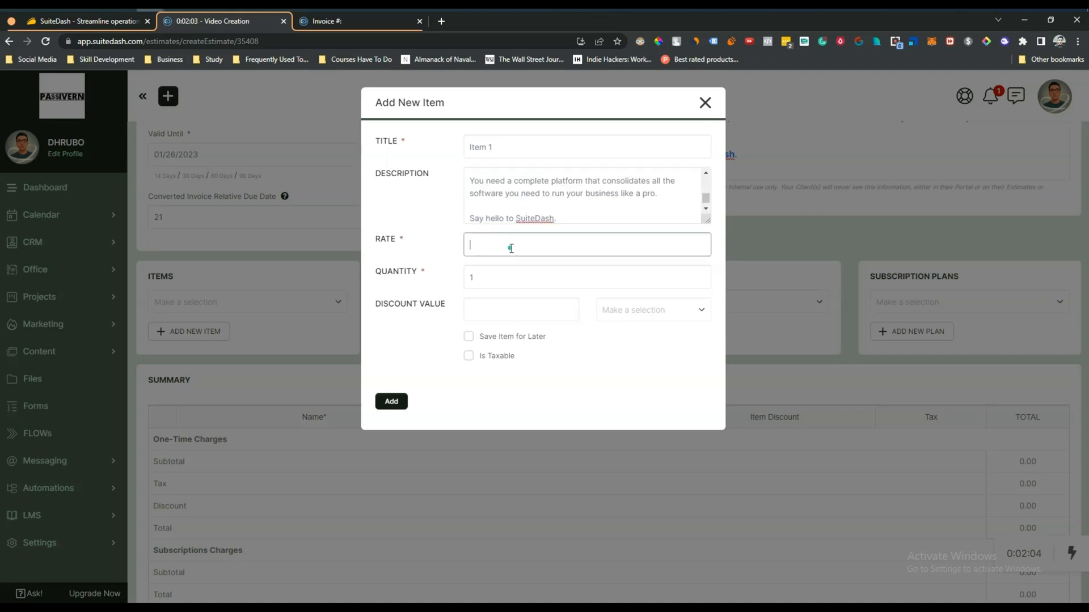
text(76)
click(490, 280)
key(BackSpace)
text(34)
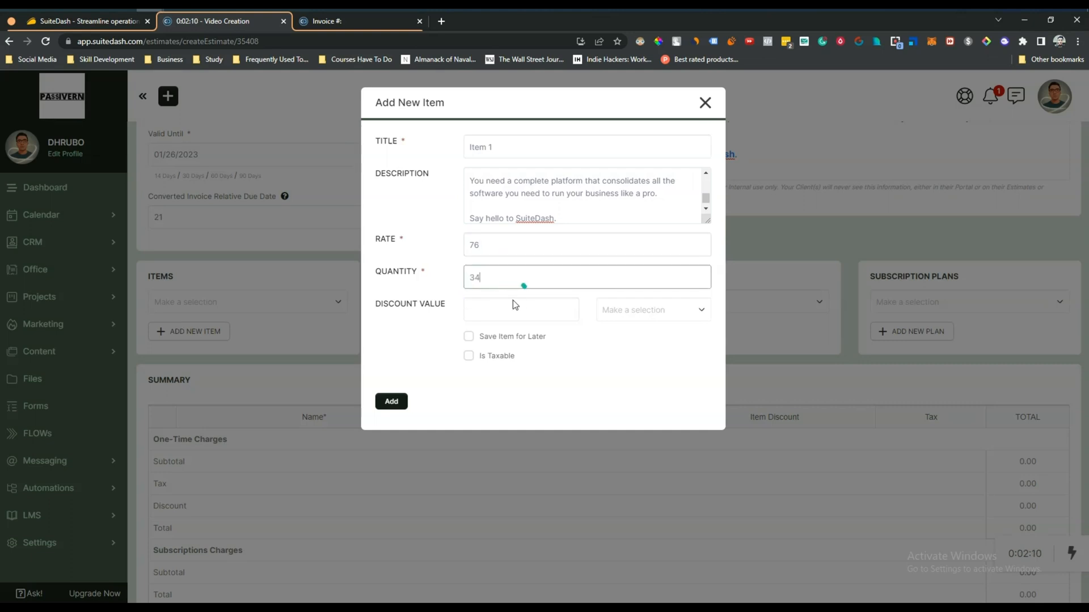
Give the item a discount of 4 percent, mark it to save for later and add it to the estimate.
click(500, 307)
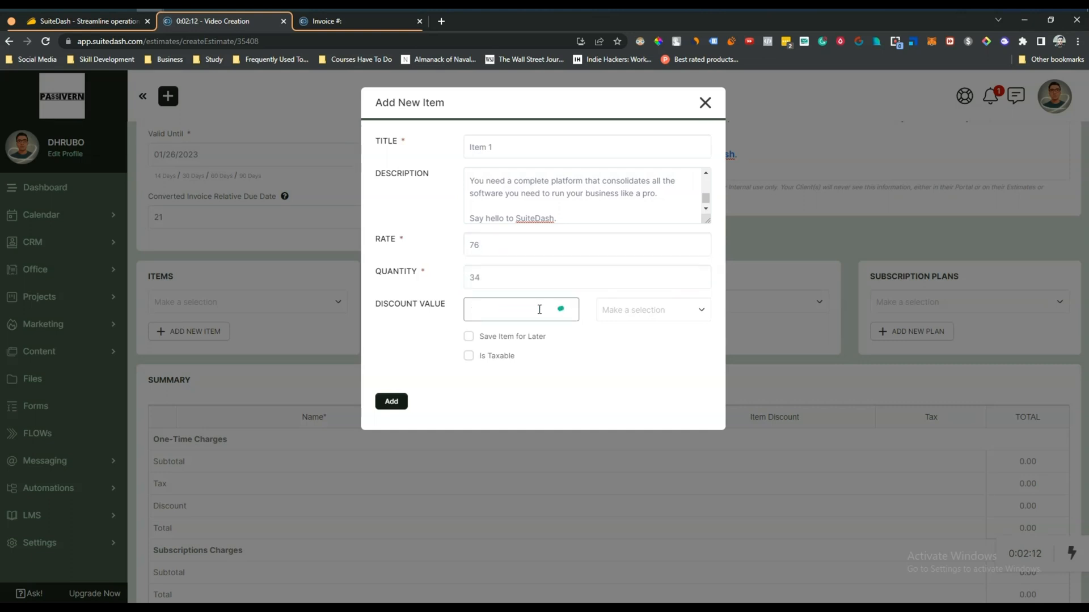
text(4)
click(611, 311)
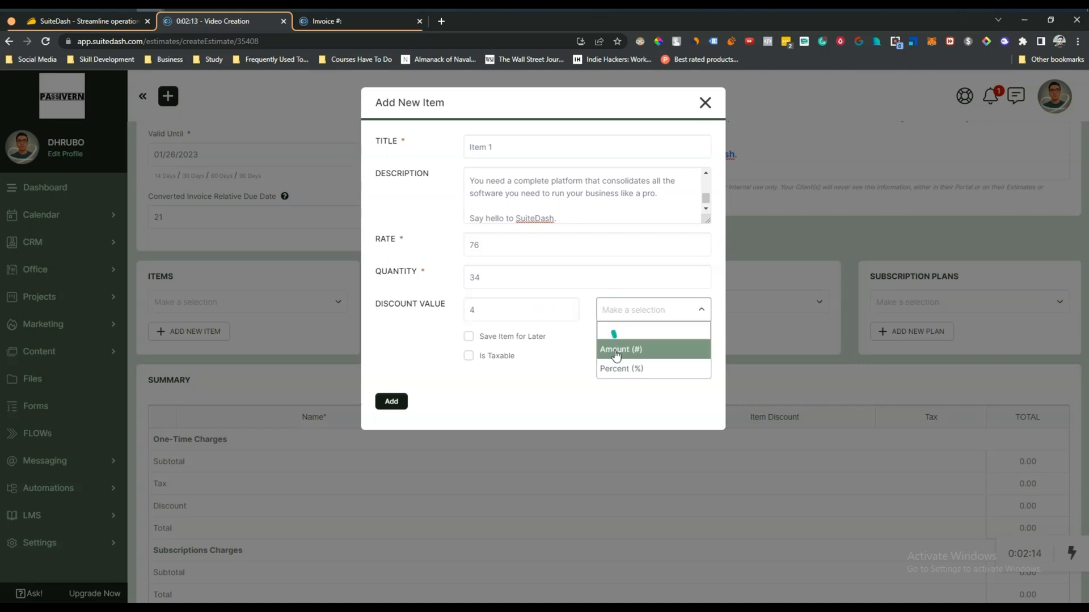
click(608, 370)
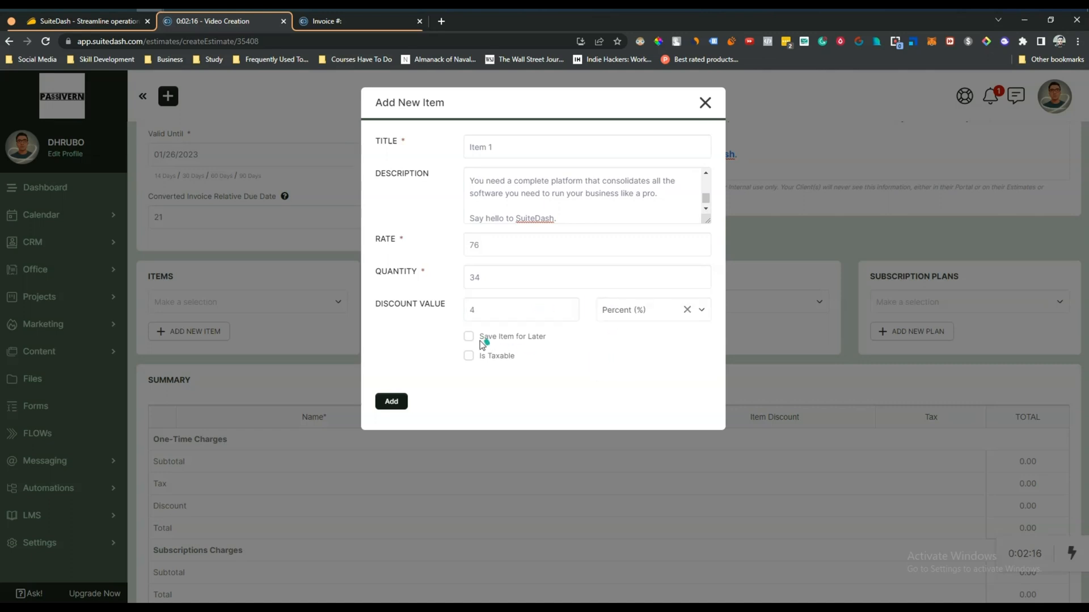
click(468, 338)
click(389, 402)
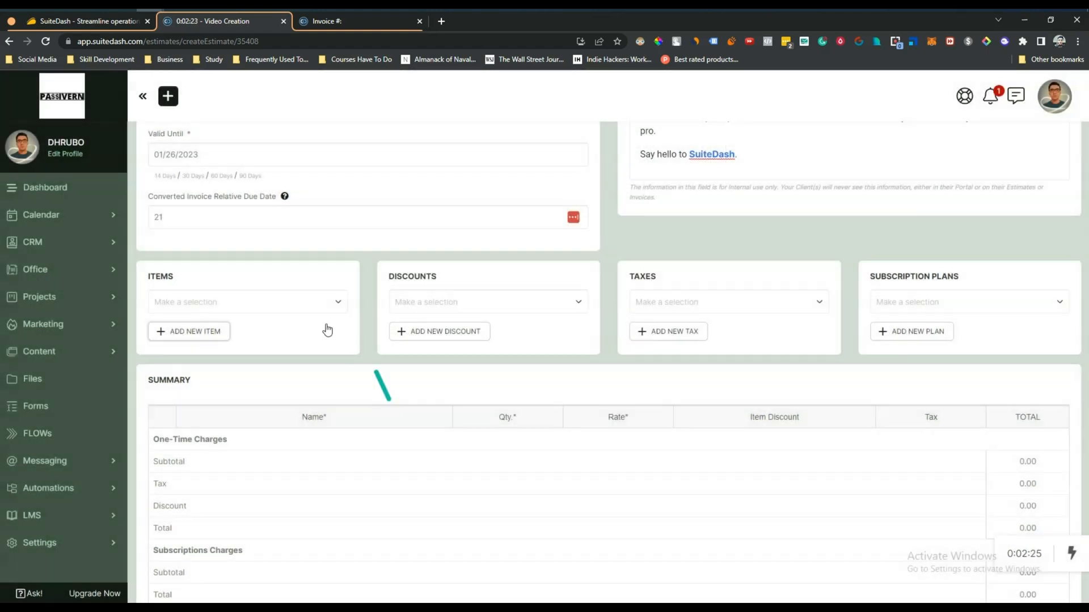
click(249, 302)
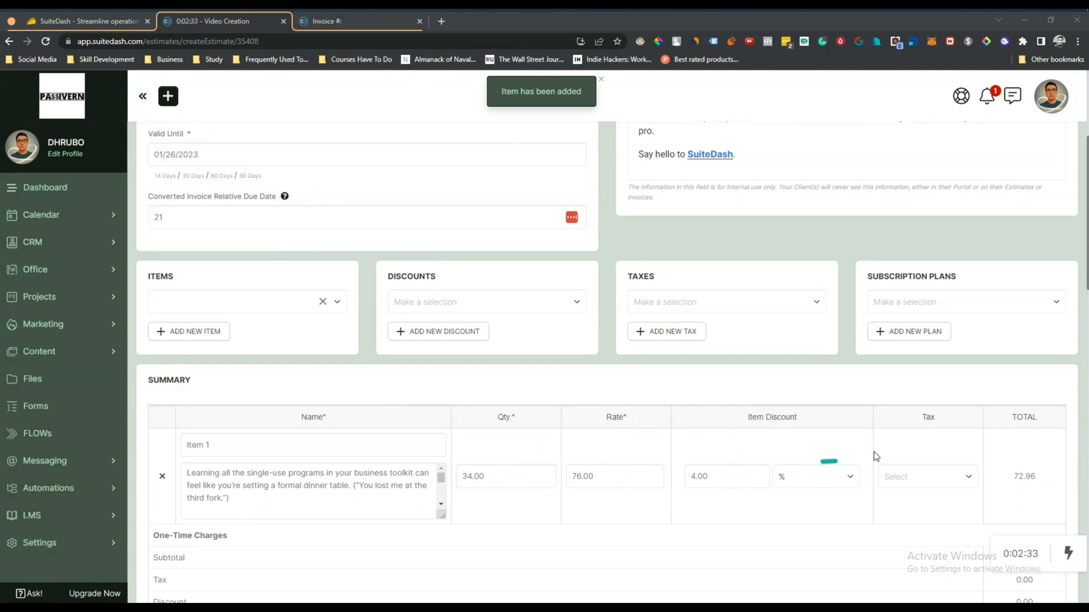
Check the tax choices for Item 1 and review the charges in the estimate summary.
click(920, 481)
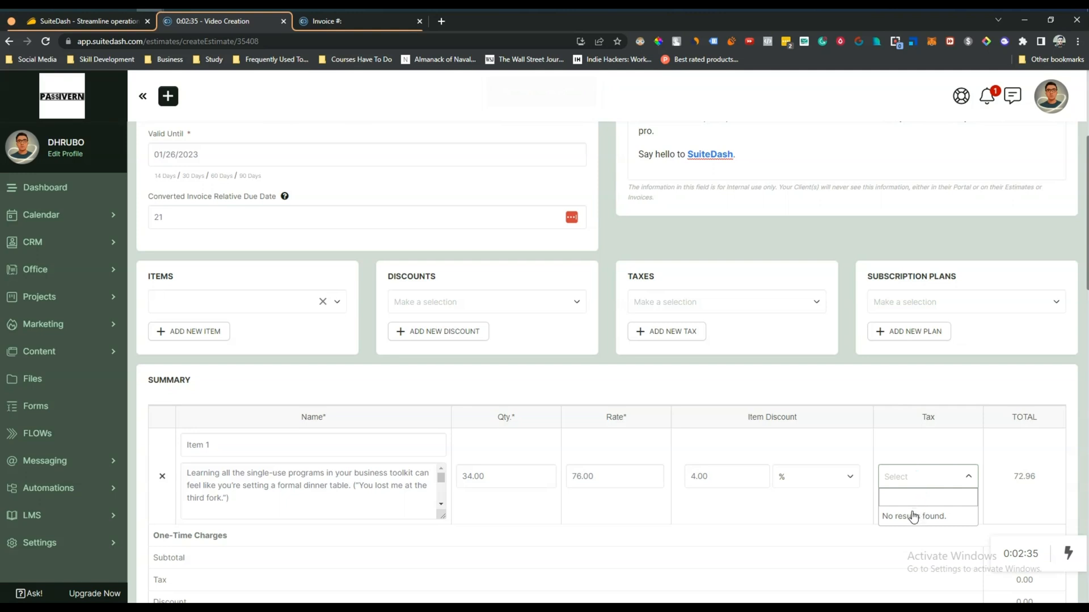
click(920, 390)
scroll(920, 389, down, 2)
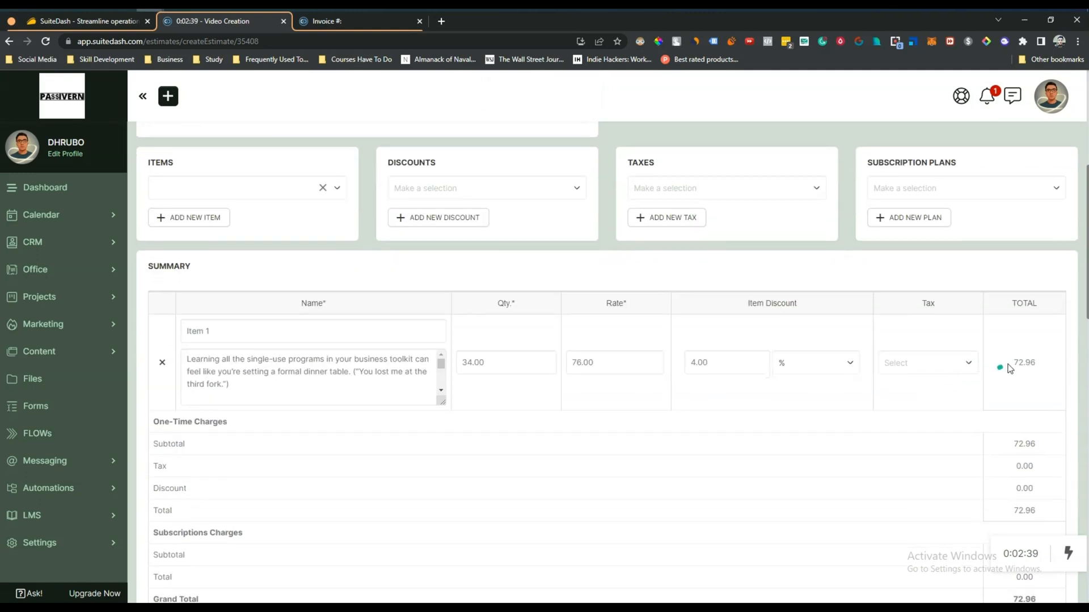
click(940, 365)
click(925, 281)
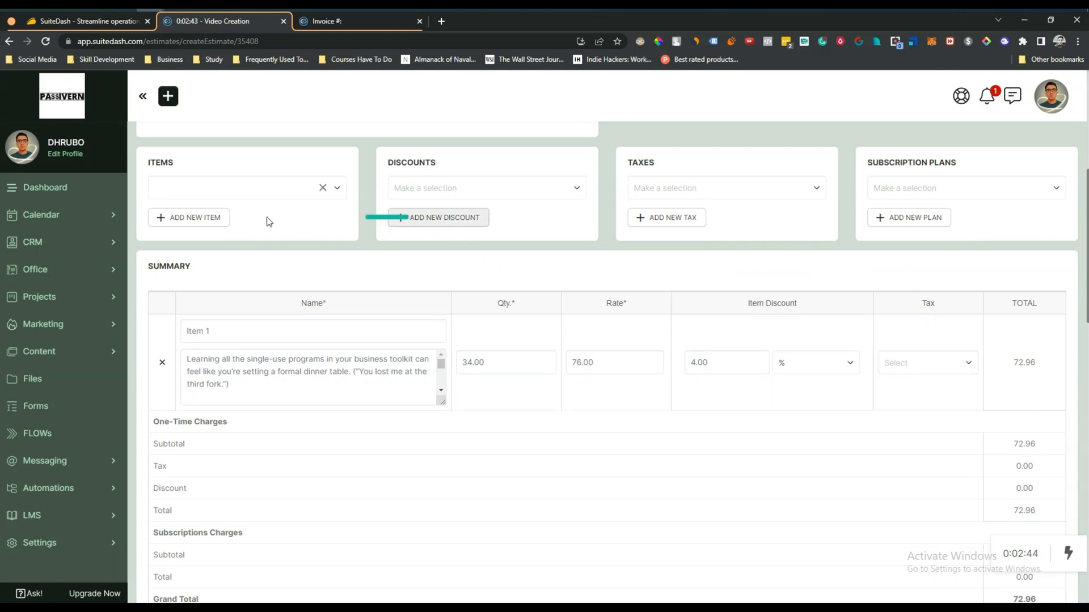
click(188, 222)
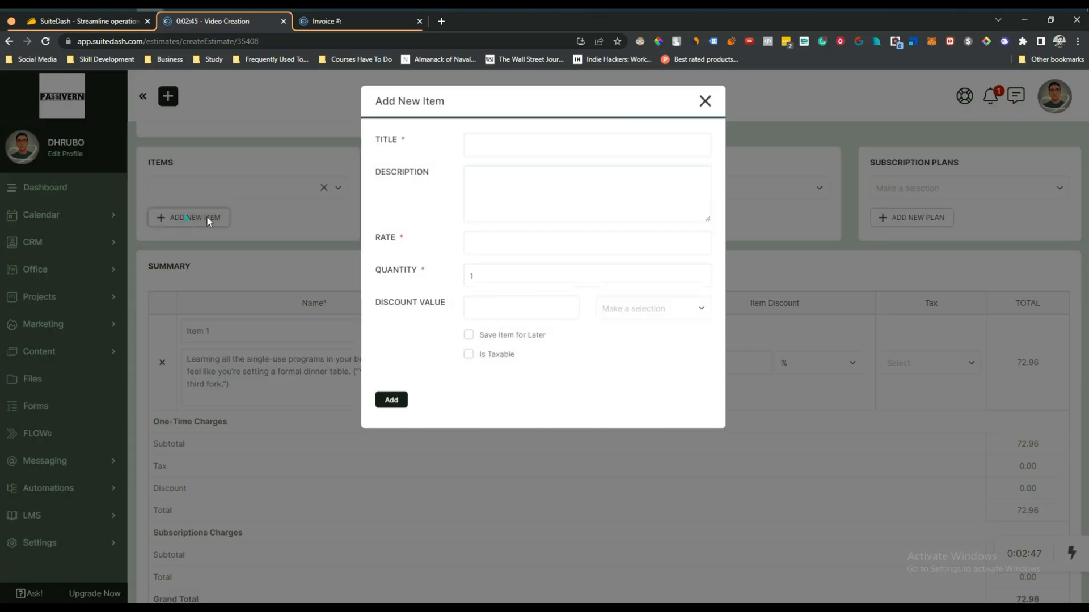
click(705, 103)
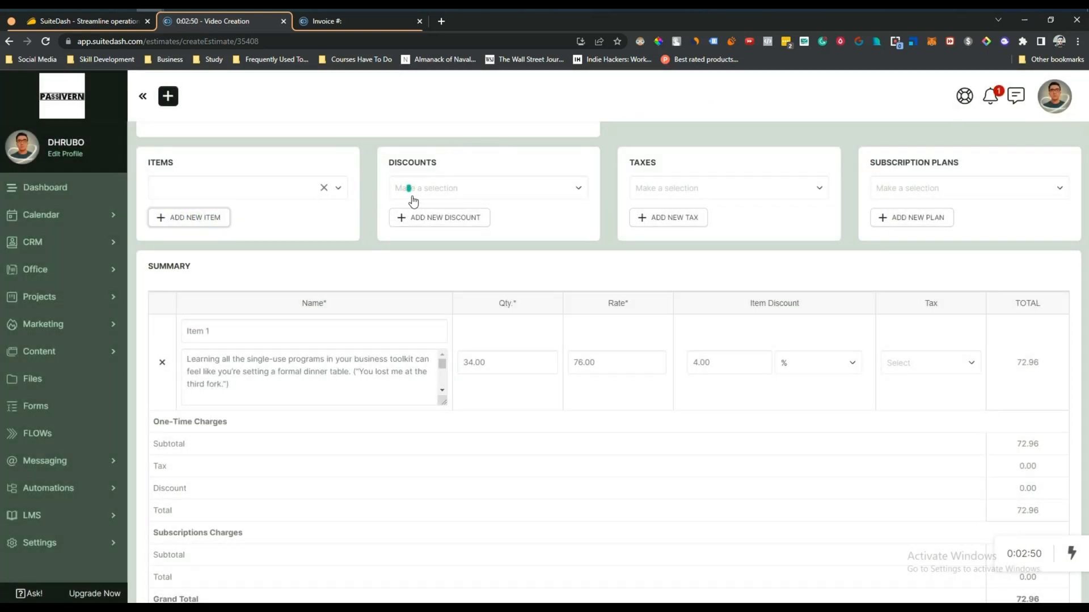
Start a new tax for the estimate named "Tax 1" with the copied text as its description.
click(661, 223)
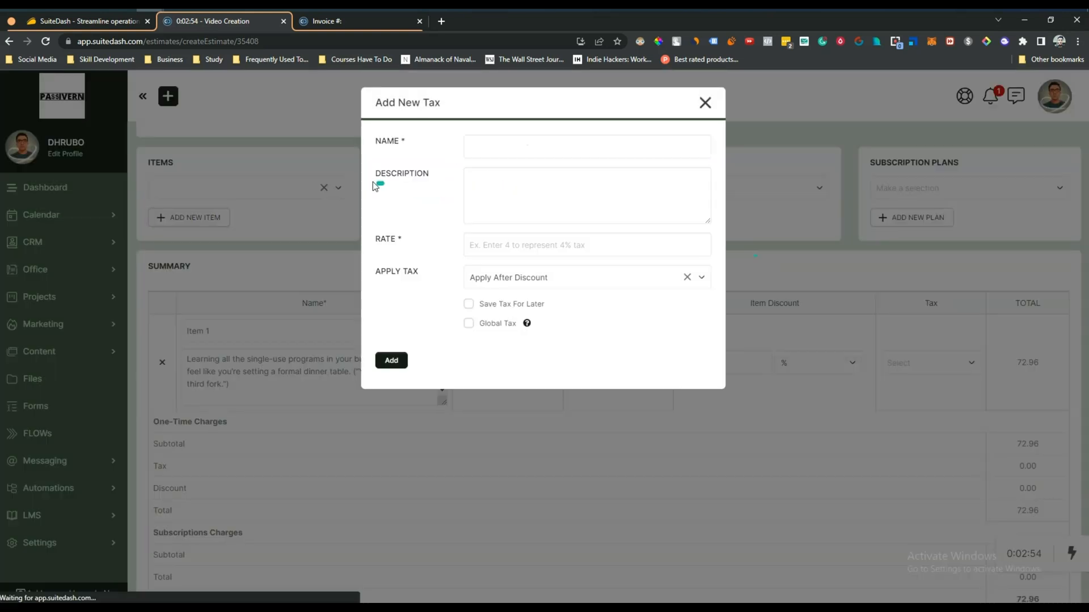
click(493, 152)
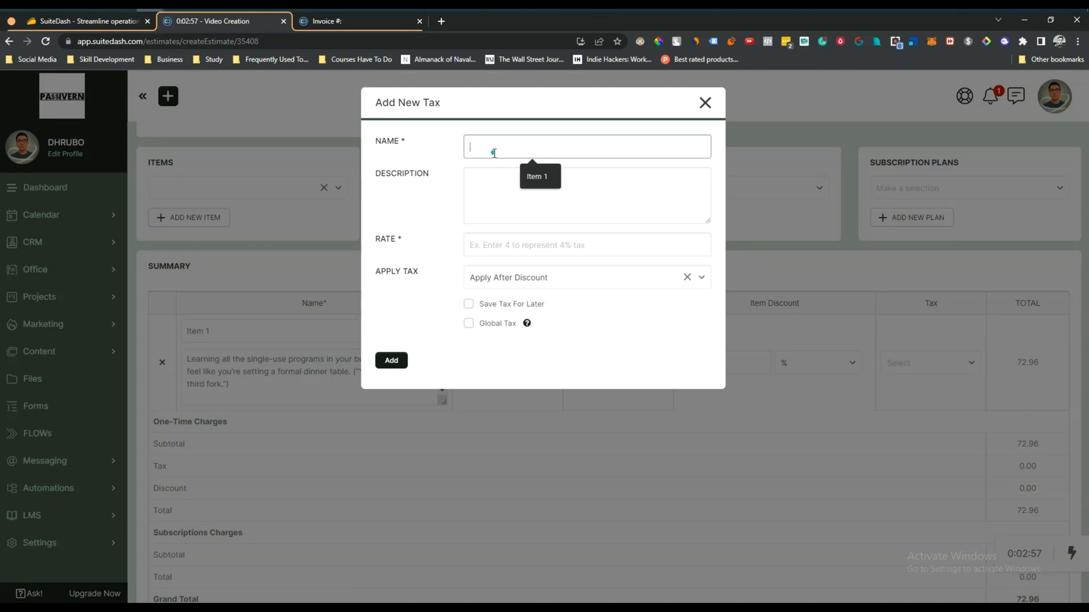
text(Tax)
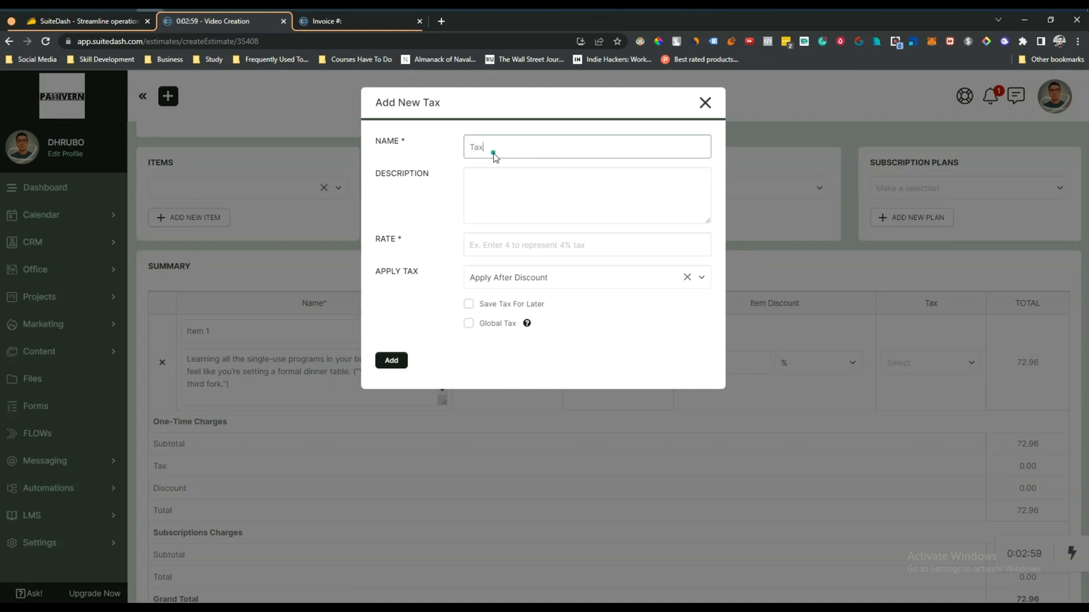
text( 1)
click(517, 177)
key(ctrl+v)
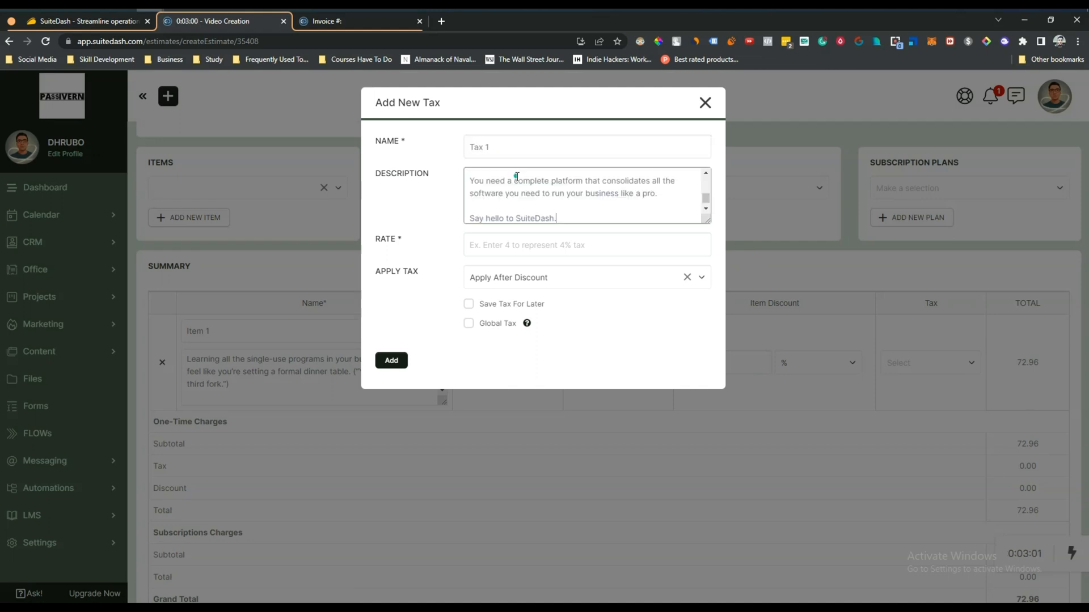
Give the tax a rate of 15, applied after discount, mark it to save for later and as global, and add it.
click(535, 243)
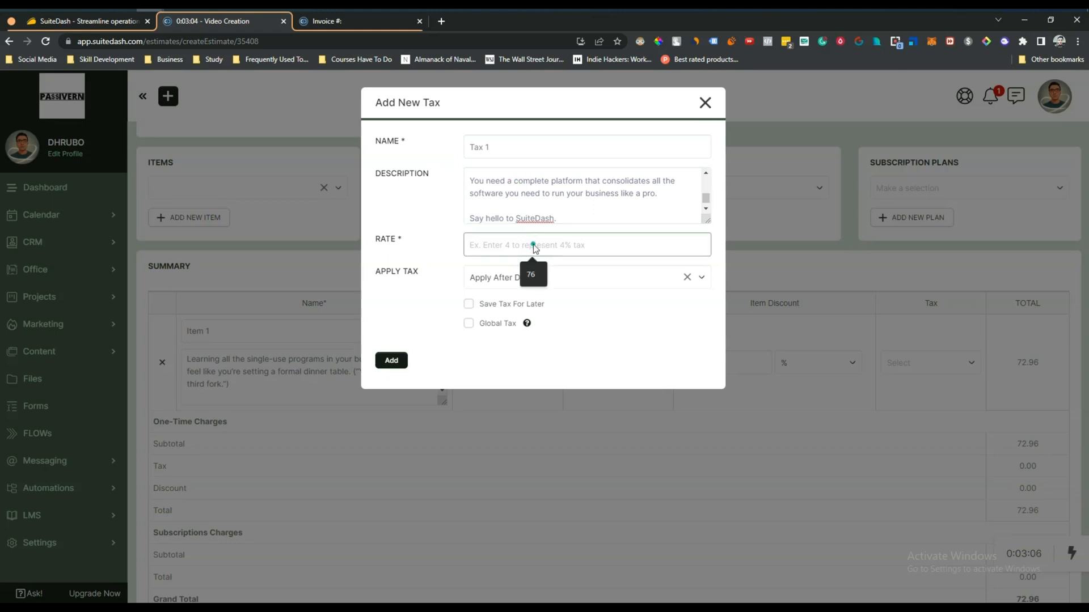
text(55)
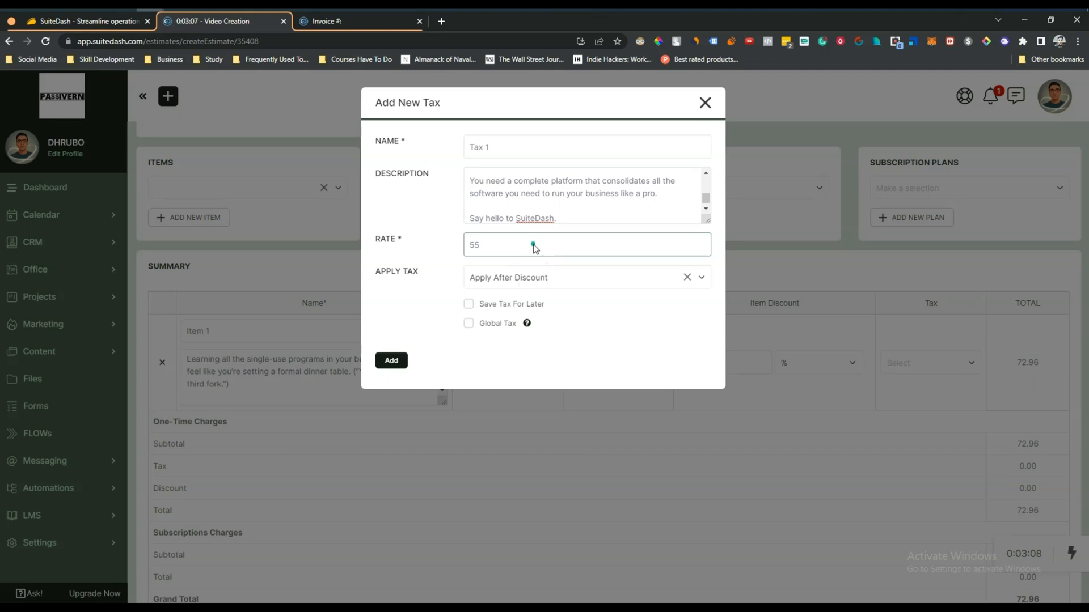
key(BackSpace)
text(15)
click(510, 282)
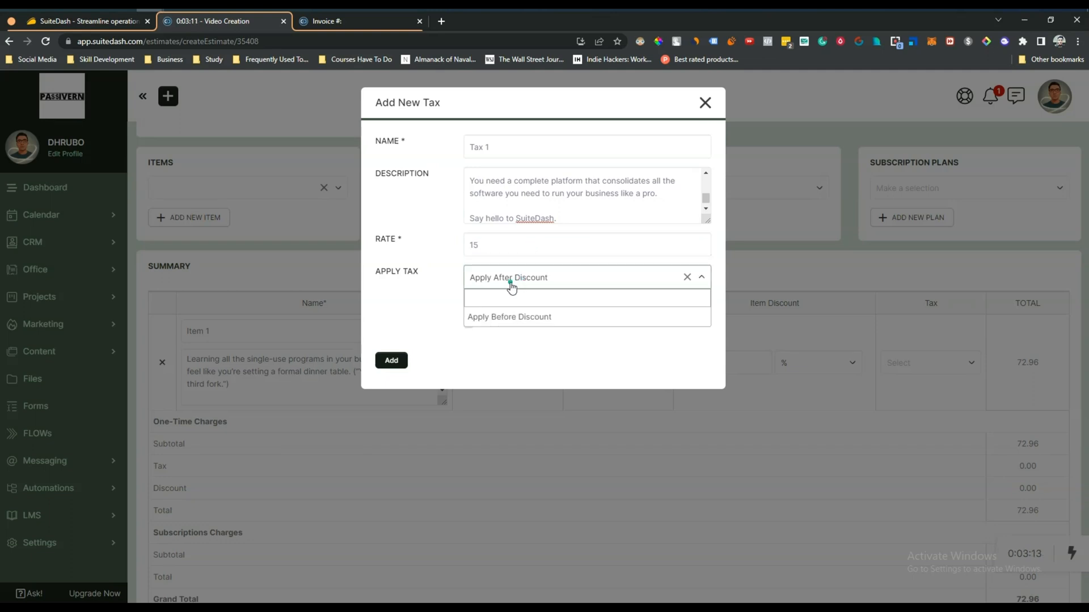
click(476, 265)
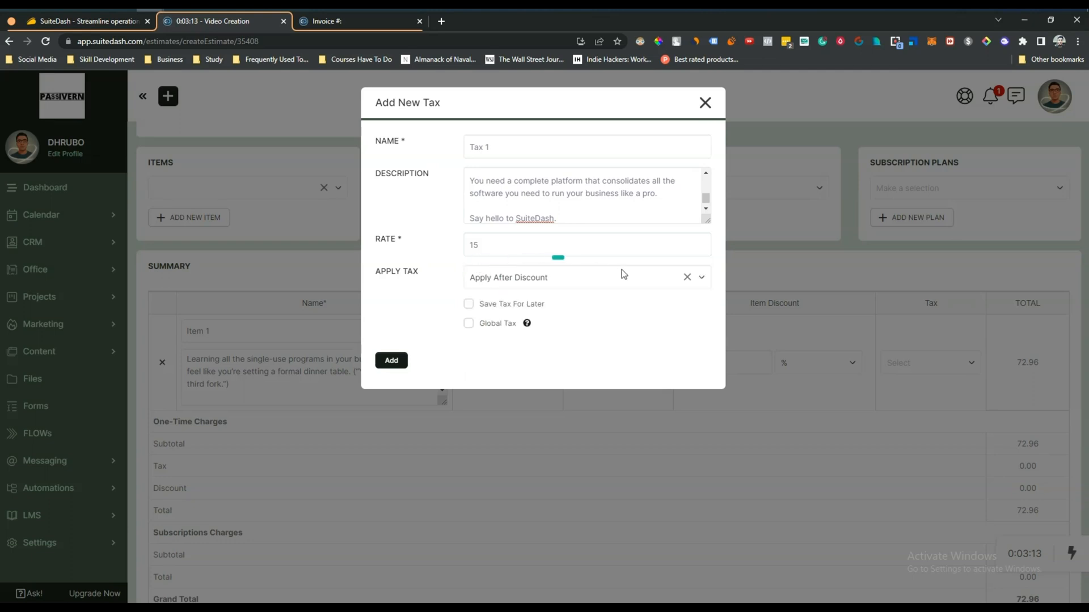
click(469, 308)
click(469, 324)
click(401, 360)
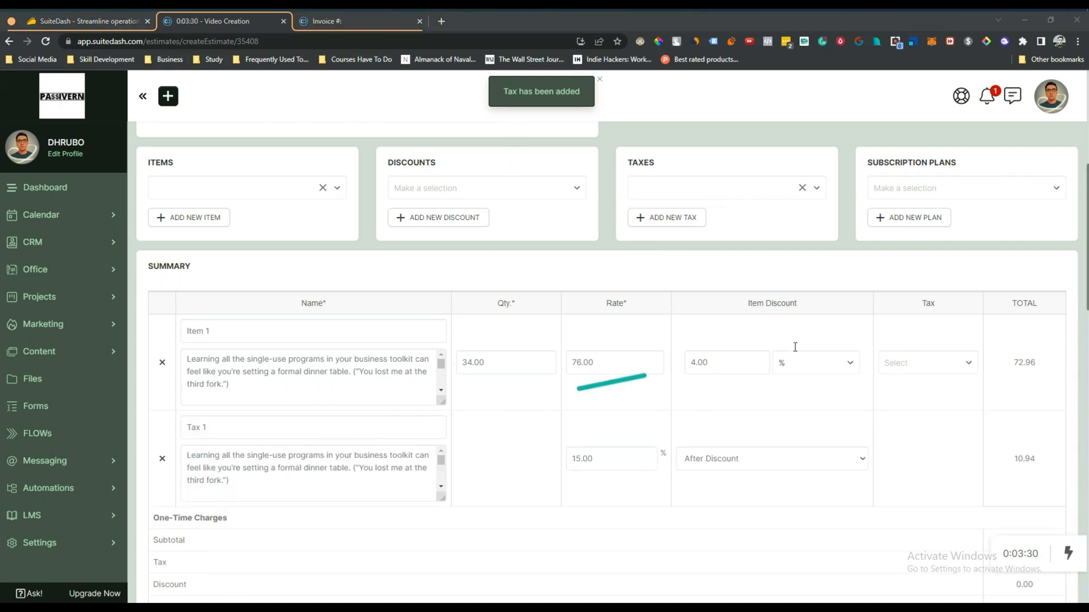
Apply Tax 1 to Item 1 and review the one-time charges in the summary.
click(899, 366)
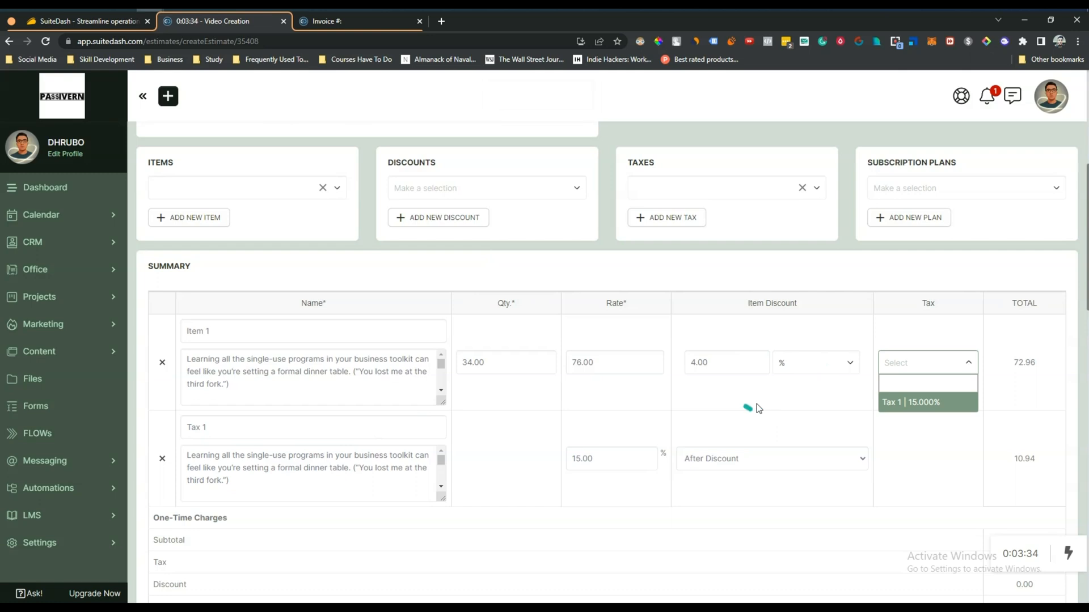
click(904, 404)
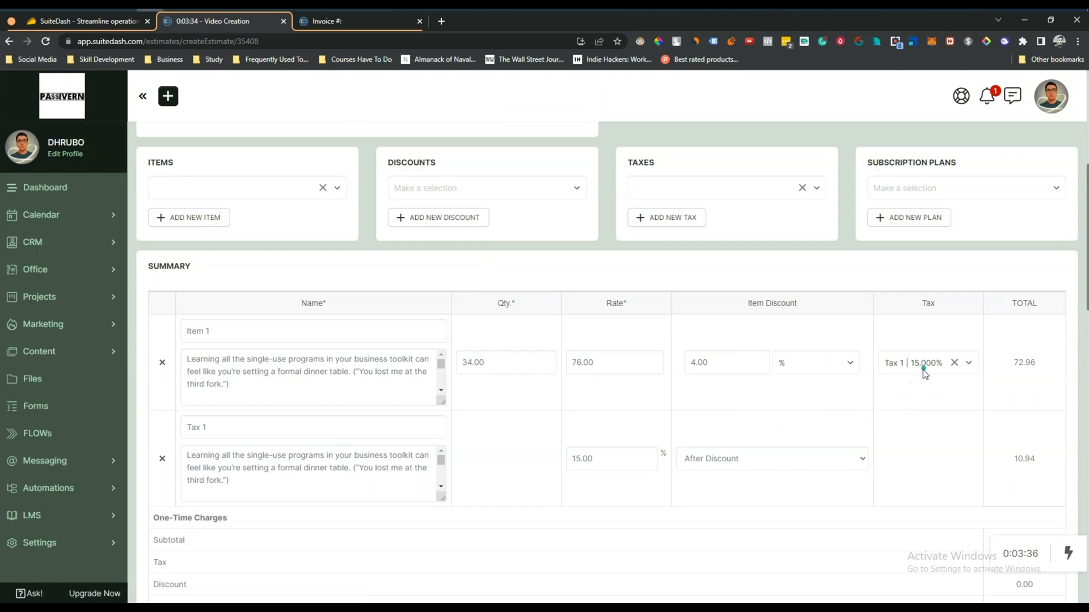
scroll(234, 510, down, 3)
drag(964, 371, 1048, 445)
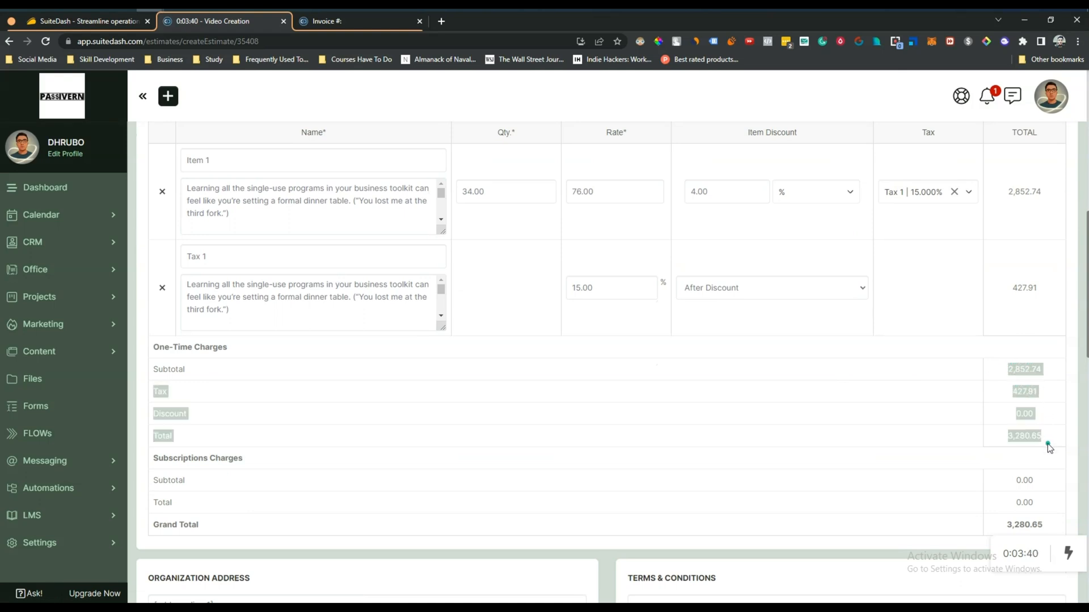
scroll(1028, 481, down, 1)
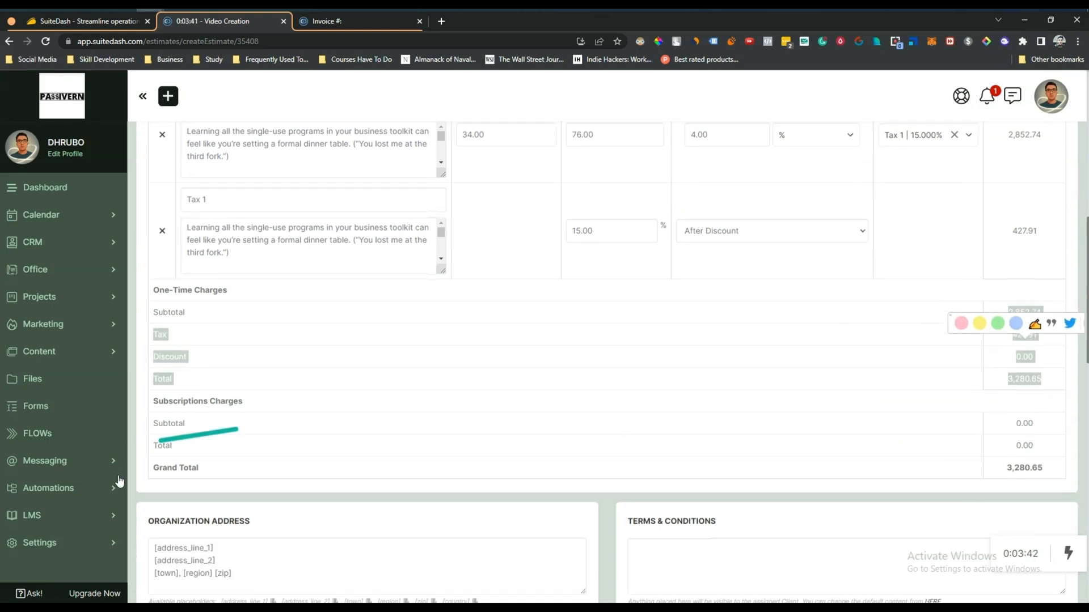
Fill the estimate's Terms & Conditions, Note and Payment Description with the copied text.
scroll(211, 523, down, 2)
click(199, 457)
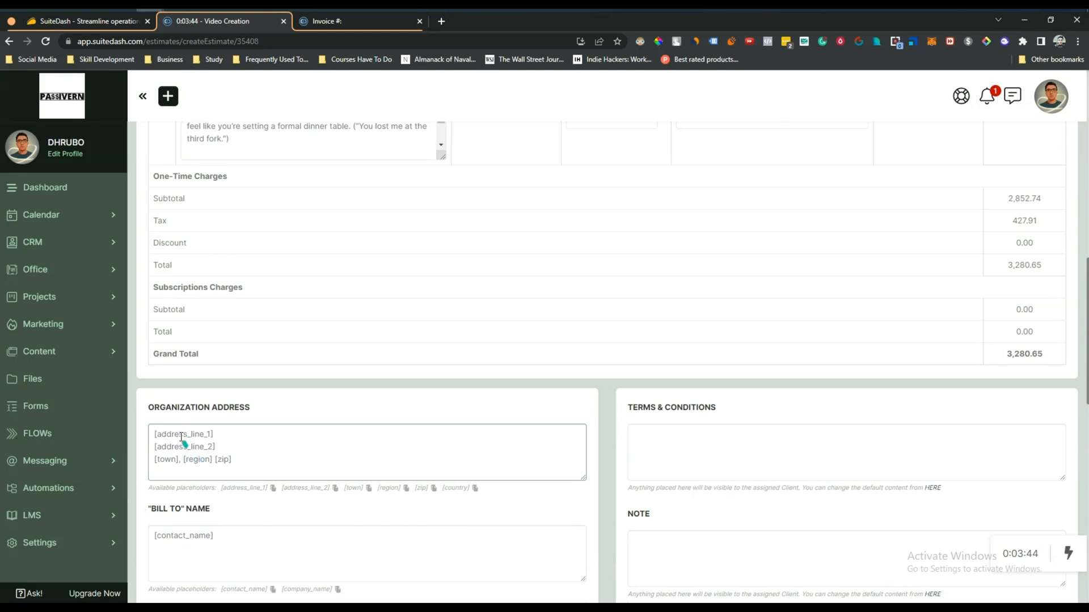
click(663, 435)
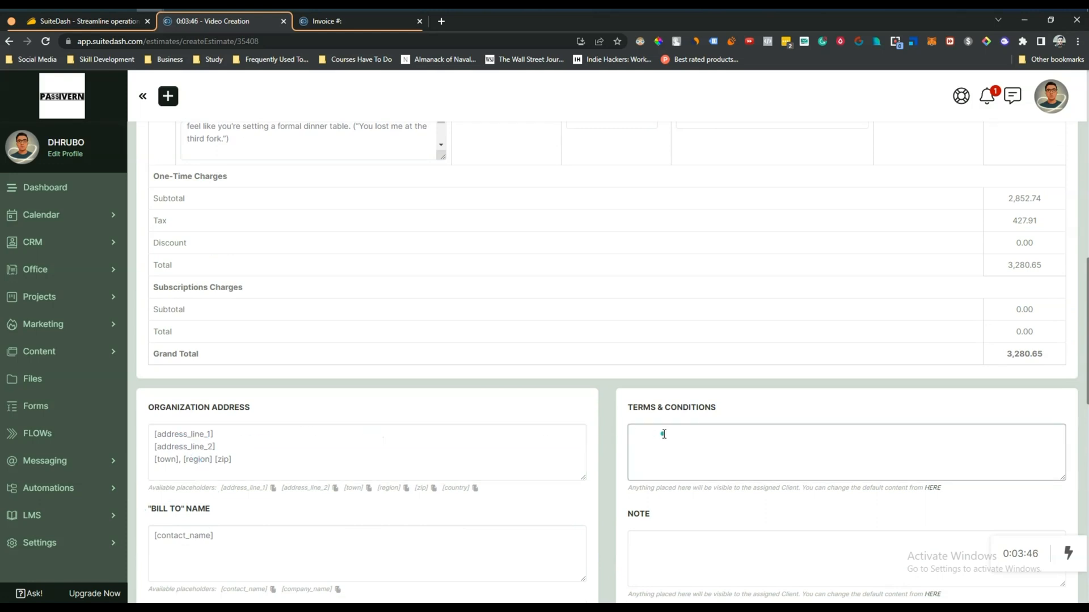
key(ctrl+v)
scroll(658, 508, down, 1)
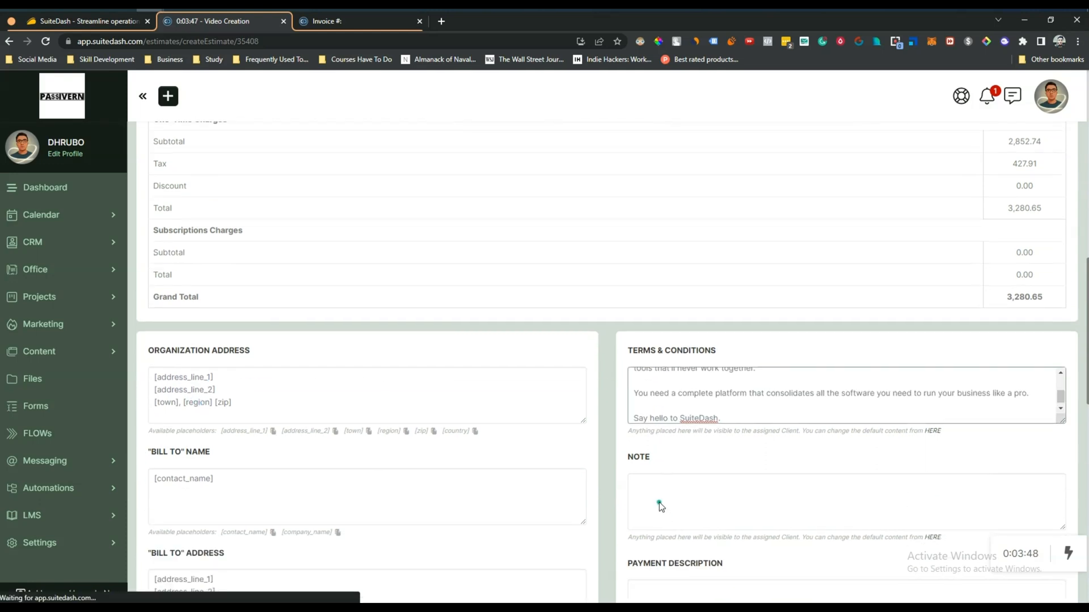
click(658, 502)
key(ctrl+v)
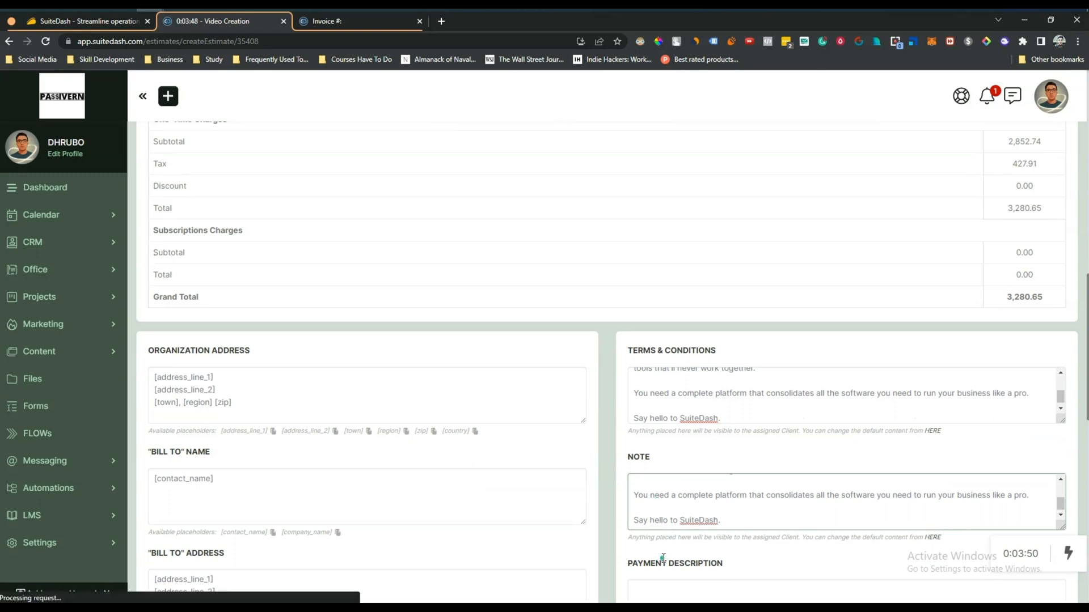
scroll(659, 503, down, 2)
click(658, 485)
key(ctrl+v)
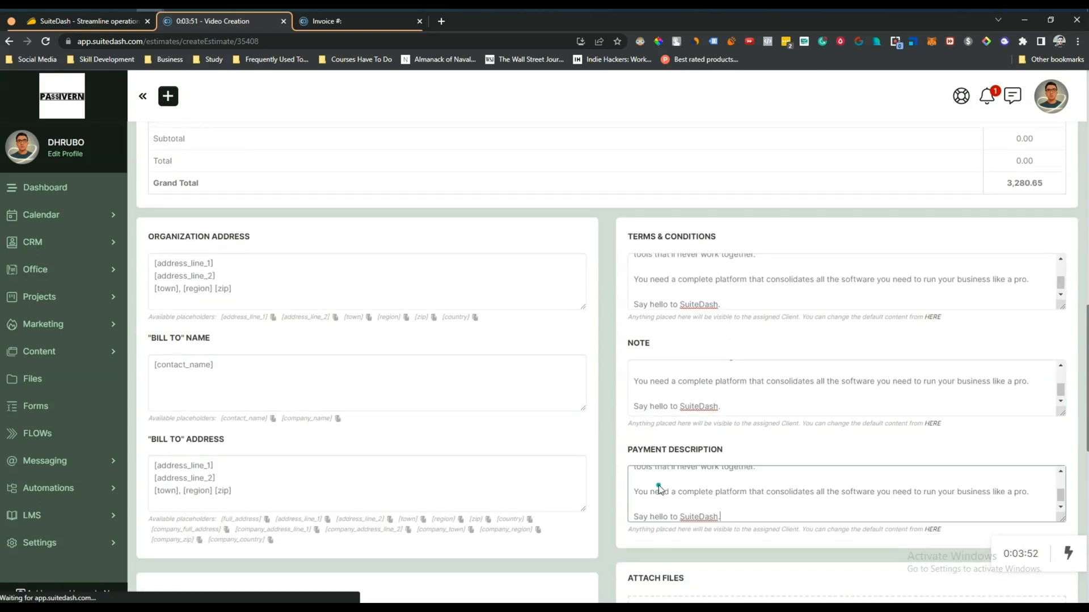
drag(756, 410, 669, 366)
click(705, 377)
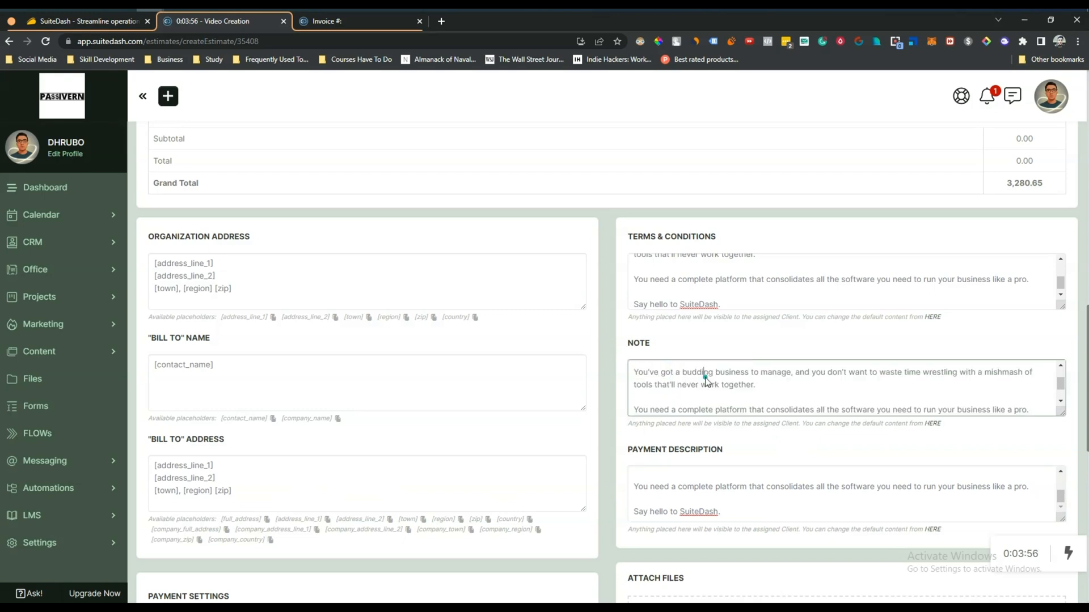
Check the currency choices in the payment settings and try allowing partial payment.
scroll(400, 410, down, 3)
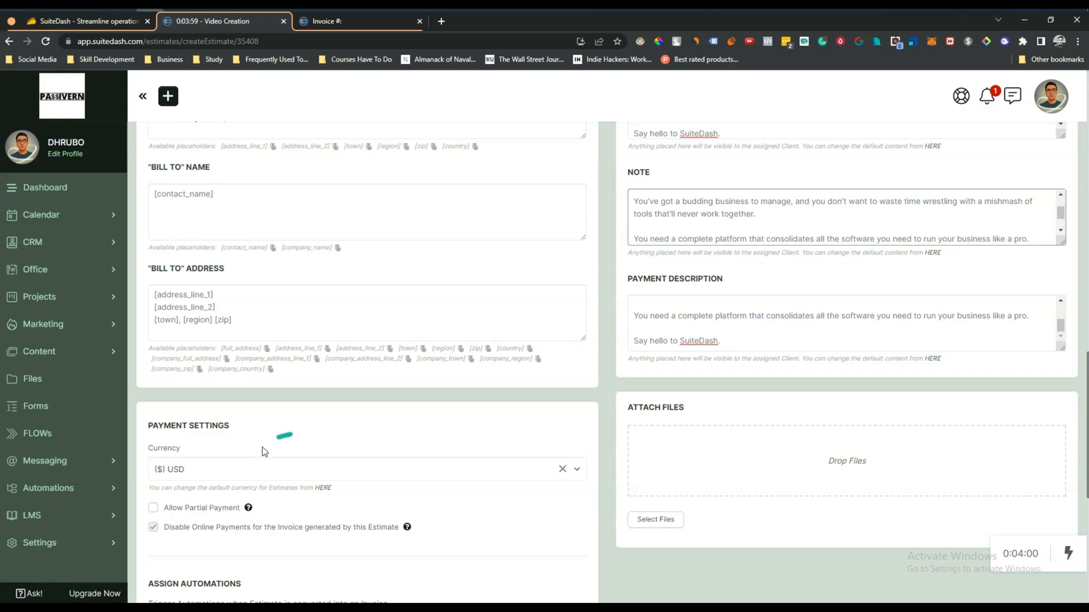
click(238, 478)
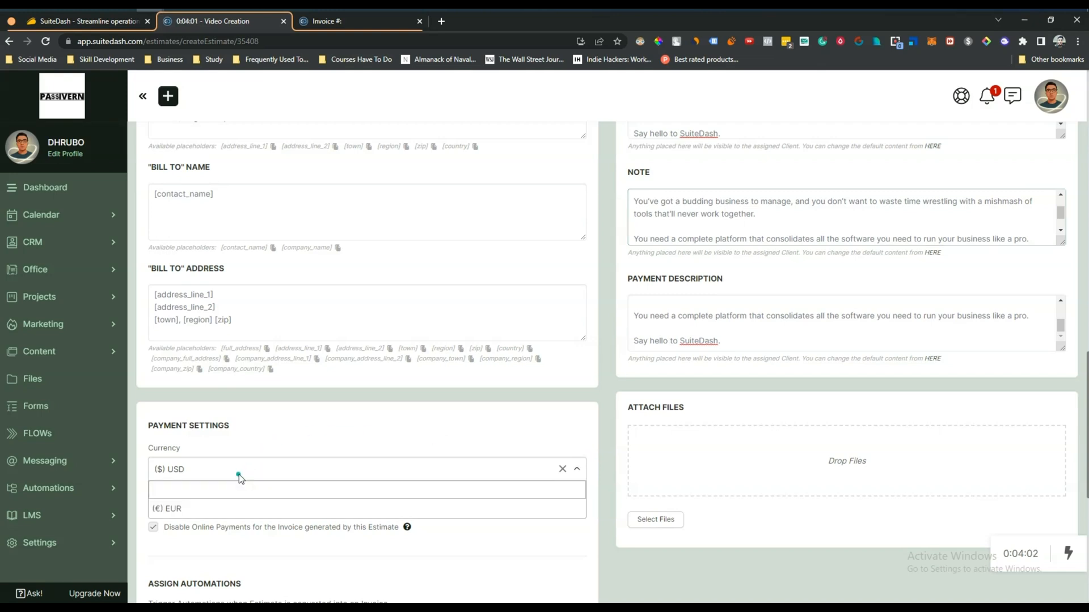
click(238, 453)
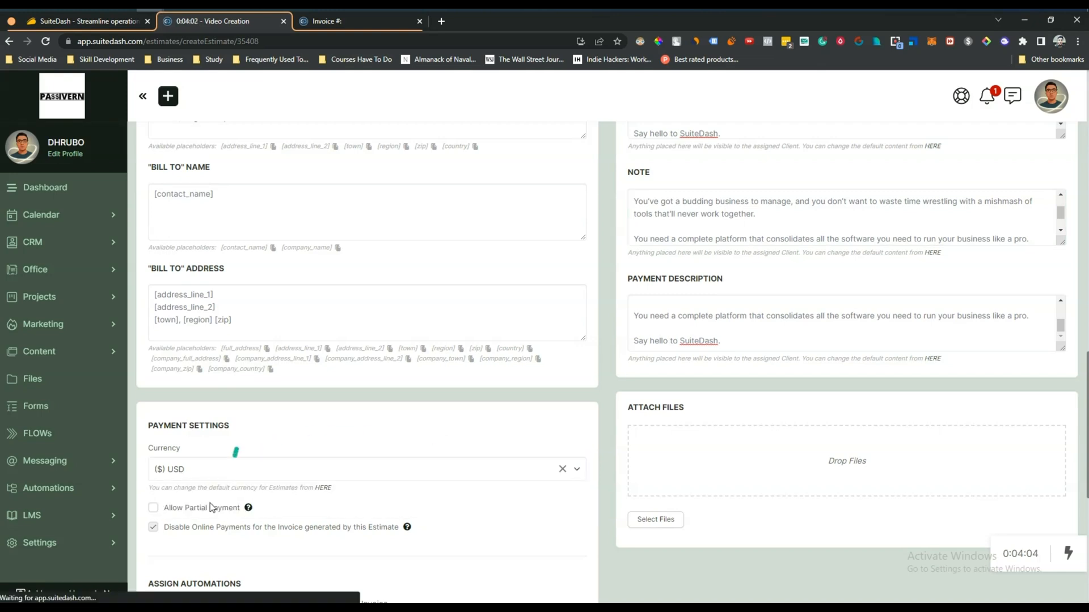
click(155, 508)
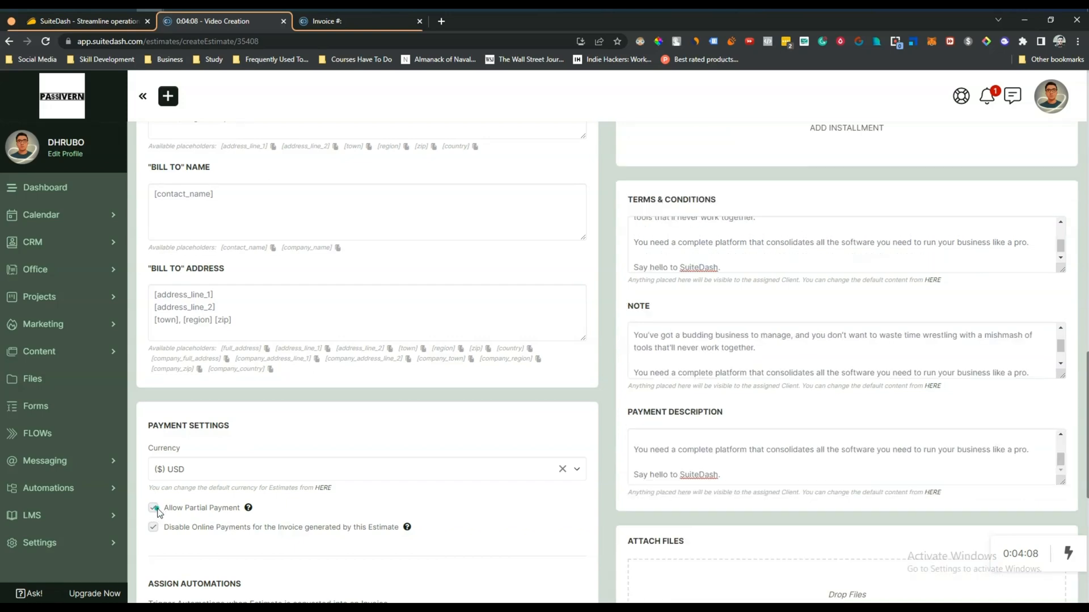
scroll(366, 528, down, 5)
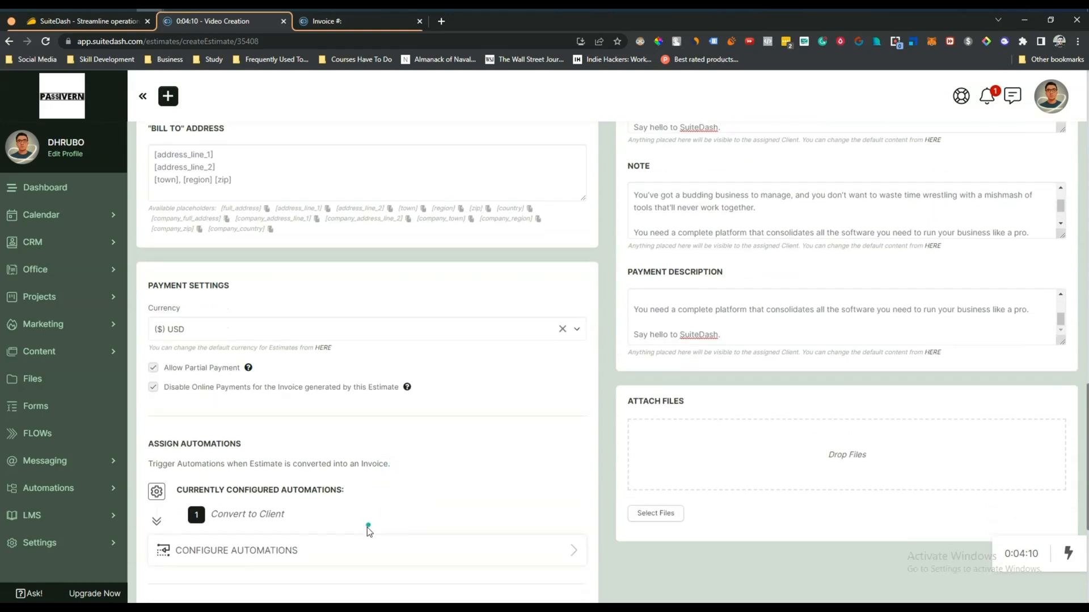
scroll(366, 528, up, 3)
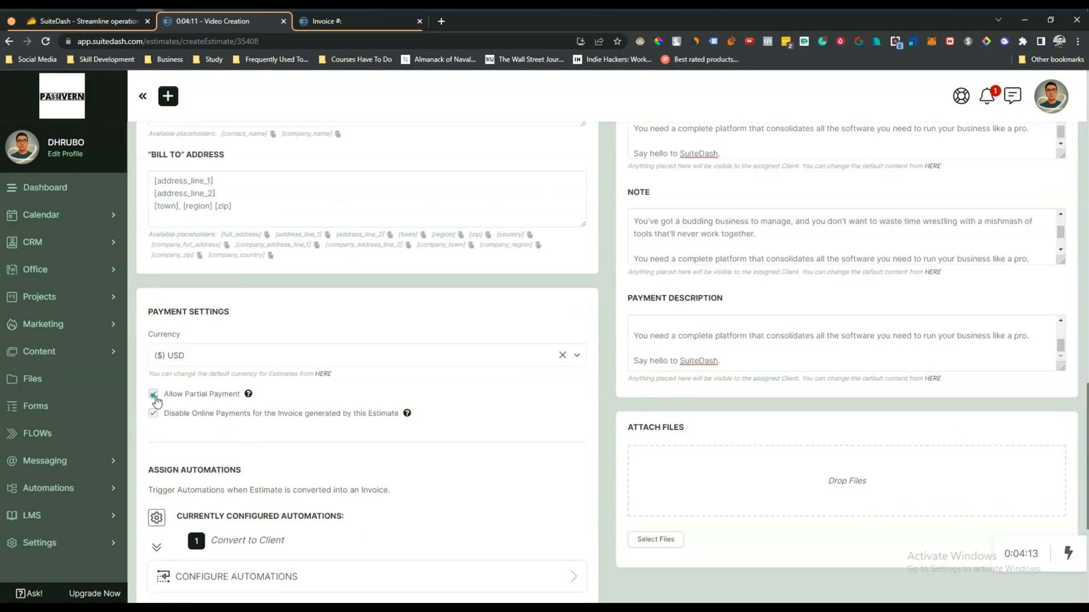
click(155, 396)
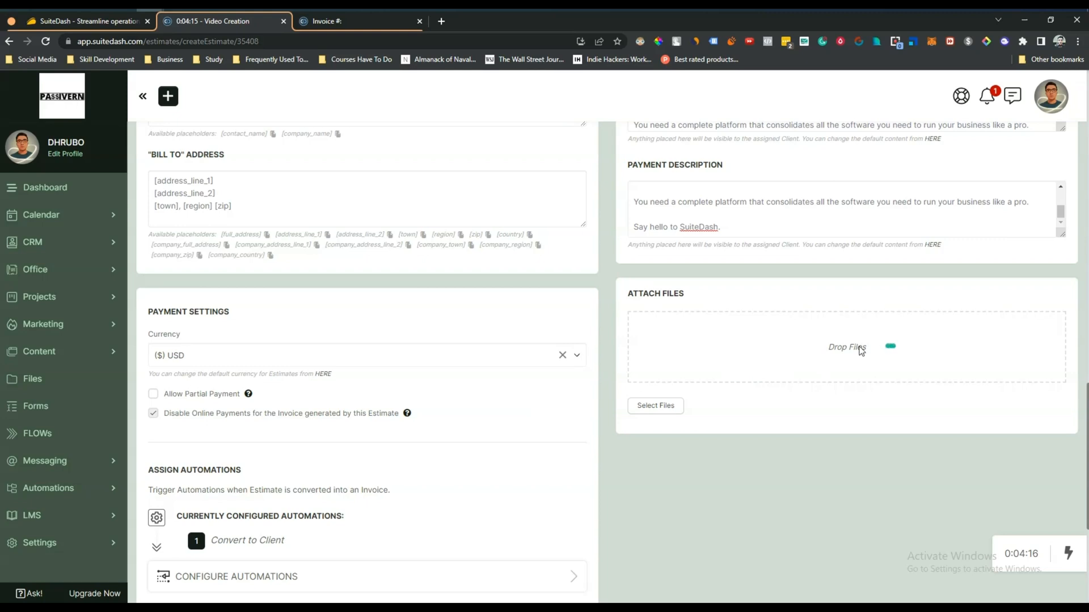
Attach the file 70%.png to the estimate.
click(652, 409)
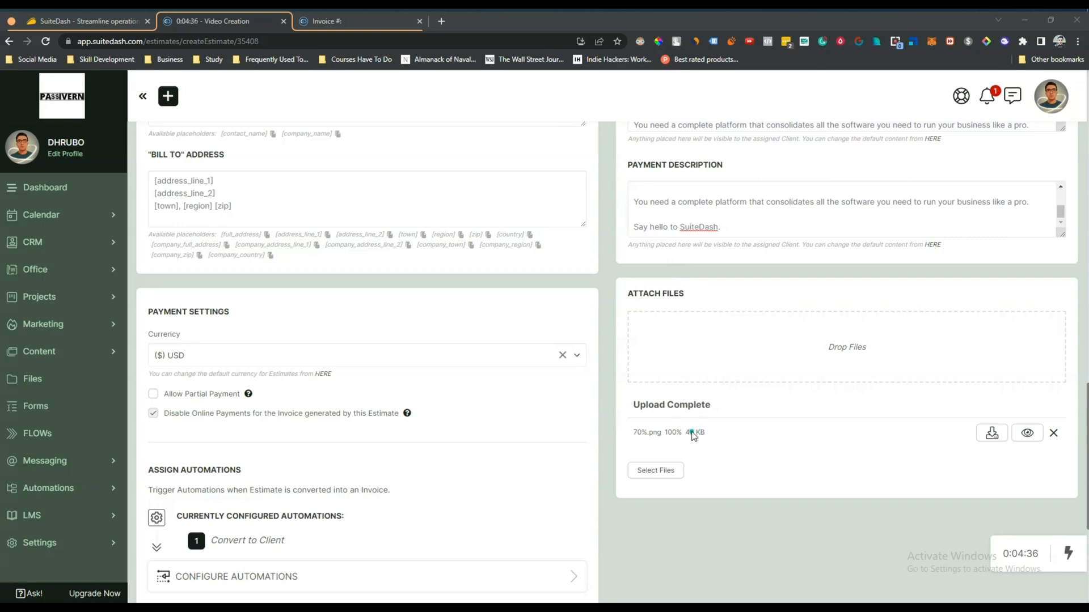
drag(690, 432, 723, 433)
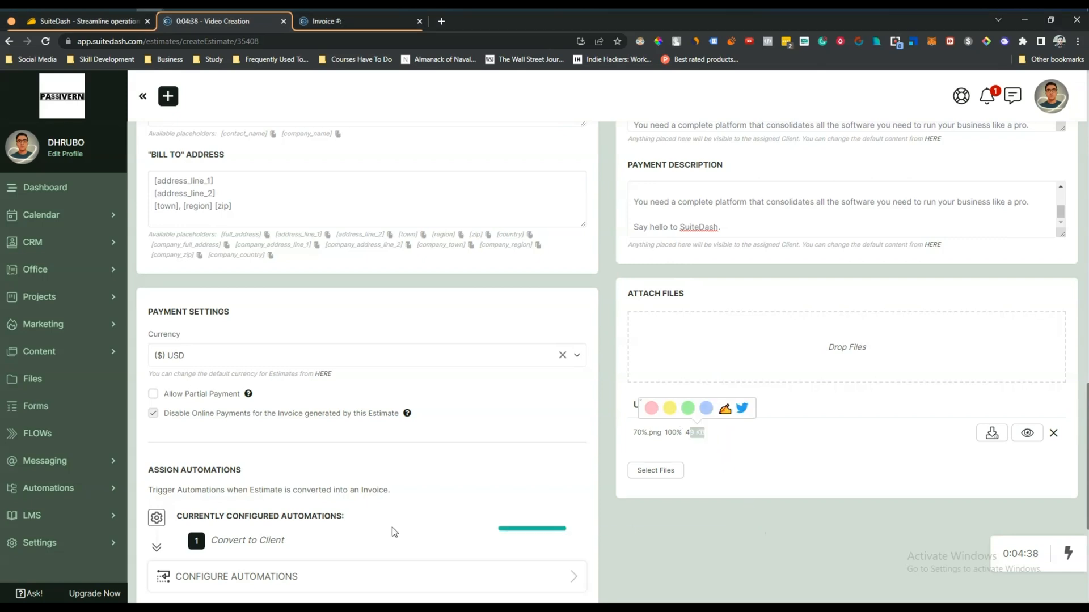
click(393, 528)
Review the estimate's automations, estimate number and publish settings, and try out the client email notification for Open status.
scroll(374, 522, down, 2)
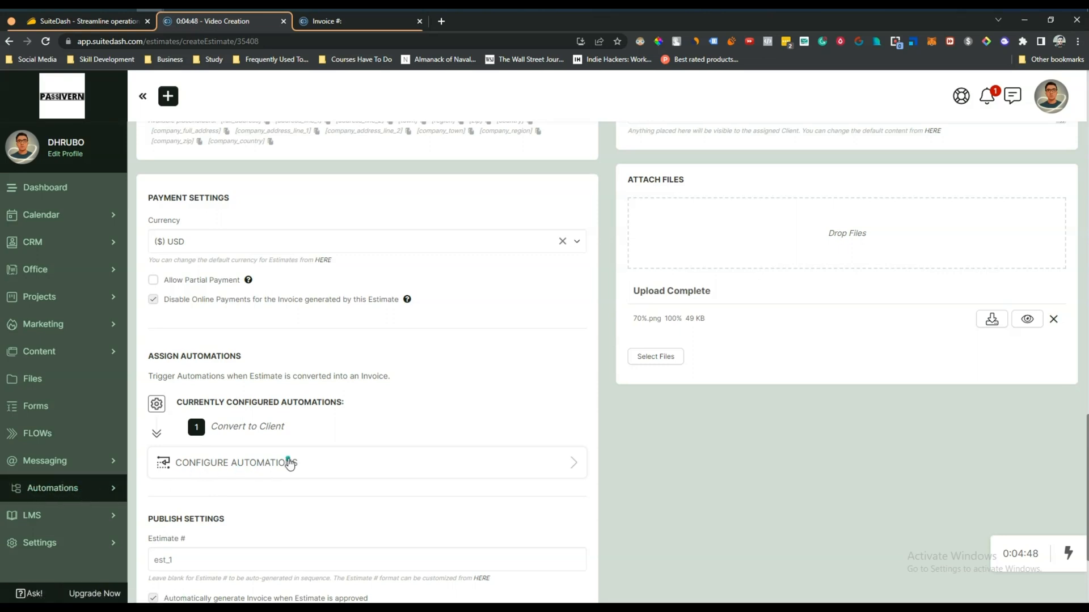
scroll(284, 458, down, 3)
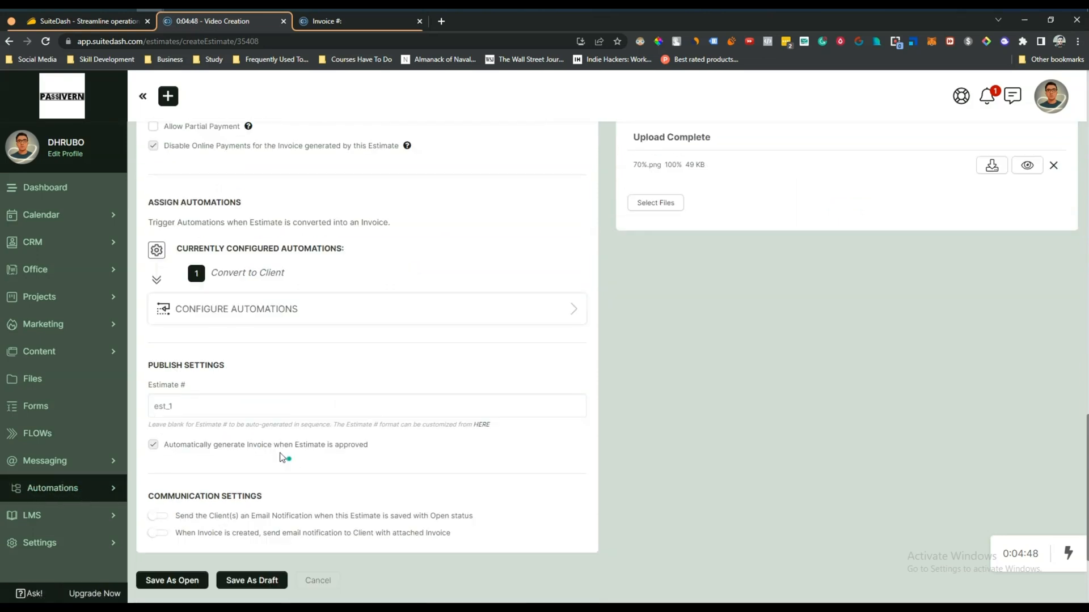
double_click(164, 404)
drag(148, 408, 181, 409)
click(184, 407)
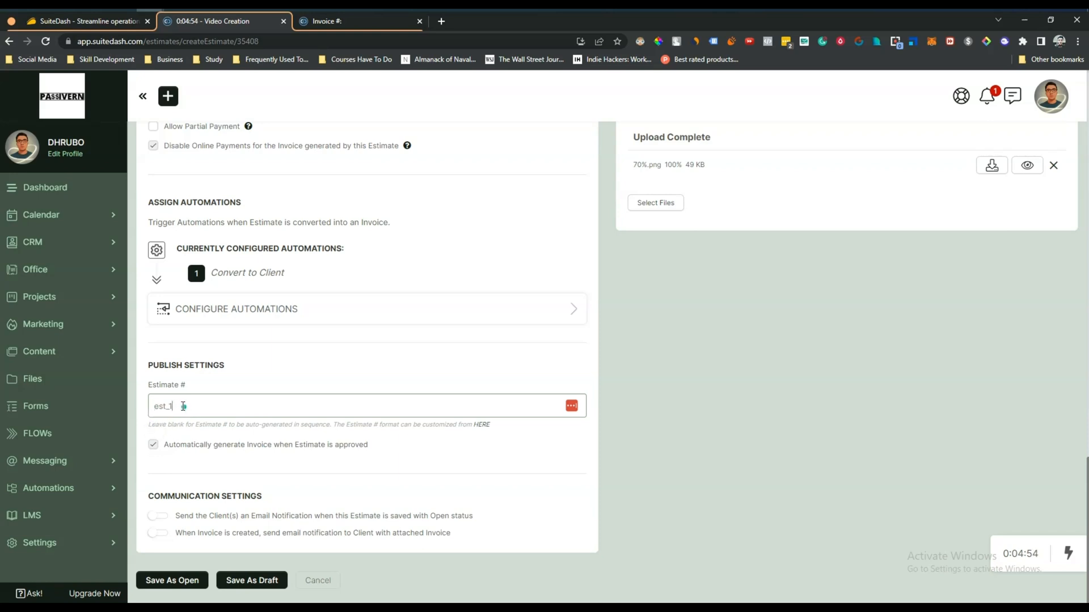
click(157, 517)
click(164, 520)
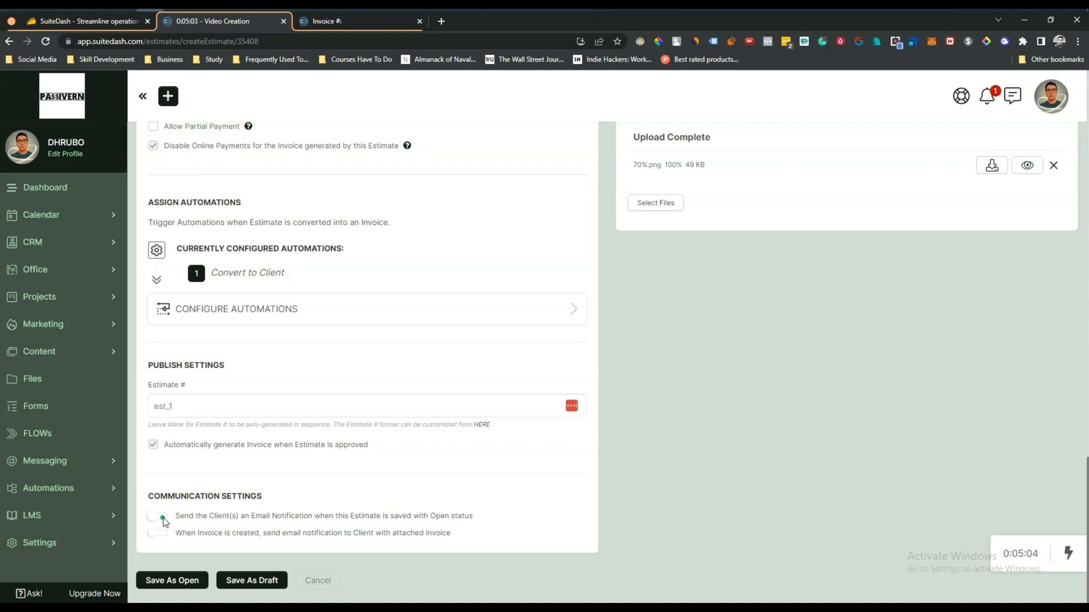
Turn on the client email notification with attached invoice for when the invoice is created, and save the estimate as open.
click(154, 534)
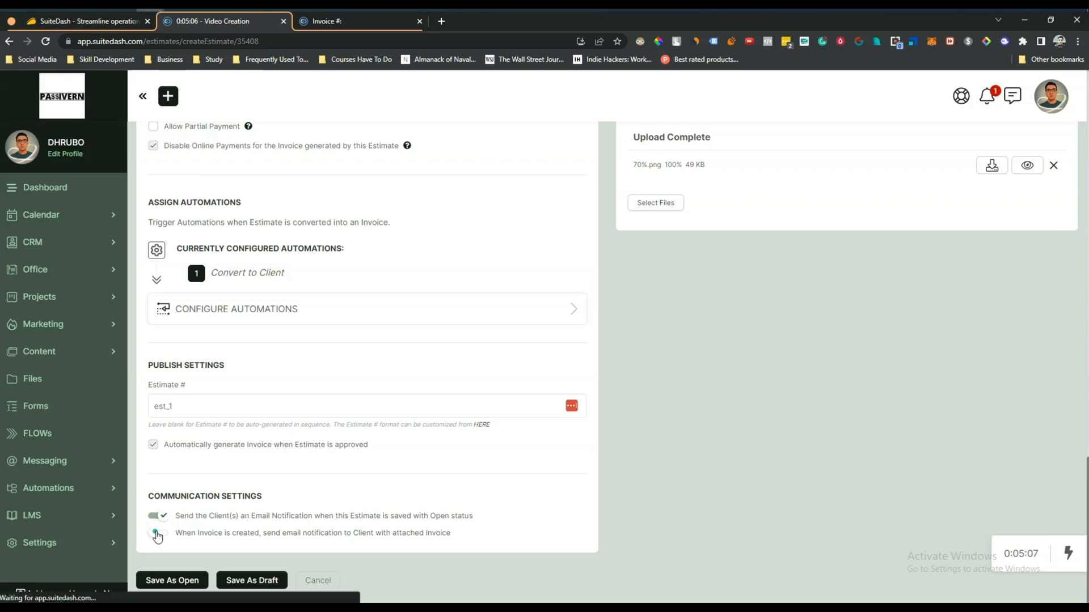
click(157, 534)
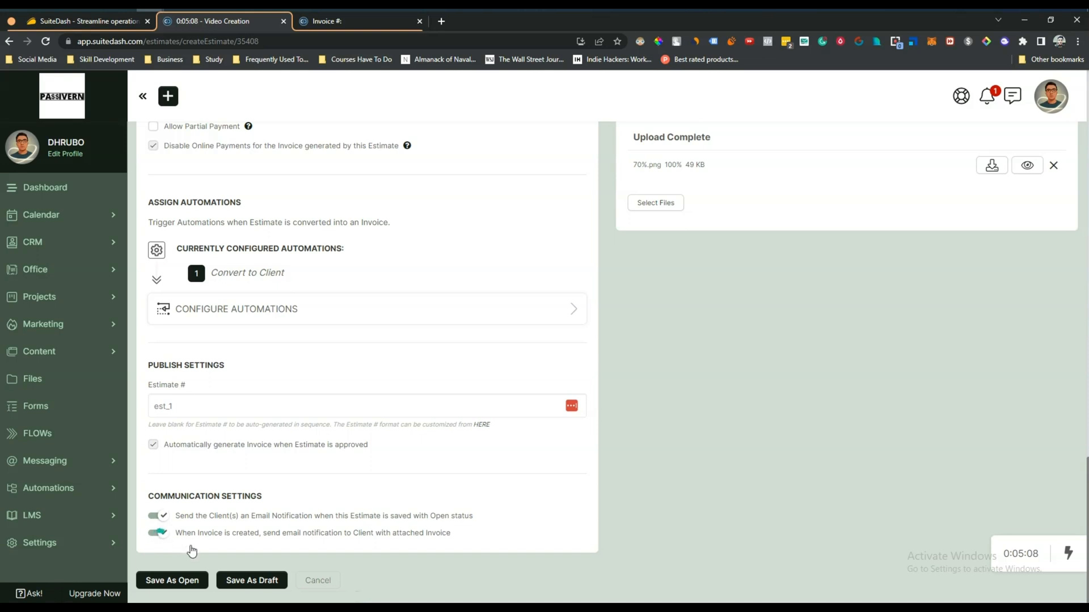
click(174, 581)
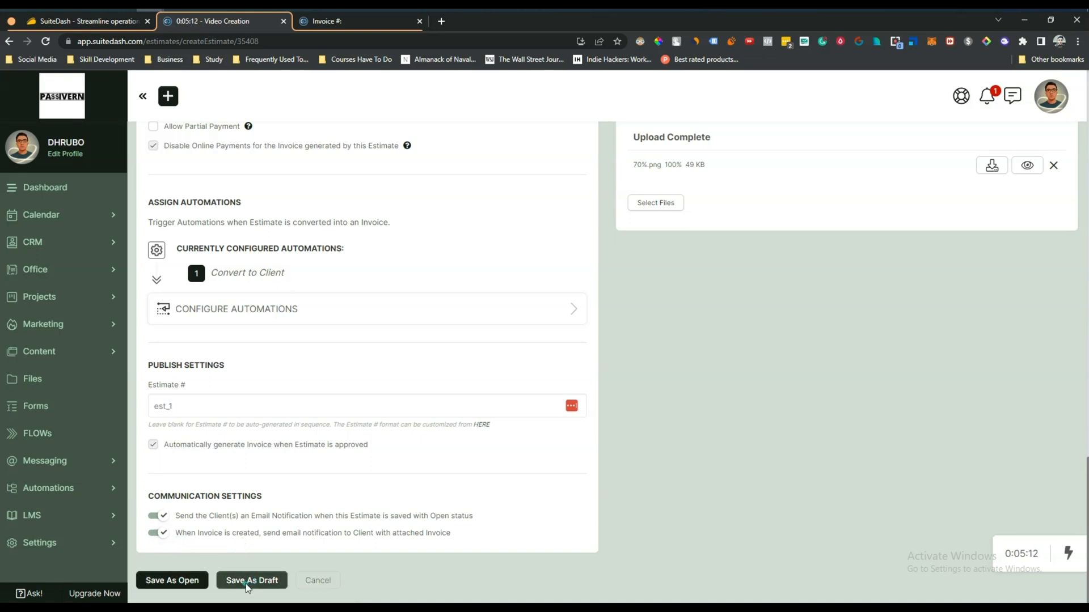
click(173, 581)
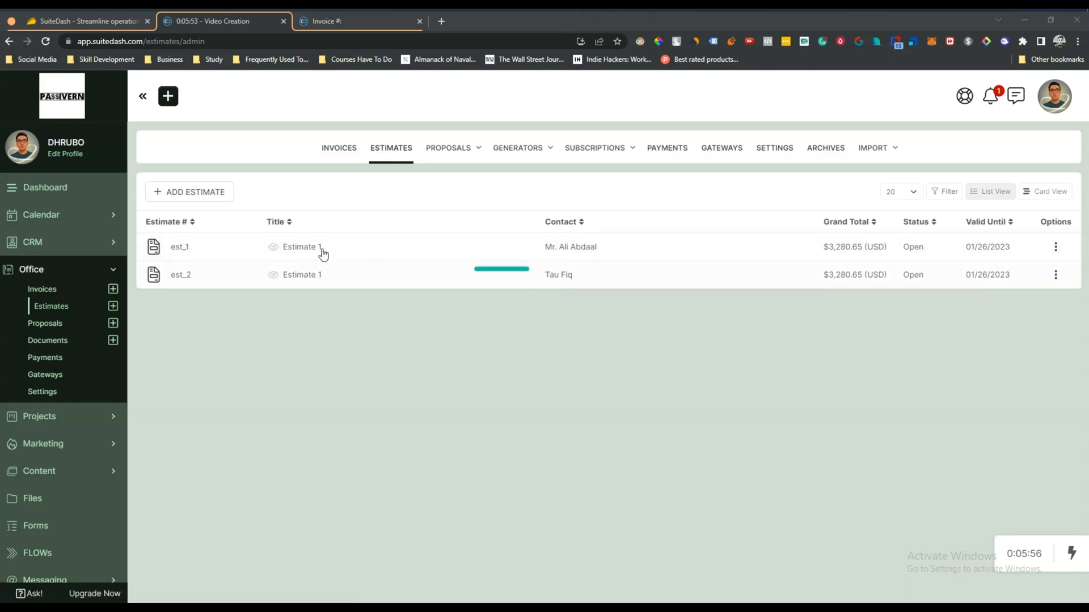
Open the first estimate in the list and review its items, tax, totals, notes and terms and conditions.
click(213, 247)
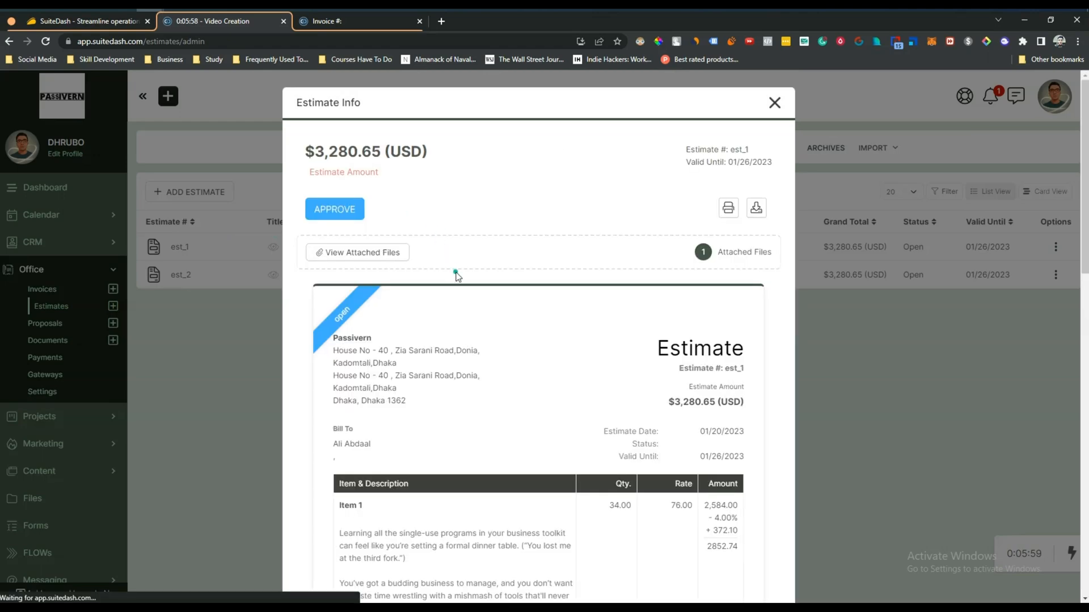
scroll(558, 397, down, 3)
scroll(561, 398, down, 2)
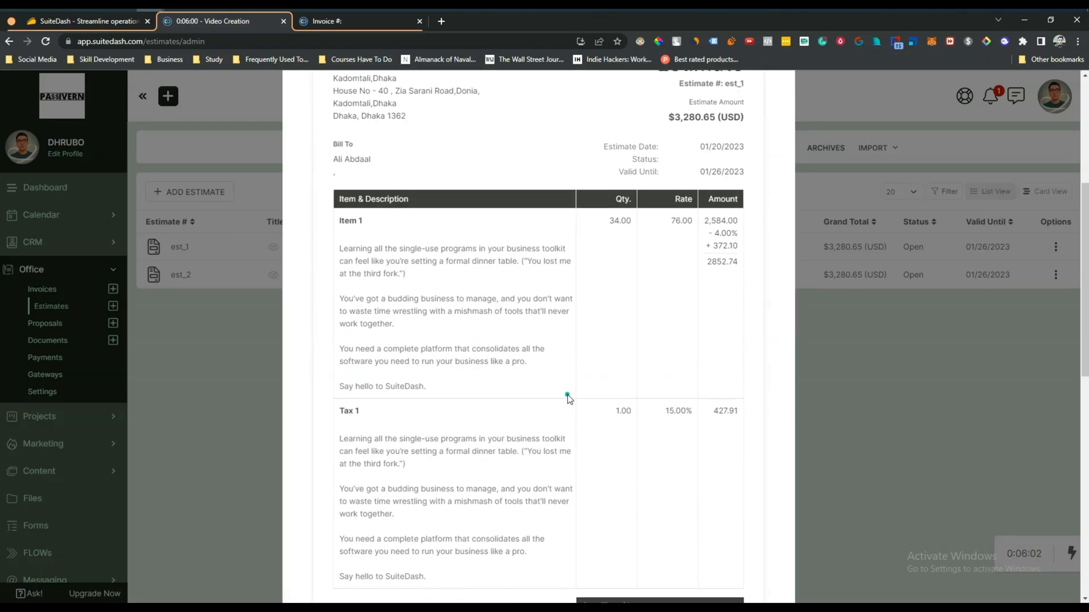
scroll(567, 397, down, 2)
scroll(488, 226, up, 1)
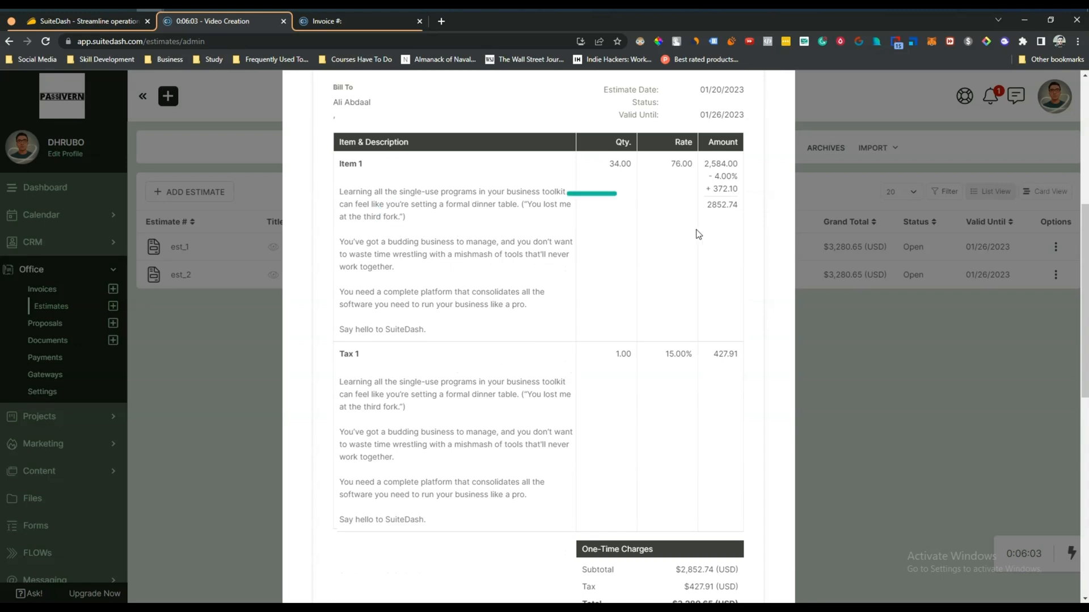
scroll(669, 371, down, 9)
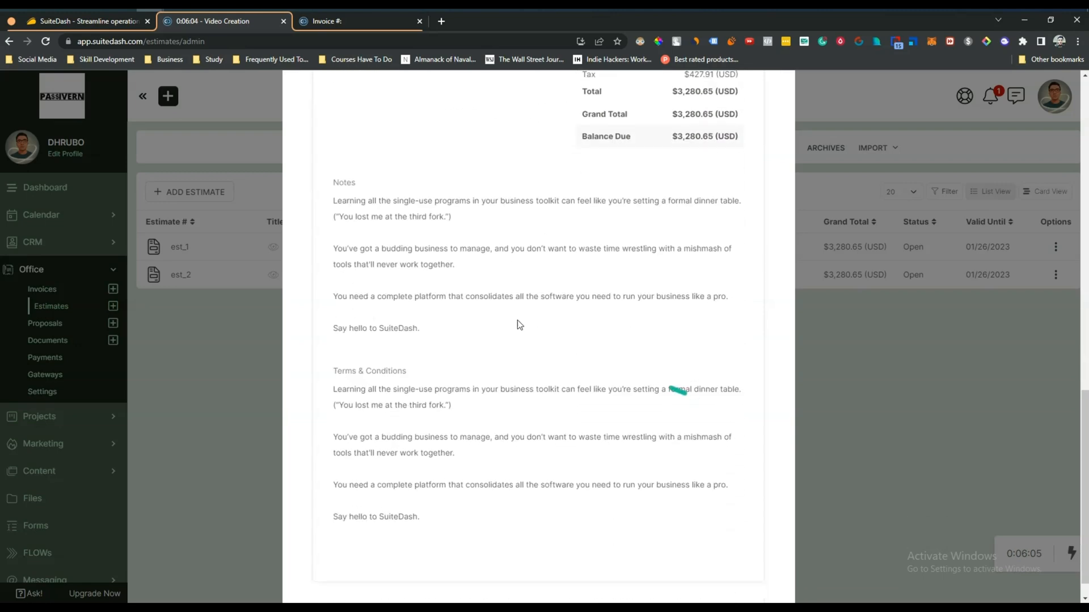
scroll(425, 368, down, 1)
drag(334, 363, 414, 462)
drag(333, 173, 473, 288)
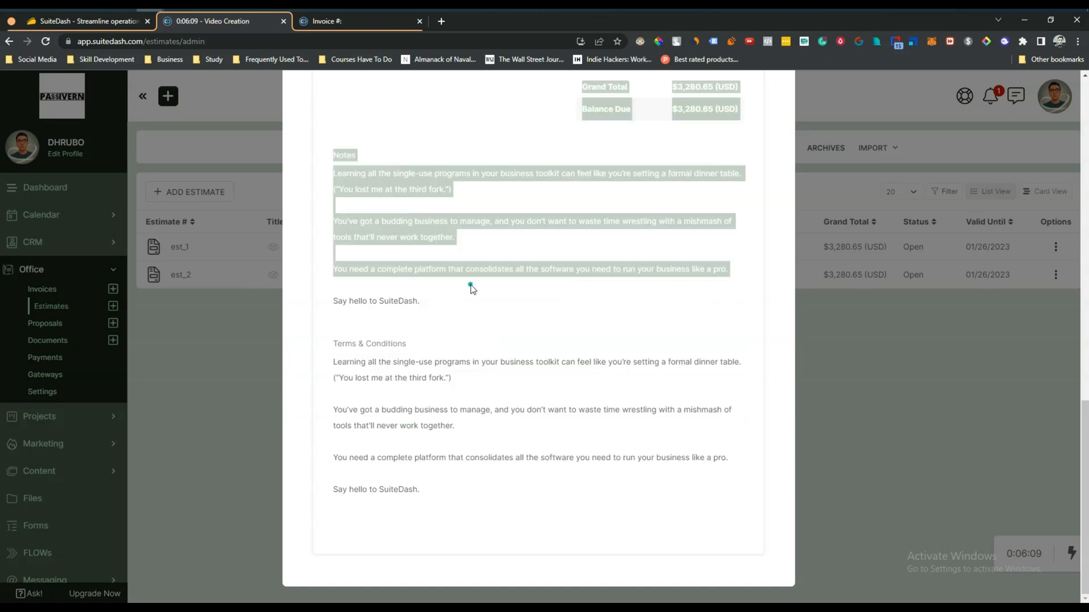
scroll(471, 285, up, 15)
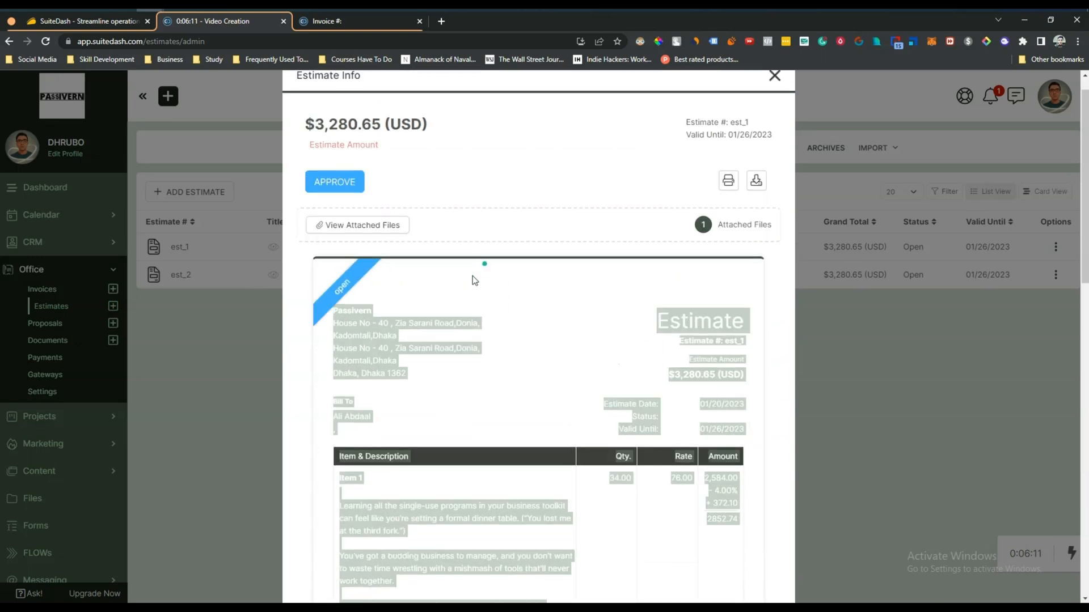
Approve the opened estimate and confirm its conversion to an invoice.
click(462, 302)
click(328, 187)
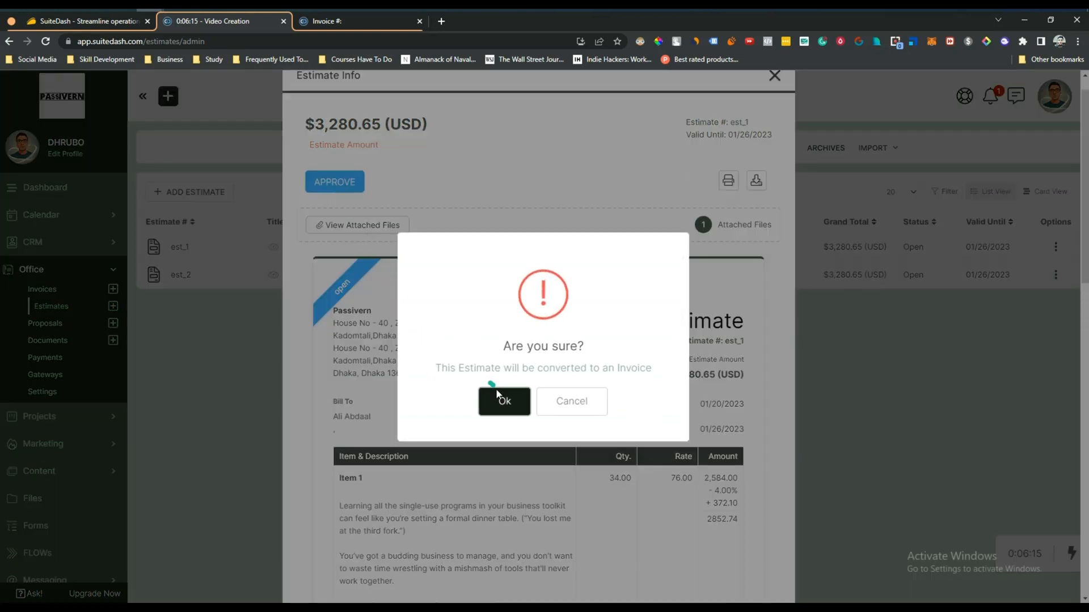
click(498, 401)
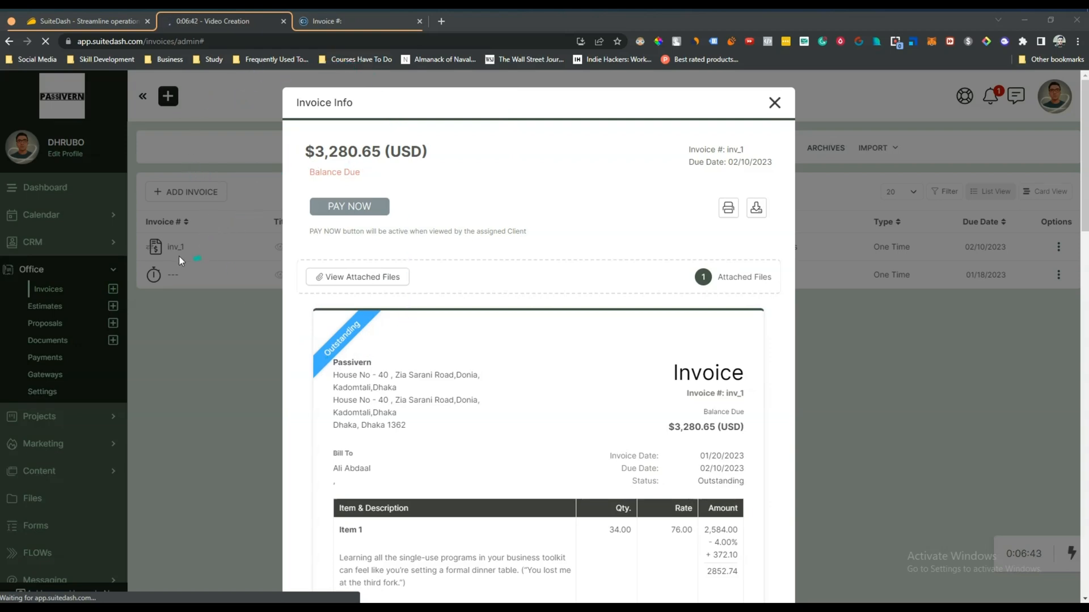
Review the generated invoice's items, totals, payment description and internal notes, and close its preview.
scroll(519, 403, down, 7)
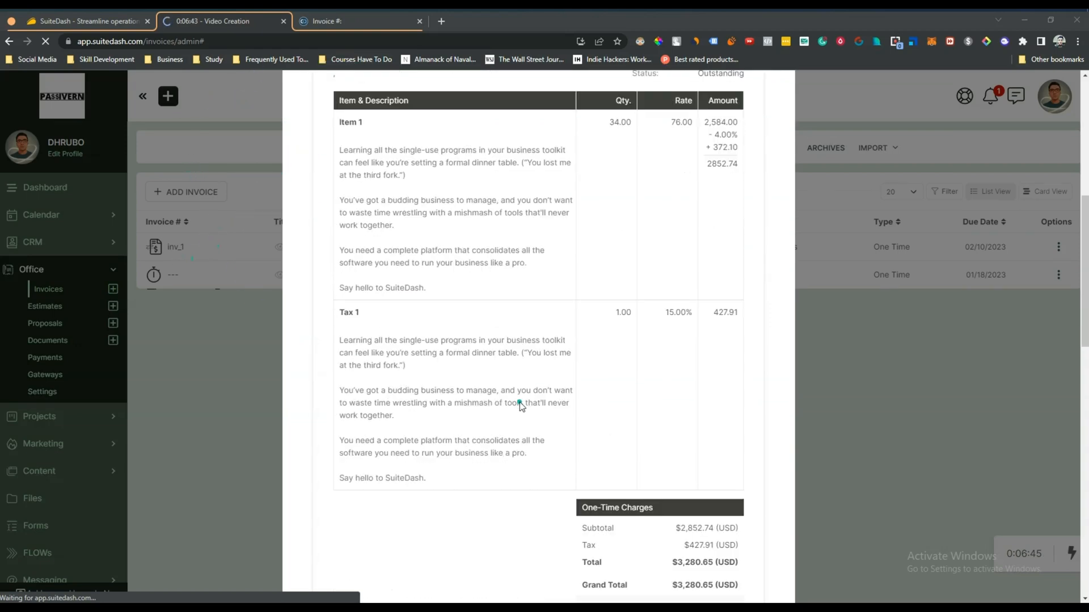
scroll(520, 403, down, 5)
scroll(533, 426, down, 10)
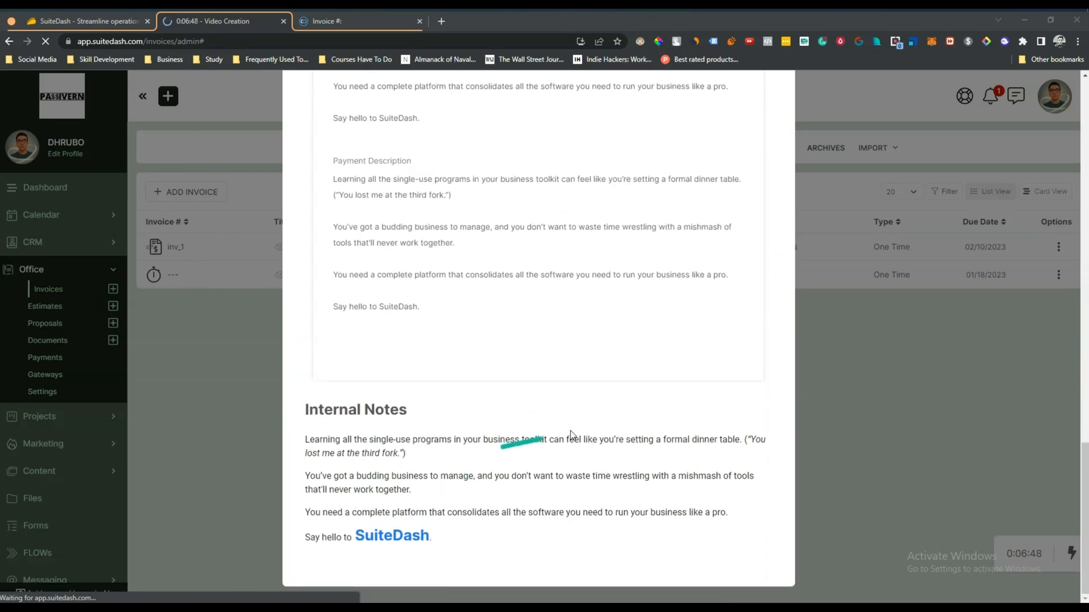
scroll(573, 425, up, 5)
scroll(587, 351, up, 15)
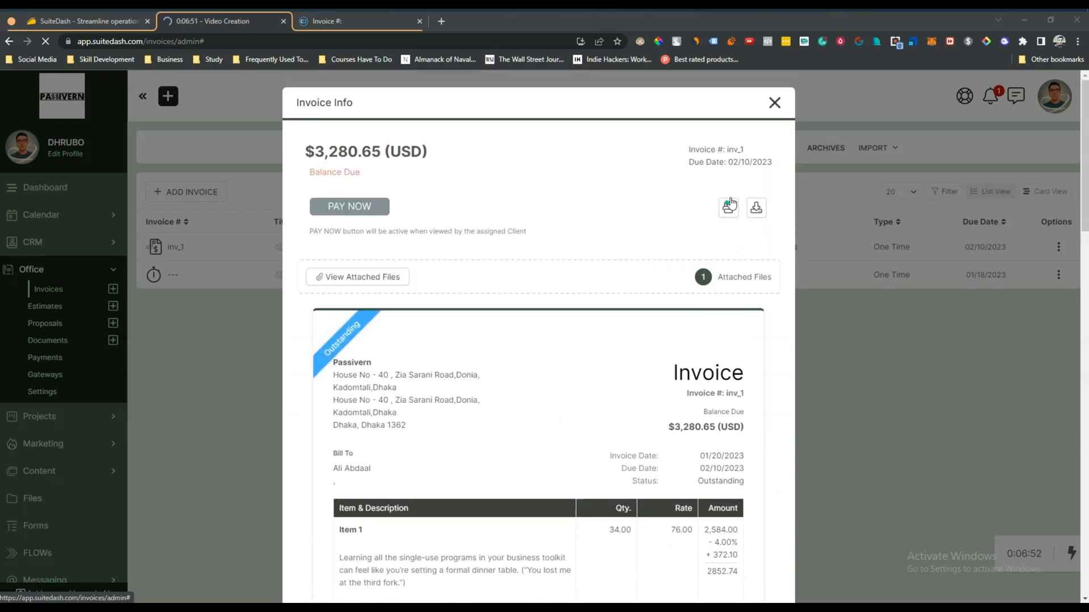
click(775, 103)
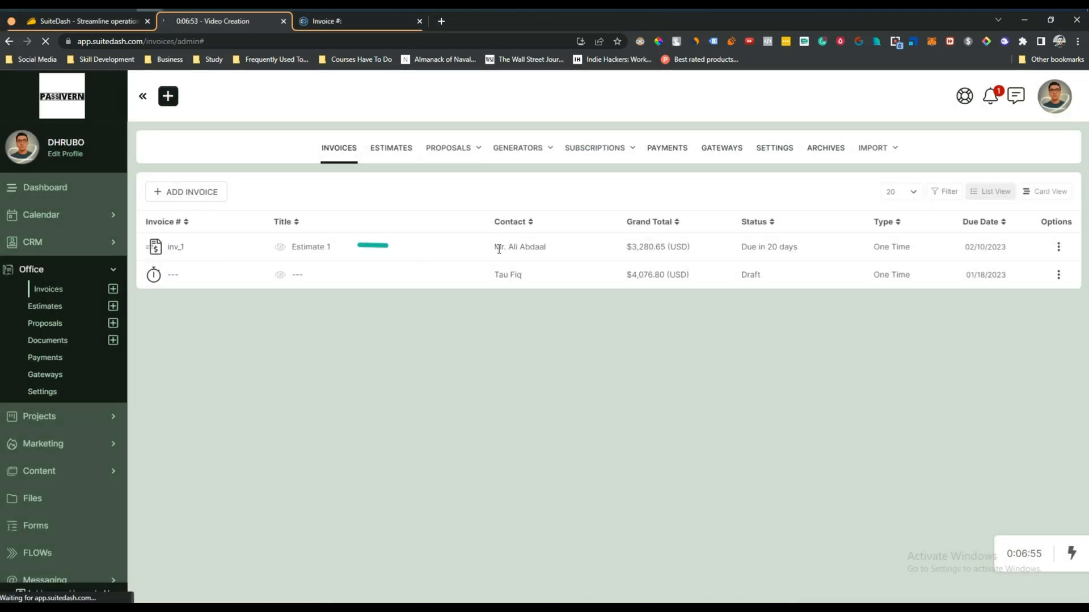
Go to the proposals list, look at the Dynamic and Direct proposal types, and create a dynamic proposal.
click(50, 309)
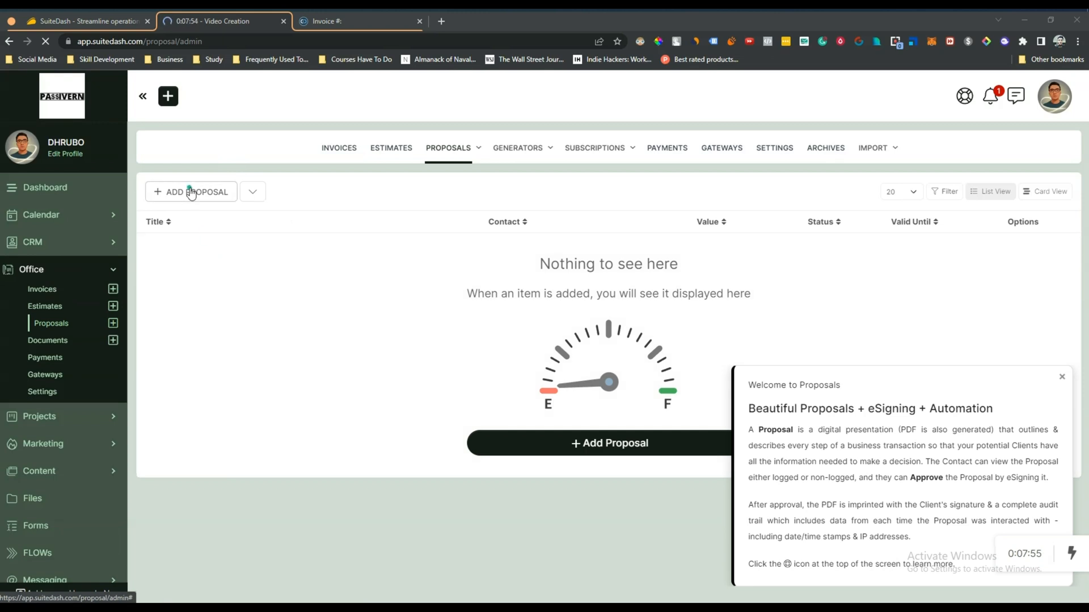
click(190, 192)
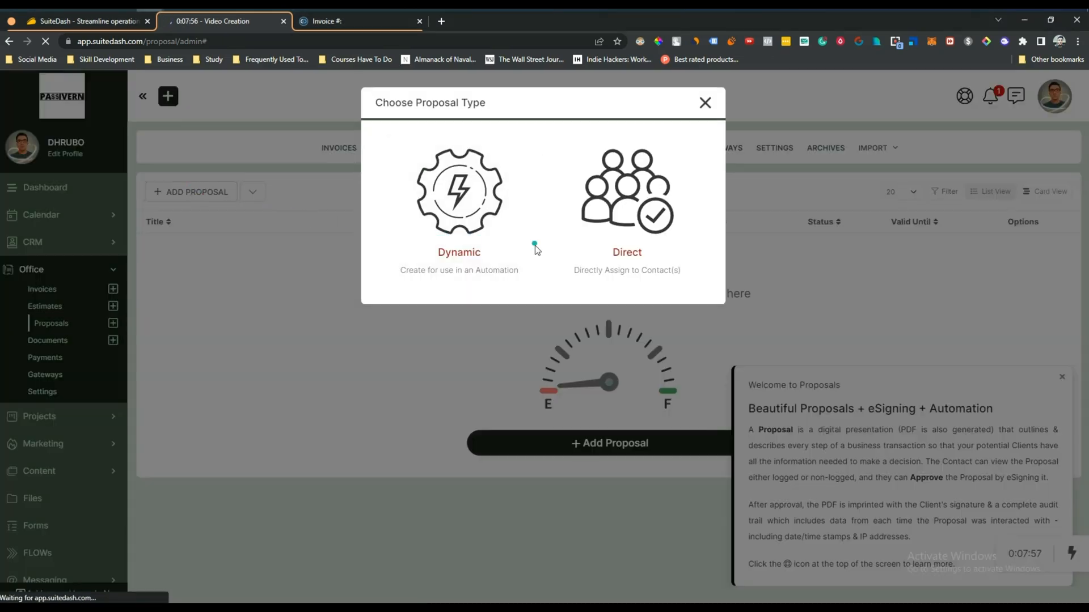
click(627, 257)
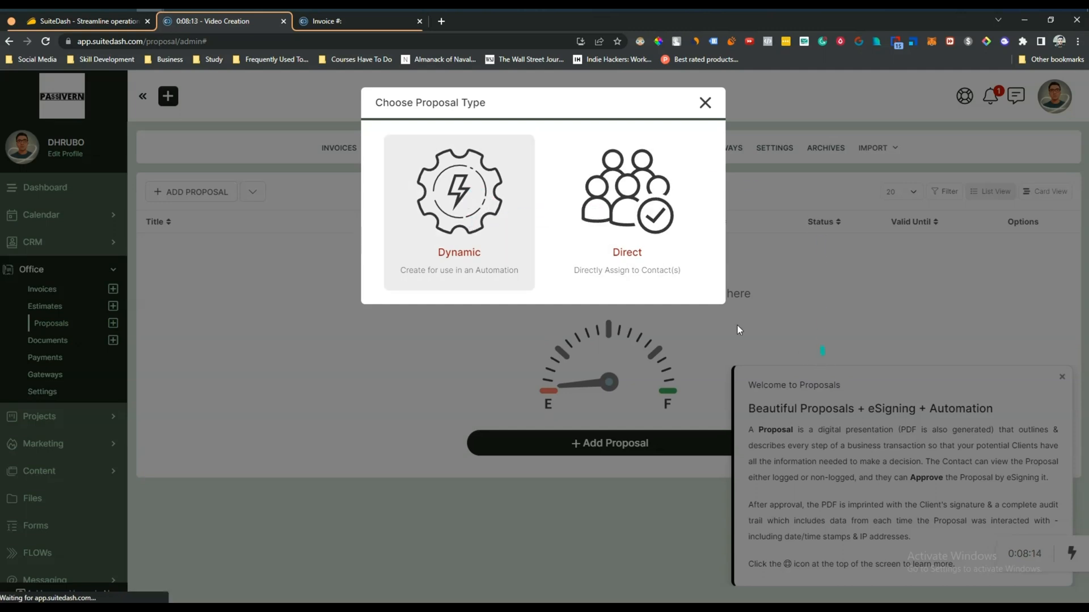
click(703, 103)
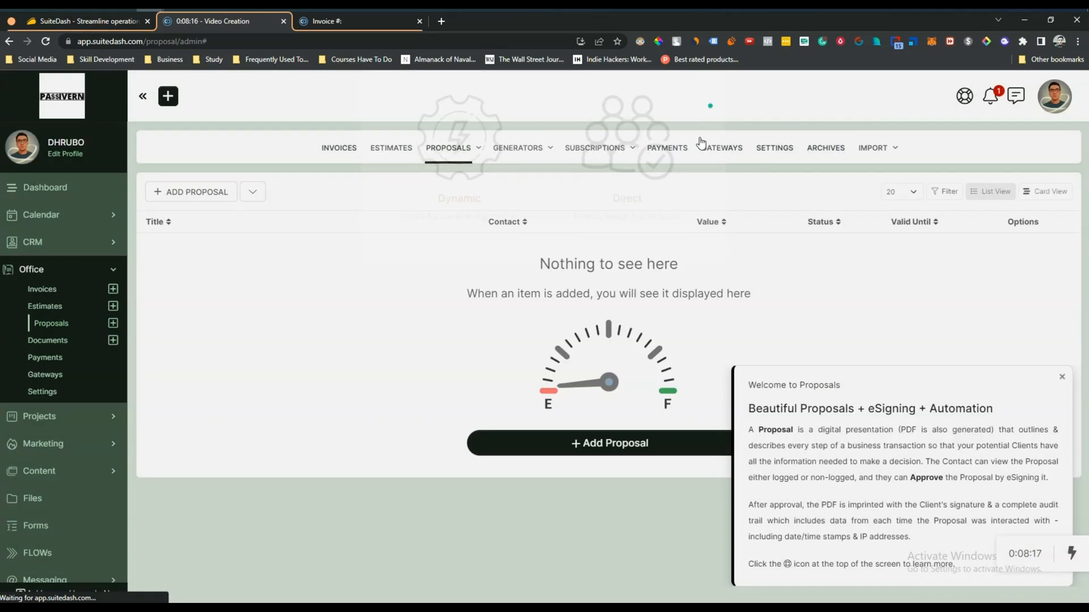
click(575, 445)
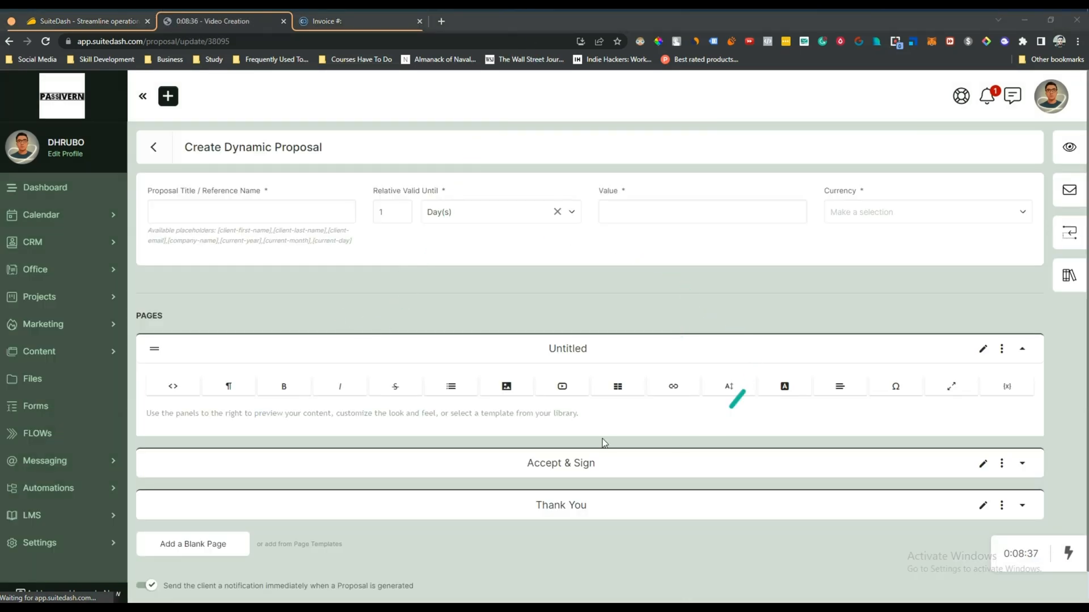
Title the proposal "Proposal for Web Design" and set its relative validity to 3 days.
click(235, 217)
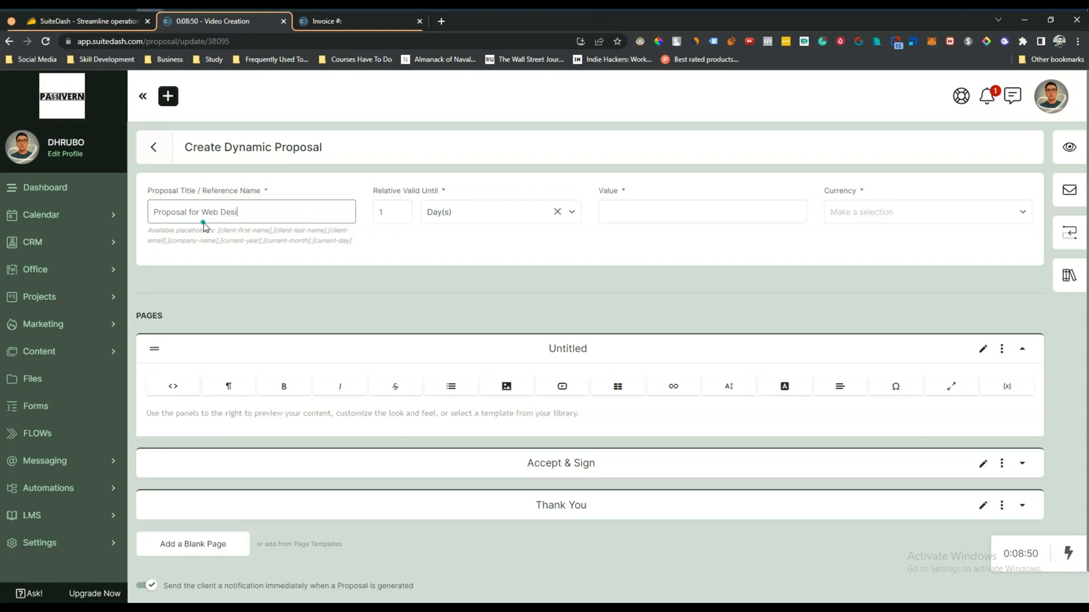
click(377, 211)
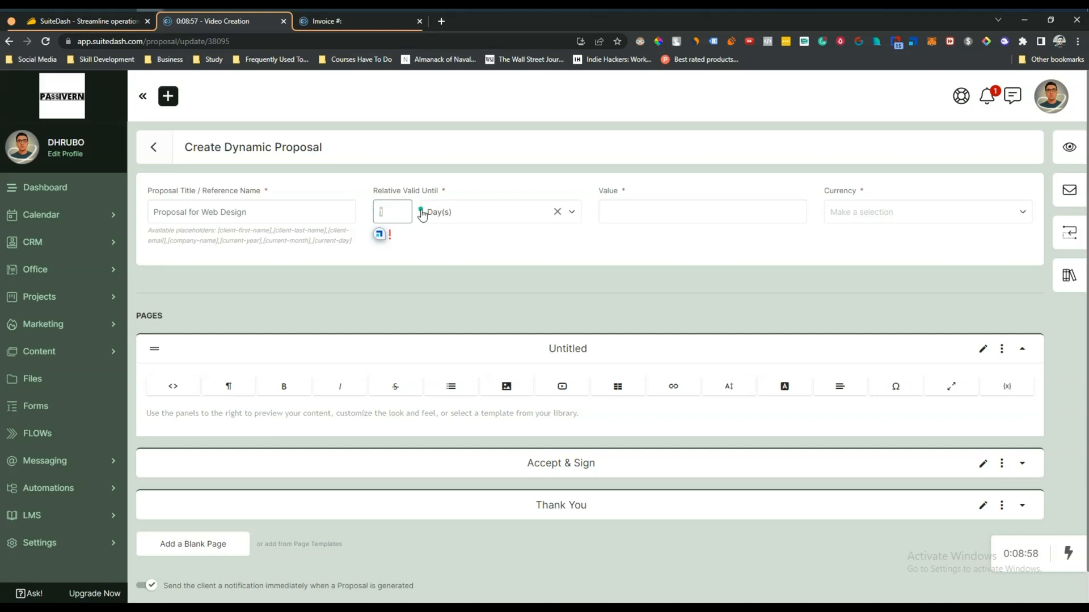
text(3)
click(439, 213)
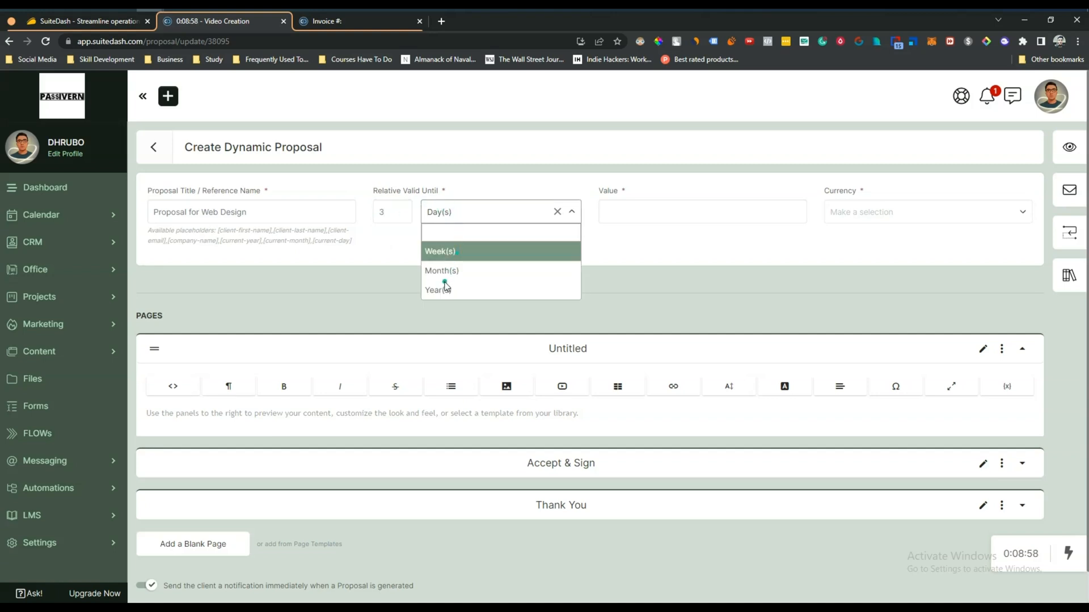
click(445, 213)
Set the proposal's value to 6780 and its currency to USD.
click(636, 210)
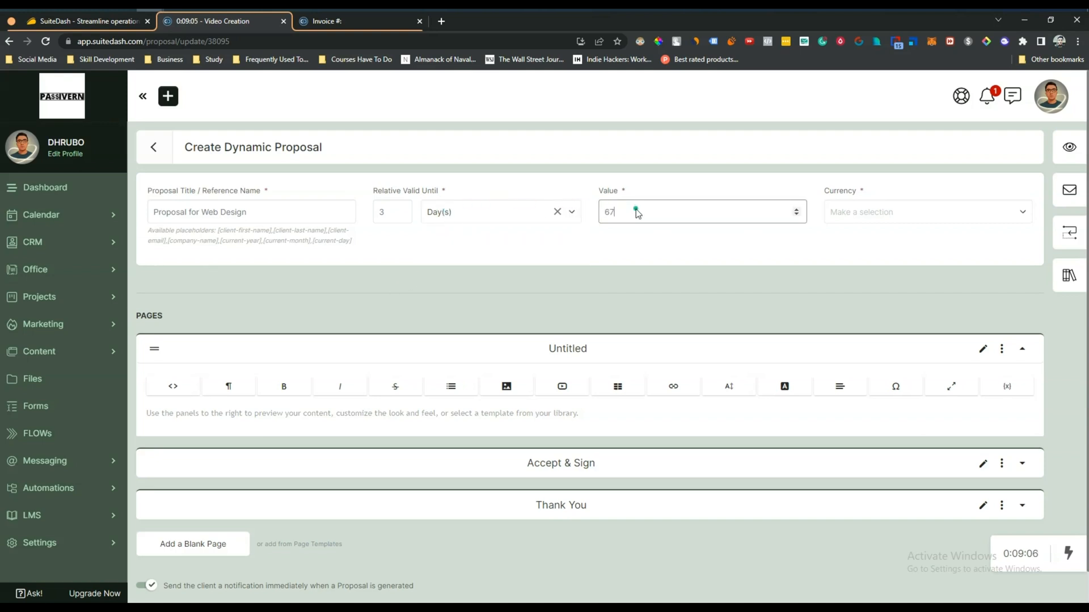
click(921, 204)
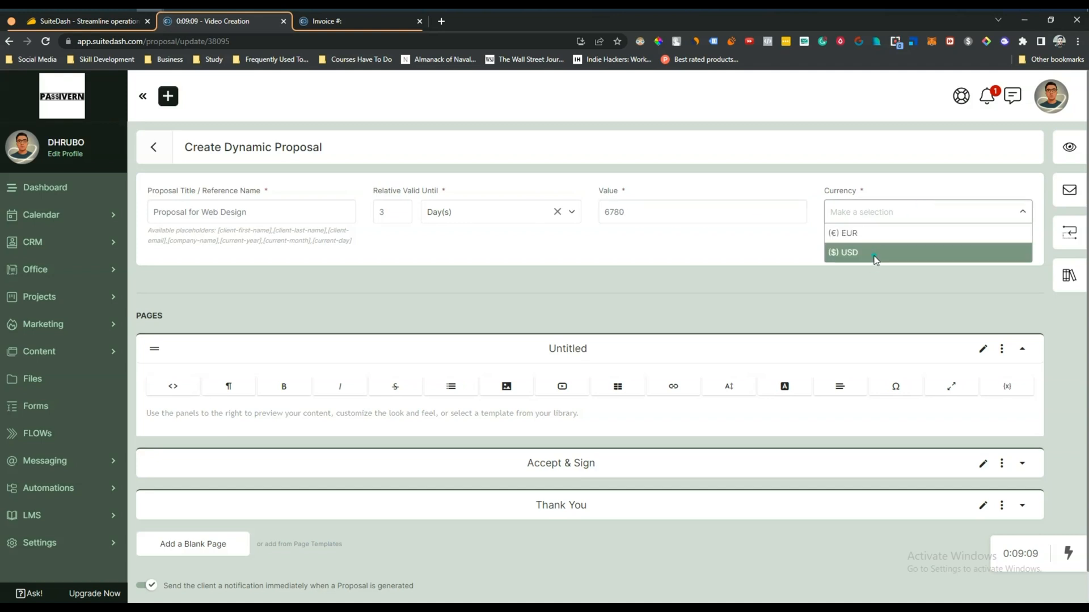
click(873, 257)
Fill the proposal's untitled first page with the copied SuiteDash introduction text.
click(221, 426)
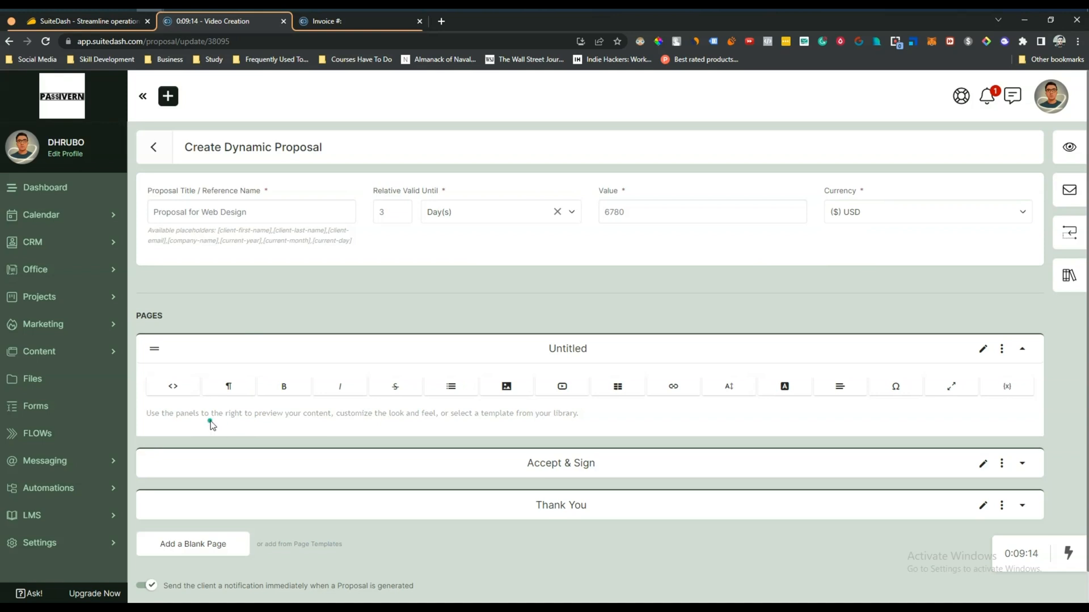
text(Learning all the single-use programs in your business toolkit can feel like you’re setting a formal dinner table. ("You lost me at the third fork.")  You’ve got a budding business to manage, and you don’t want to waste time wrestling with a mishmash of tools that’ll never work together.  You need a complete platform that consolidates all the software you need to run your business like a pro.  Say hello to SuiteDash.)
scroll(413, 435, down, 2)
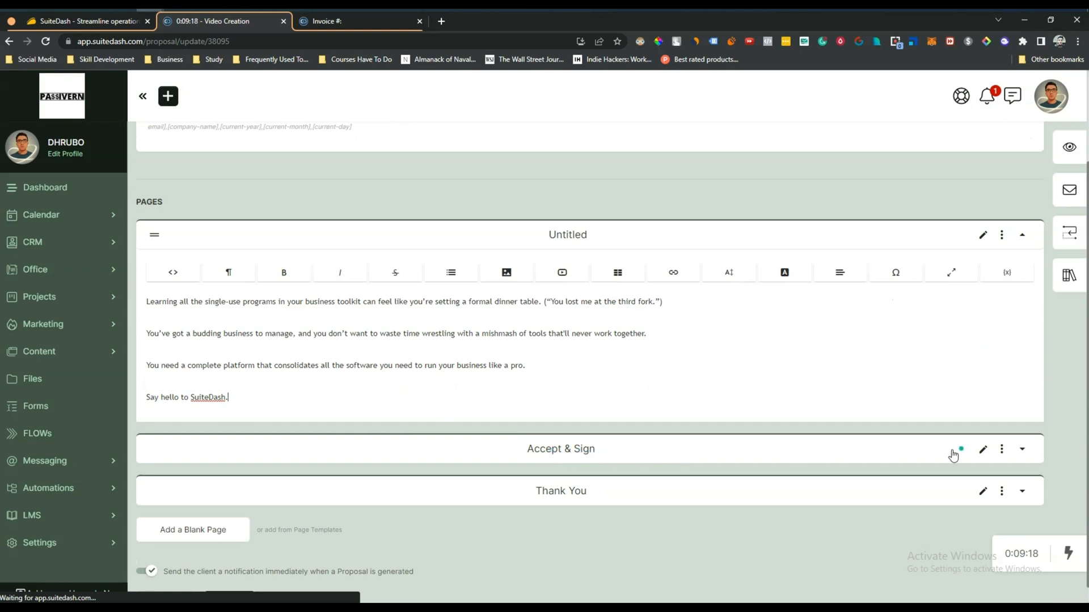
Open the Accept & Sign page's title for editing and leave it without entering a new name.
click(985, 453)
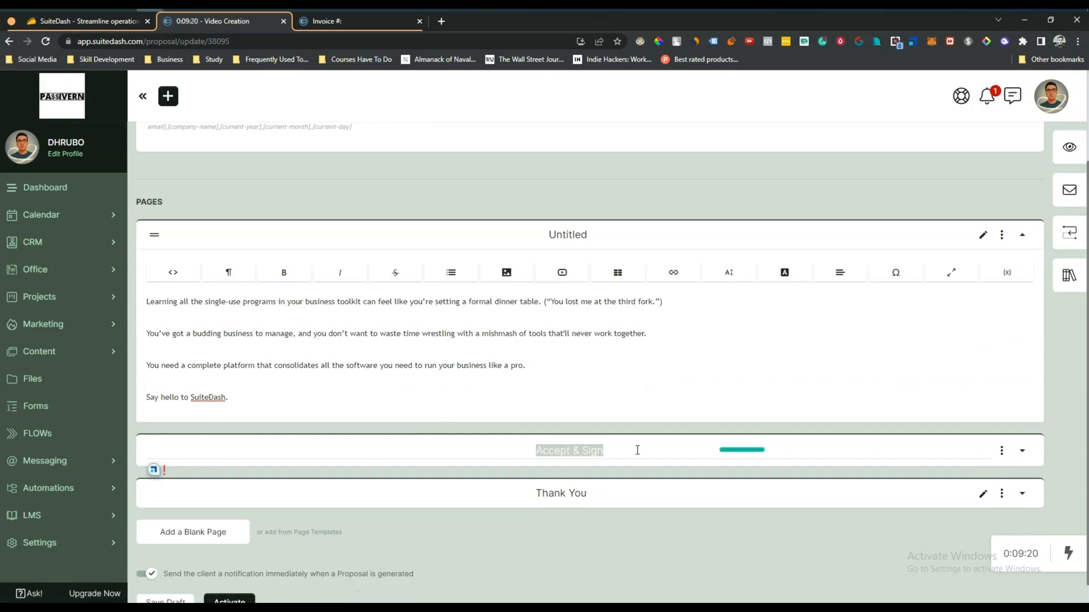
click(558, 453)
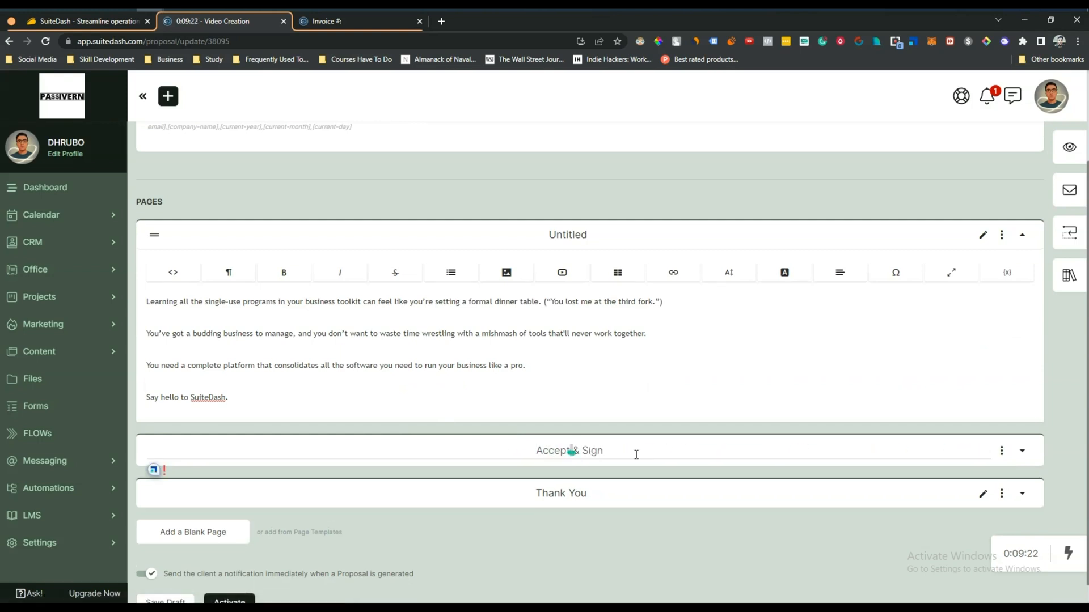
drag(567, 455, 516, 453)
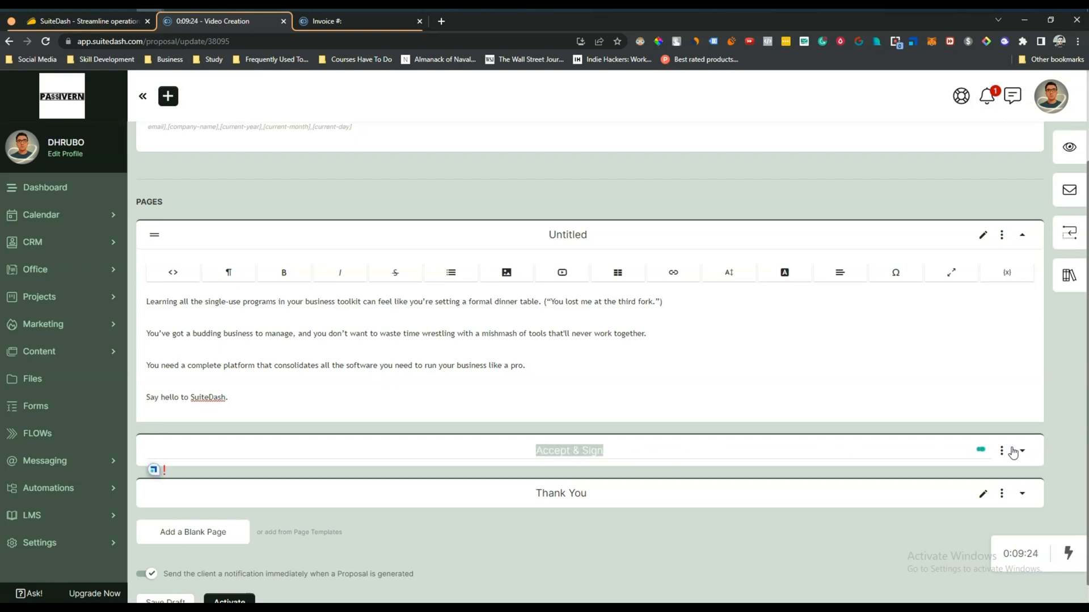
key(Return)
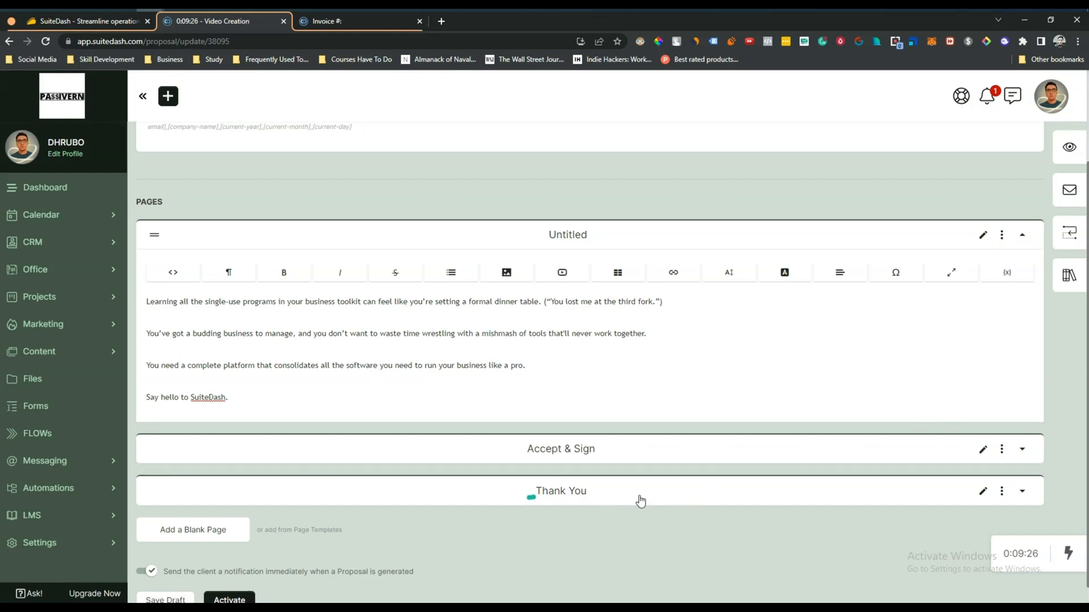
Check through the proposal's details and pages, and activate the proposal.
scroll(184, 532, down, 1)
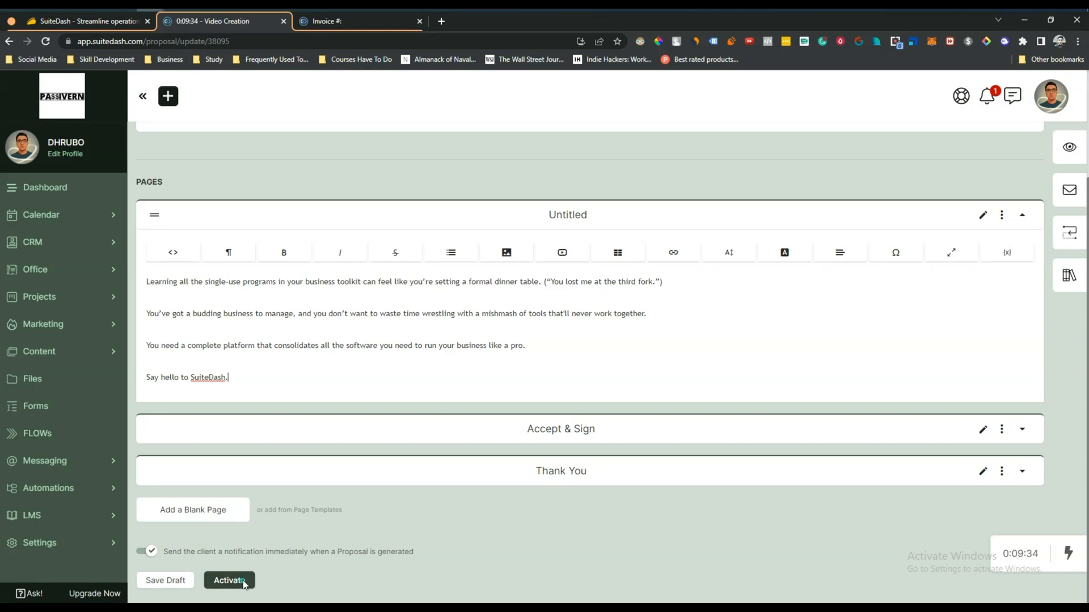
scroll(289, 312, up, 3)
scroll(284, 347, down, 3)
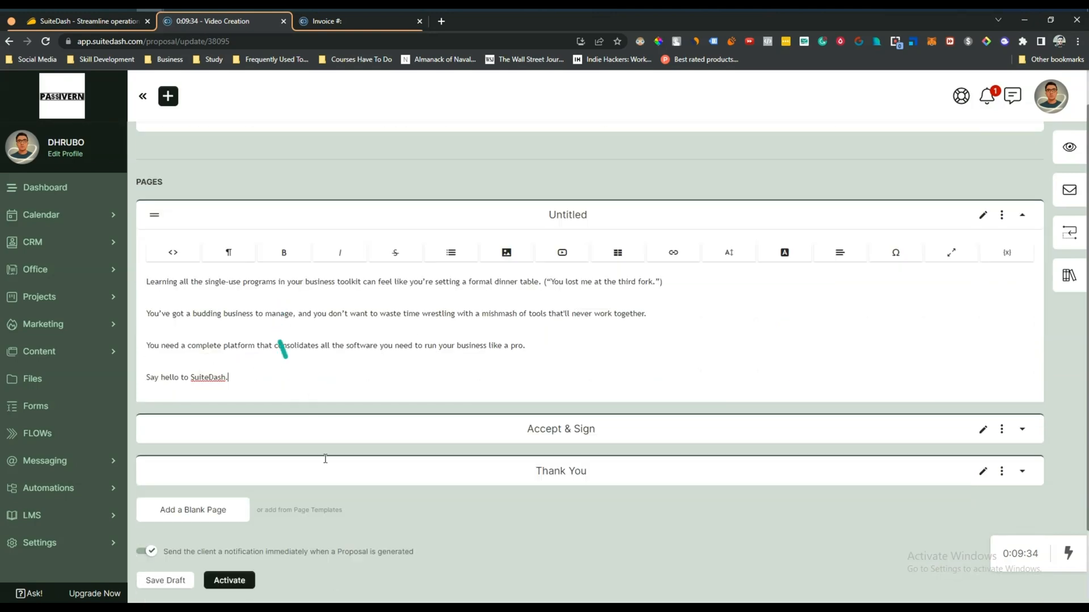
click(247, 586)
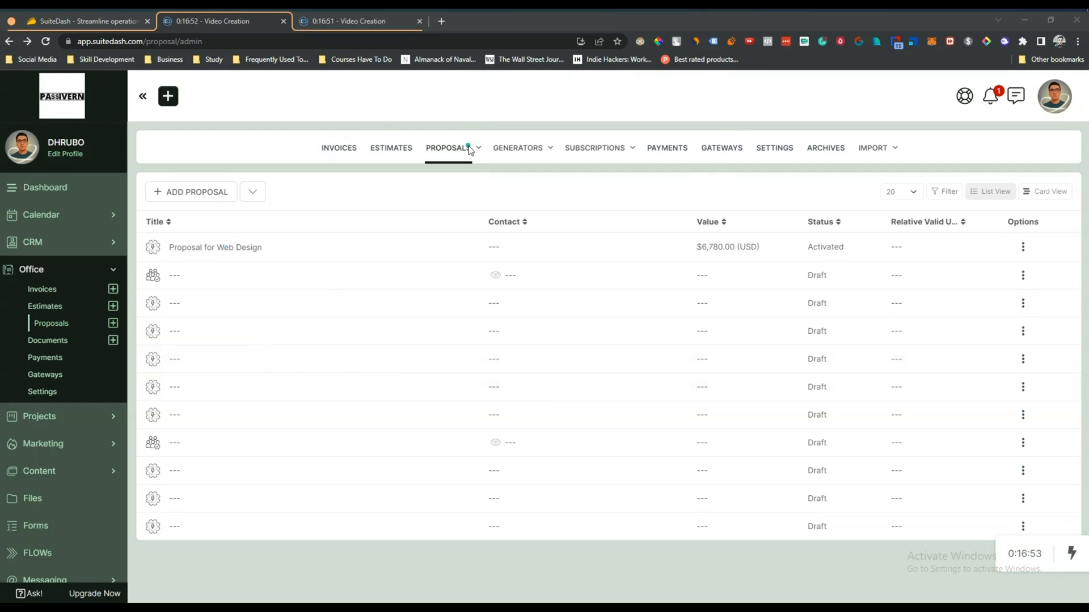
Review the proposal options and the available payment gateways, dismissing the welcome note, and open the payments list.
mouse_move(477, 149)
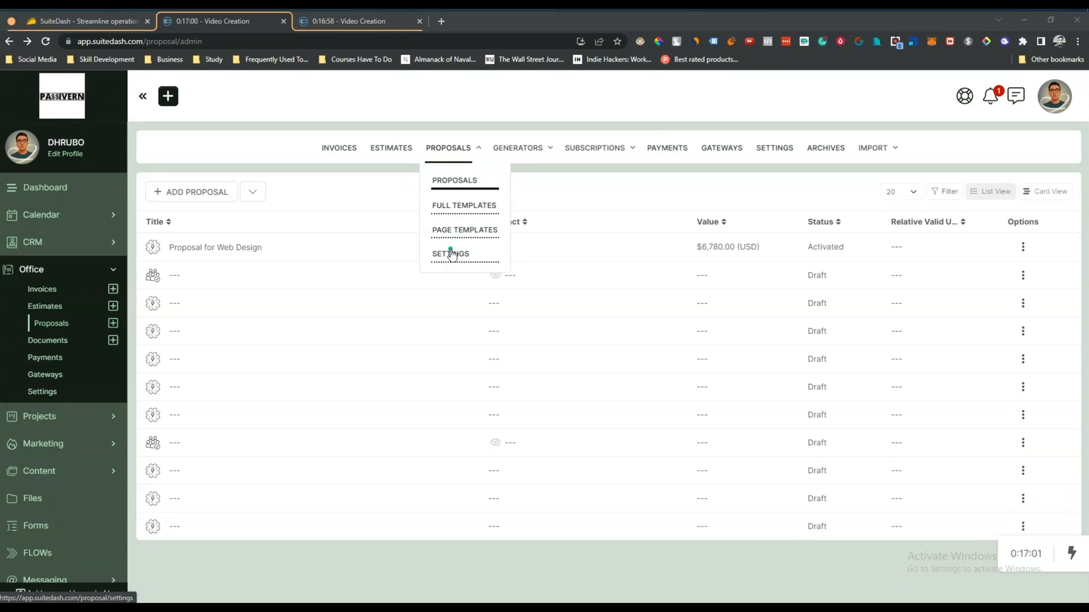
mouse_move(538, 153)
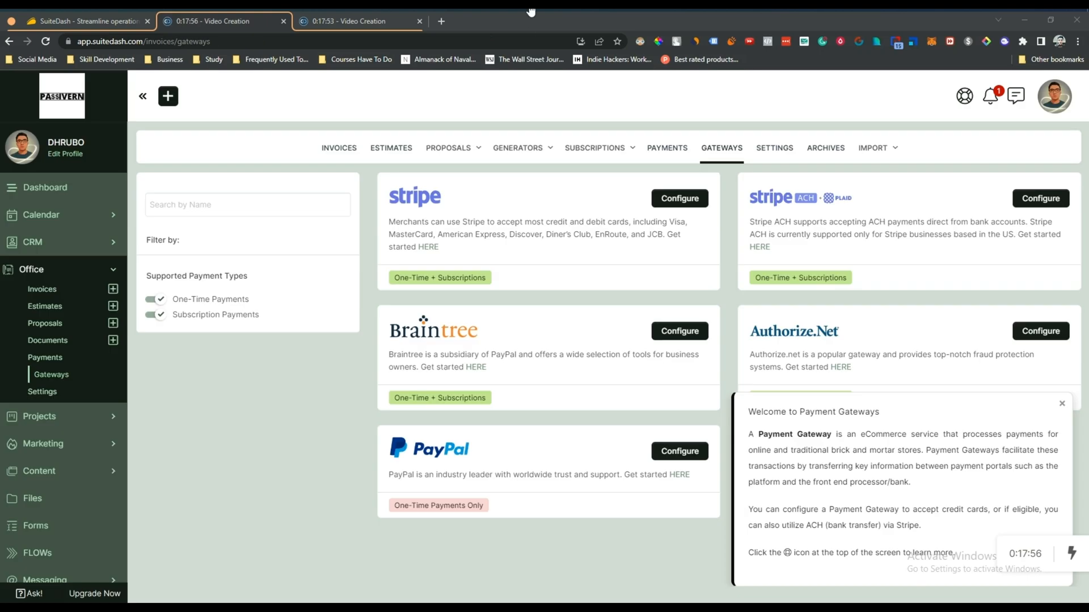
click(50, 373)
click(1061, 405)
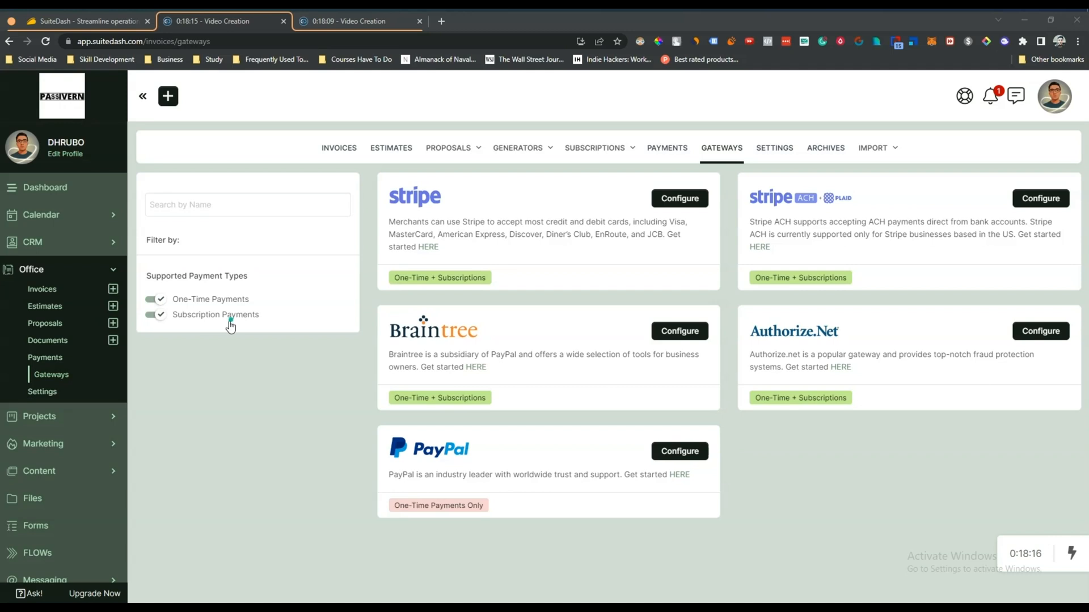
click(50, 358)
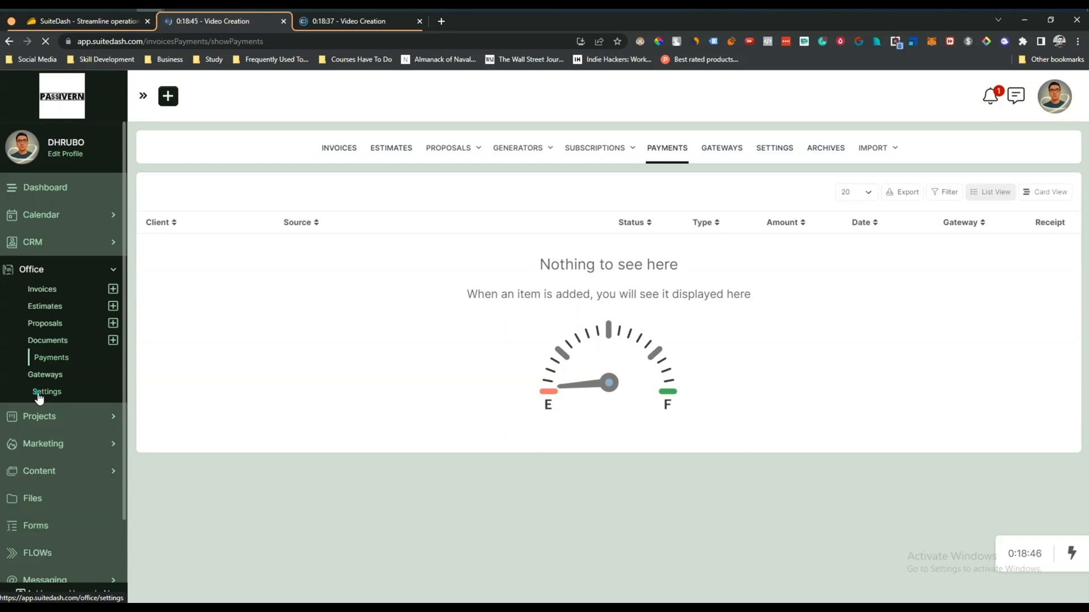
Open Project X from the projects list and look across all status columns of its Kanban board.
click(71, 425)
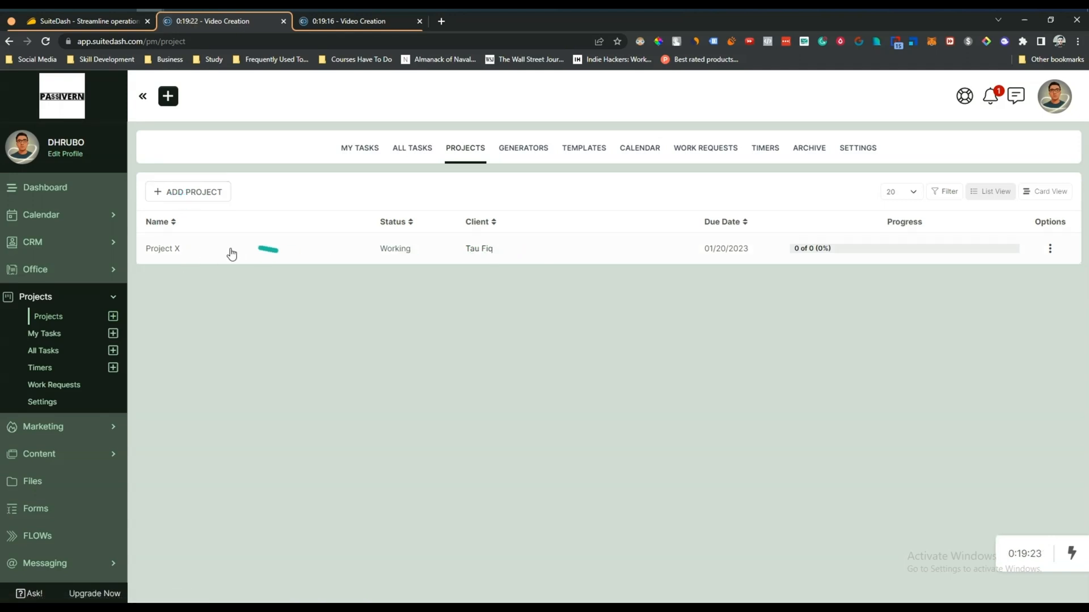
click(176, 251)
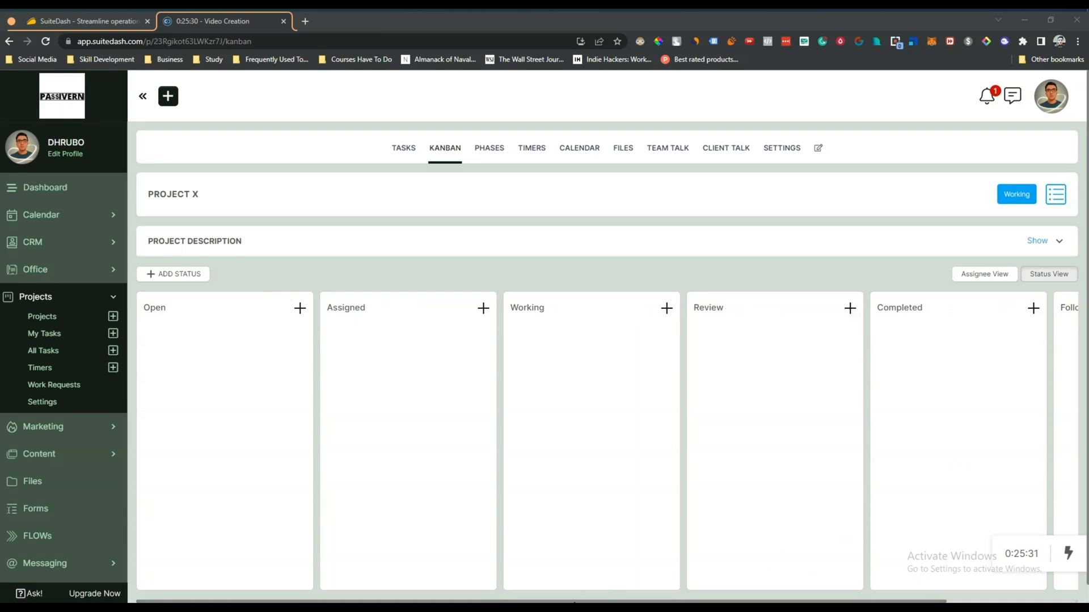
drag(680, 600, 838, 598)
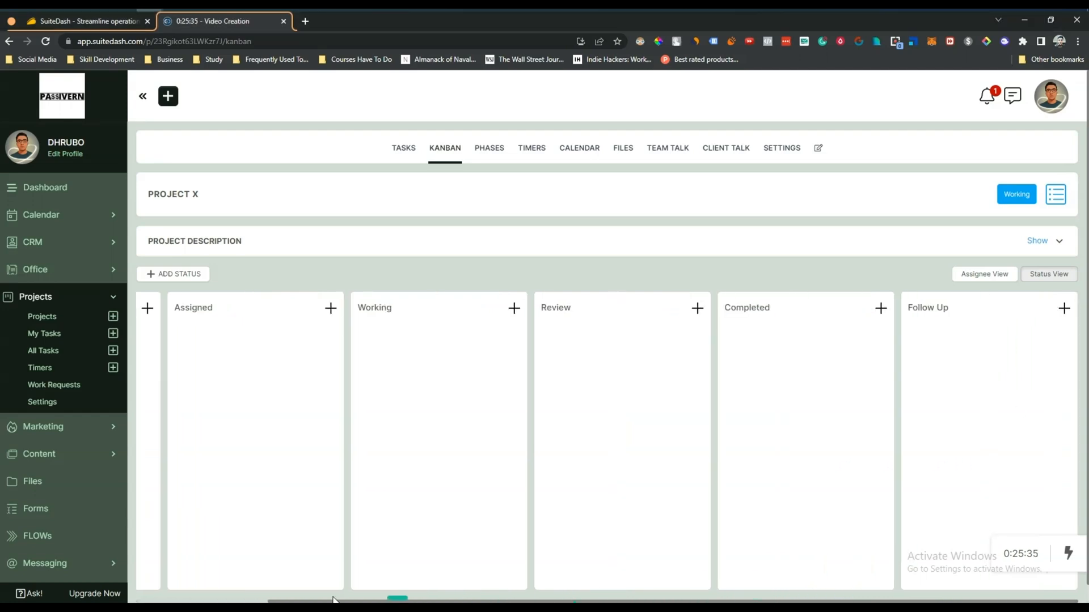
click(237, 600)
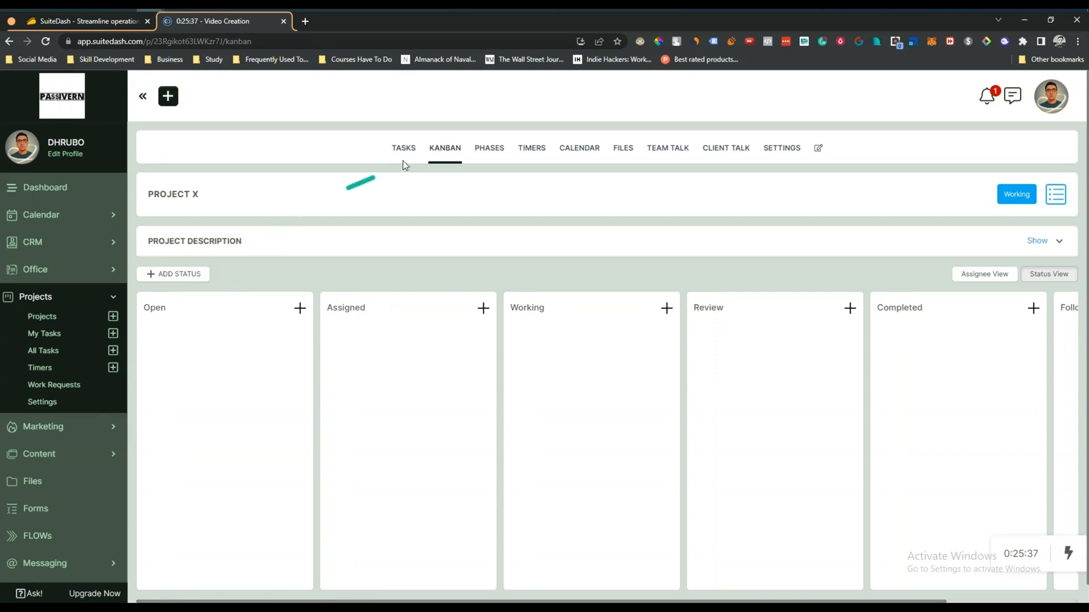
Open the new task form for the Kanban board's Open column, review its fields and close it without saving.
click(297, 313)
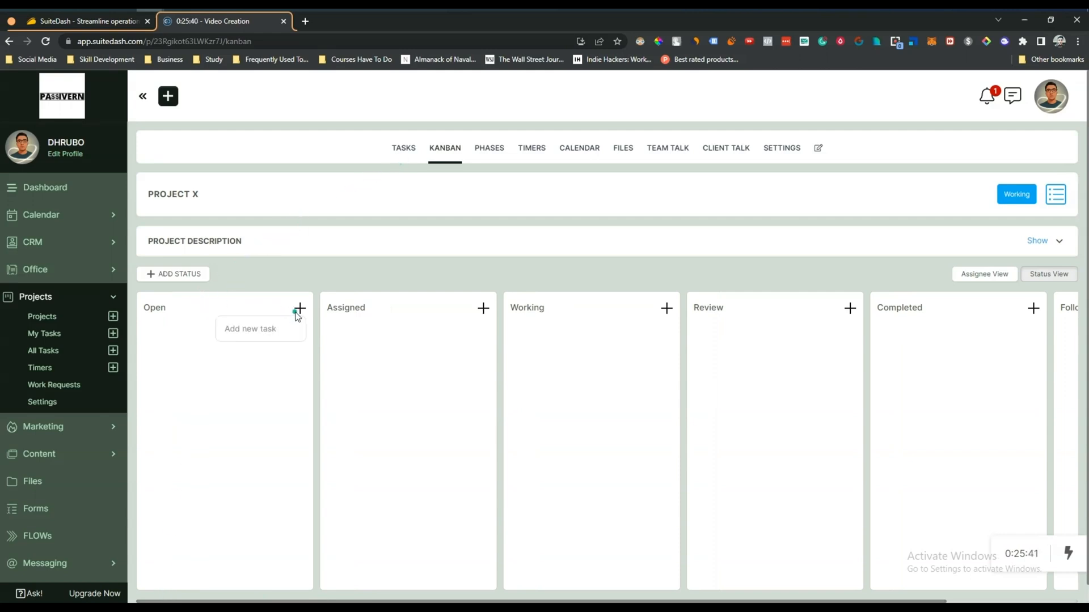
click(256, 329)
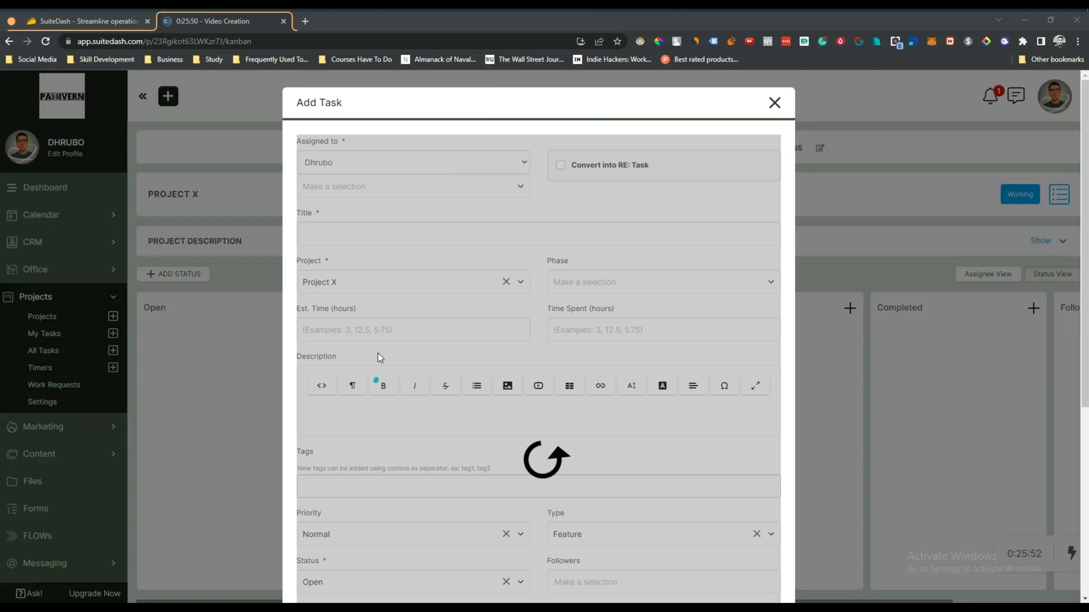
scroll(556, 482, down, 5)
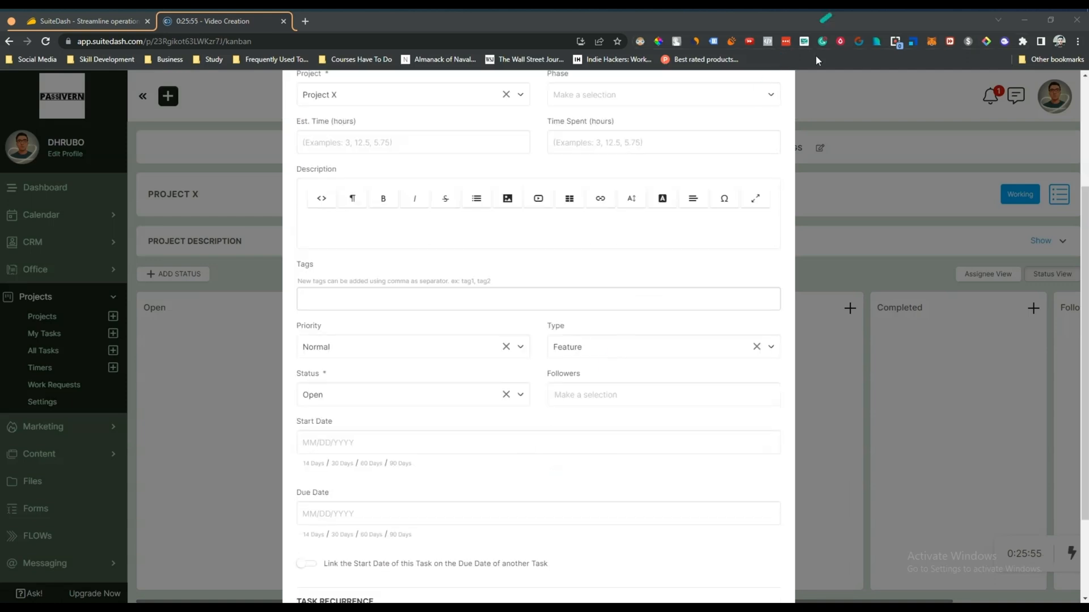
click(855, 262)
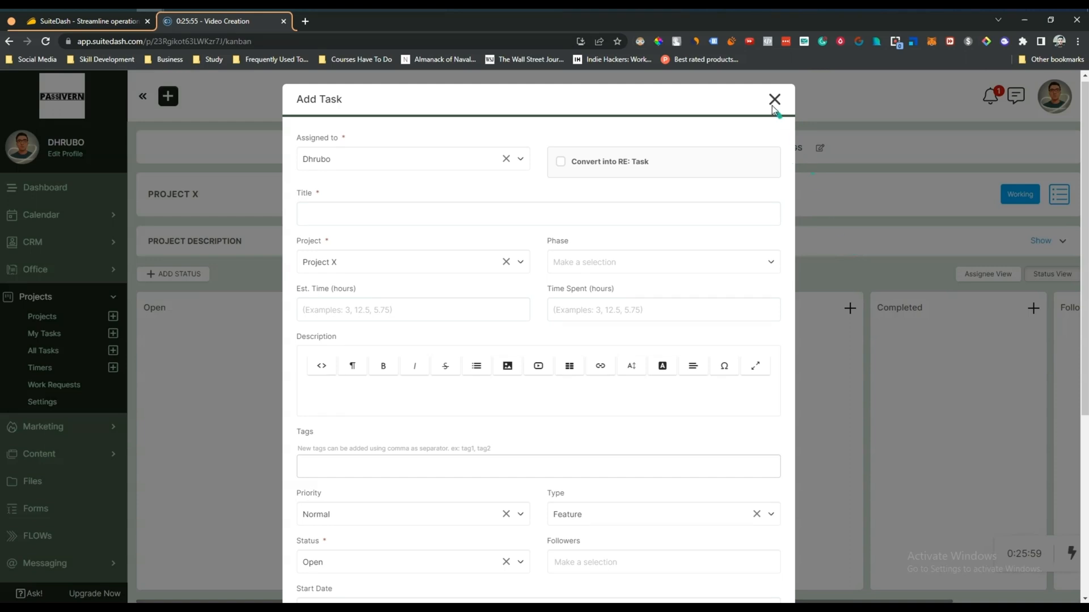
click(773, 100)
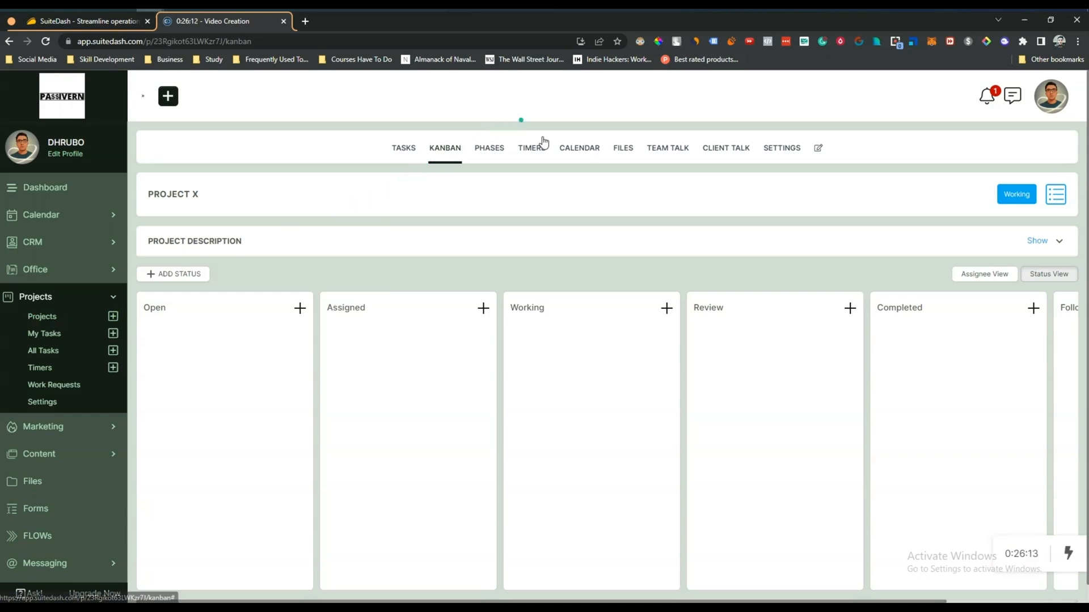
Look through Project X's timers and its January 2023 calendar.
click(537, 155)
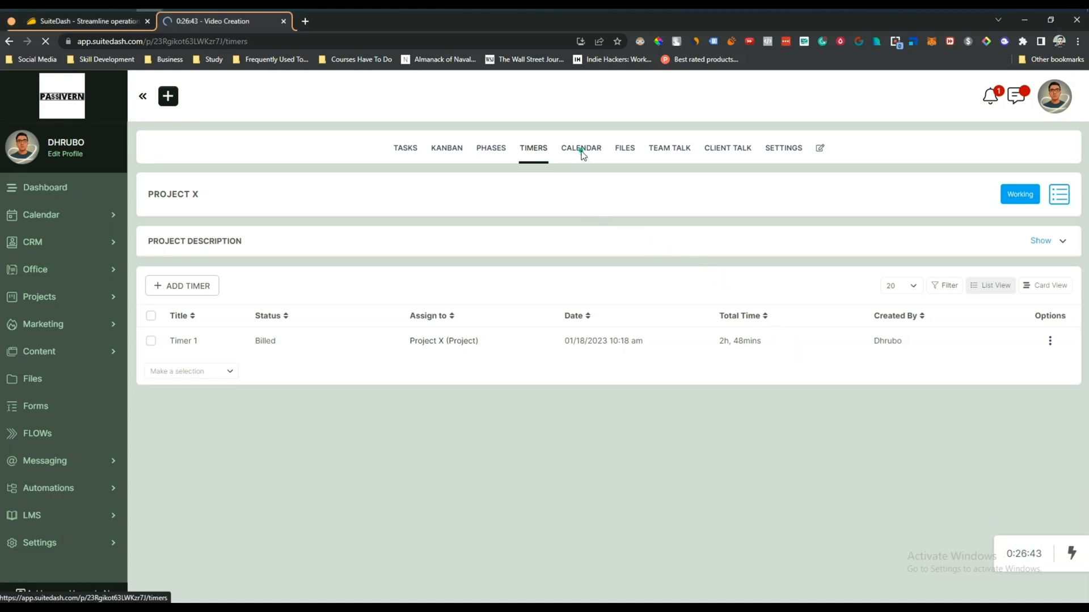
click(586, 153)
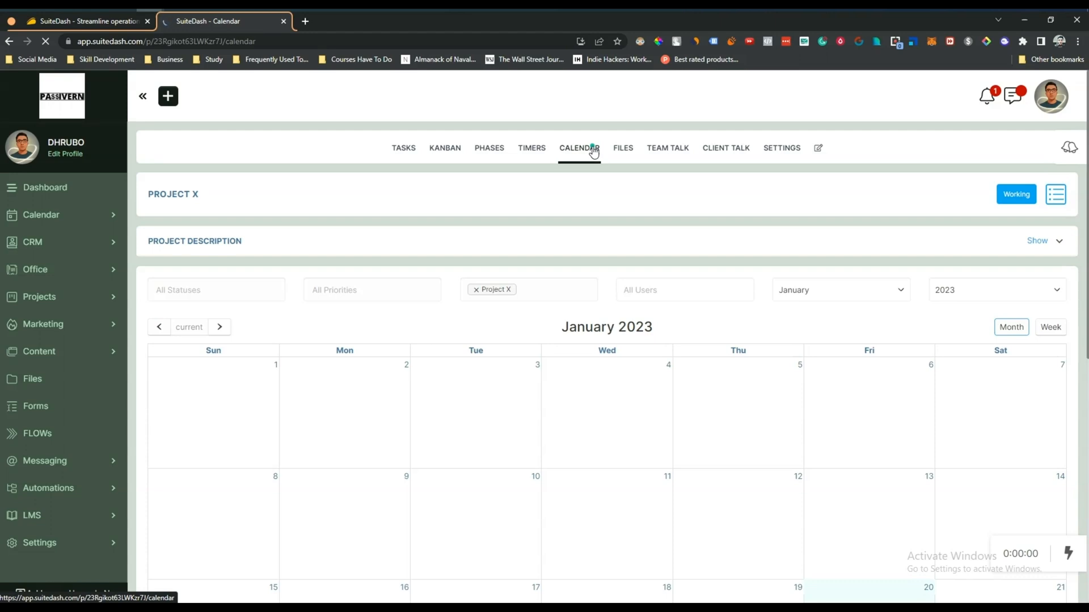
scroll(595, 340, down, 6)
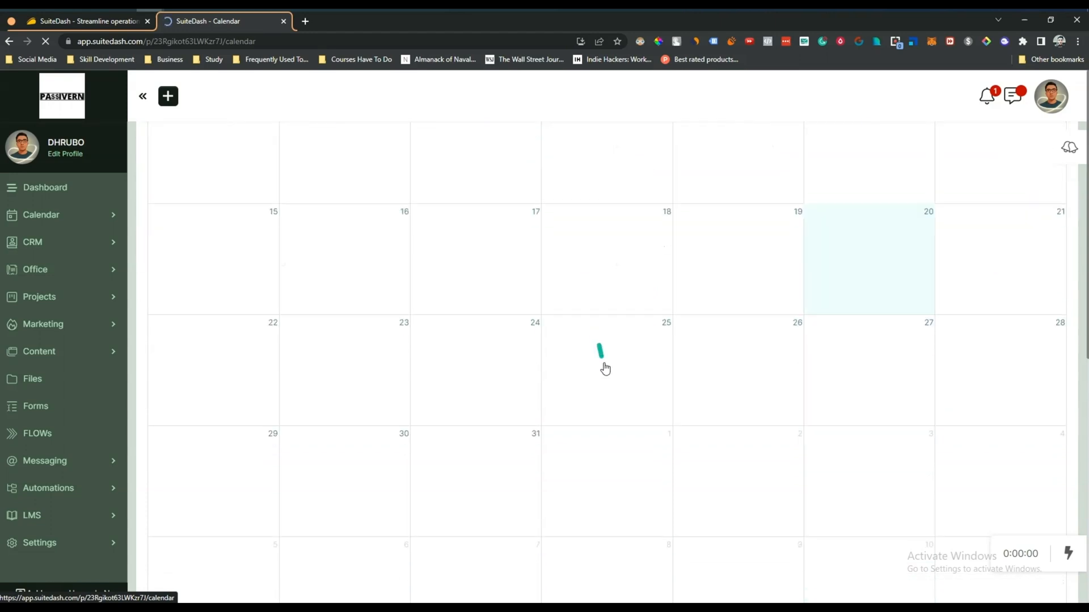
scroll(615, 381, up, 5)
scroll(616, 380, up, 1)
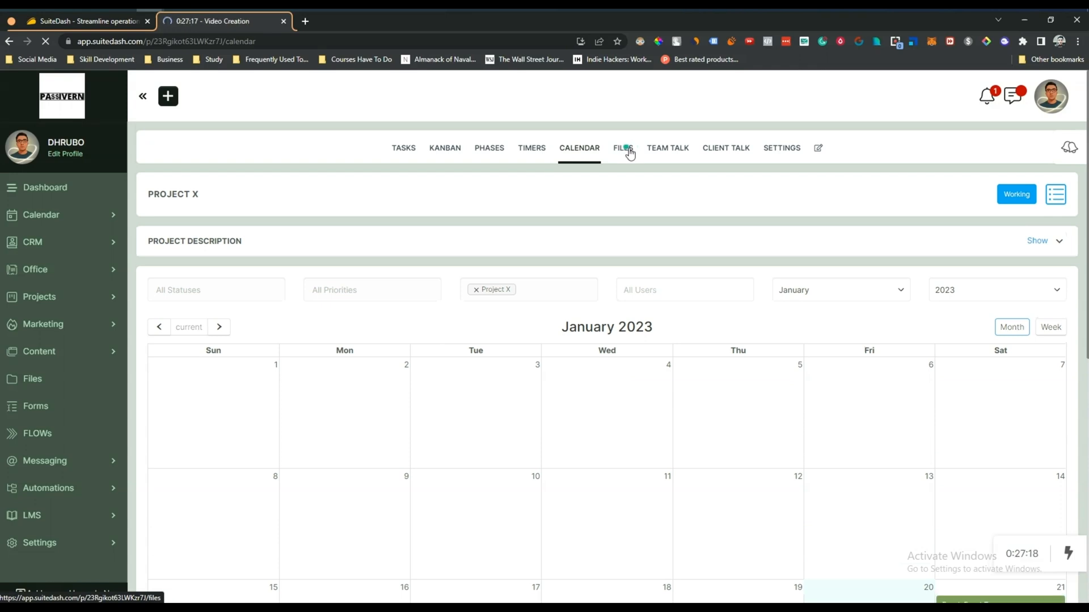
Start a Team Talk message in Project X with the subject "Sub 1".
click(669, 150)
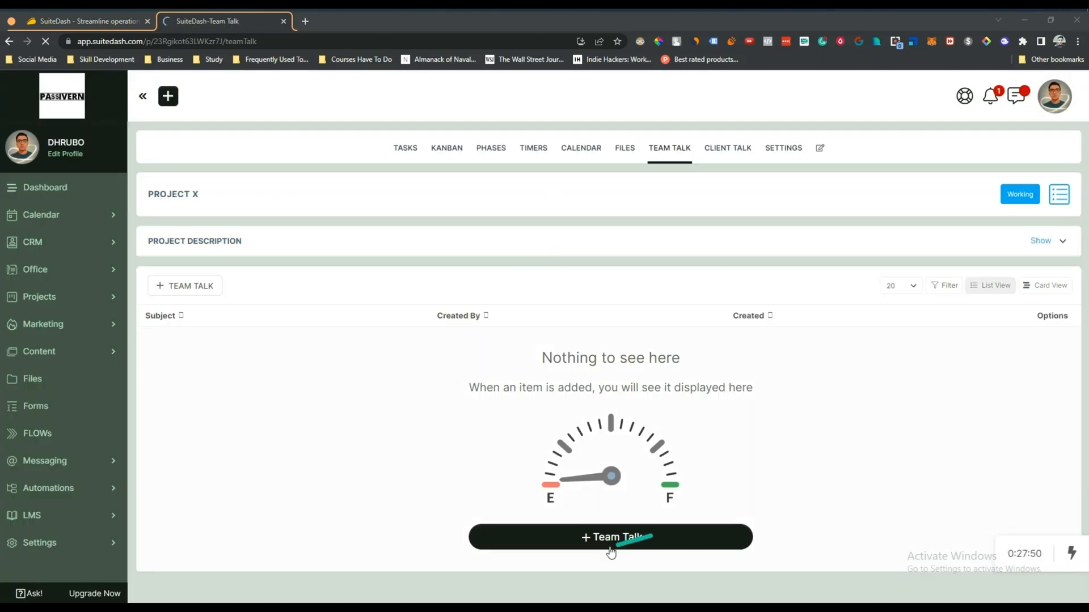
click(611, 541)
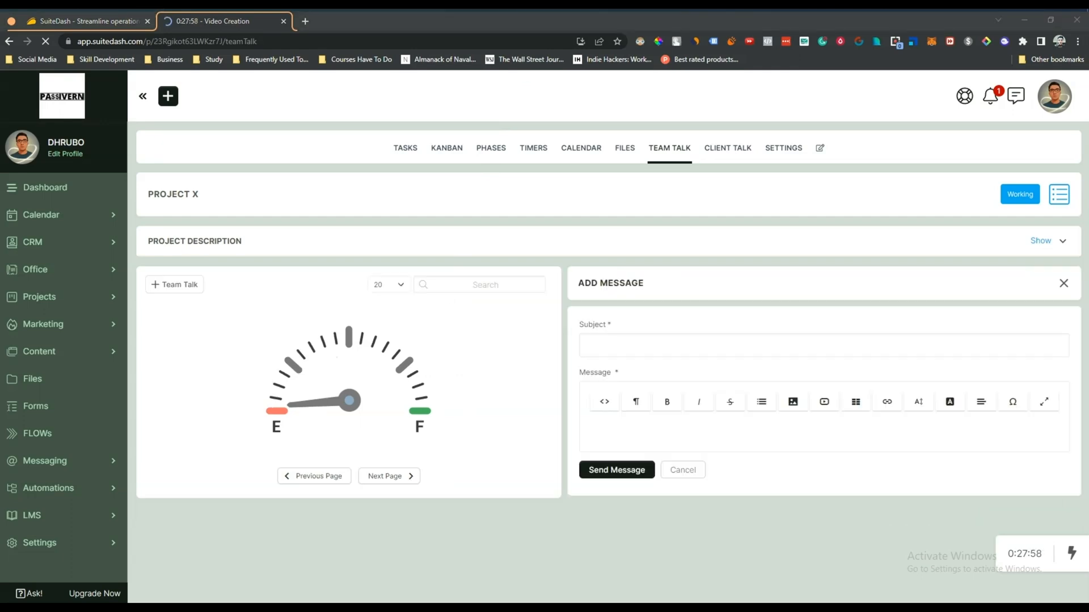
click(656, 347)
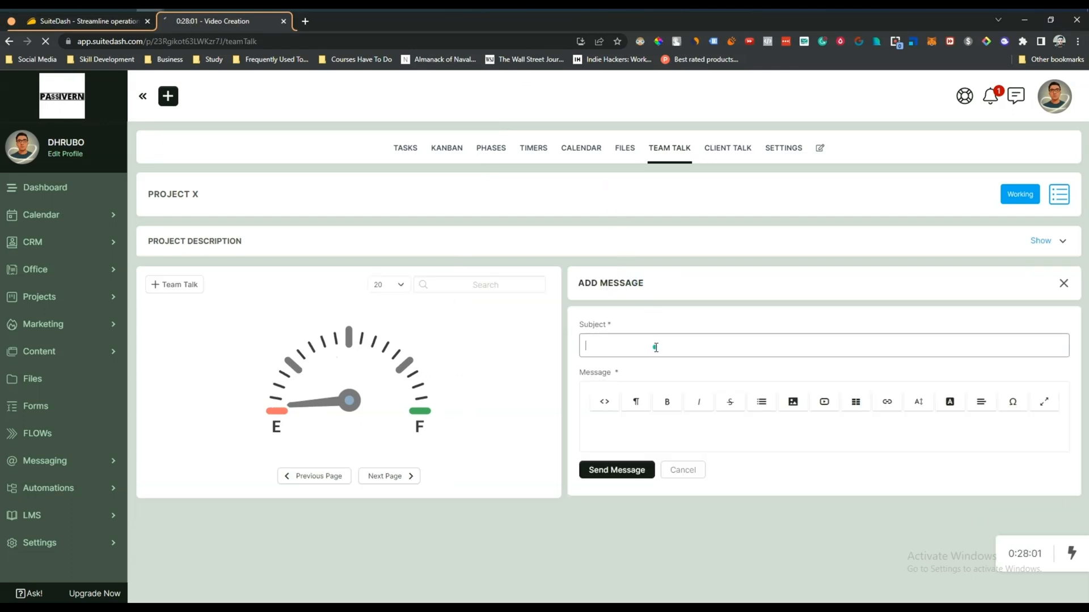
text(Sub 1)
Fill the Team Talk message with the YouTube video and the copied SuiteDash introduction text, and send it.
click(629, 429)
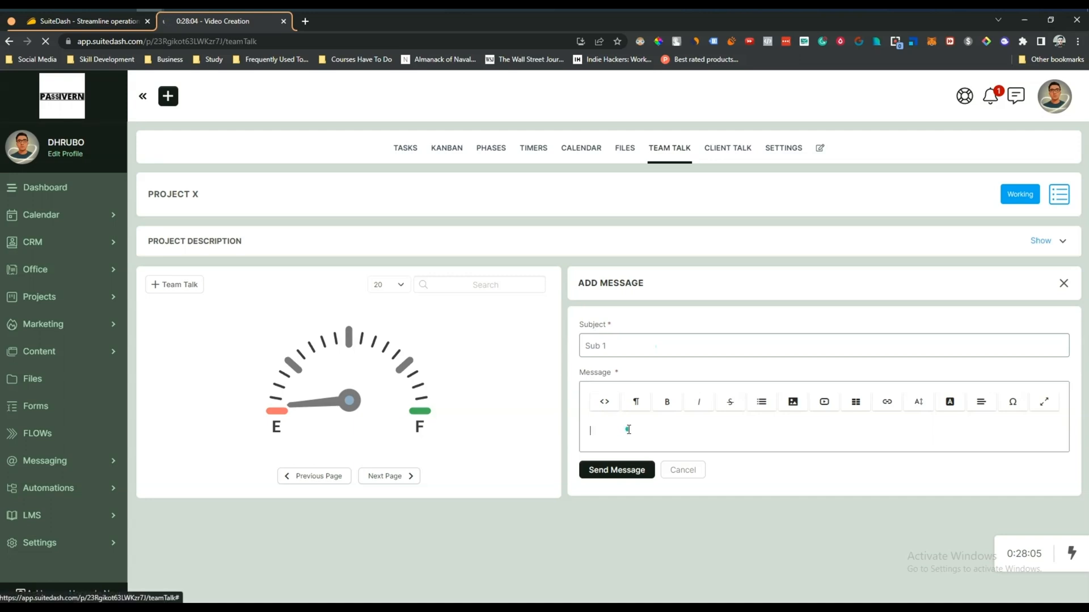
key(ctrl+v)
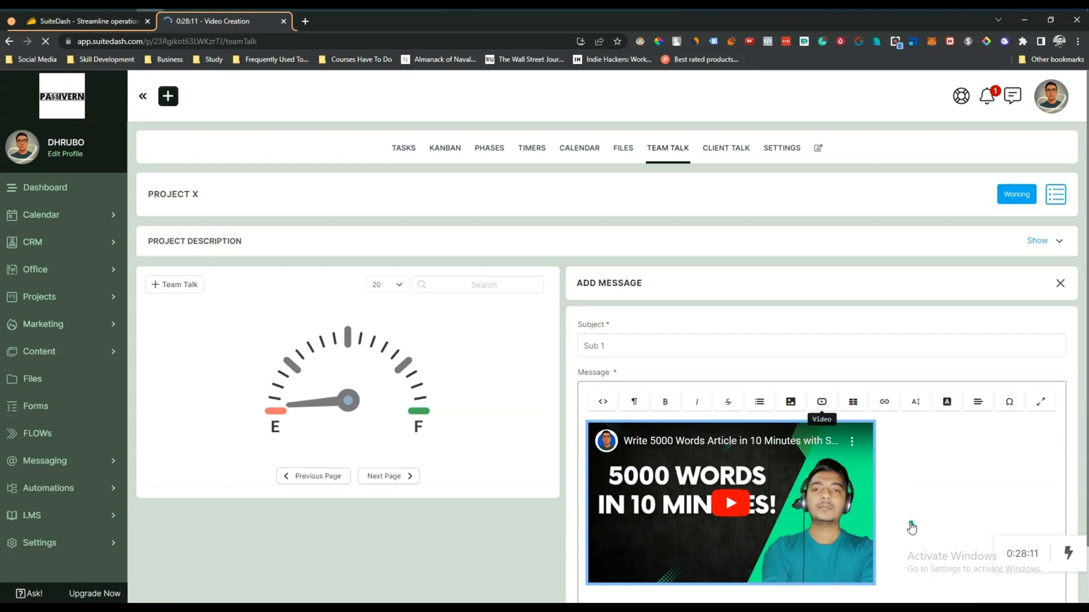
scroll(885, 527, down, 1)
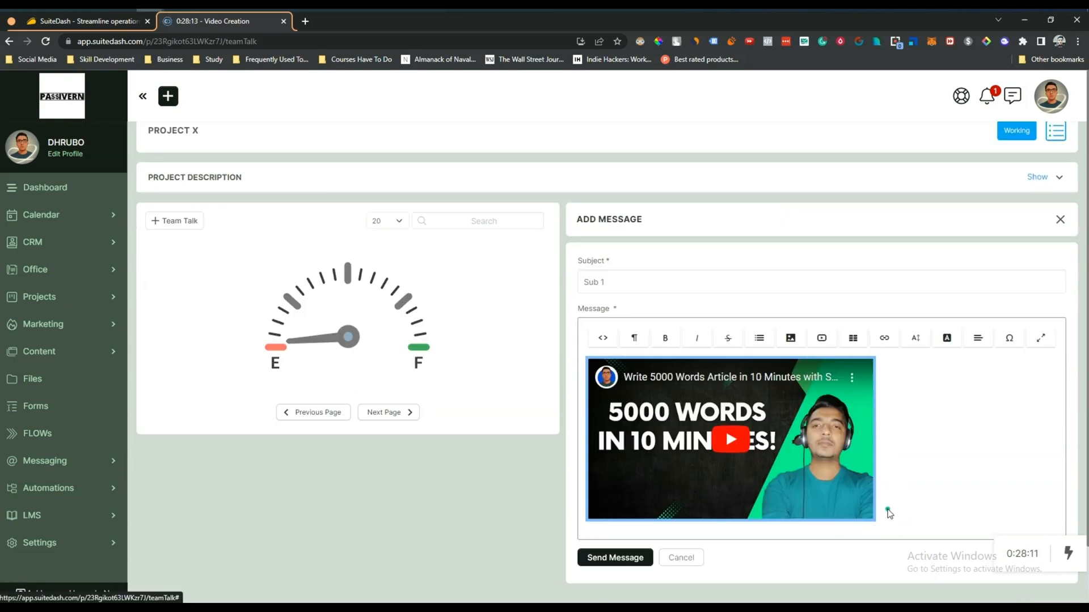
scroll(889, 513, down, 1)
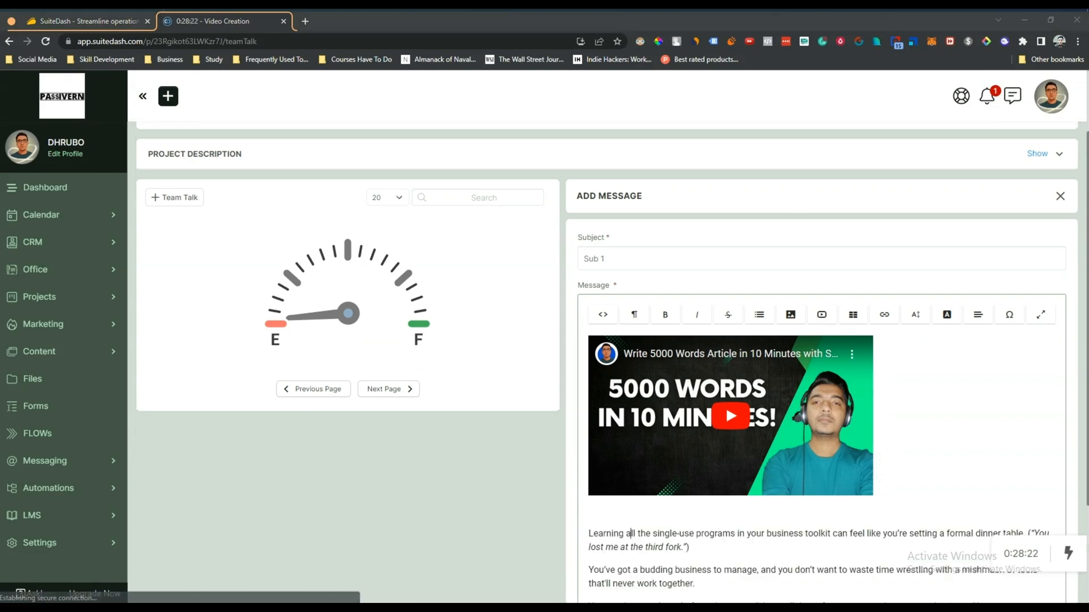
scroll(628, 533, down, 2)
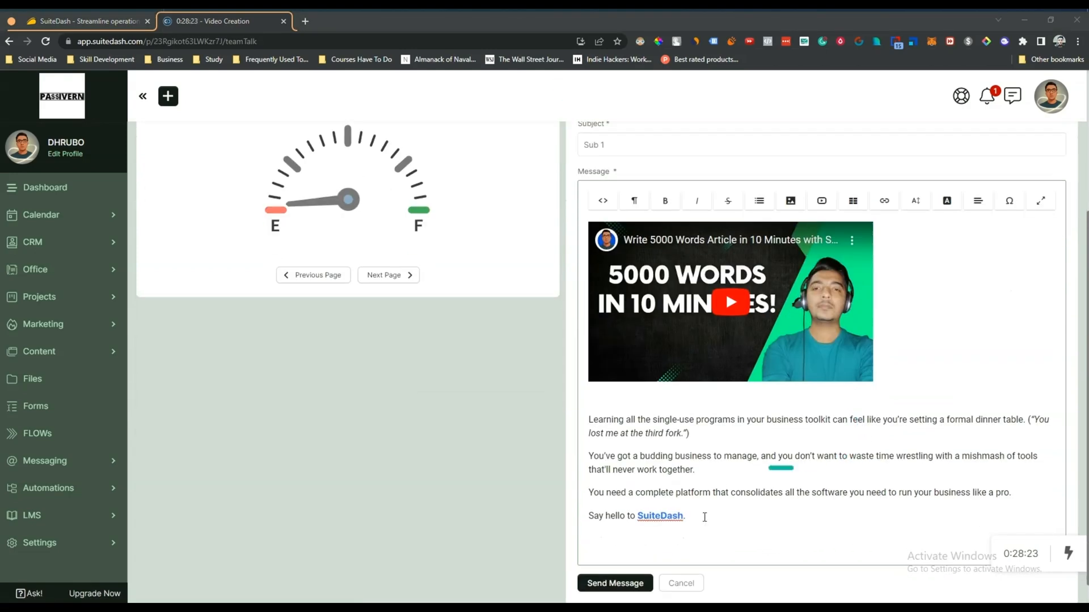
click(612, 584)
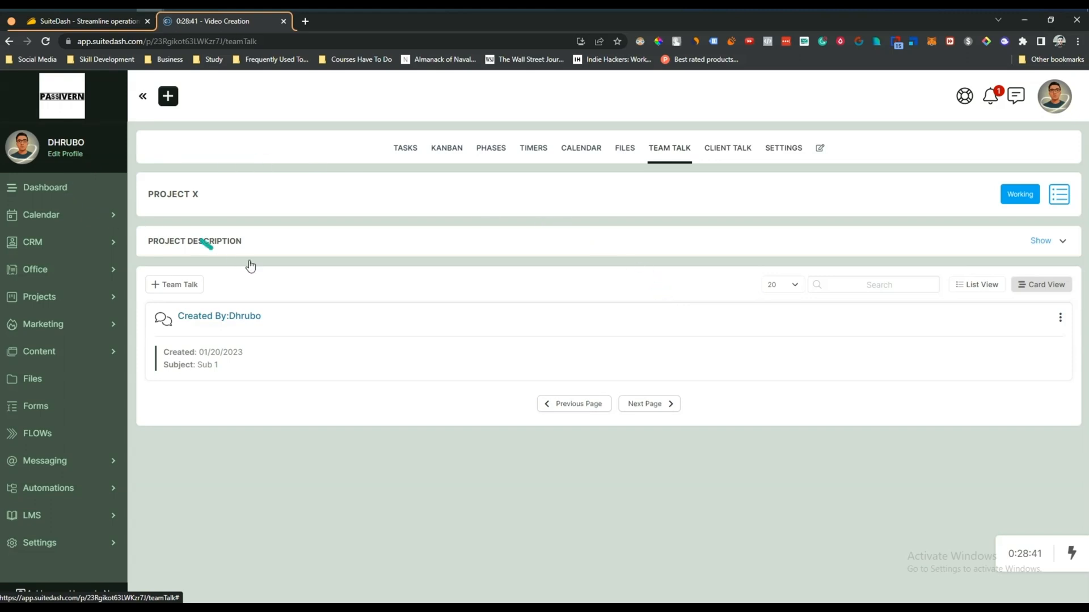
View Project X's Client Talk area and the list of project sections.
click(724, 153)
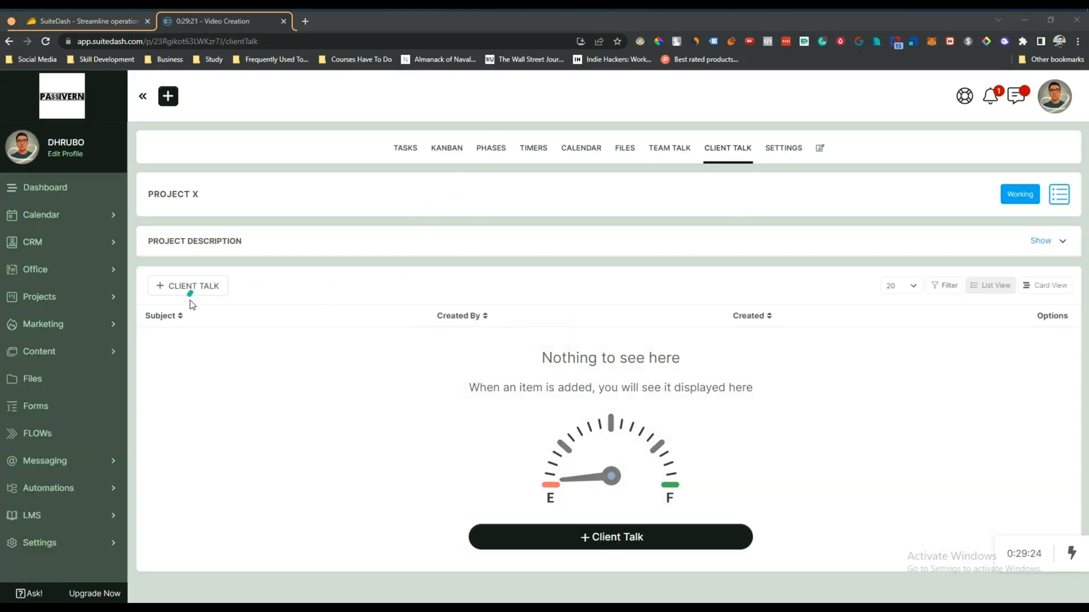
click(191, 283)
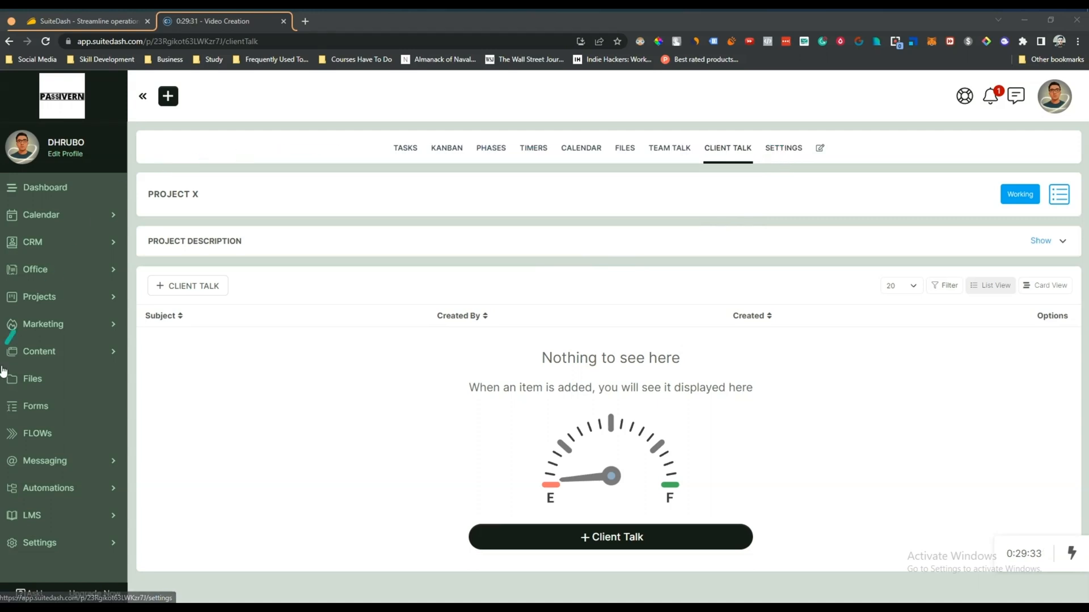
click(47, 301)
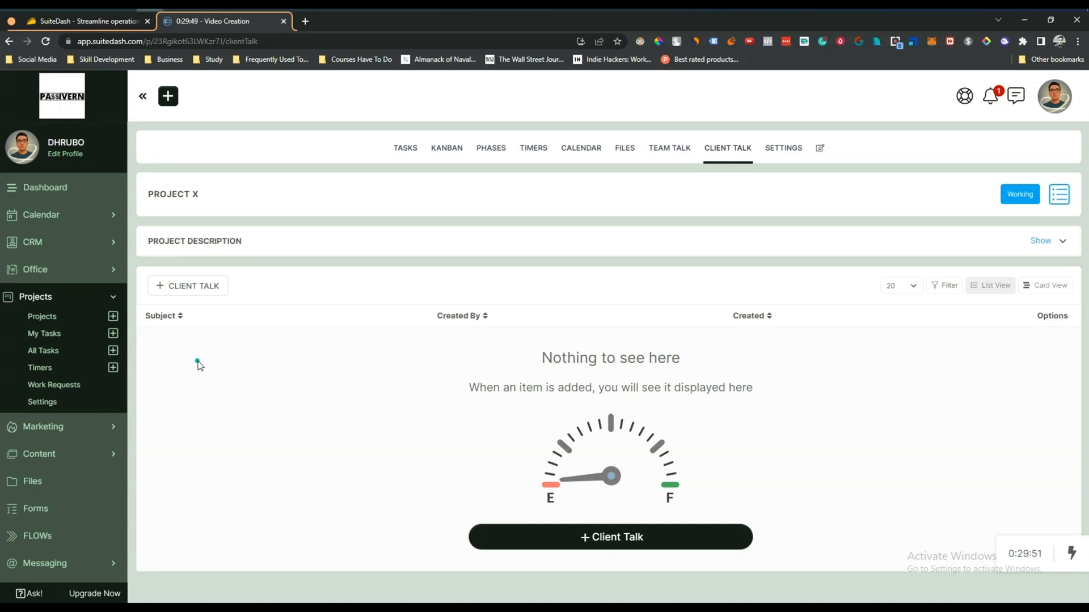
View the marketing campaigns page and open the marketing audiences in a separate browser tab.
click(46, 428)
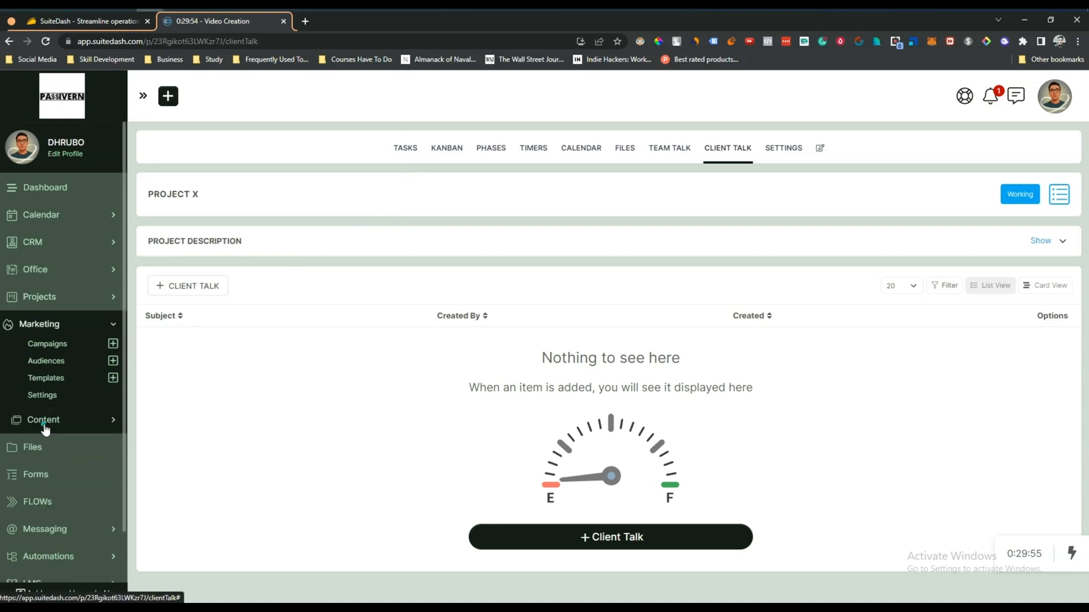
click(54, 345)
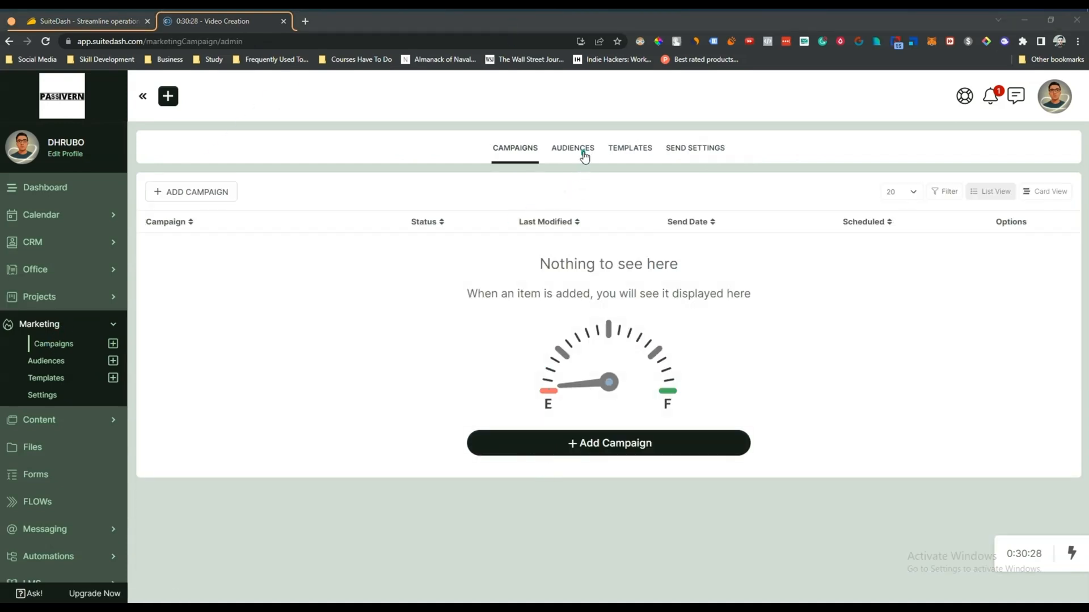
middle_click(584, 154)
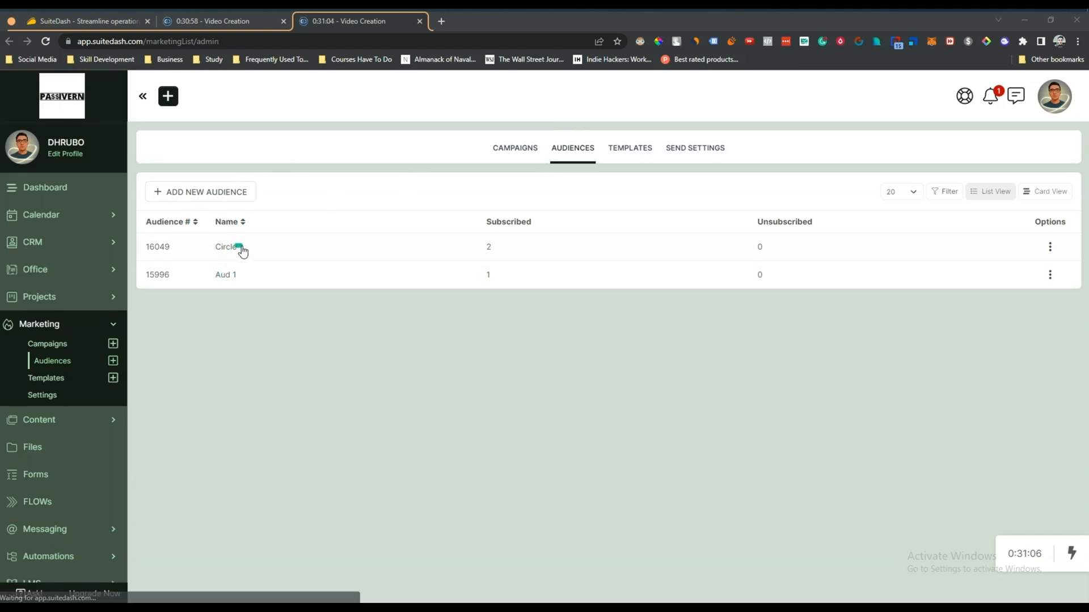
Check where circles sit in the CRM in relation to the audiences, and return to the first SuiteDash tab to view the email send settings.
click(84, 215)
click(74, 312)
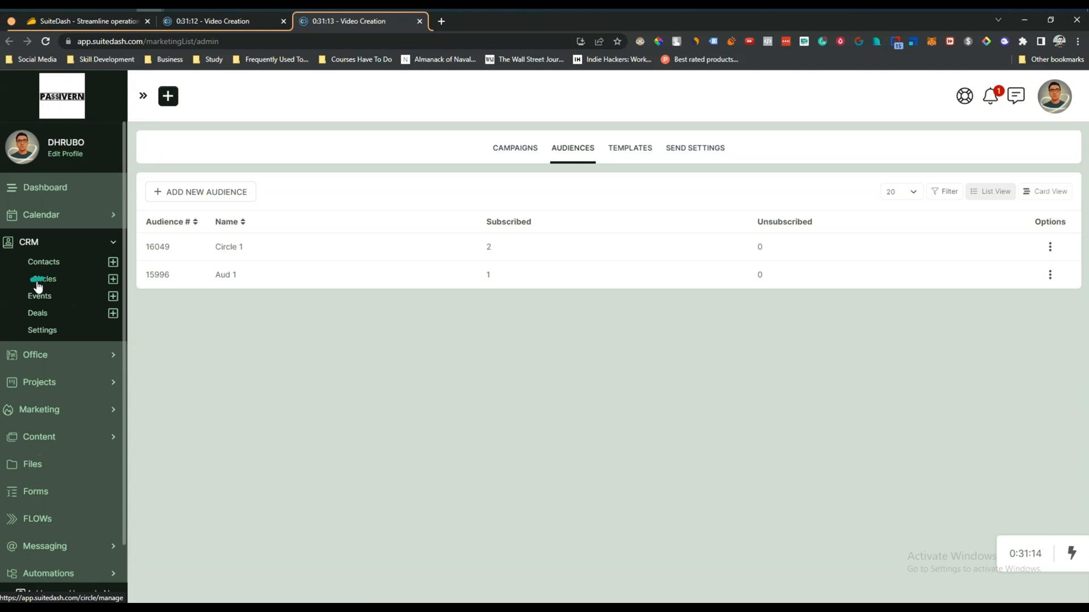
click(48, 411)
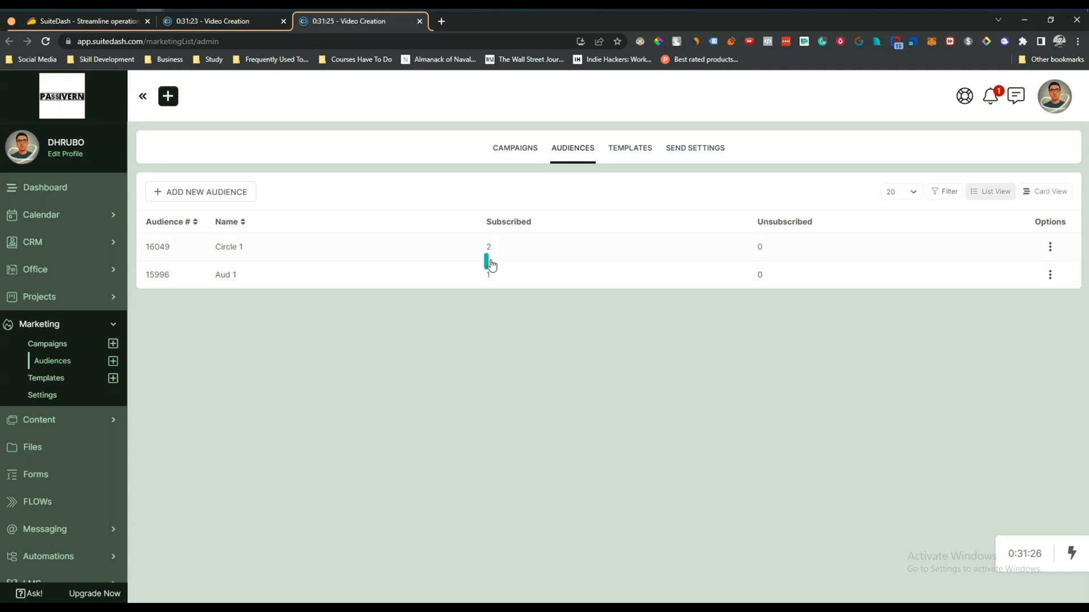
click(242, 22)
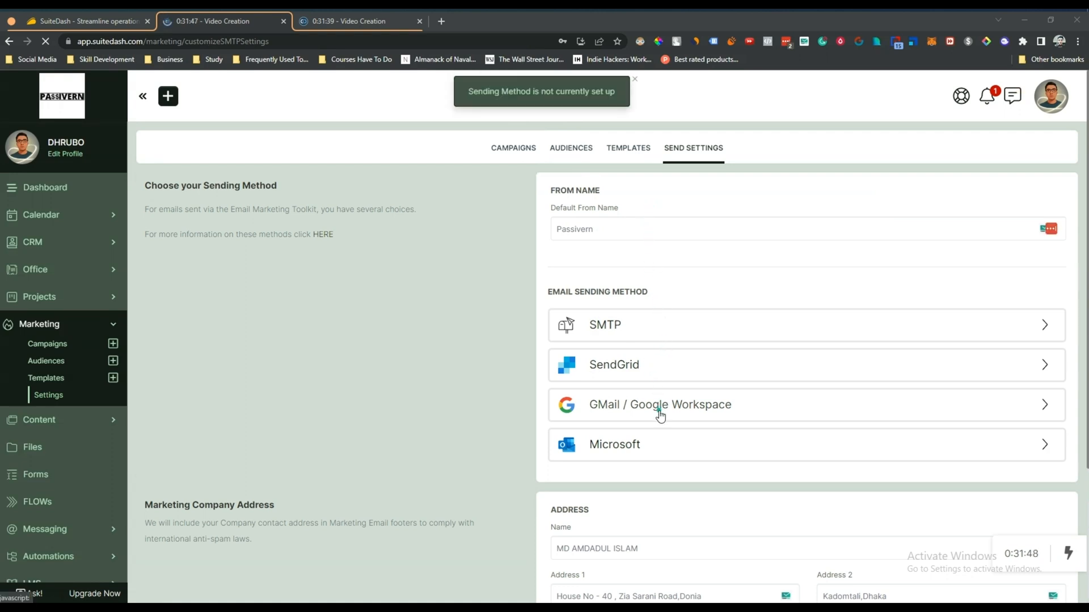
Review the email sending methods and the sub-sections from Calendar through Content, and view the Files area.
scroll(658, 414, down, 3)
scroll(657, 411, up, 3)
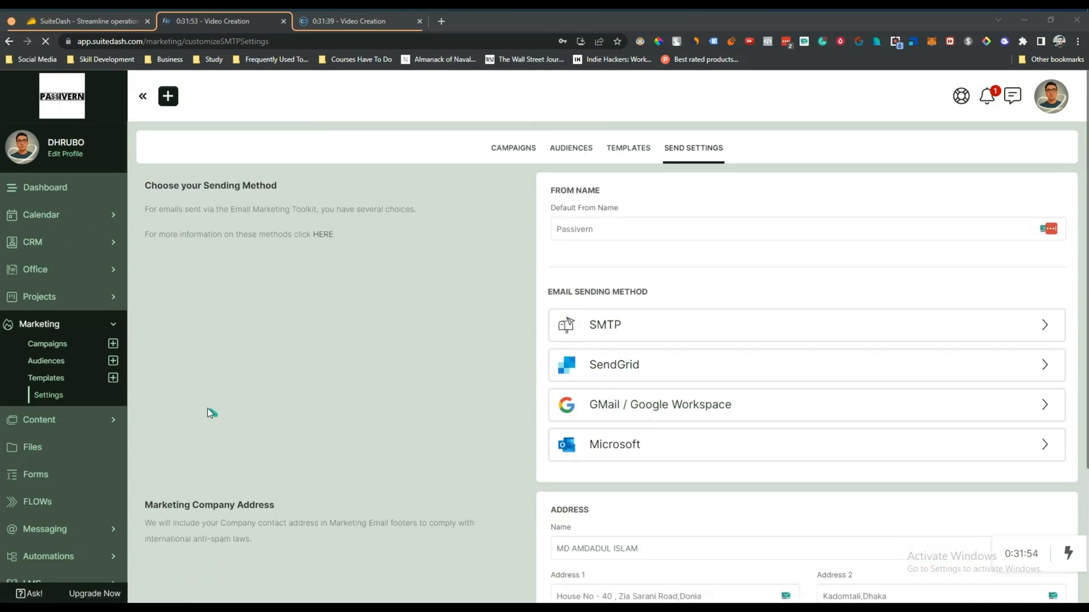
click(64, 344)
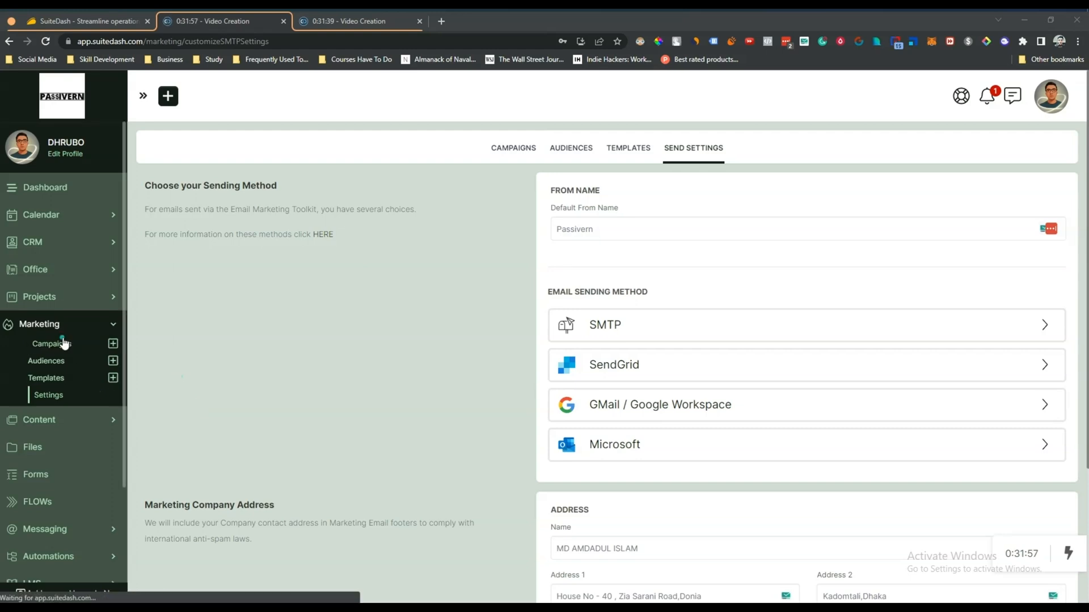
click(52, 220)
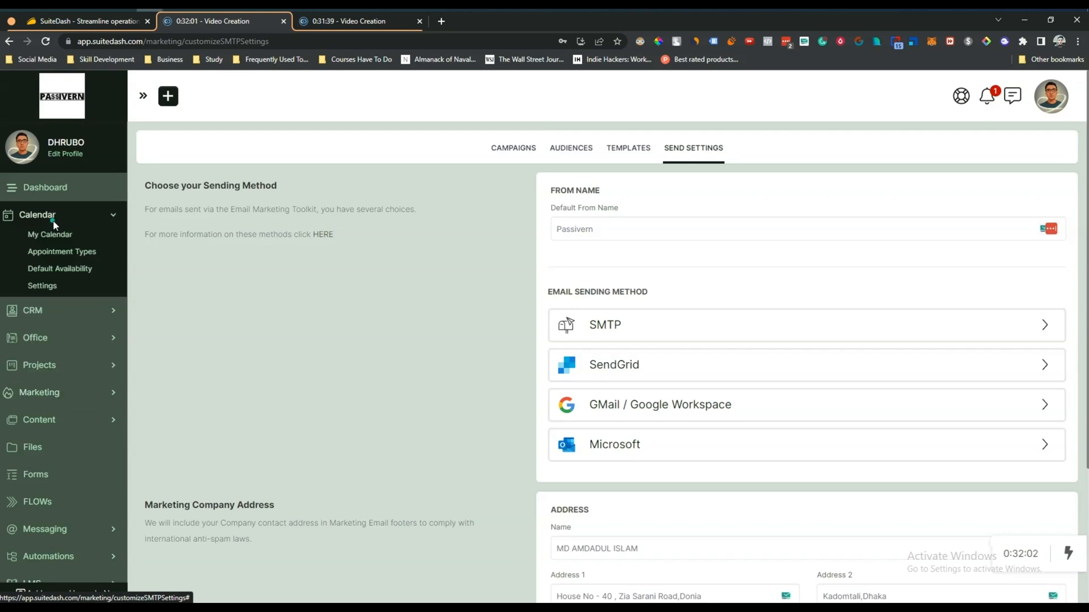
click(75, 313)
click(74, 355)
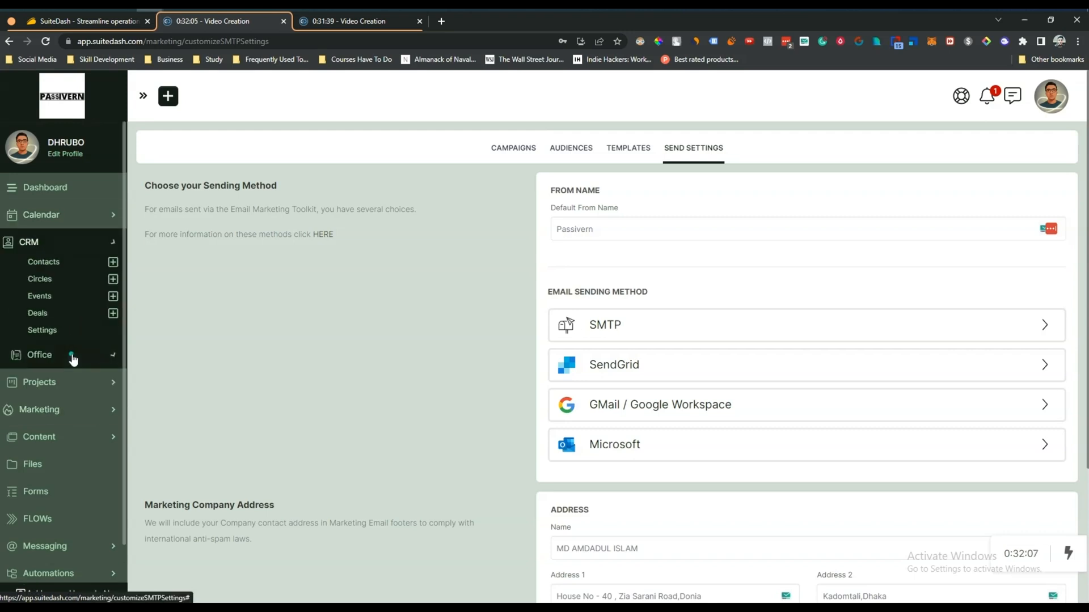
click(72, 423)
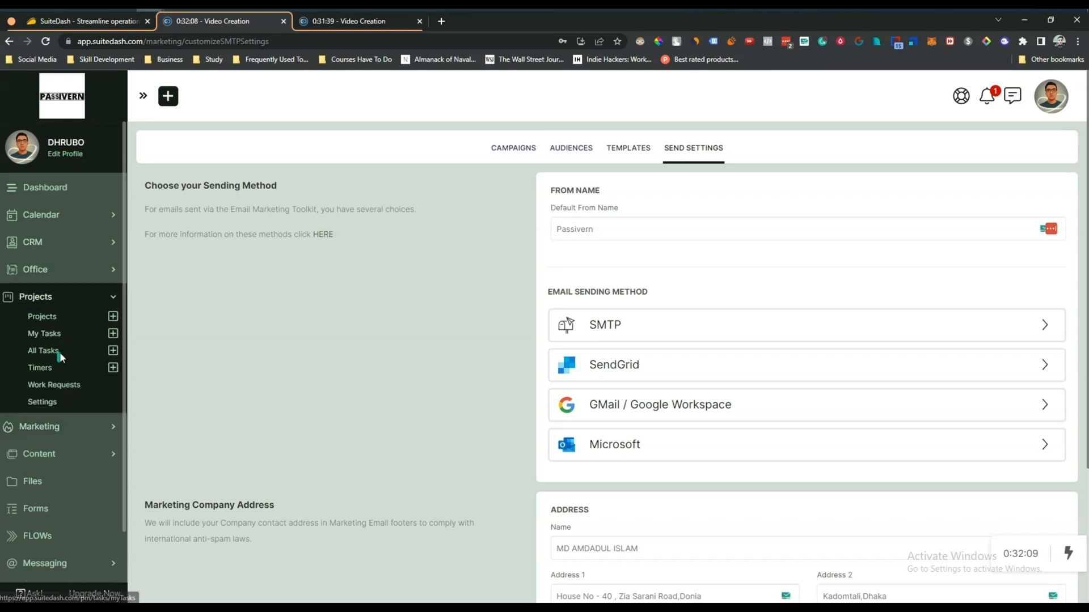
click(63, 428)
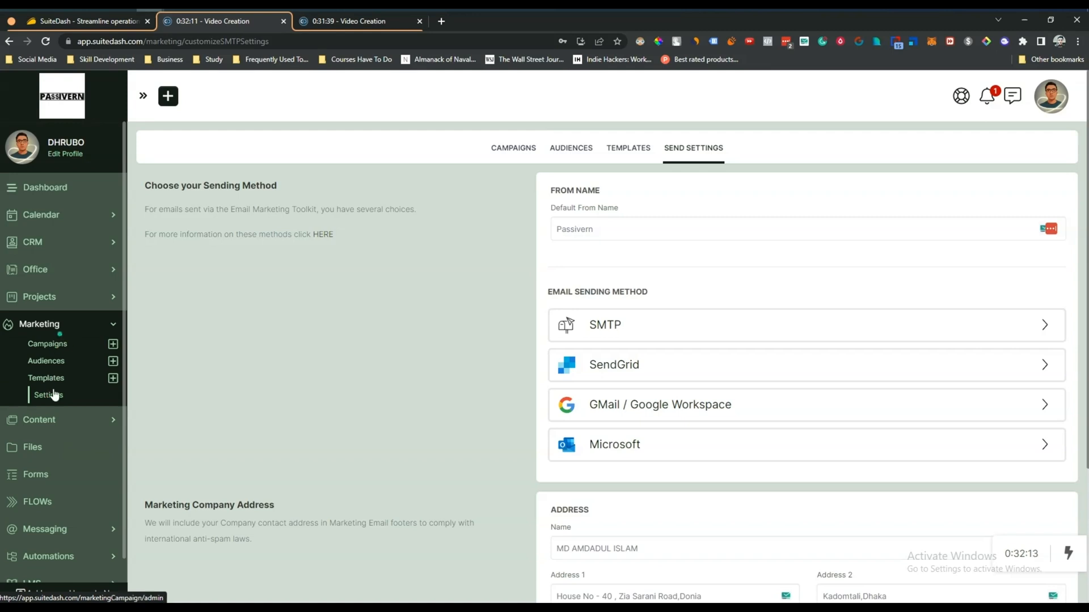
click(48, 419)
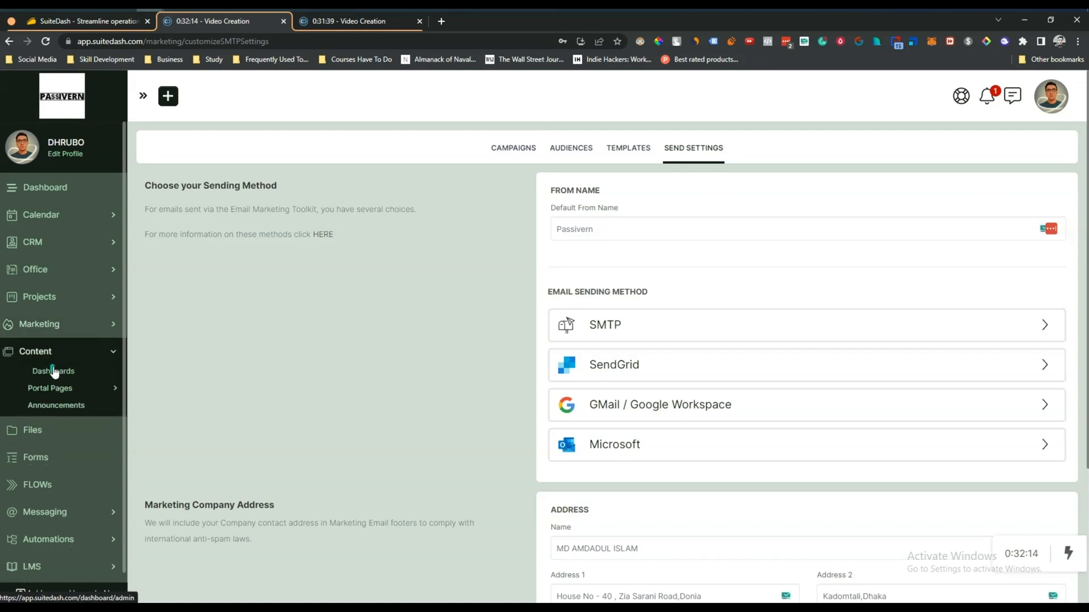
click(66, 434)
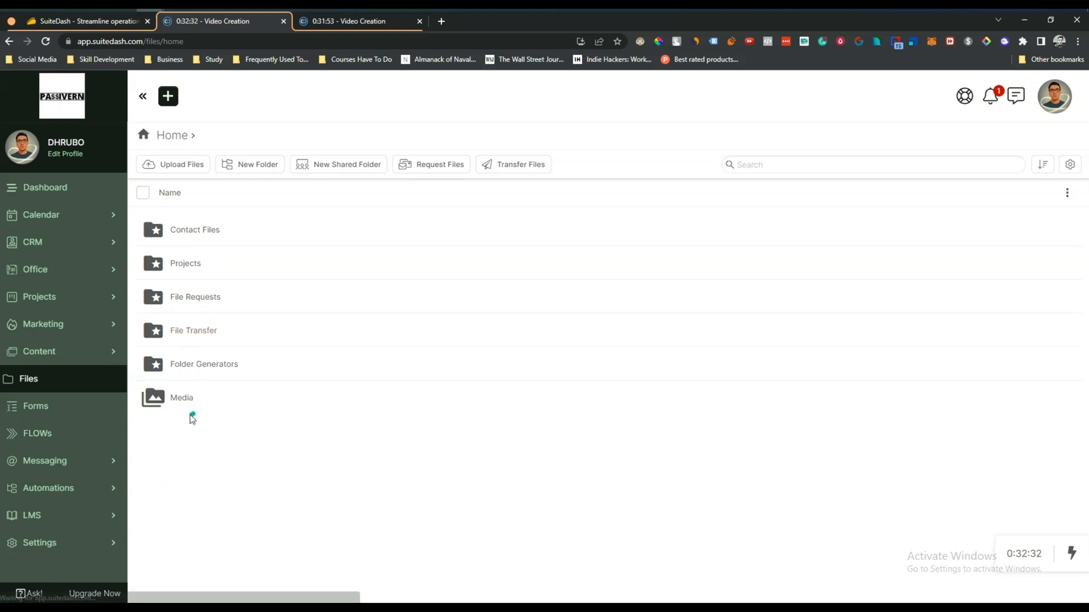
View the forms list and the public submission page of Kickoff Form Number 1, and return to the forms list.
click(57, 415)
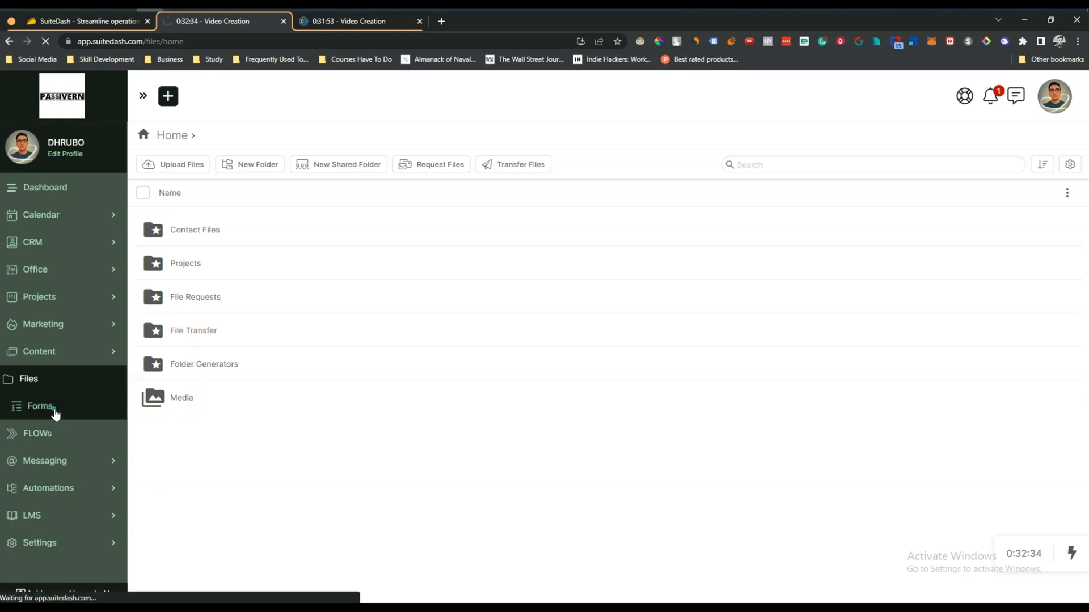
middle_click(45, 412)
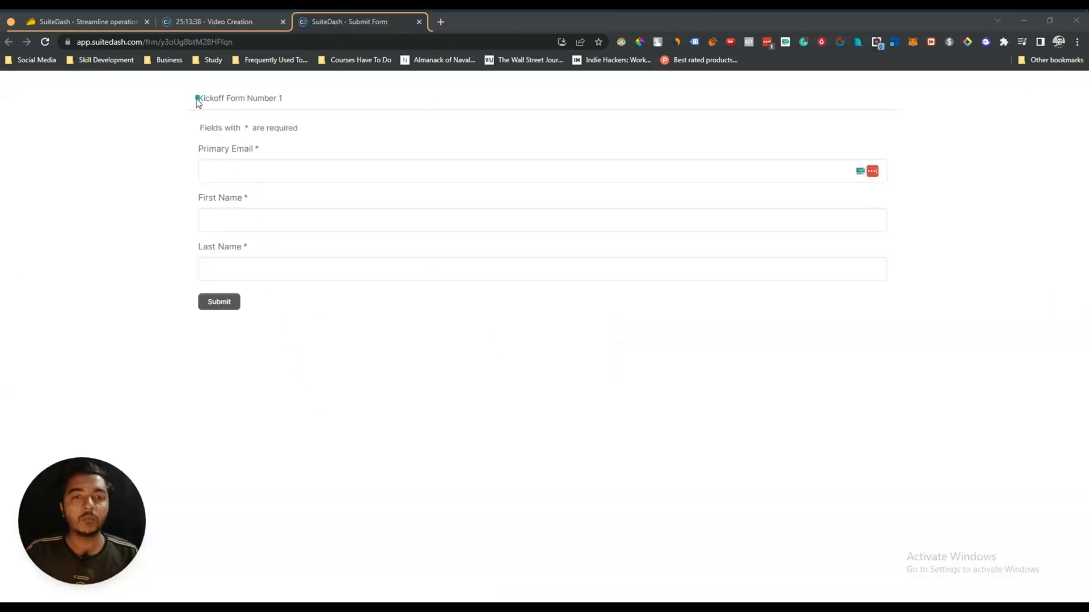
drag(197, 98, 276, 101)
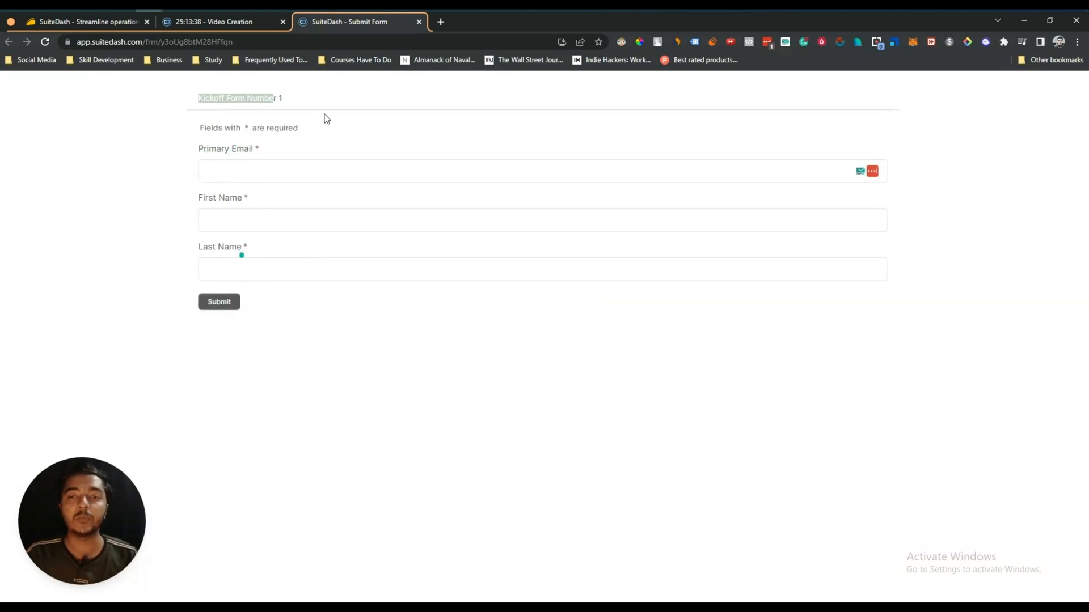
click(249, 27)
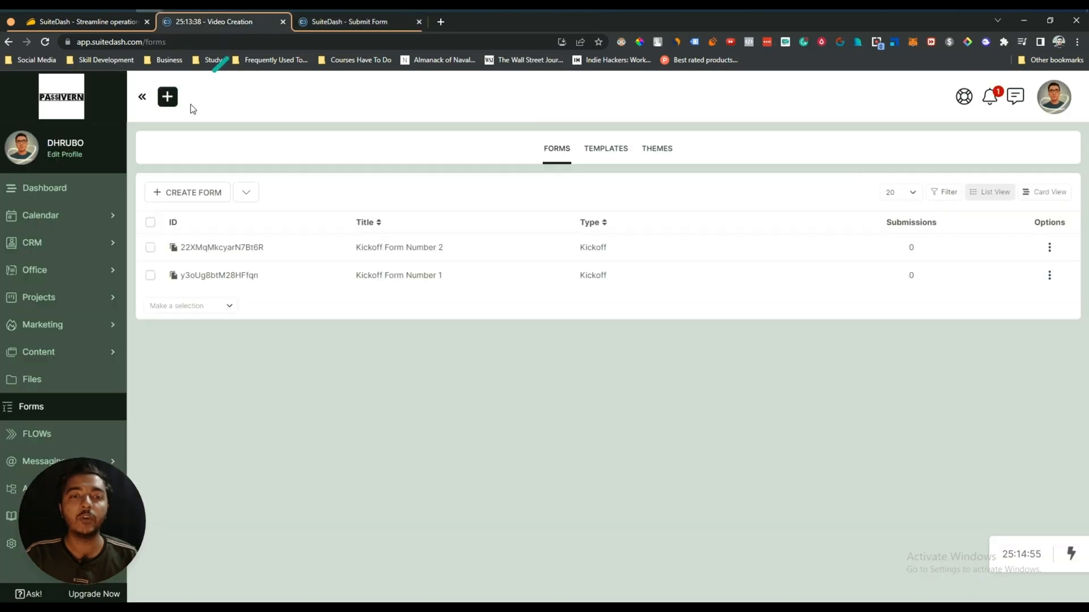
Create a new general form and load the Add to Audience(s) specialty type, accepting the overwrite of all fields.
click(196, 194)
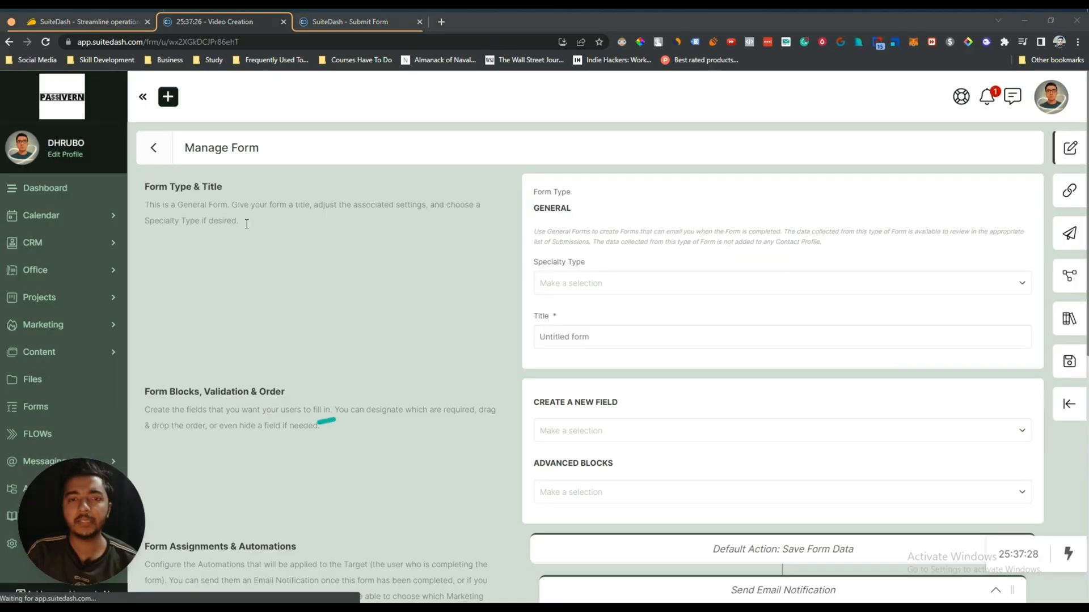
click(565, 287)
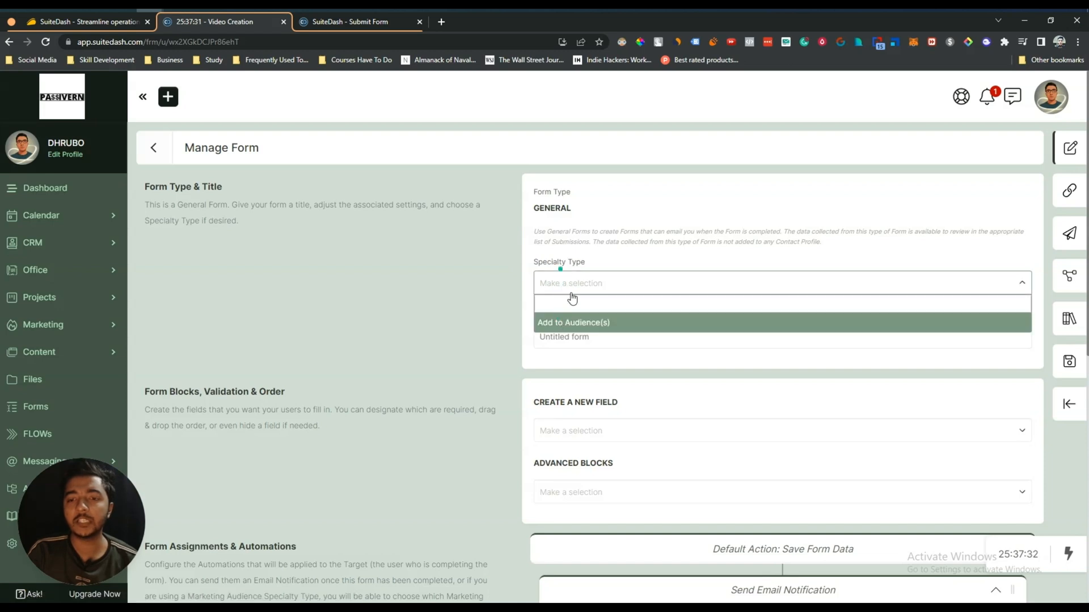
click(571, 322)
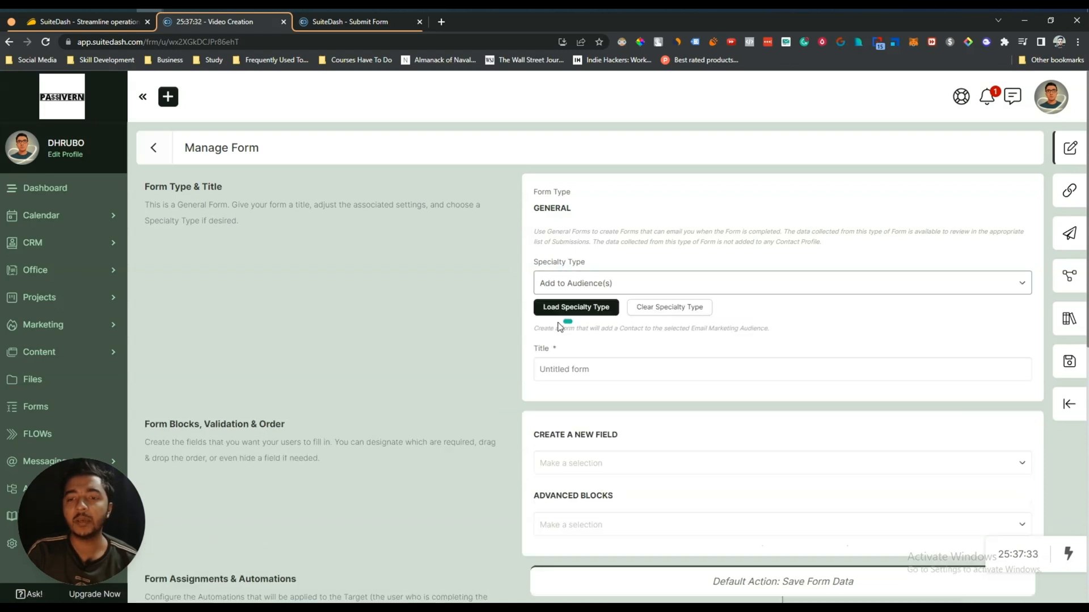
click(588, 308)
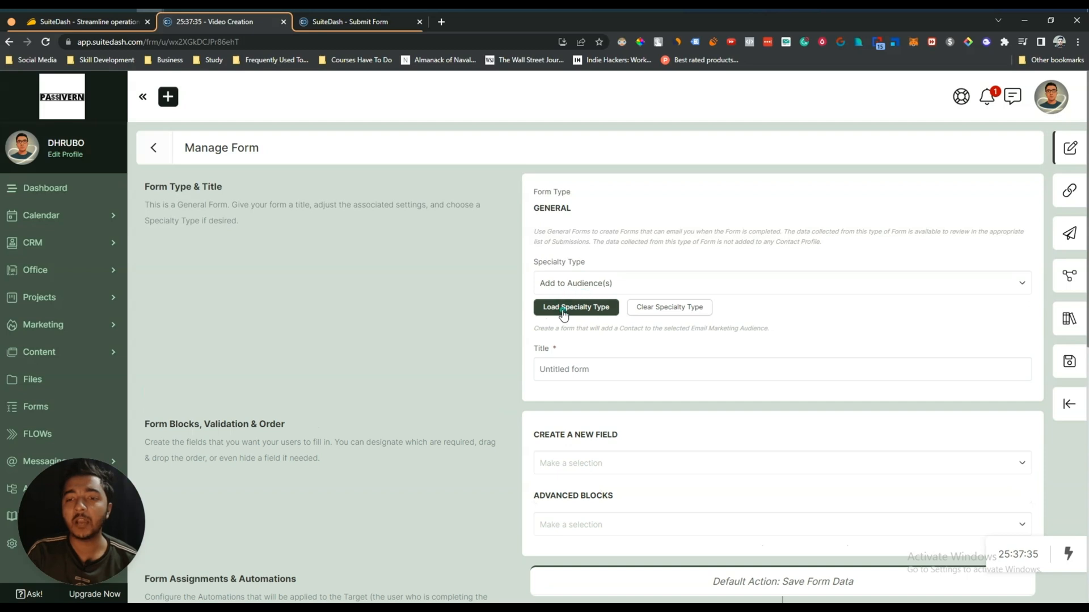
click(650, 308)
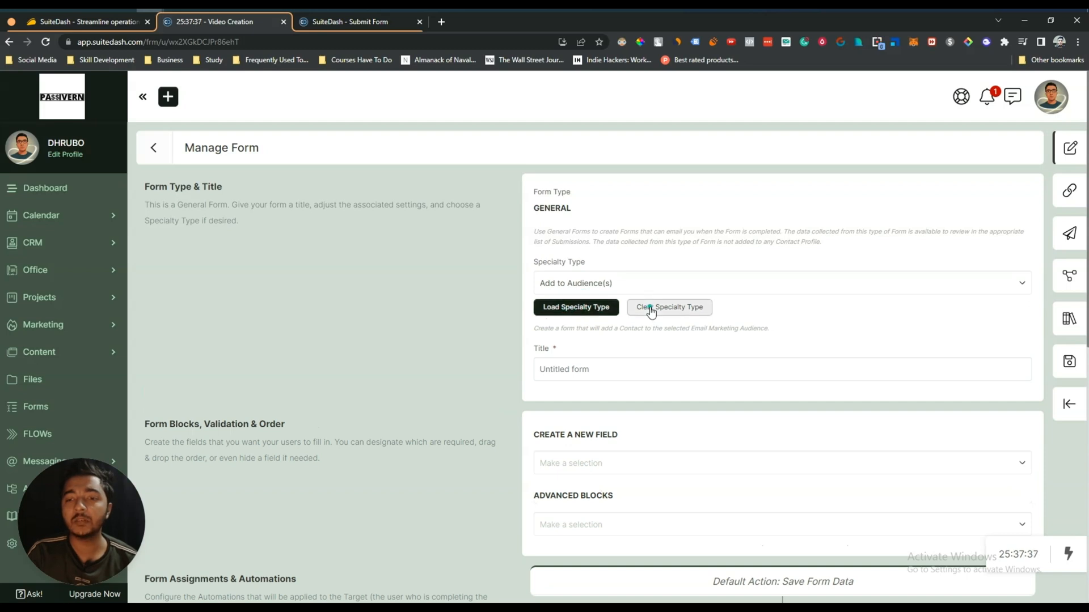
click(565, 310)
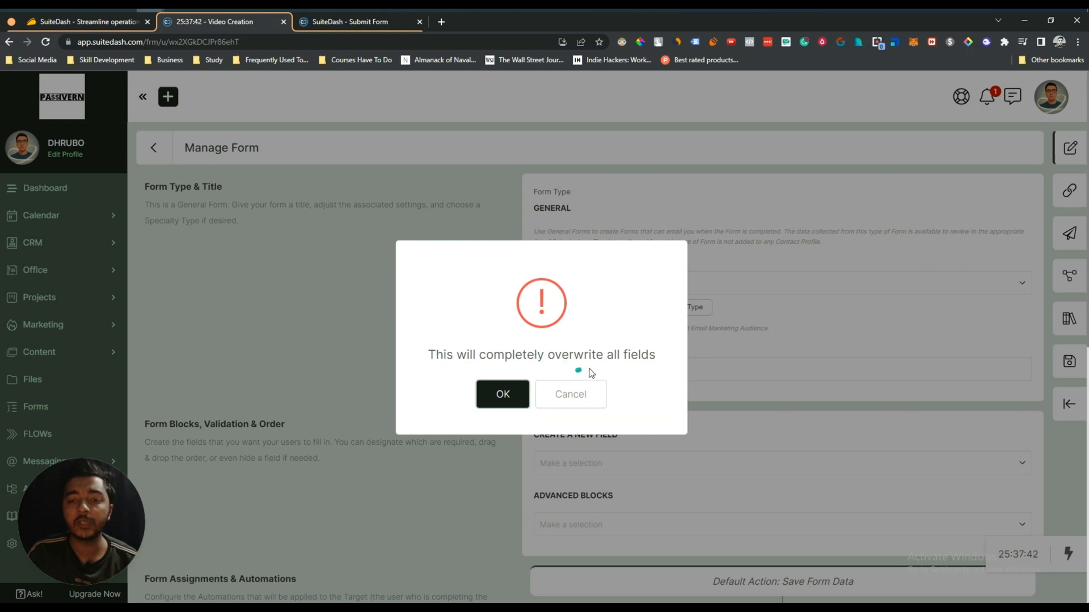
click(501, 393)
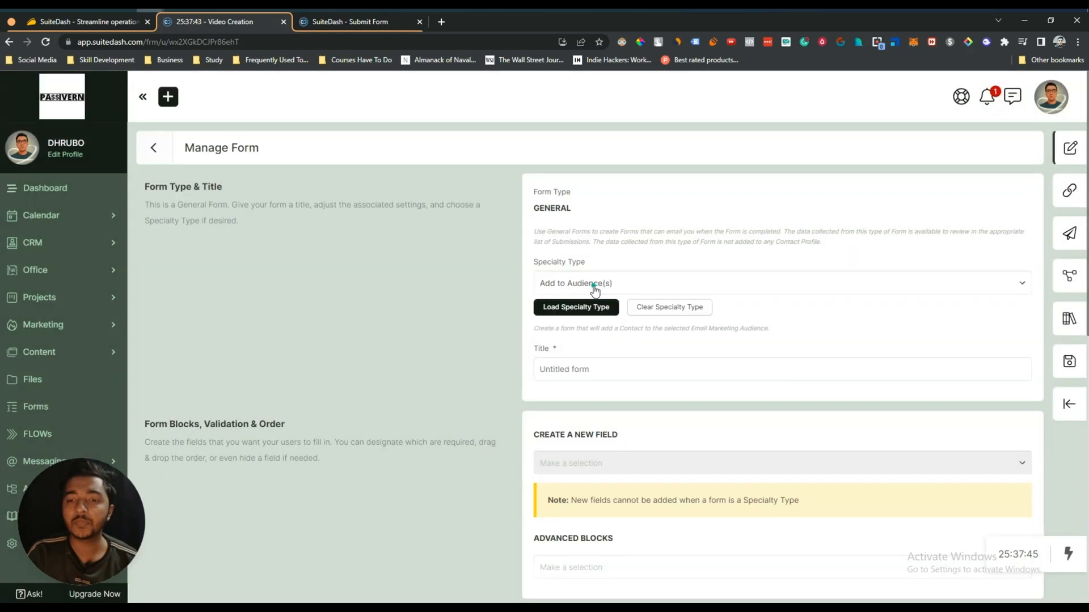
Check the fields loaded by the specialty type and title the form "Test From".
click(594, 286)
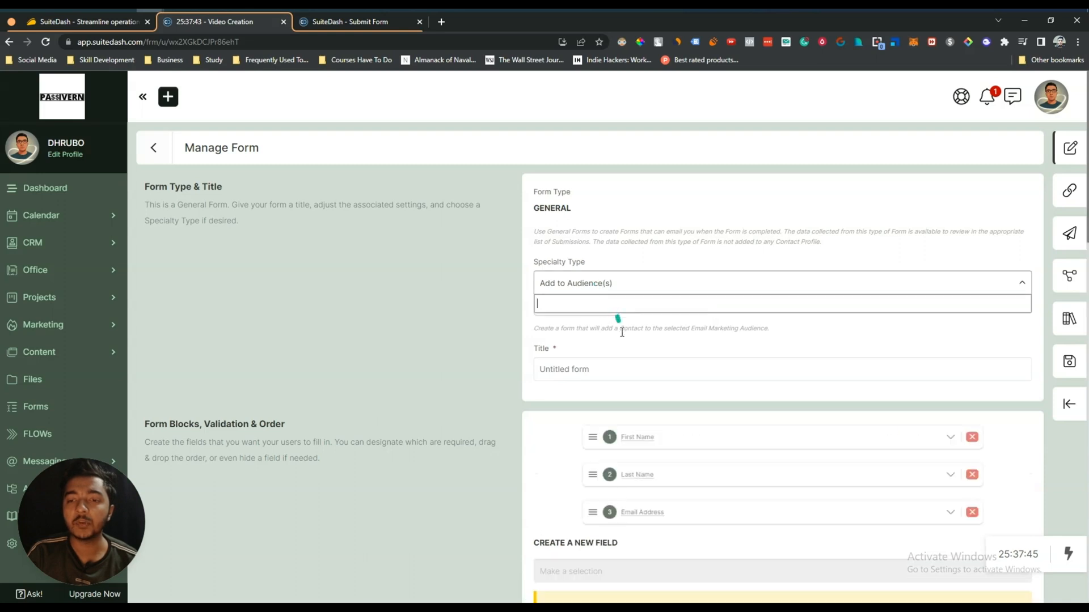
scroll(618, 323, down, 4)
scroll(612, 255, up, 4)
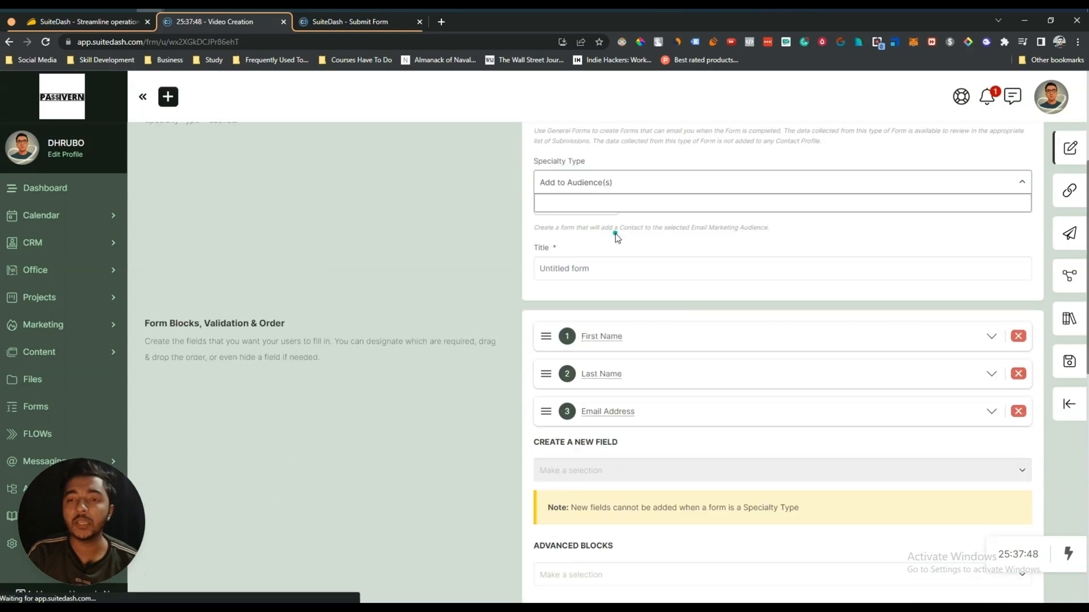
click(583, 361)
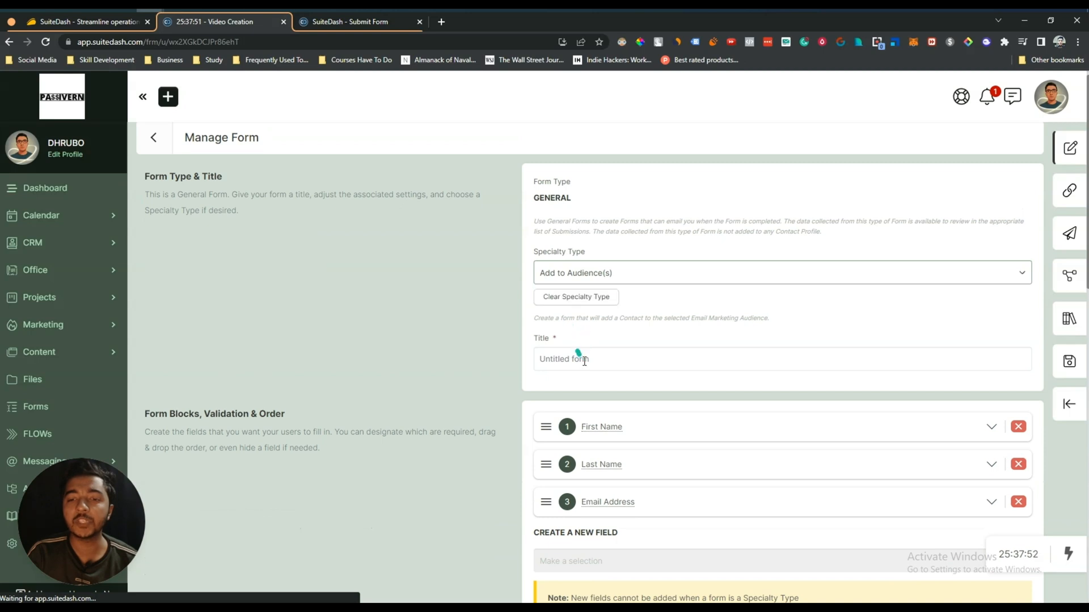
key(ctrl+a)
key(BackSpace)
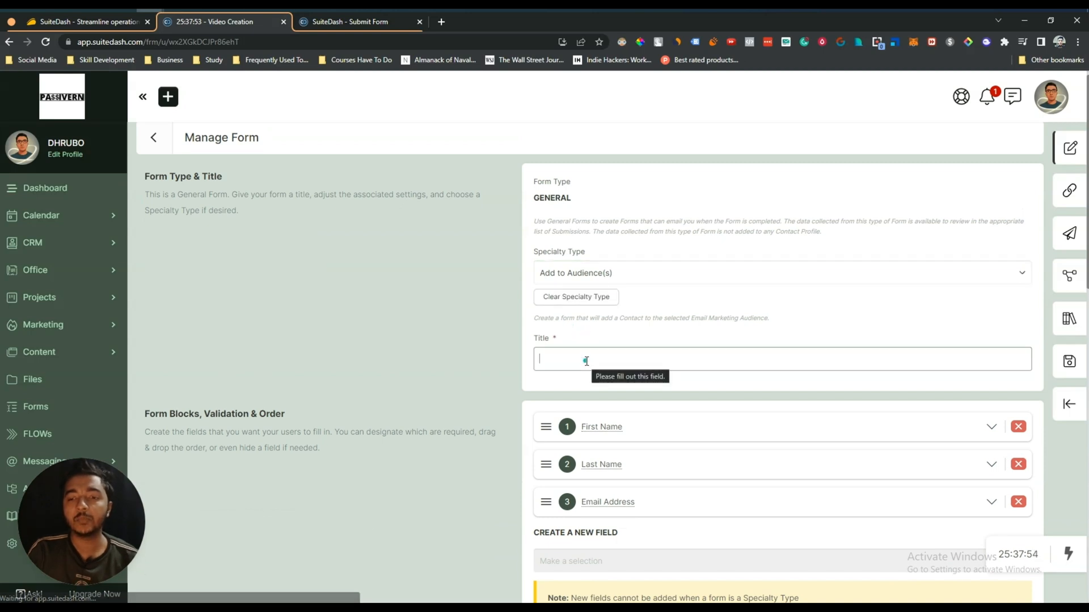
text(t)
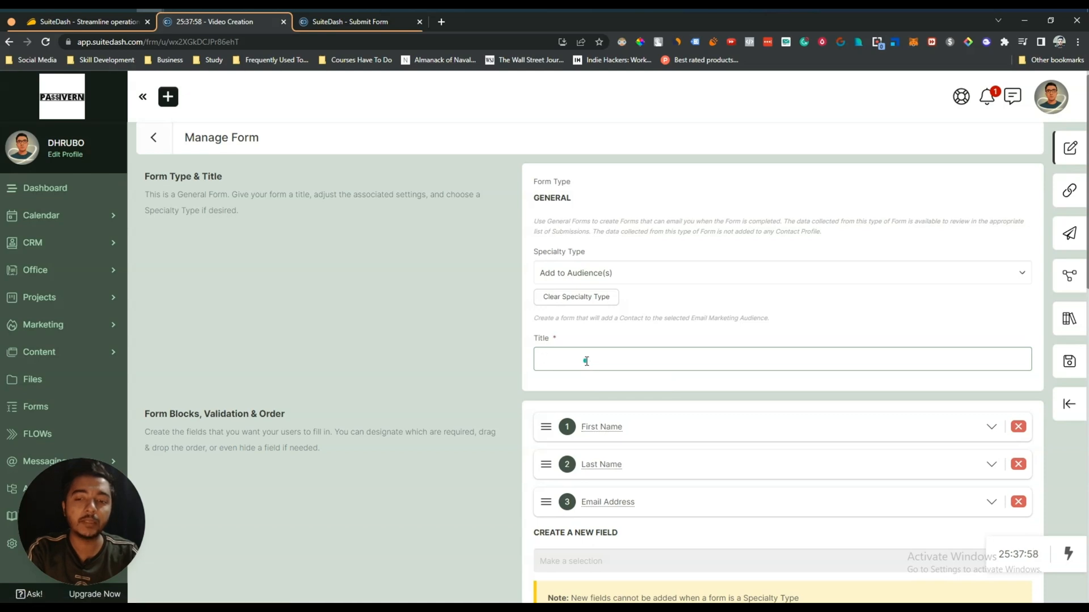
text(est From)
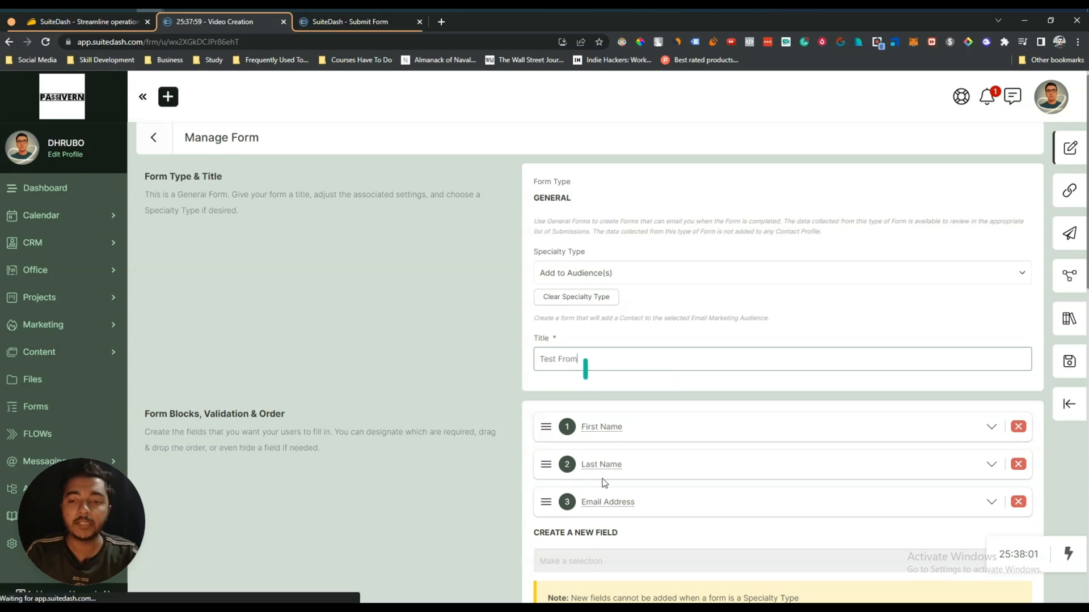
Inspect the Email Address field's options and make the Last Name field required.
scroll(661, 428, down, 2)
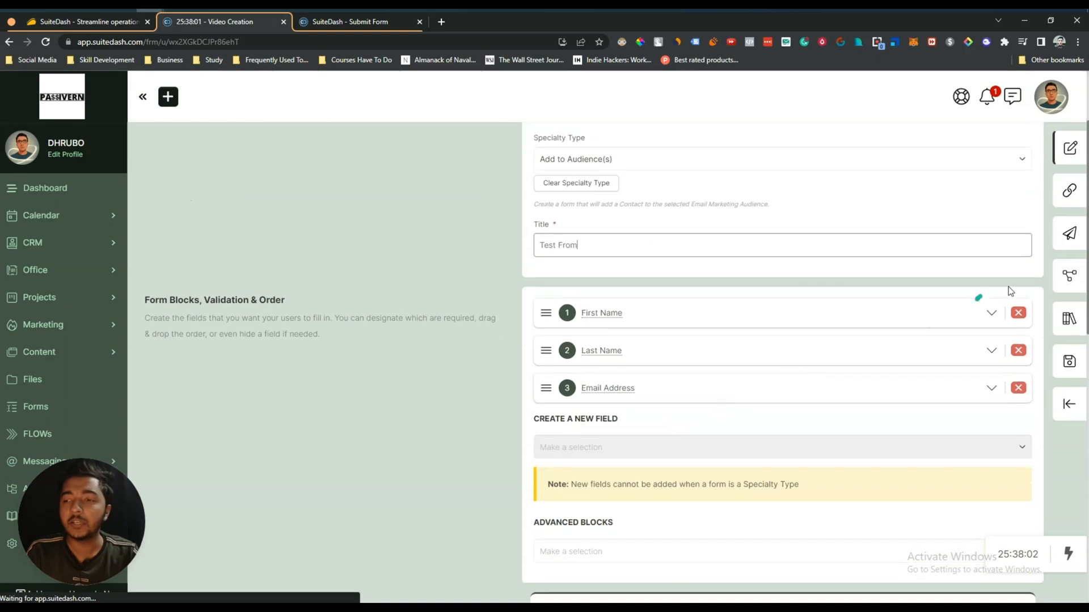
click(991, 388)
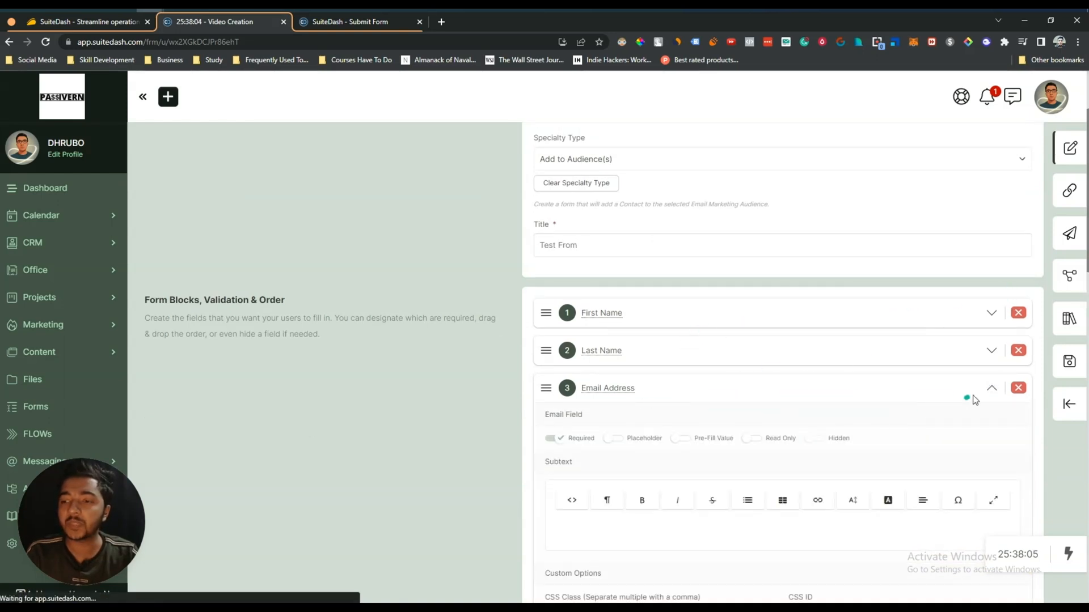
scroll(971, 401, down, 1)
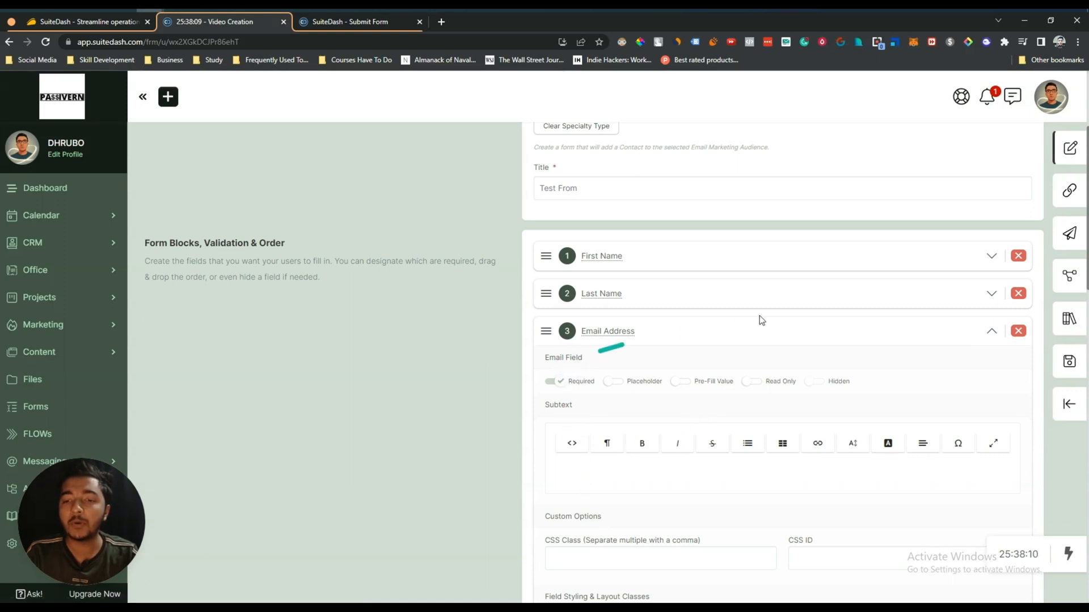
click(986, 295)
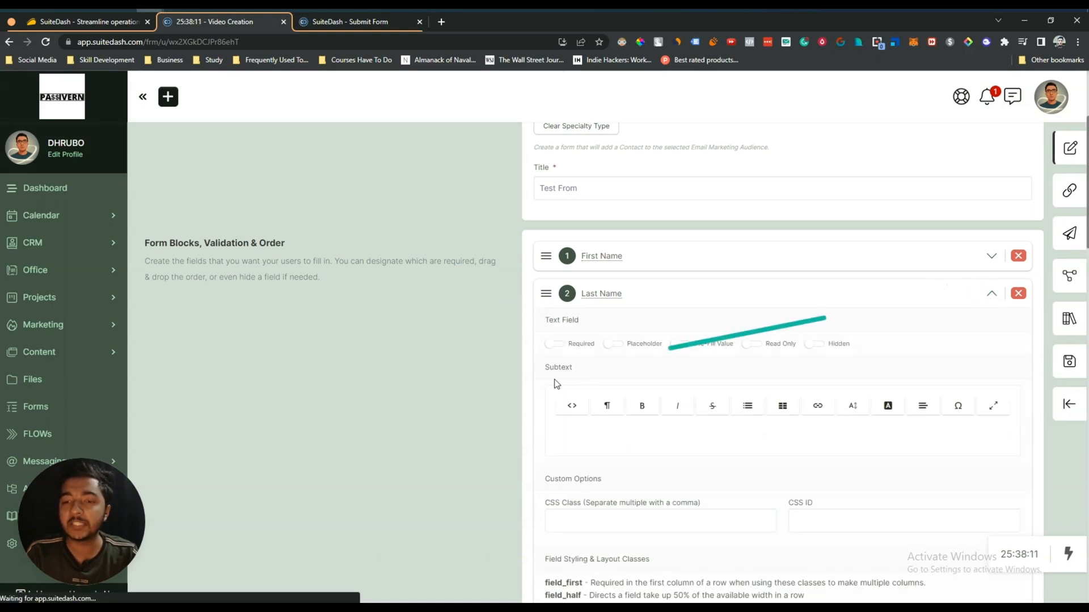
click(554, 346)
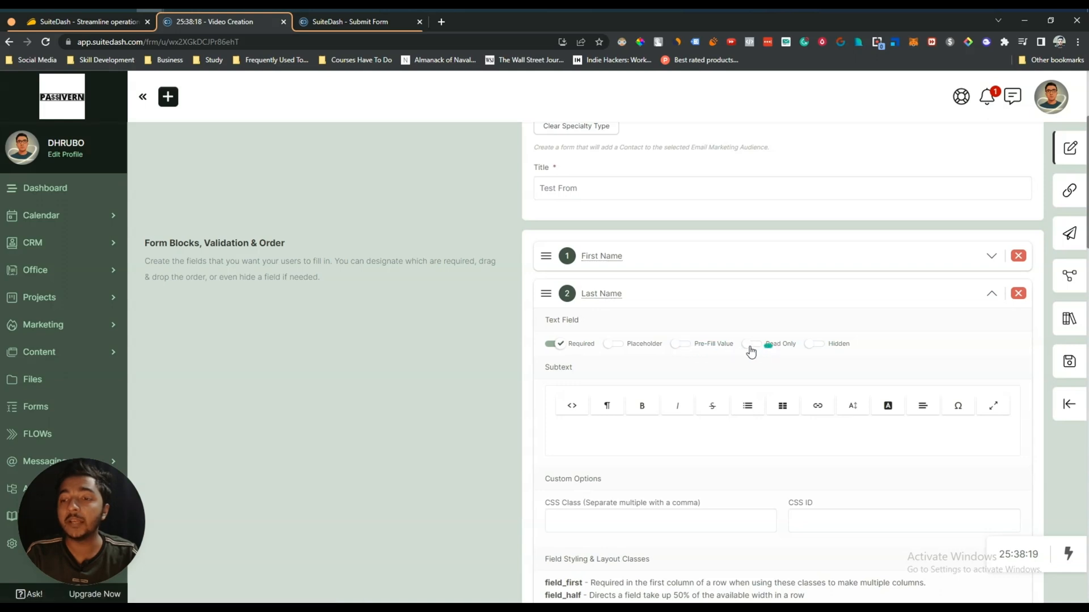
Enable a placeholder for the Last Name field with the value "Last Name Here".
click(821, 349)
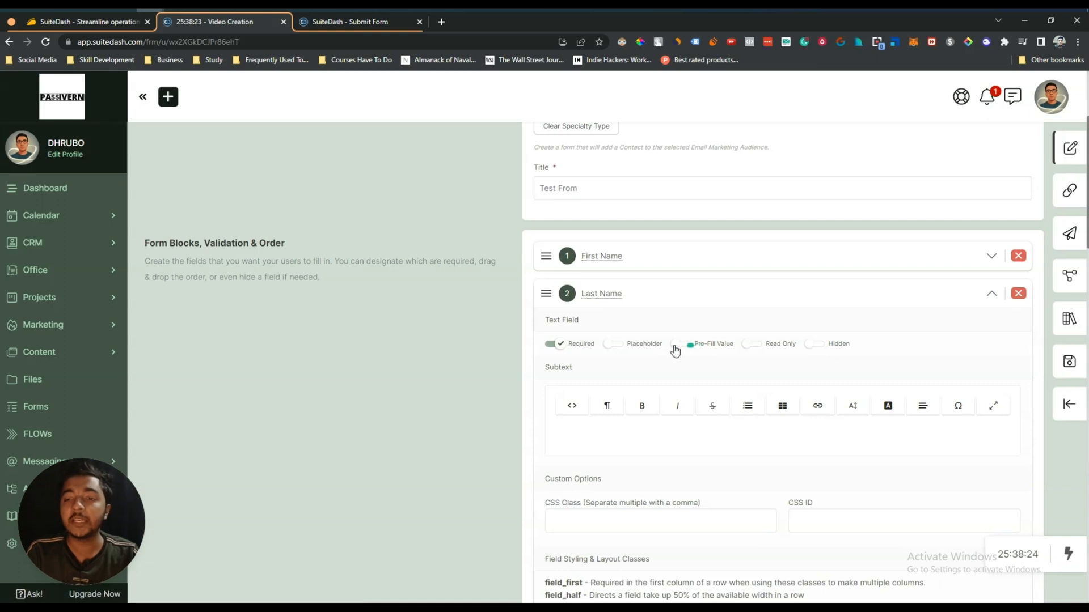
click(612, 347)
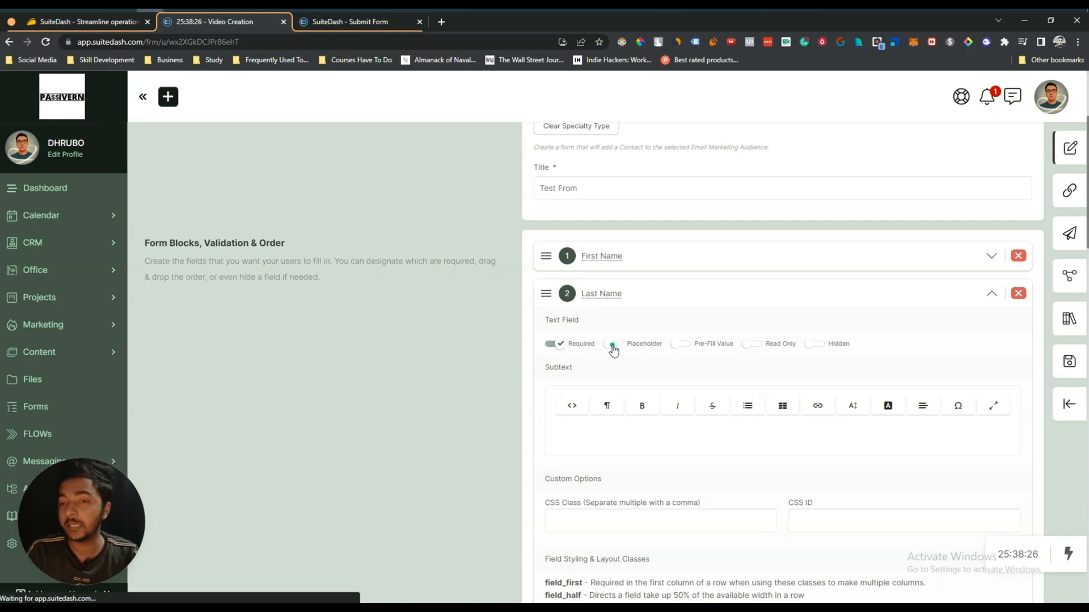
click(587, 389)
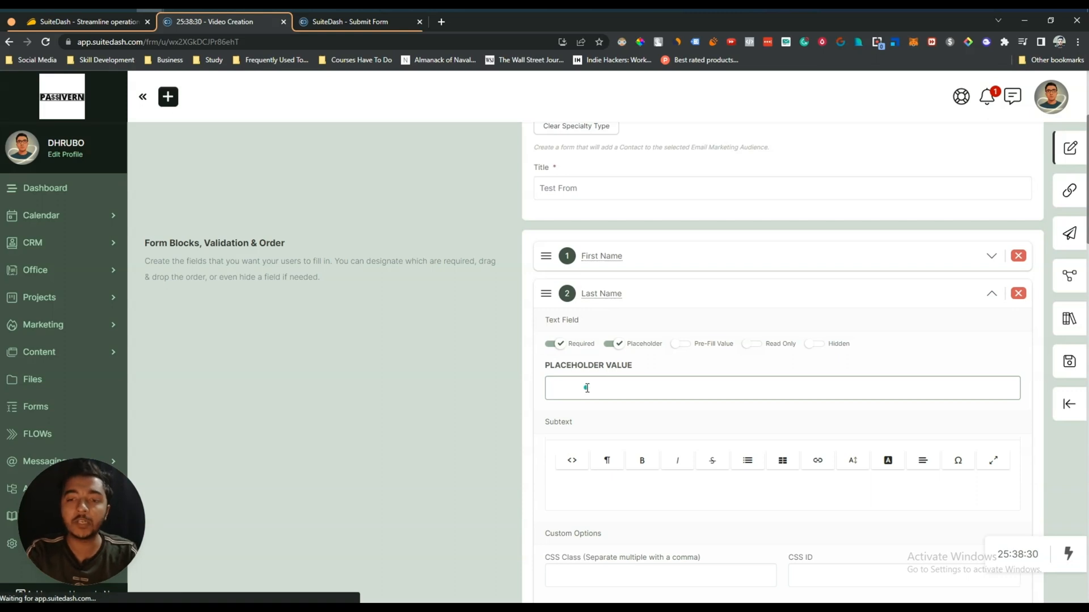
text(Last Na)
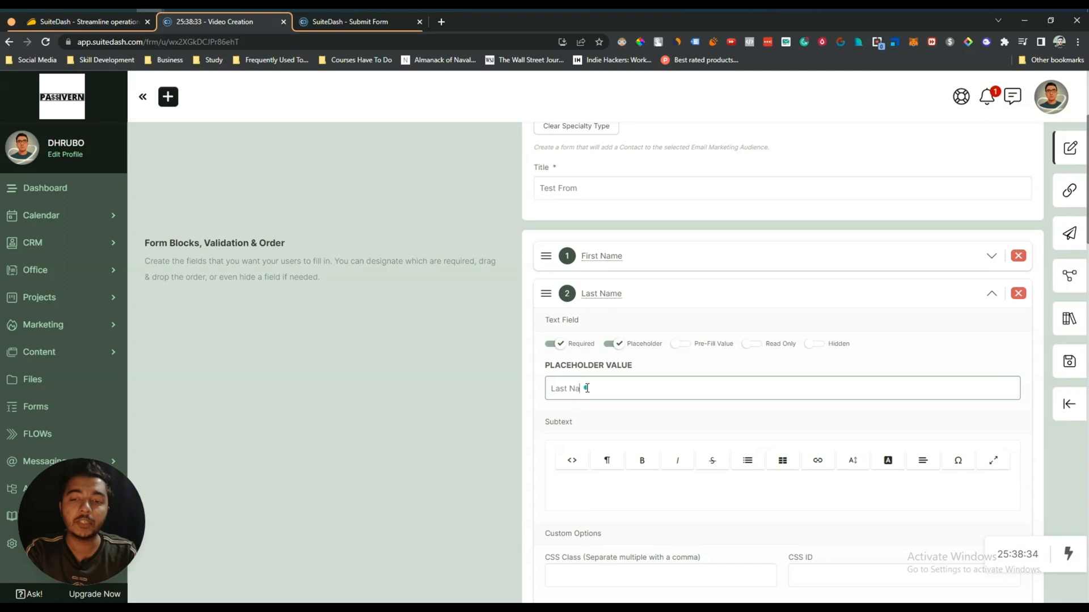
text(me Here)
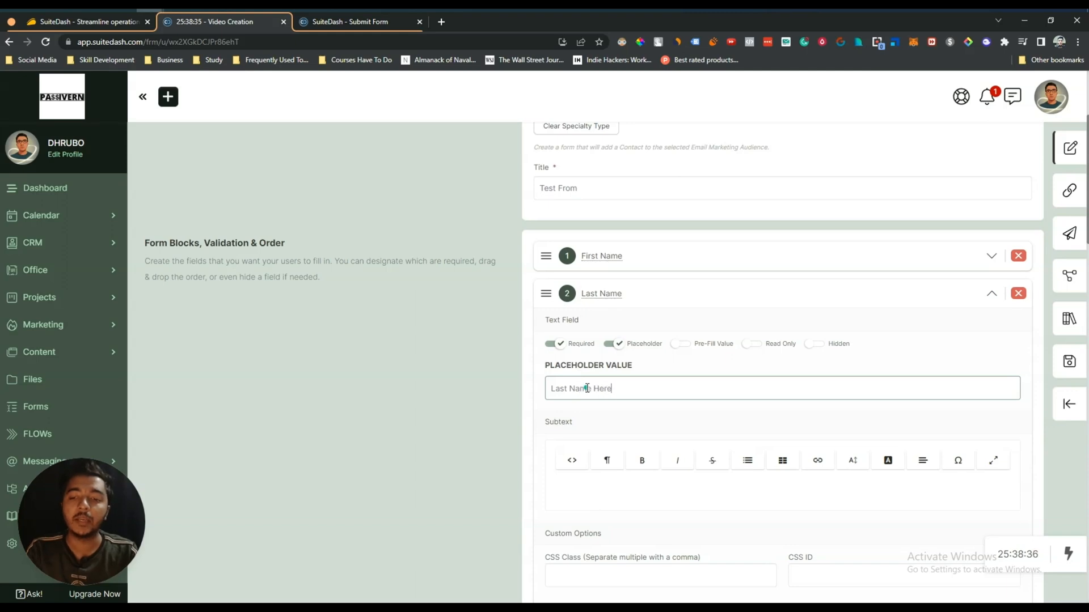
Review the rest of the Test From form: styling classes, new field and advanced block options, and the notification email automation.
scroll(587, 388, down, 4)
key(Tab)
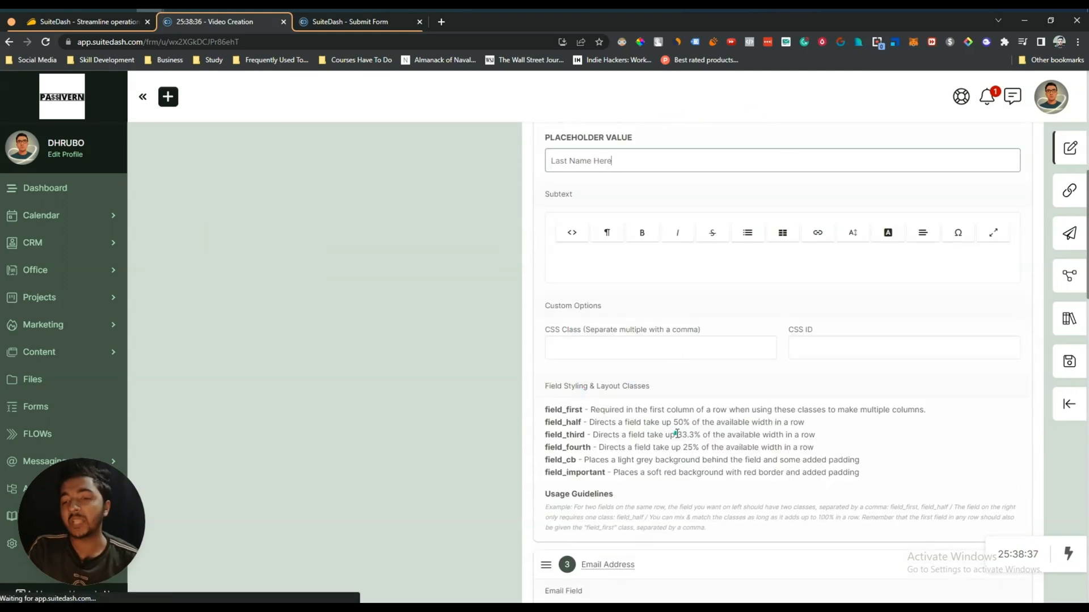
scroll(674, 433, down, 4)
scroll(596, 345, down, 8)
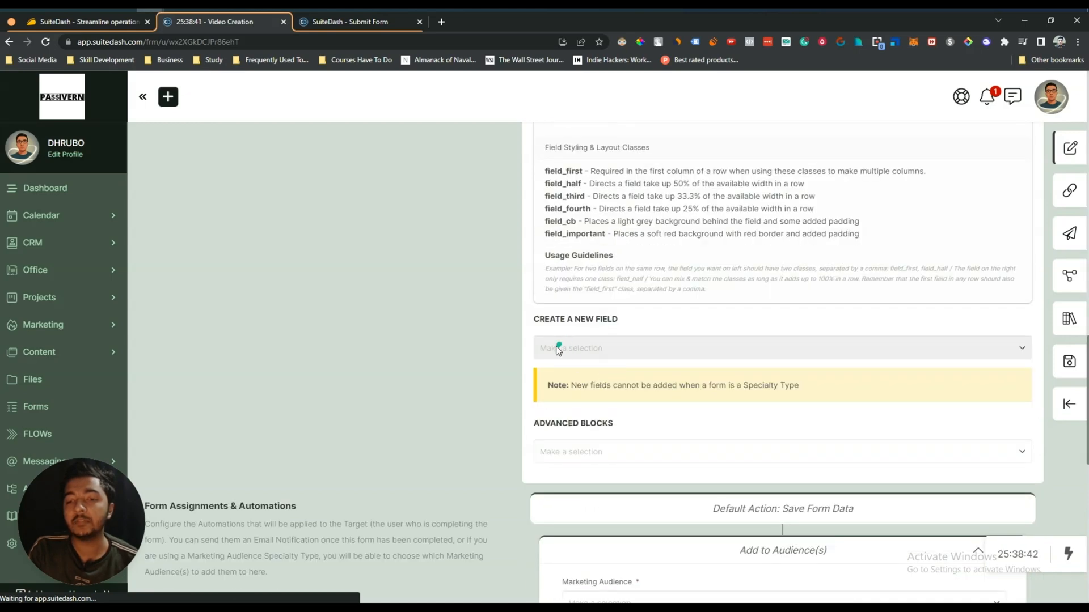
drag(556, 318, 661, 319)
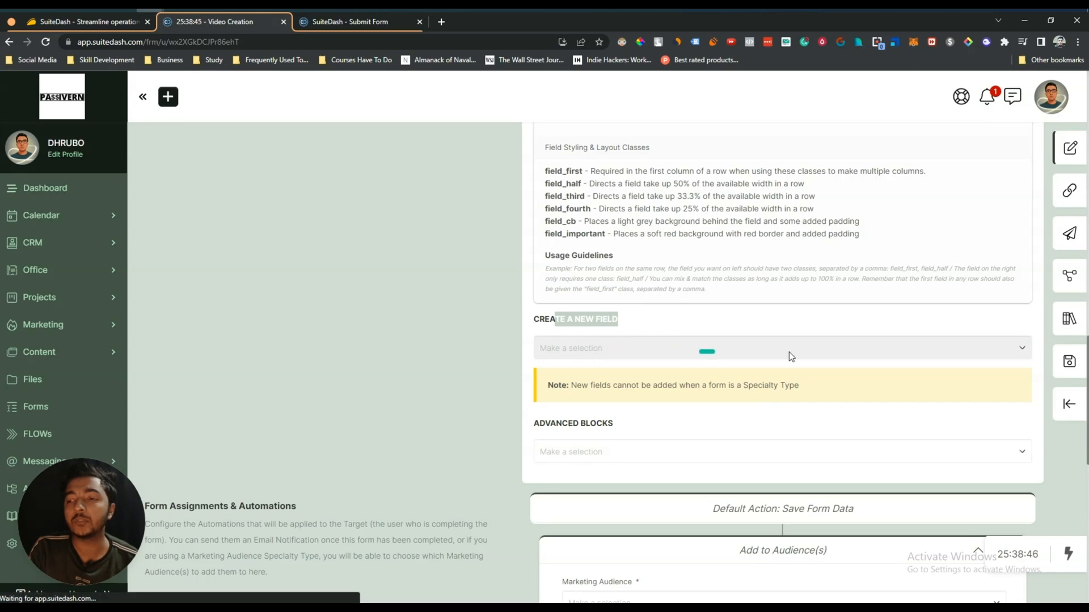
scroll(712, 423, down, 9)
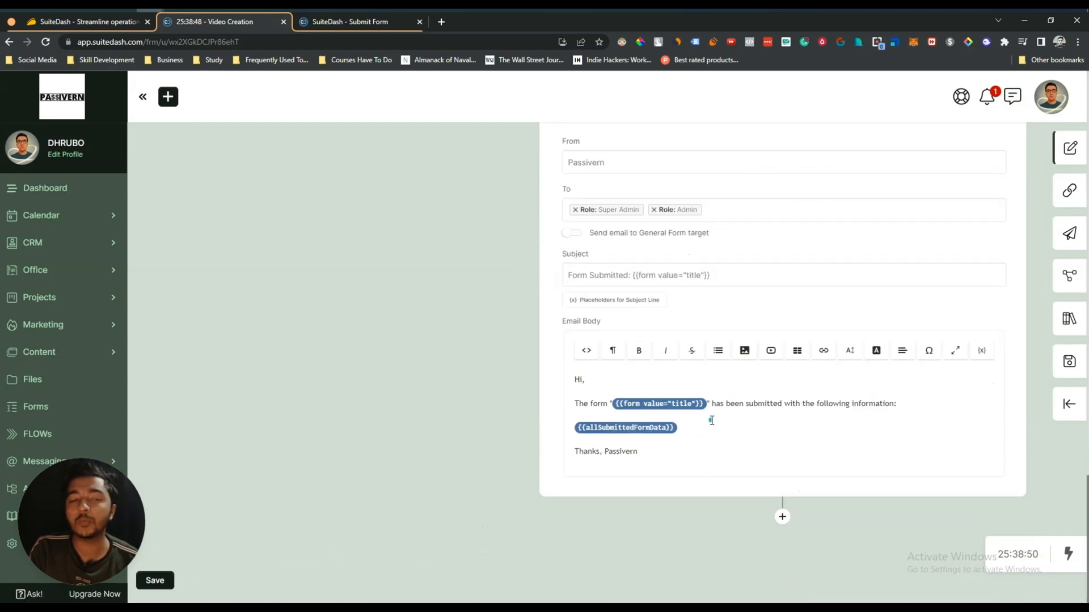
scroll(712, 423, up, 15)
scroll(711, 420, up, 12)
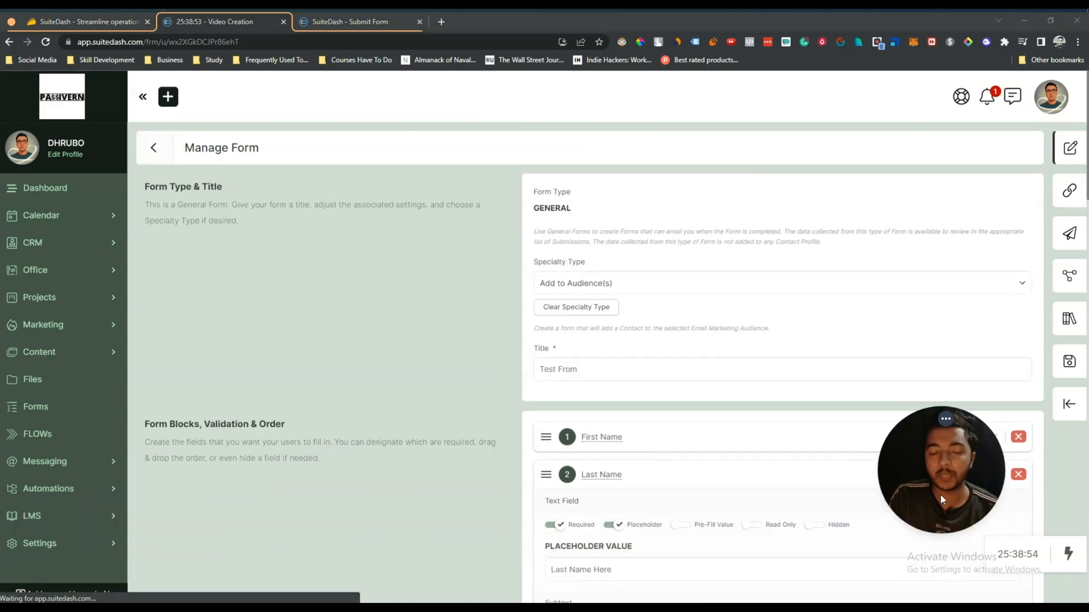
Leave the Test From form without saving and open the FLOWs list.
click(40, 435)
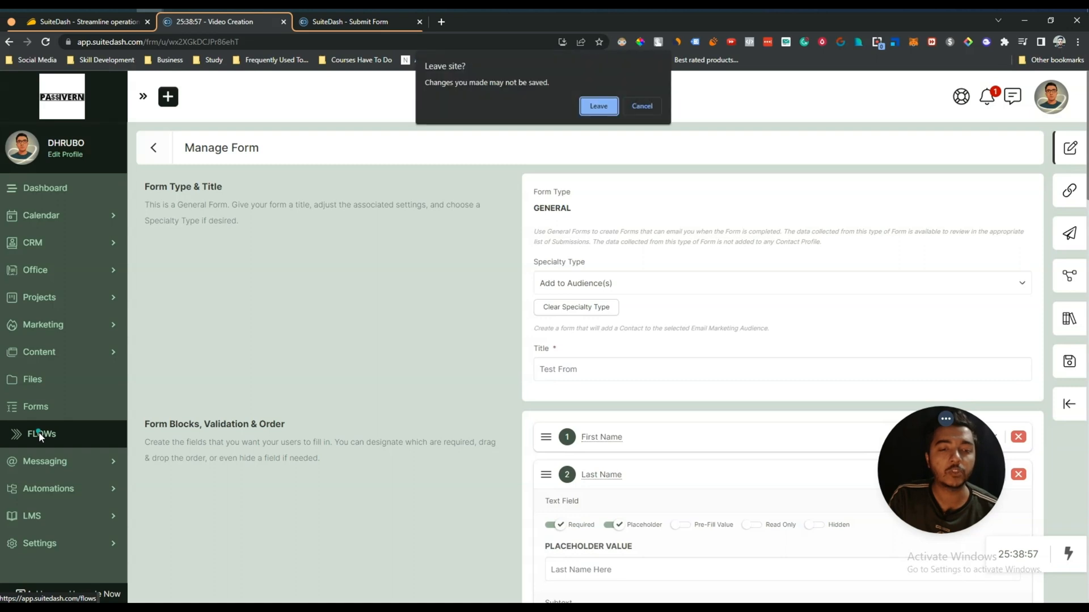
click(599, 106)
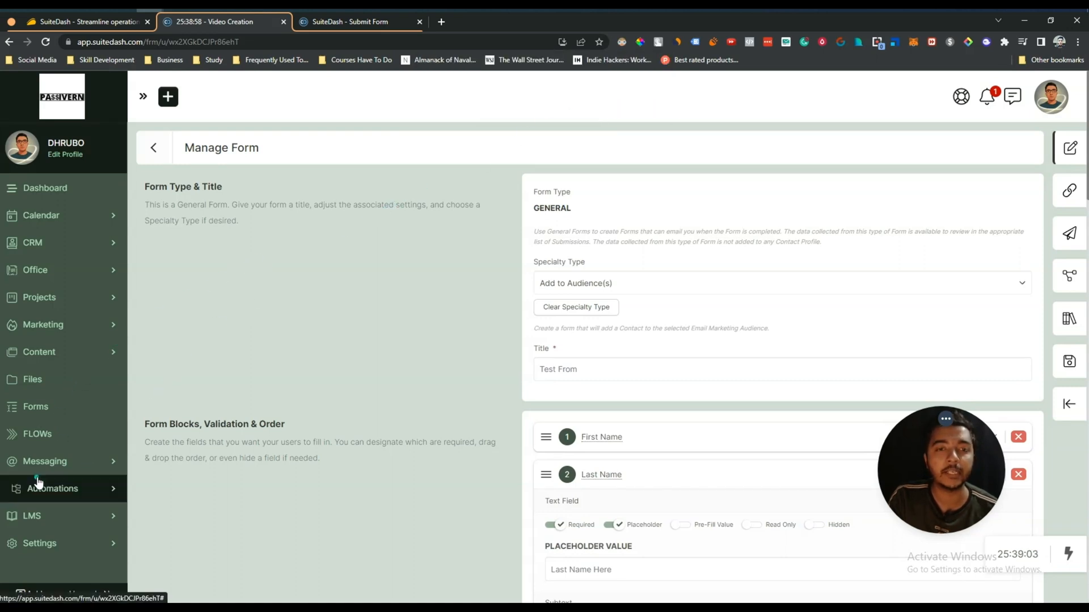
click(35, 435)
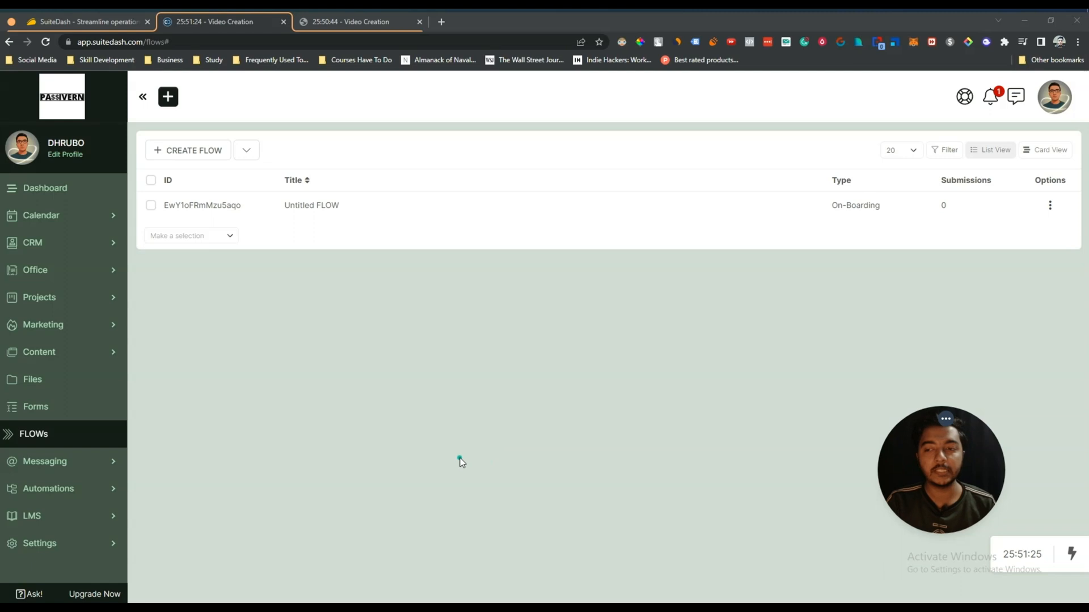
Start a new auto-template under Automations and title it "Test Auto".
click(57, 487)
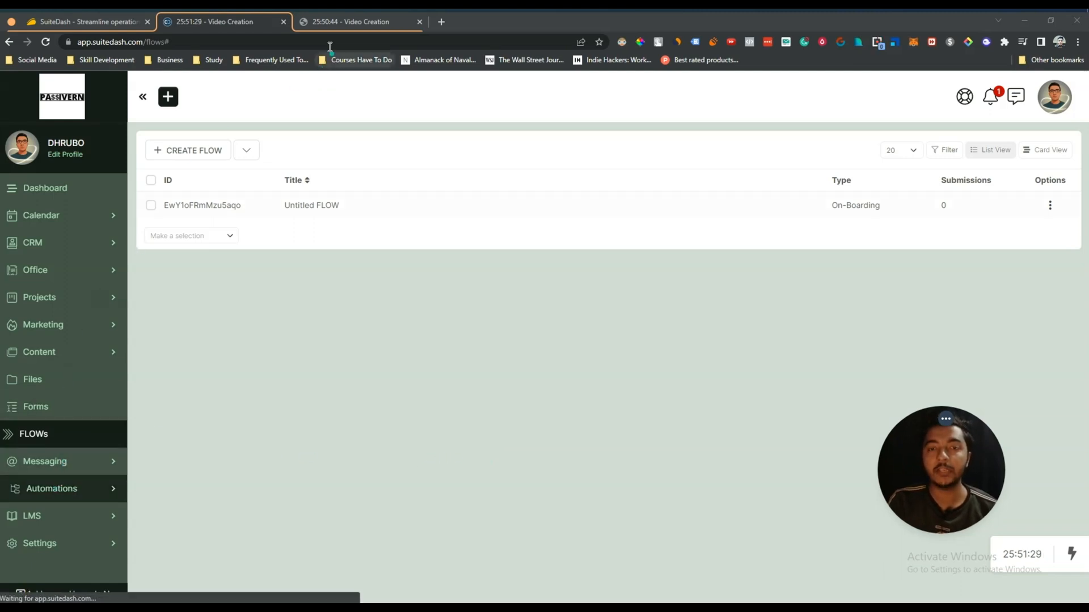
click(323, 22)
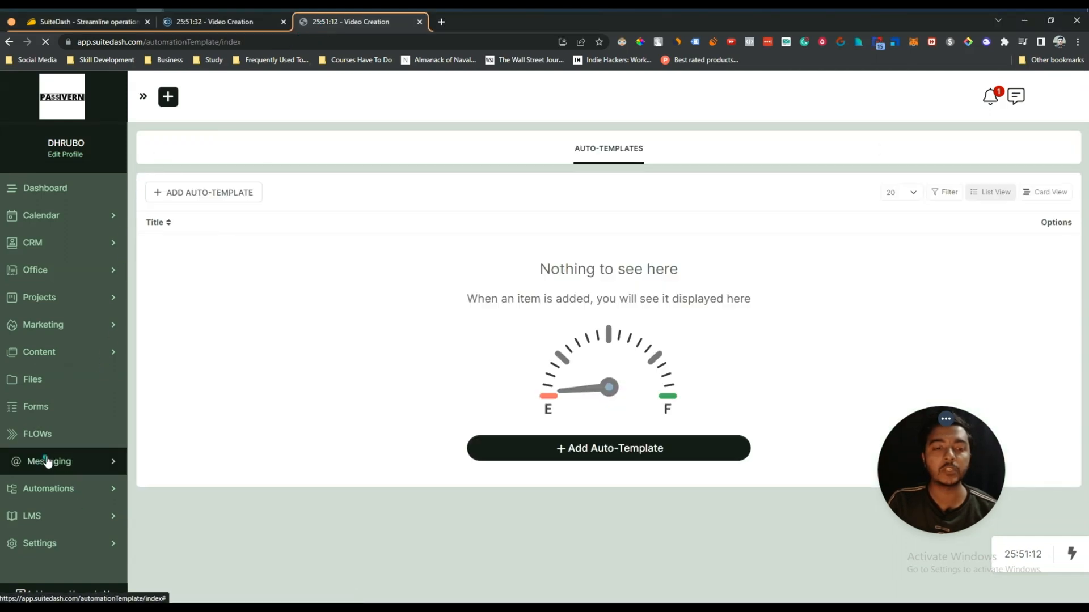
click(46, 490)
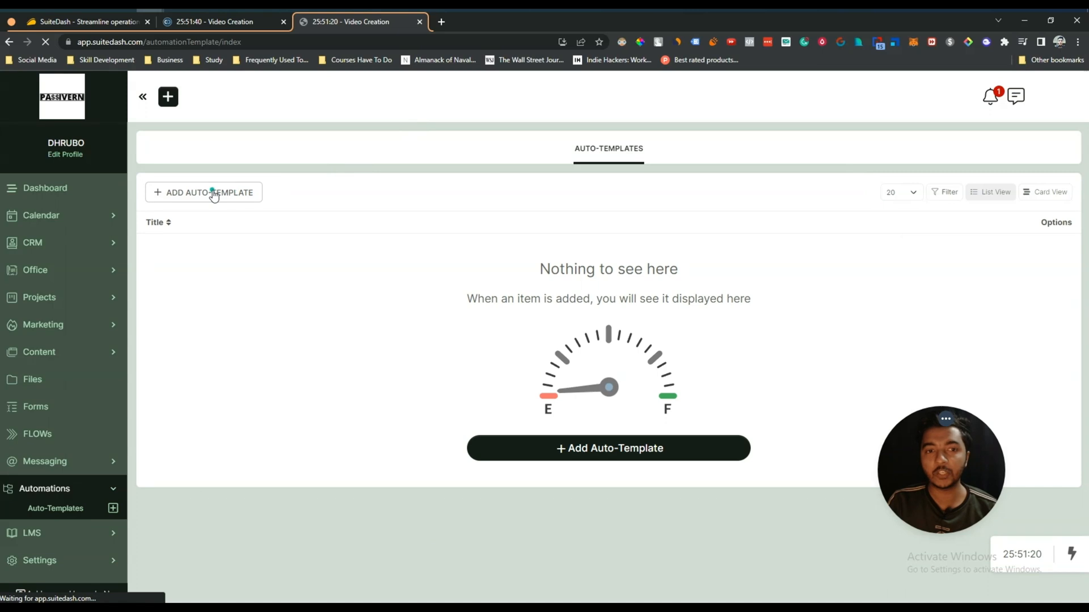
click(174, 195)
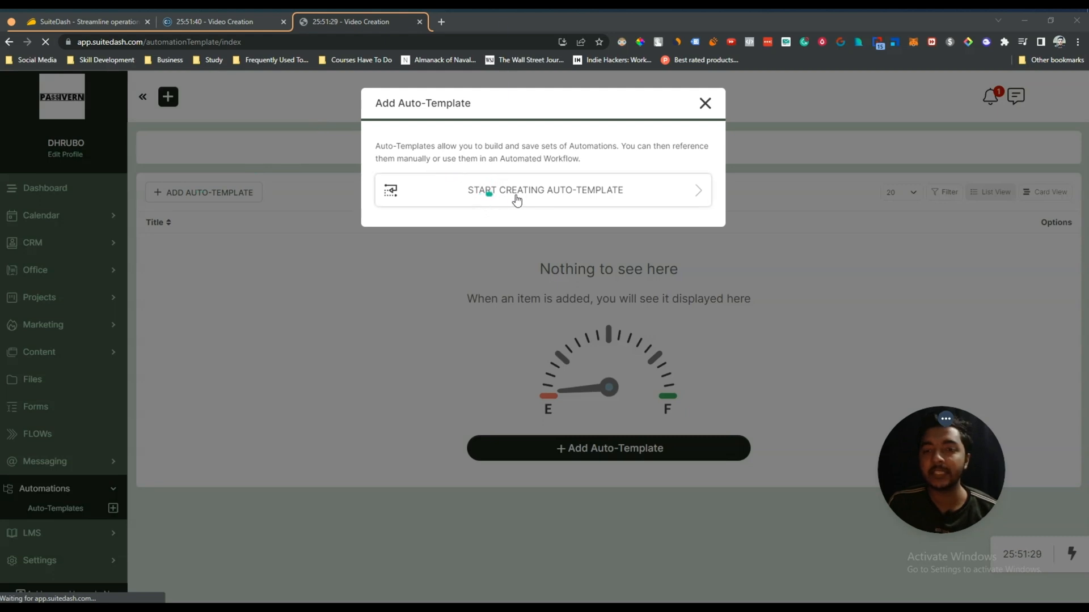
click(568, 195)
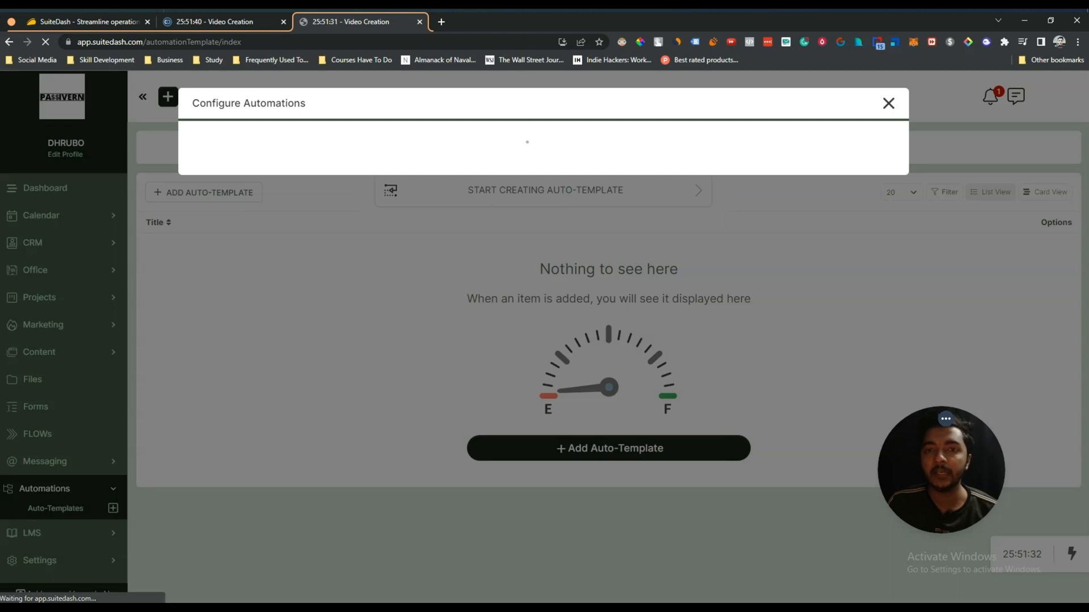
click(485, 316)
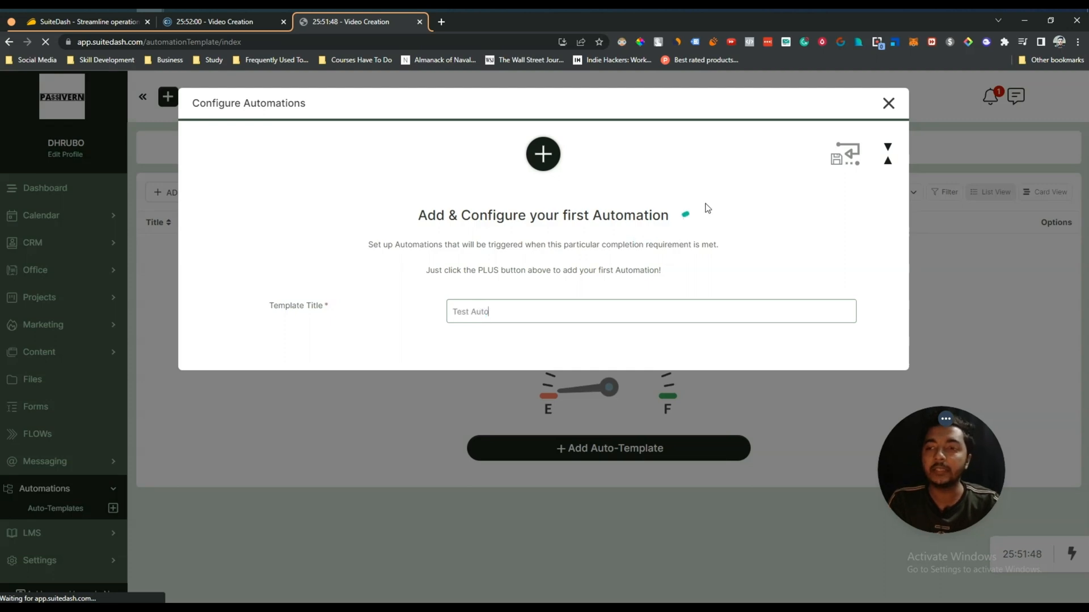
Look through the available automations and add an Add to Circle(s) automation with Circle 1 to the template.
click(543, 153)
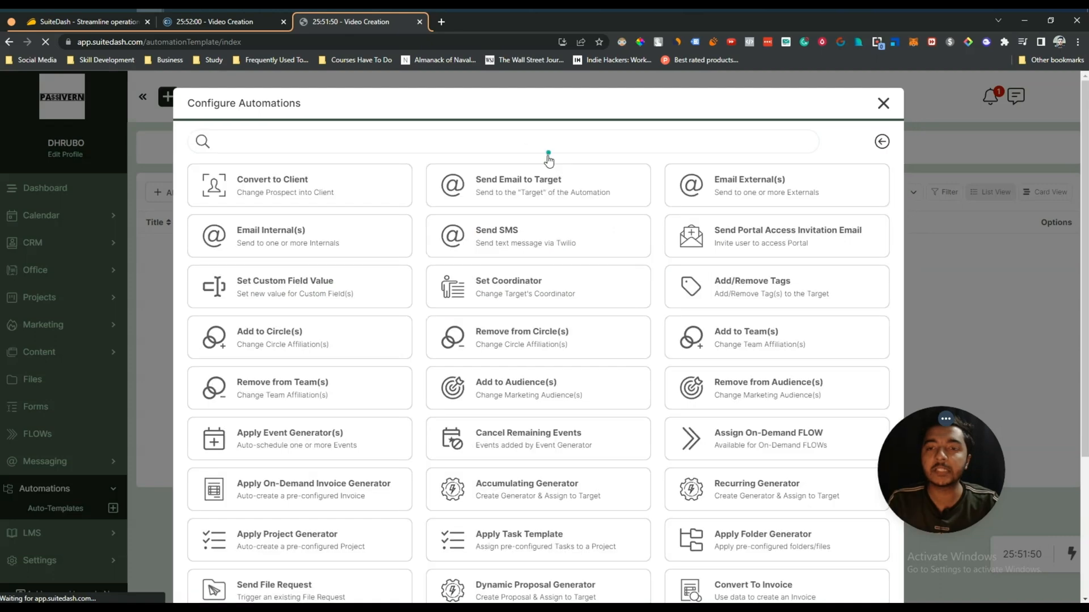
click(277, 207)
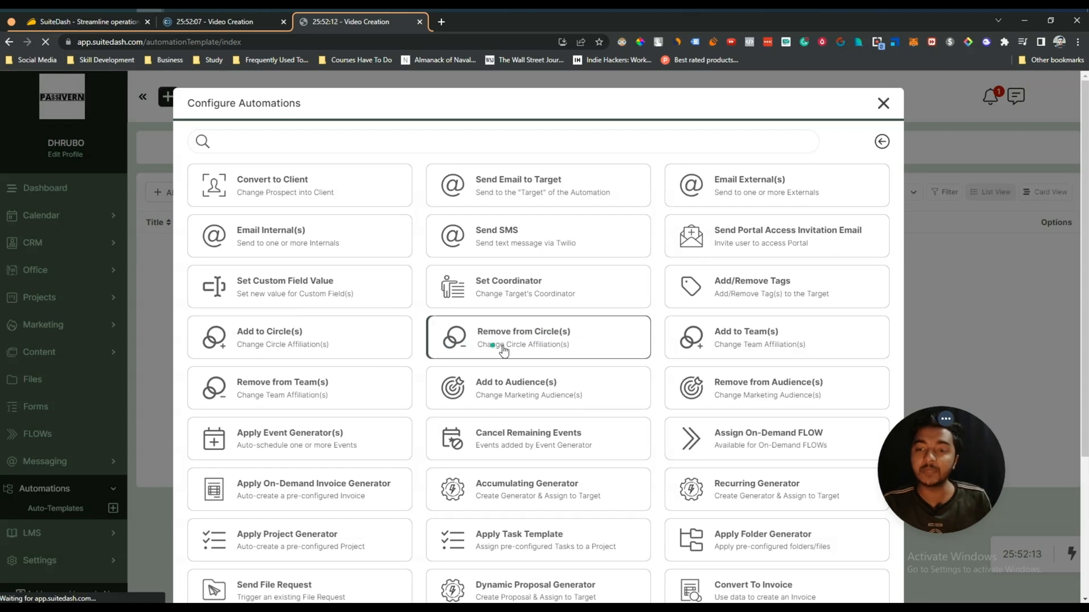
scroll(737, 338, down, 2)
scroll(739, 338, down, 2)
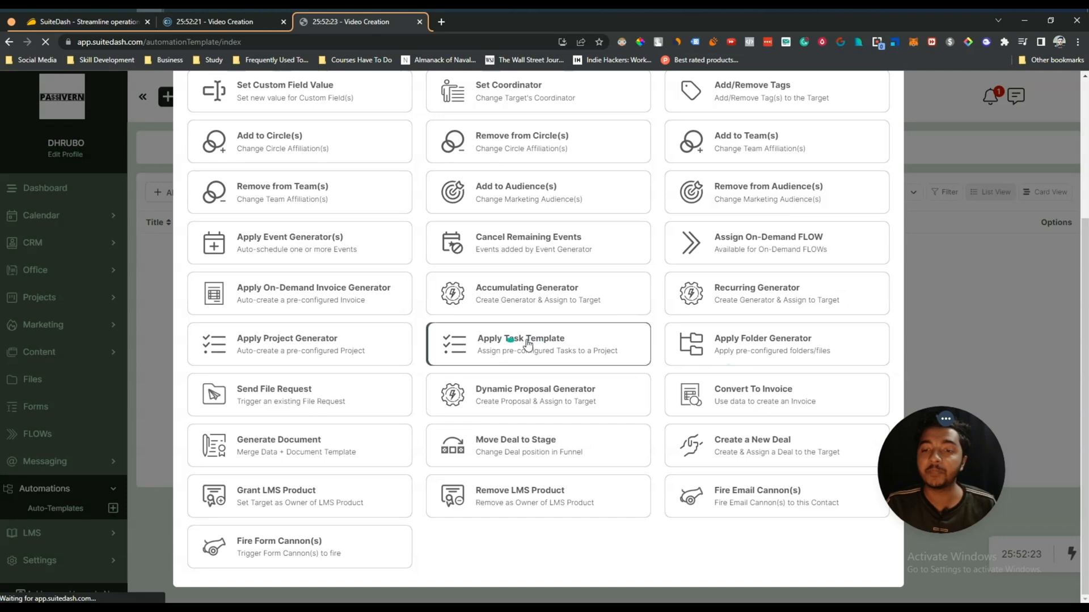
scroll(492, 400, up, 3)
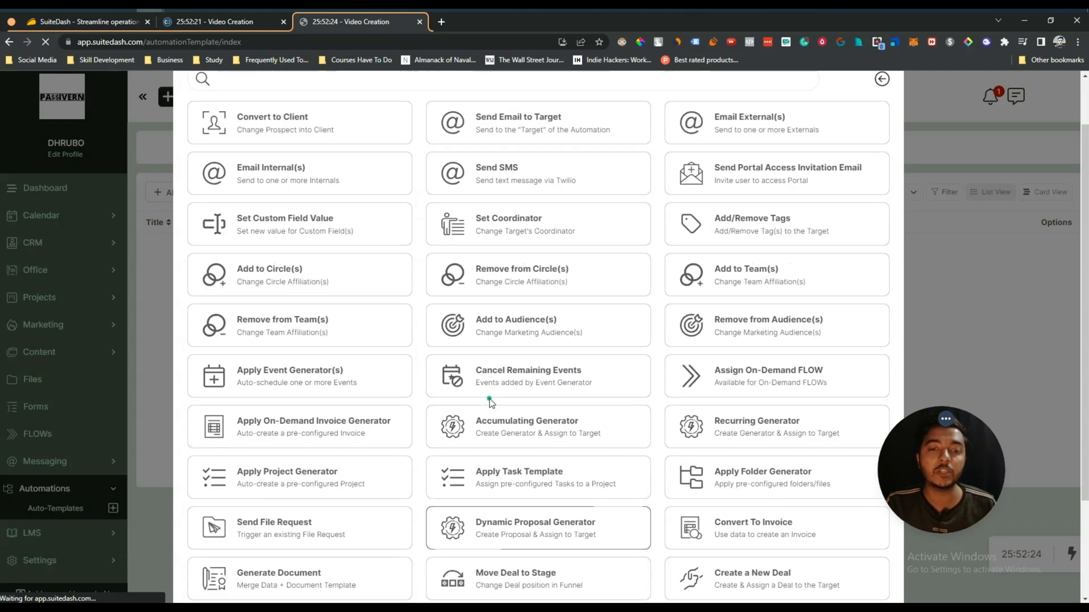
scroll(490, 401, up, 1)
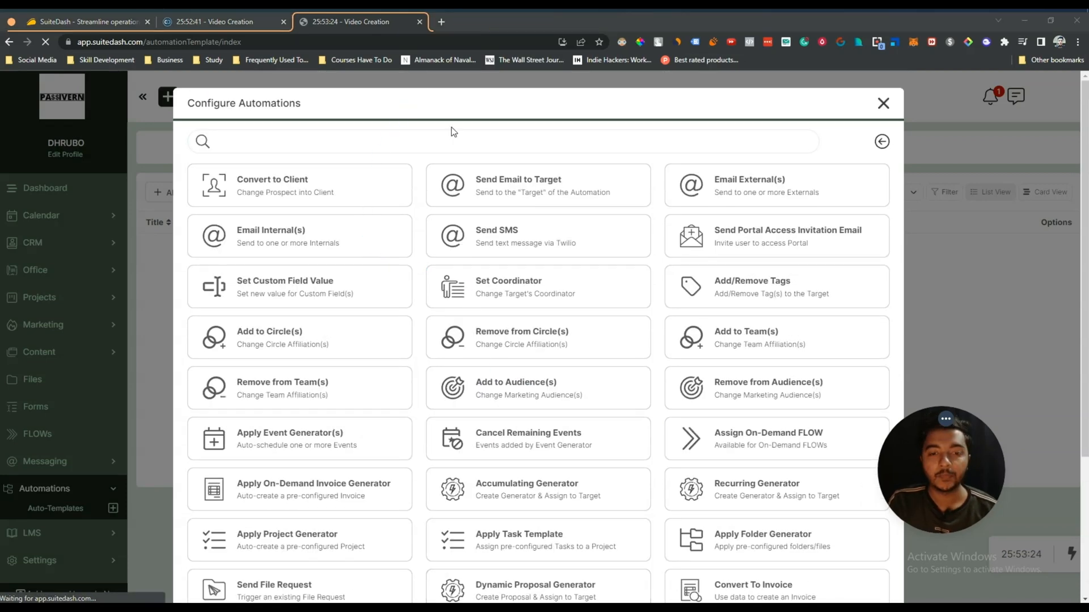
click(281, 344)
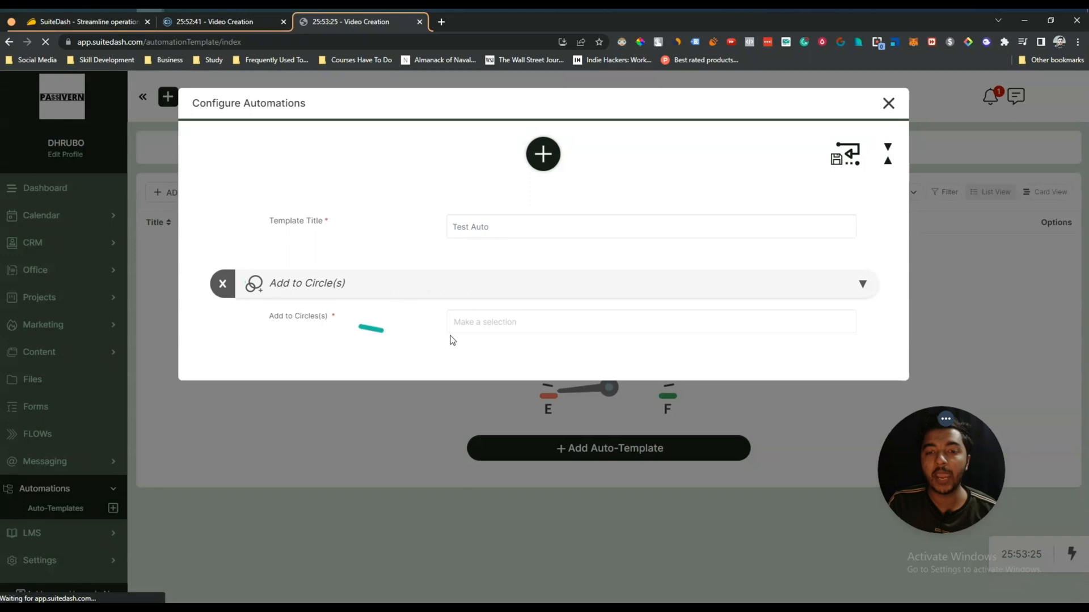
click(469, 322)
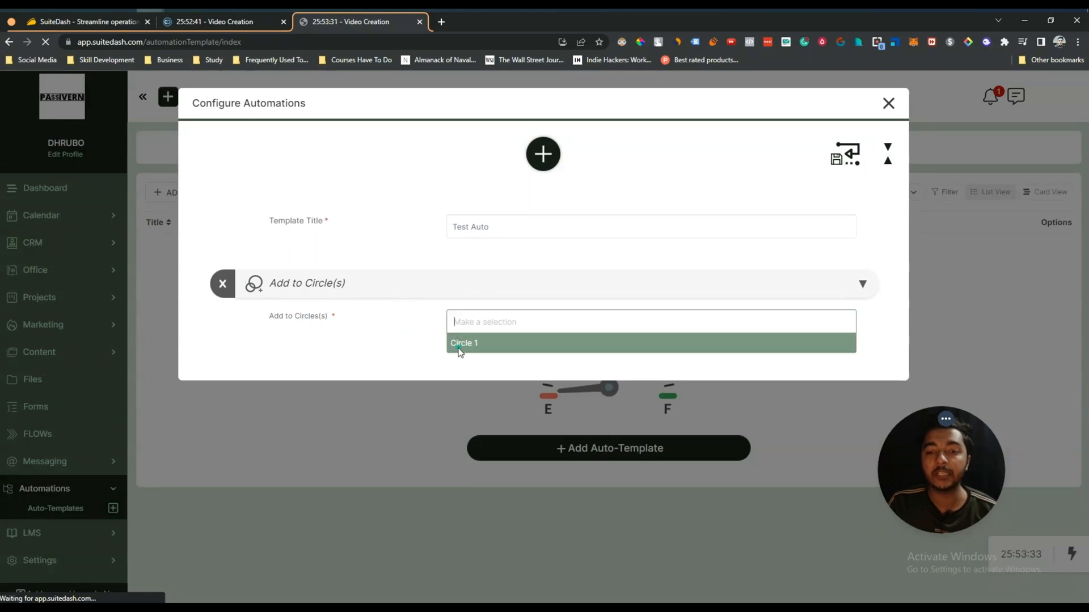
click(460, 344)
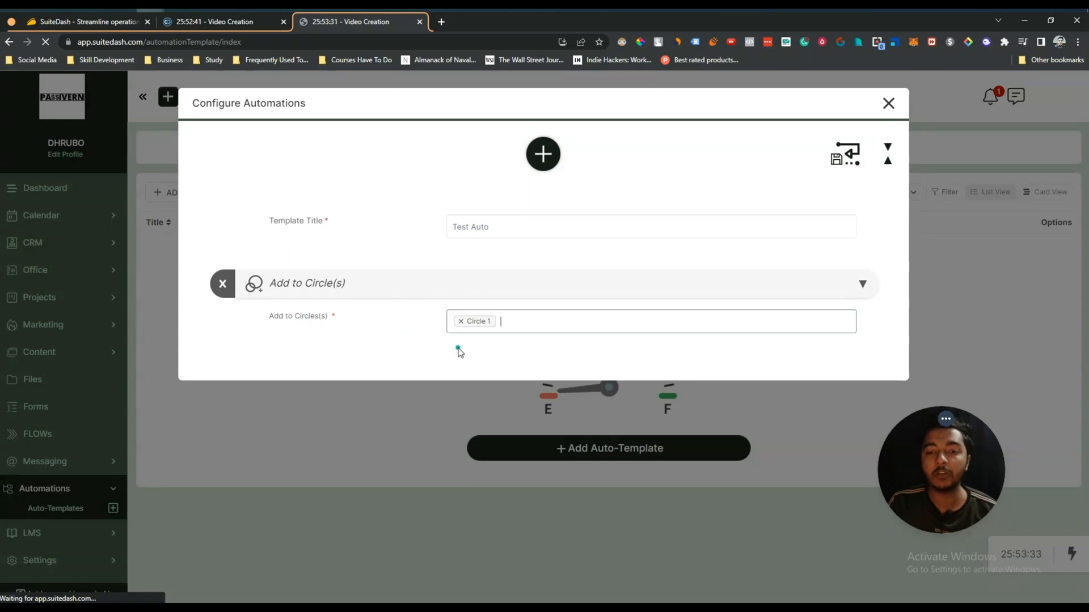
Add an Add to Audience(s) automation to the template with the audience Aud 1.
click(544, 157)
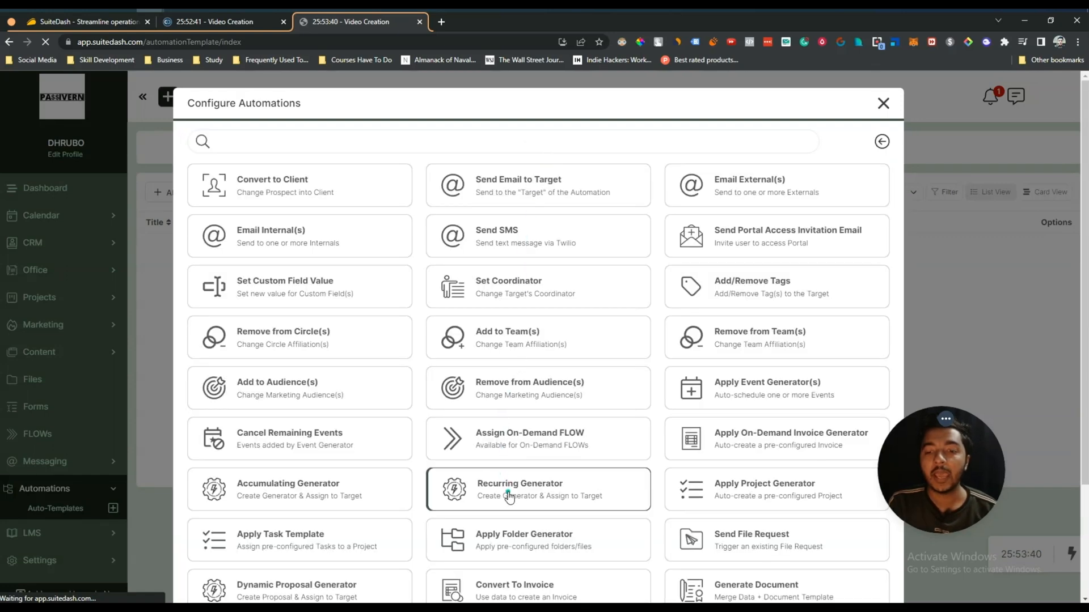
scroll(482, 488, down, 1)
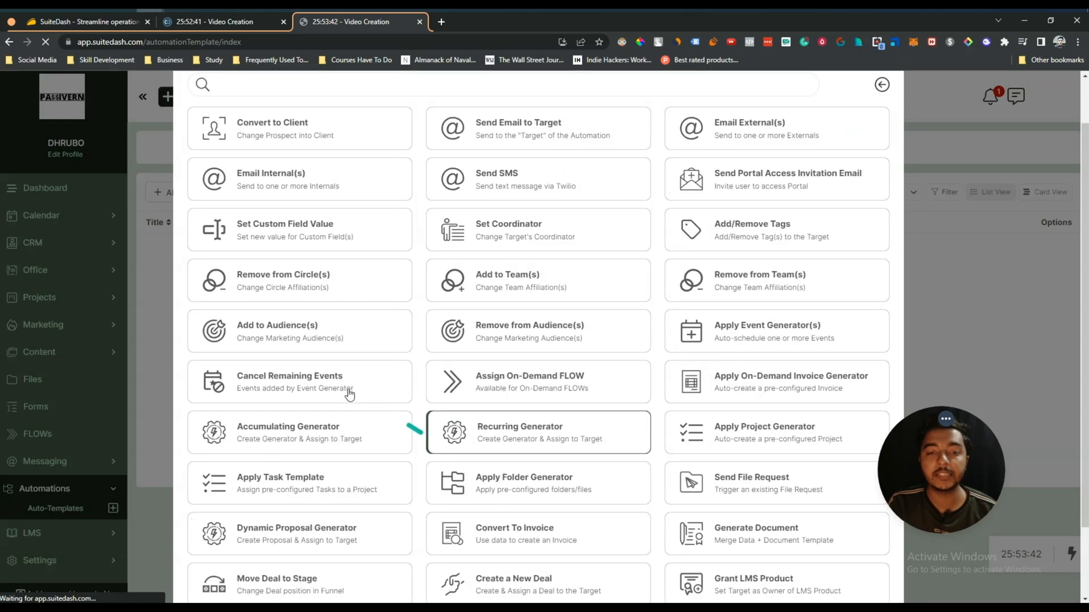
click(293, 336)
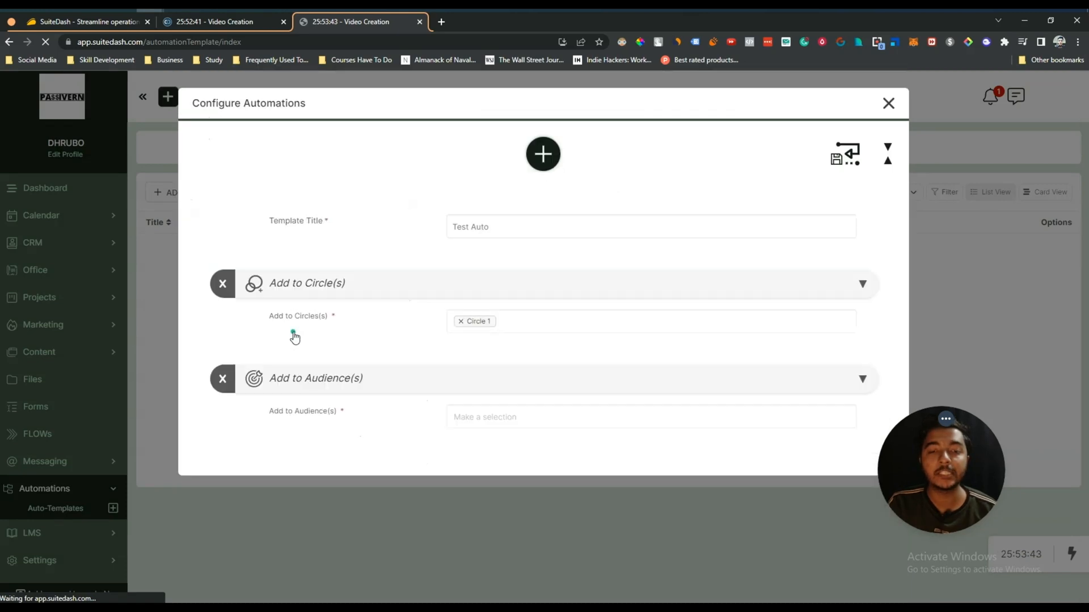
click(493, 421)
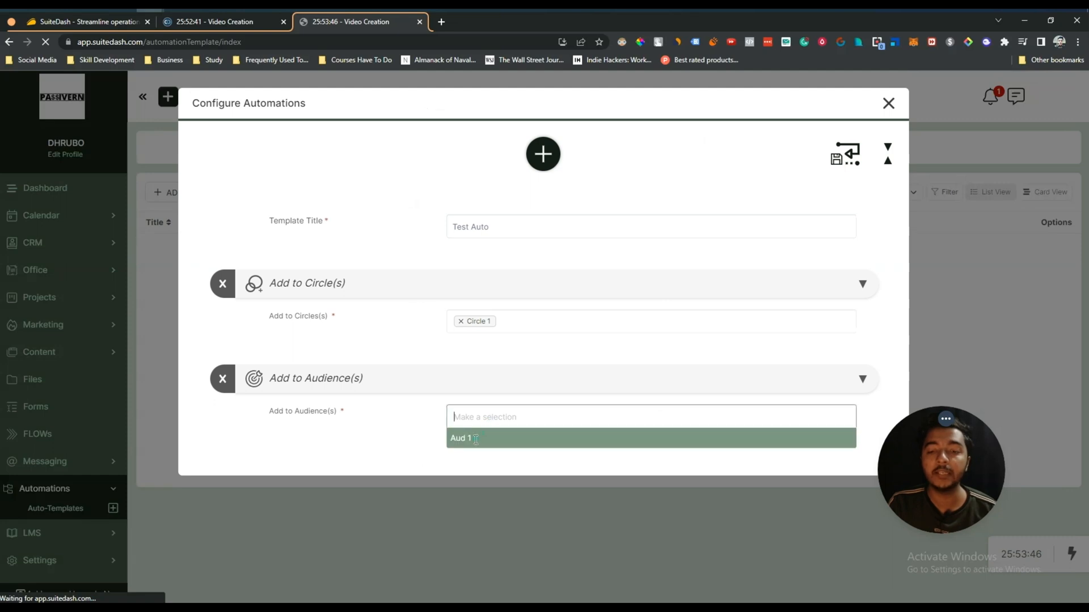
click(475, 440)
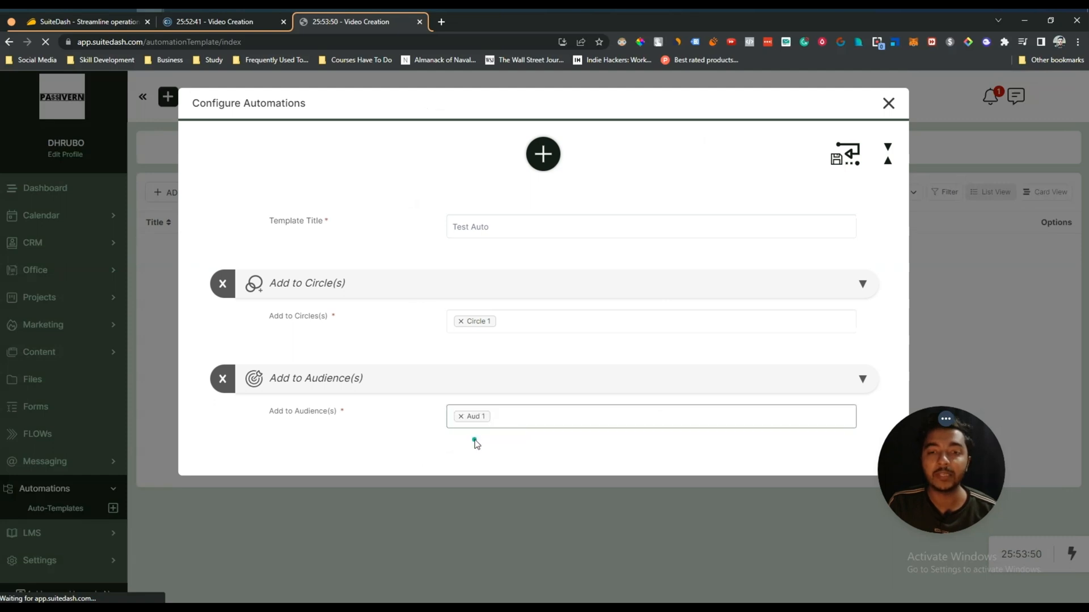
Try adding a Send File Request automation, check which file requests it offers, and remove it from the template.
click(541, 156)
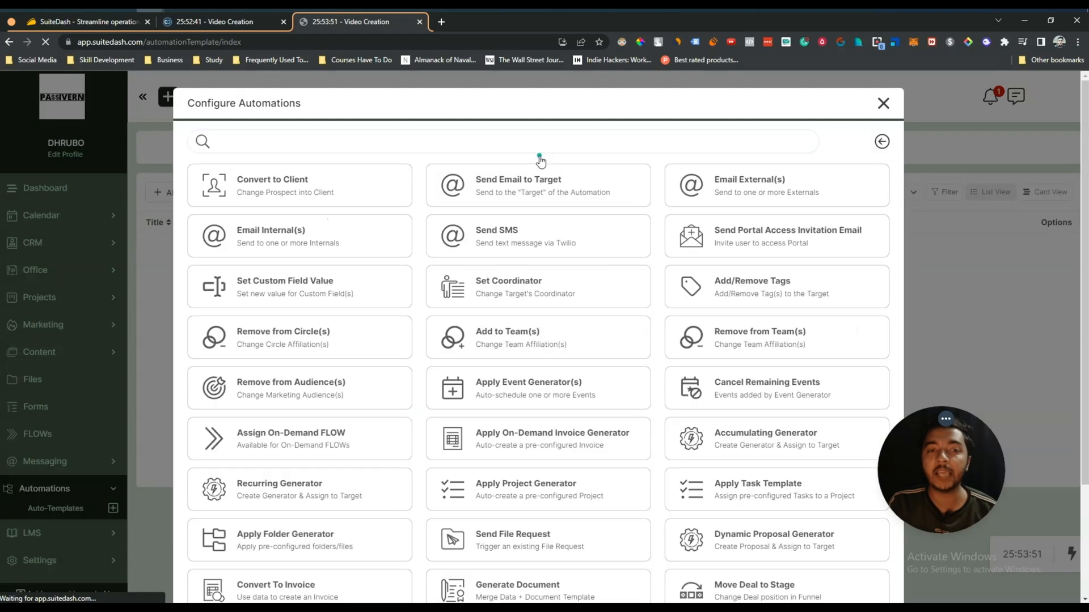
scroll(518, 476, down, 3)
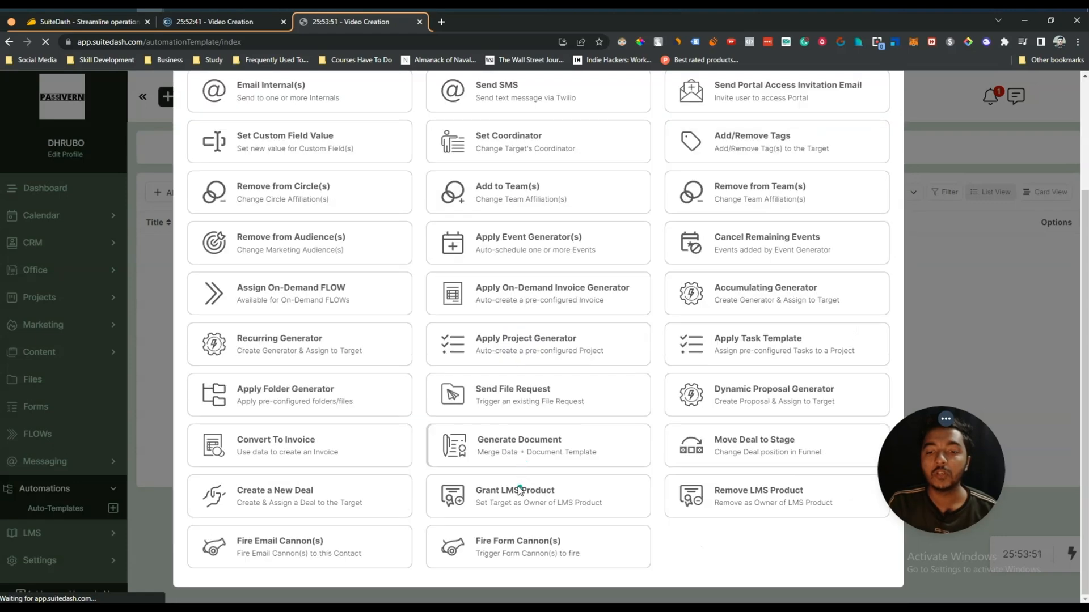
click(523, 405)
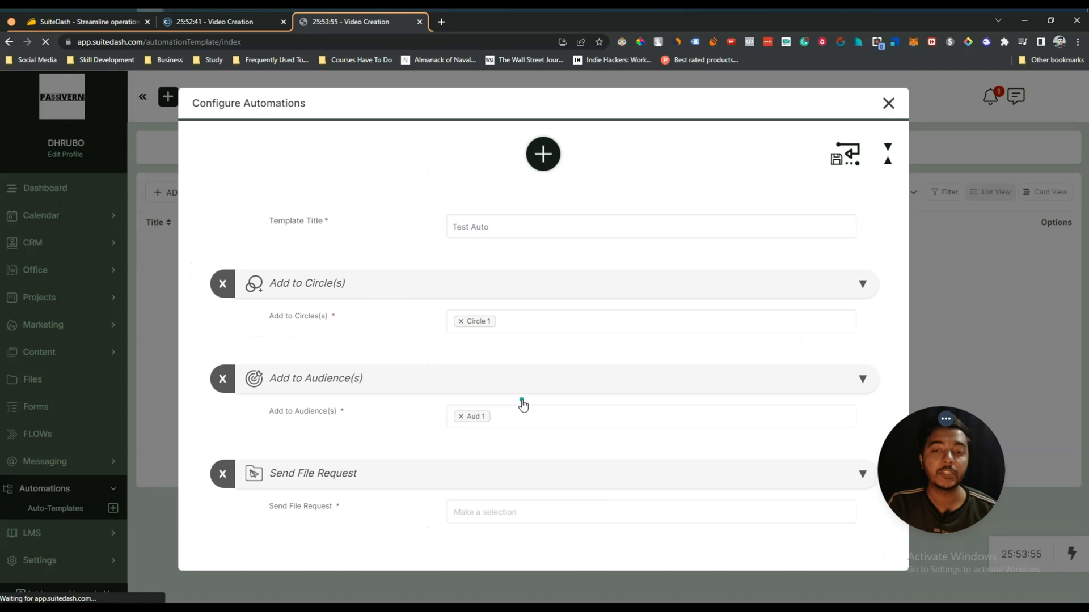
click(494, 512)
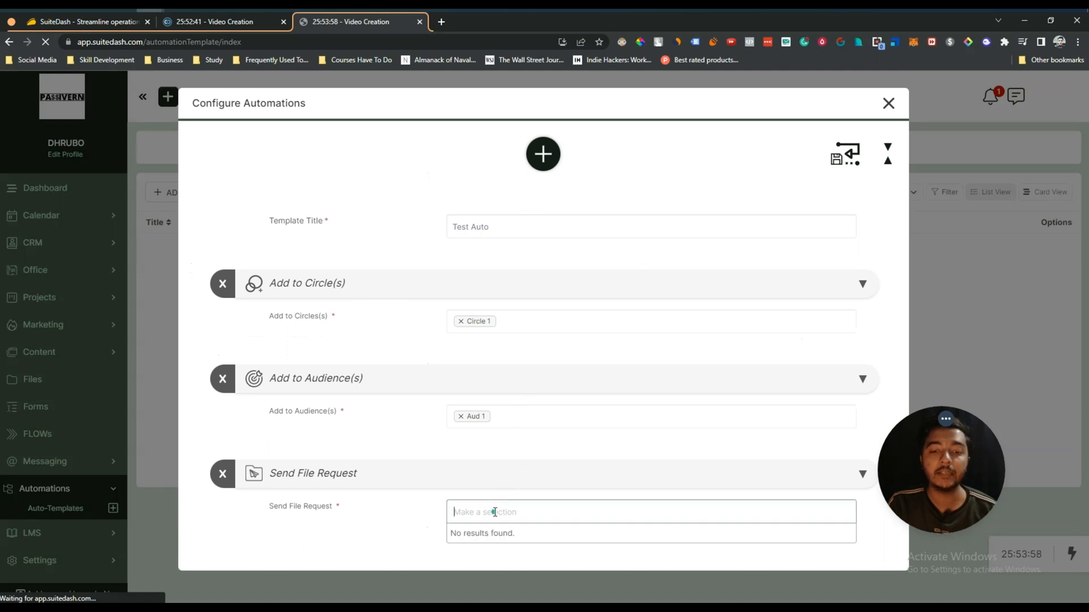
click(435, 515)
click(224, 473)
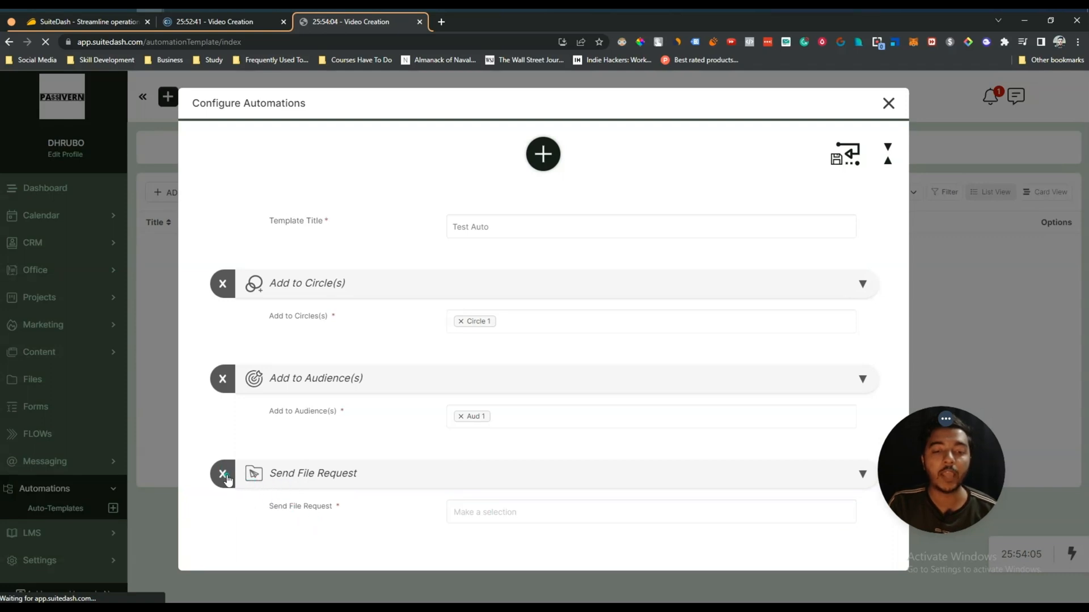
click(225, 476)
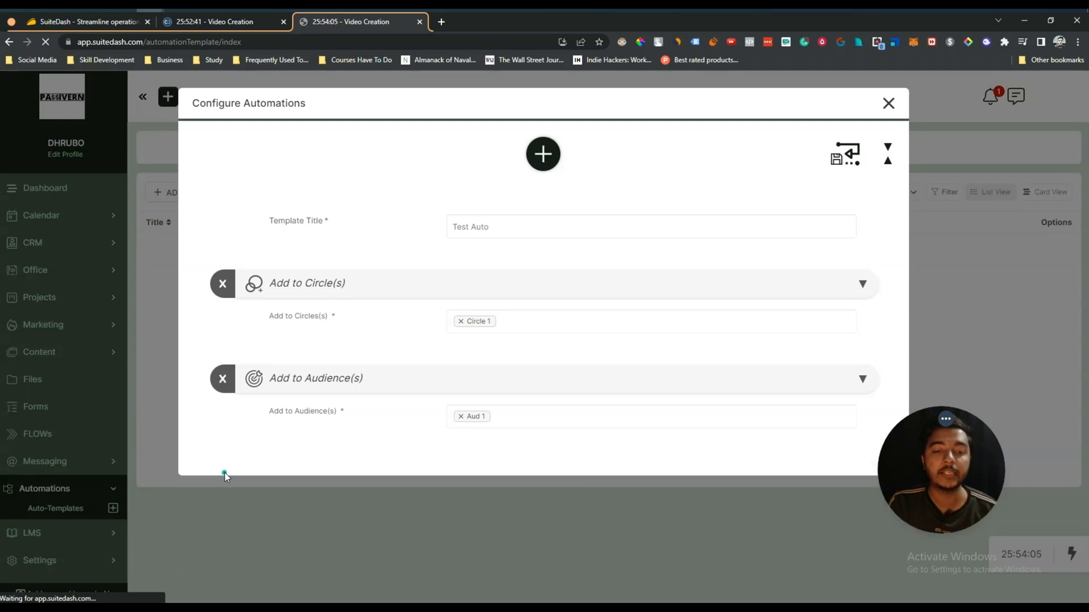
Look through the available automations, try adding Apply Task Template, check which task templates it offers, and remove it from the template.
click(546, 156)
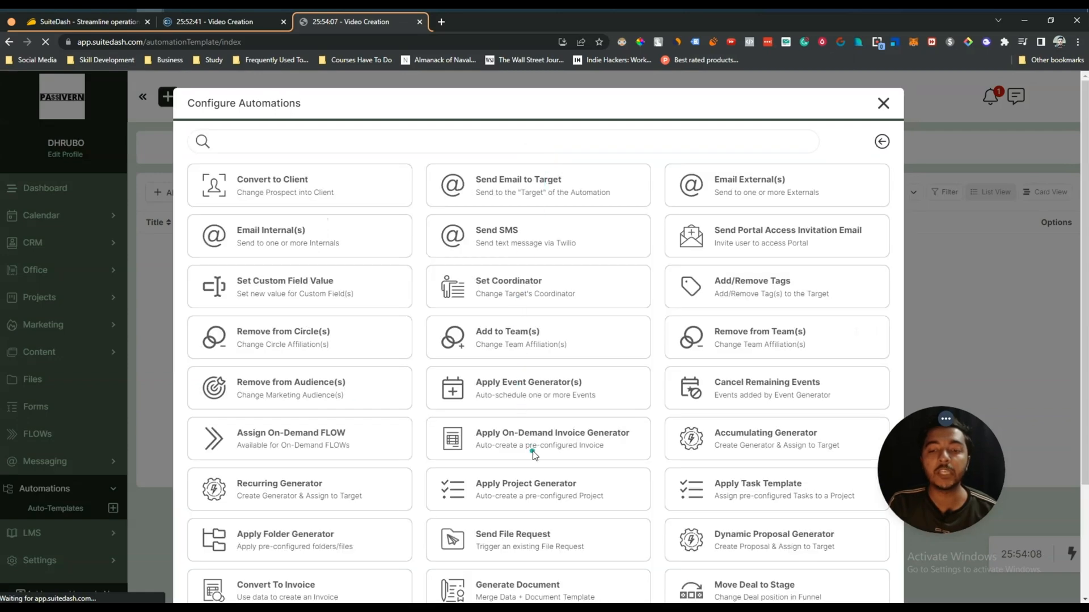
scroll(533, 451, down, 3)
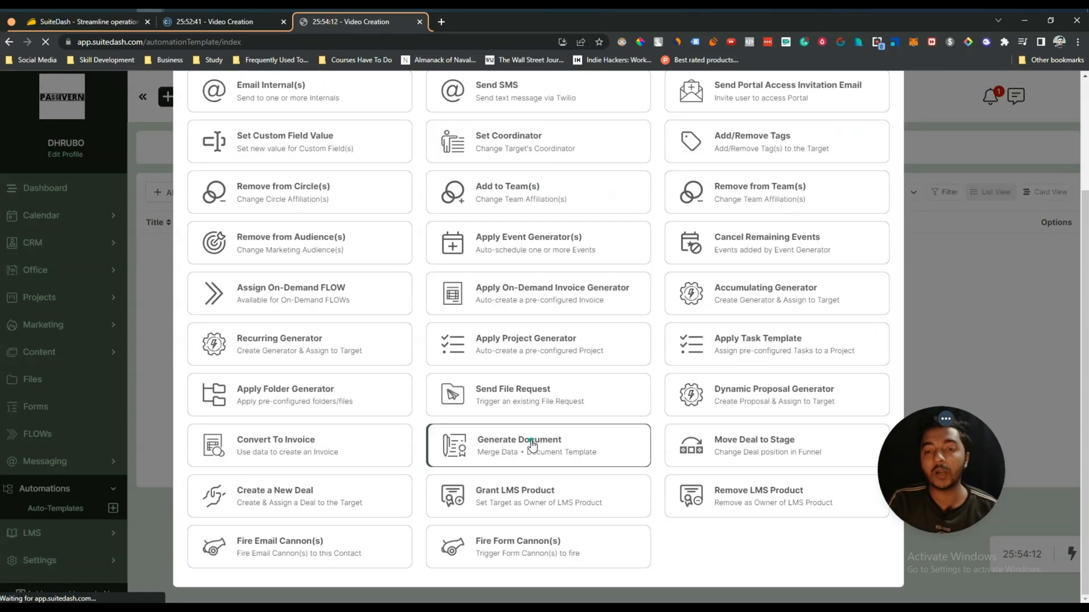
scroll(513, 329, up, 3)
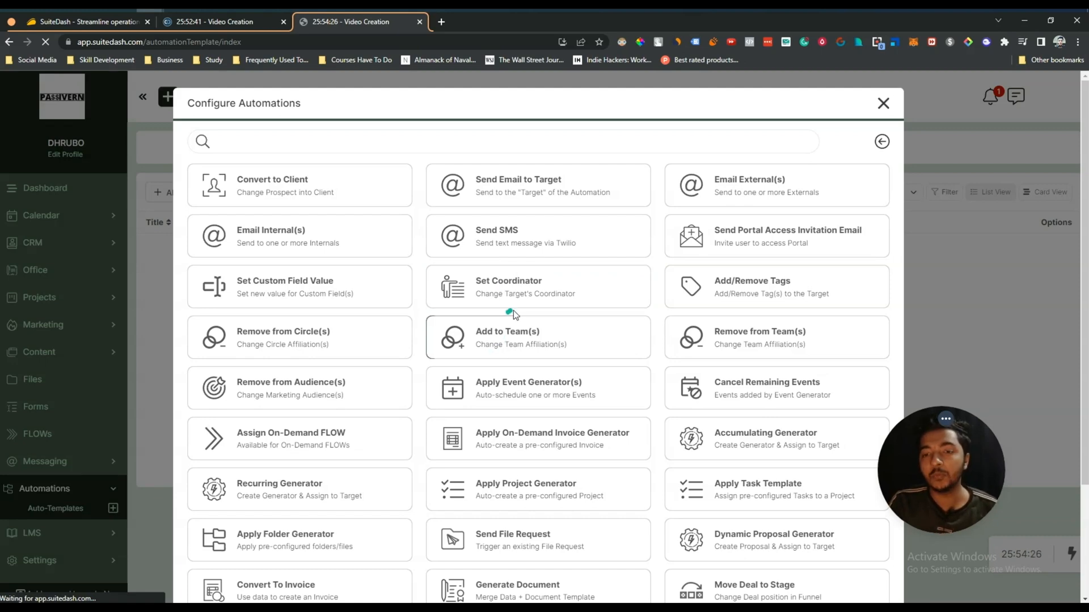
scroll(542, 453, down, 2)
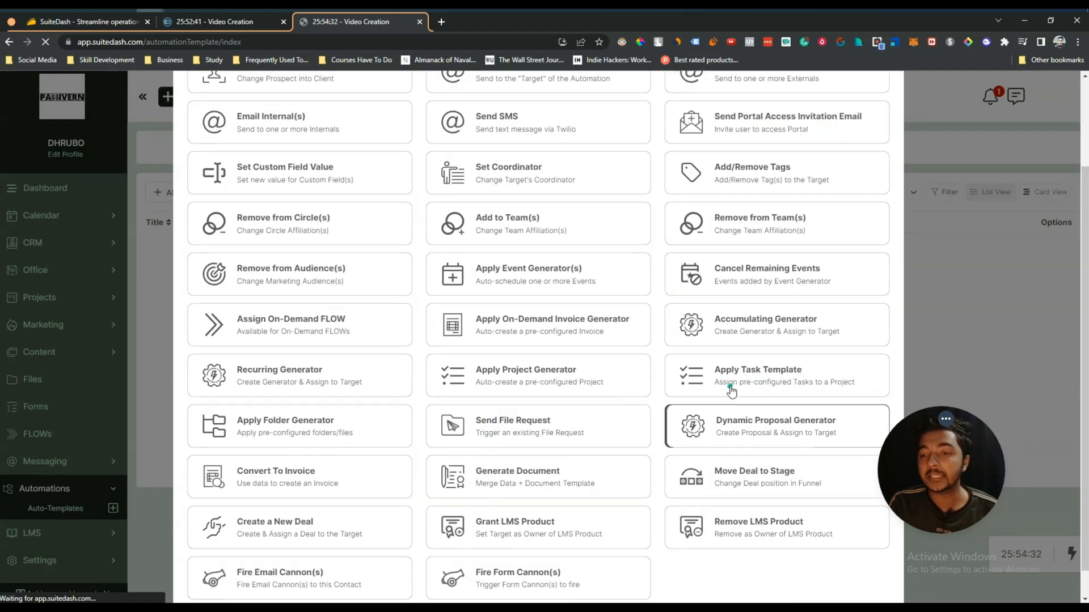
click(747, 372)
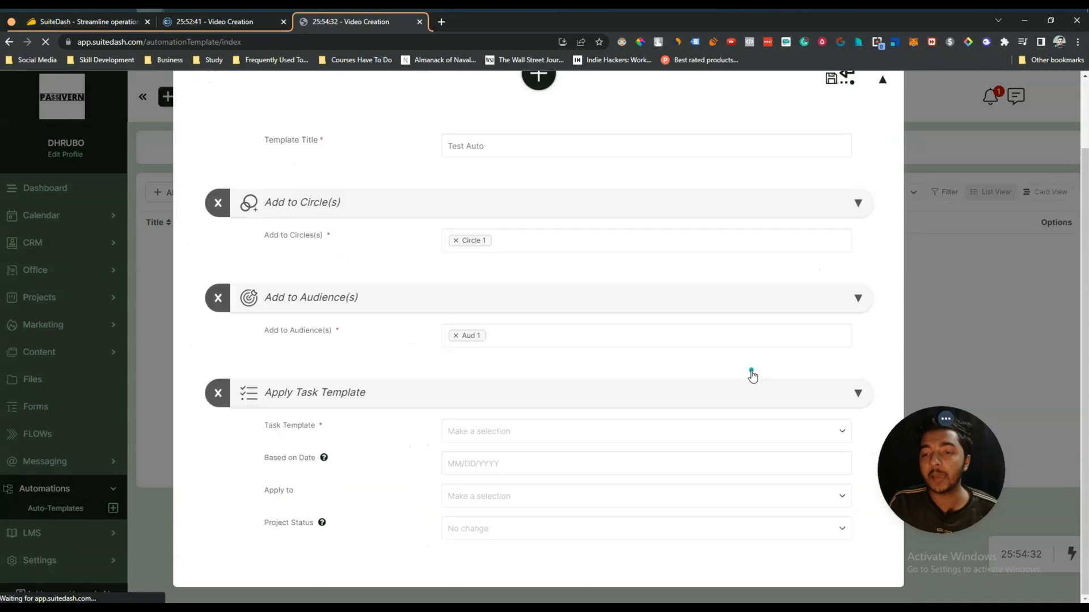
click(489, 433)
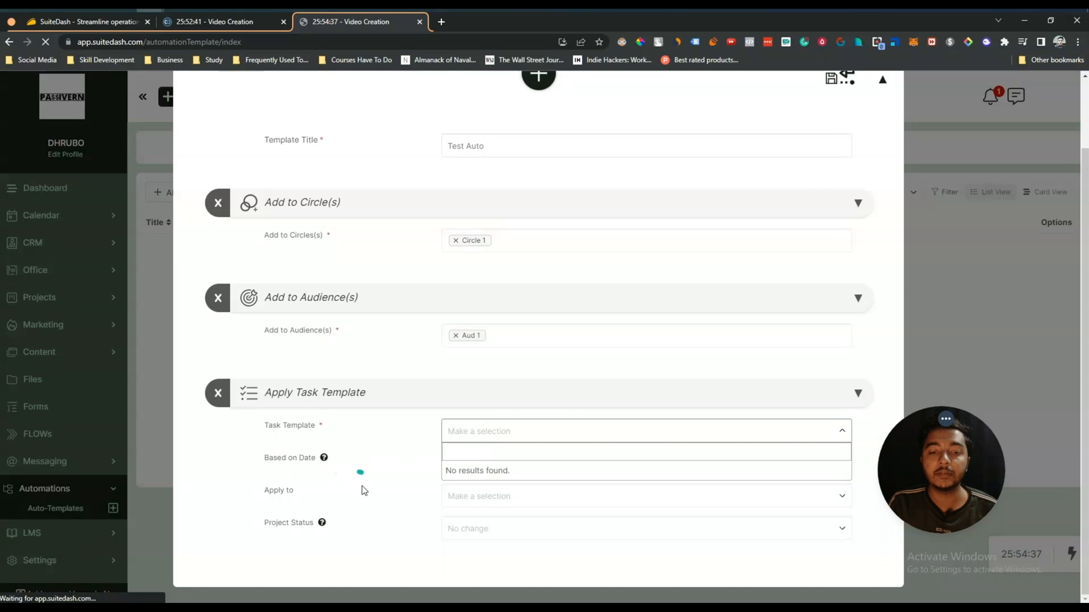
click(321, 539)
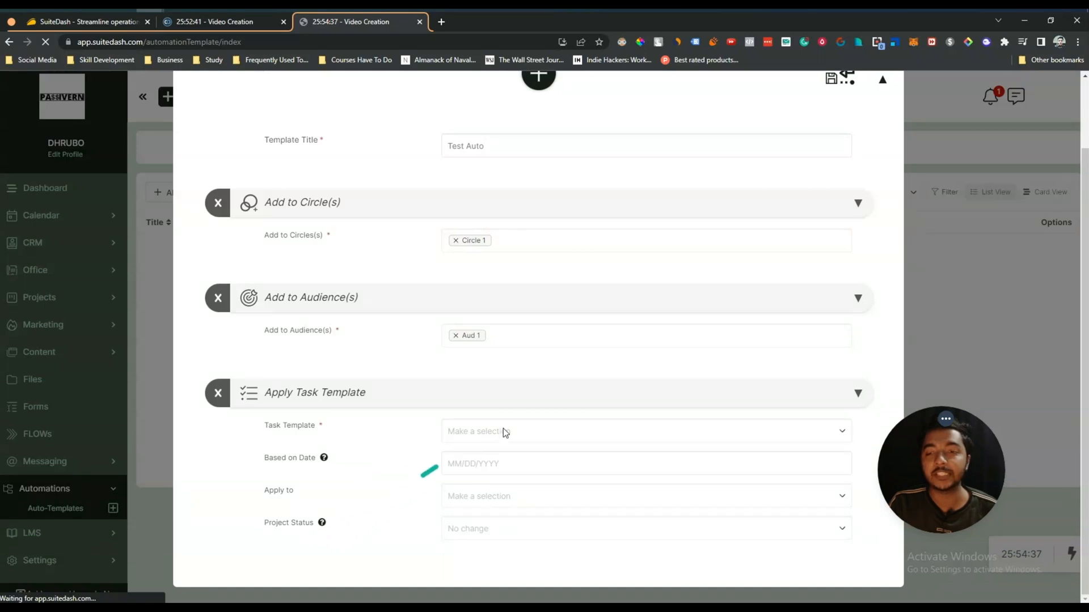
click(221, 393)
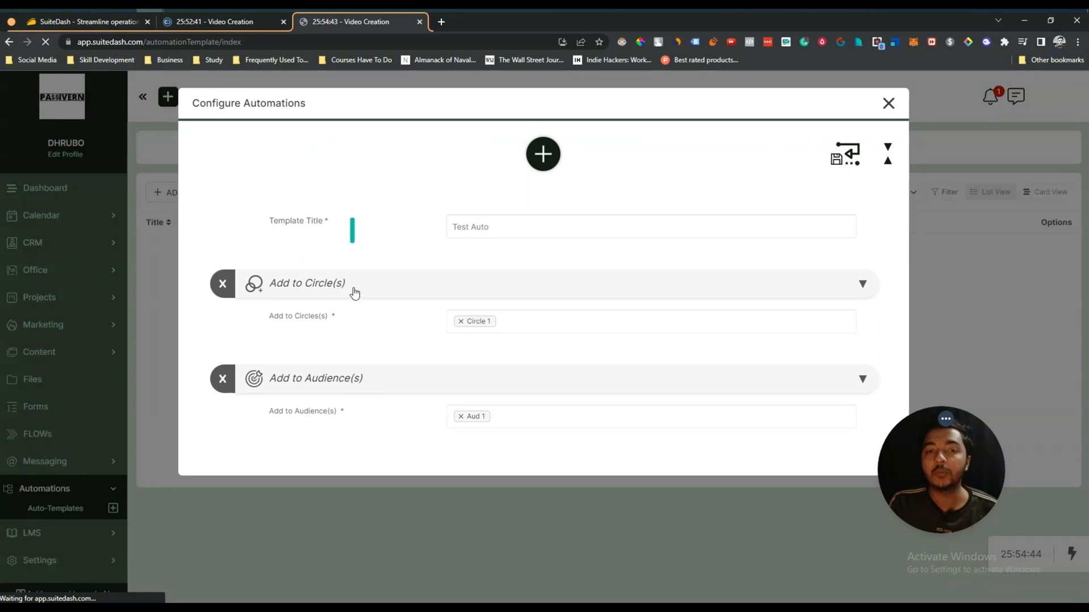
Discard the unsaved Test Auto template and close the auto-template creation dialog.
click(889, 103)
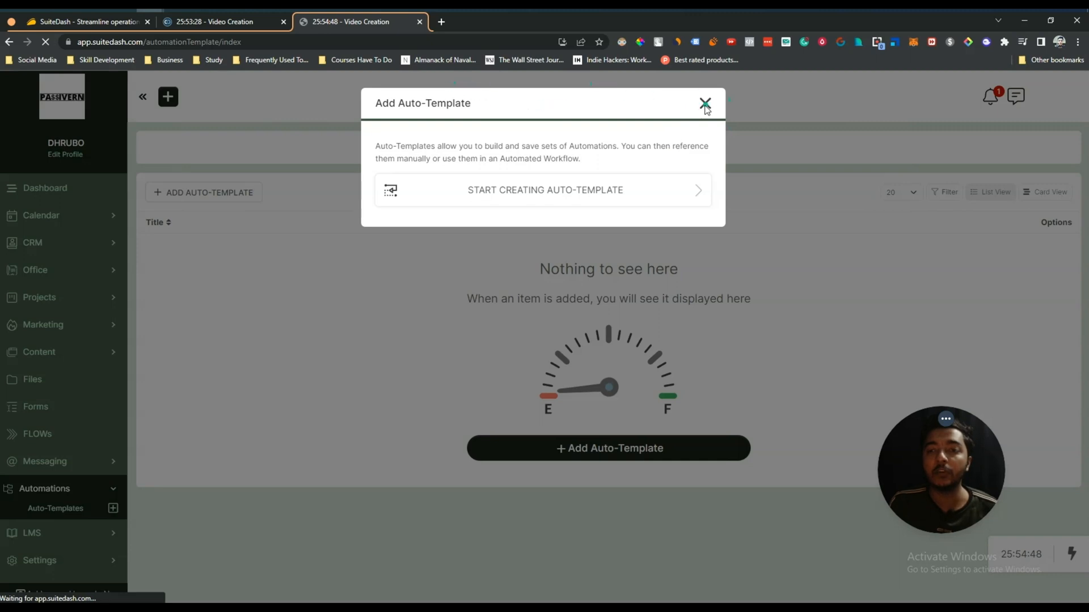
click(222, 20)
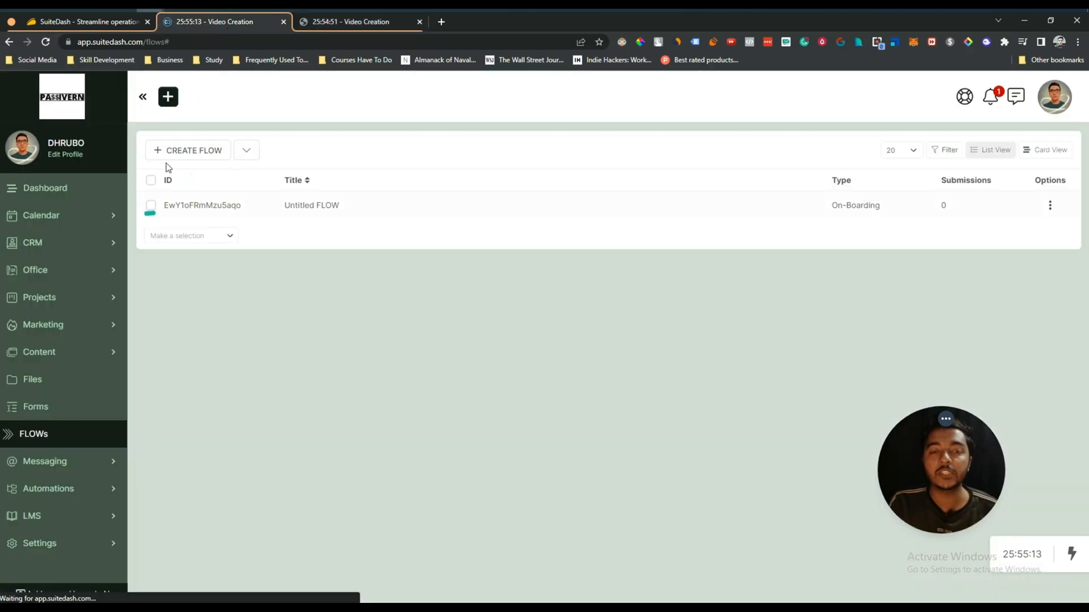
click(342, 22)
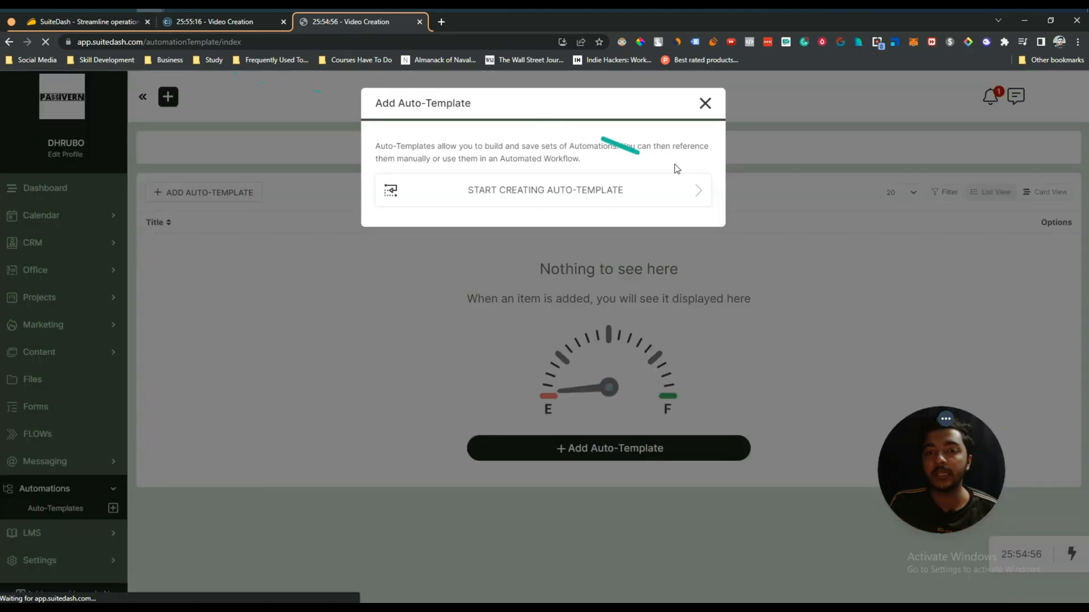
click(703, 104)
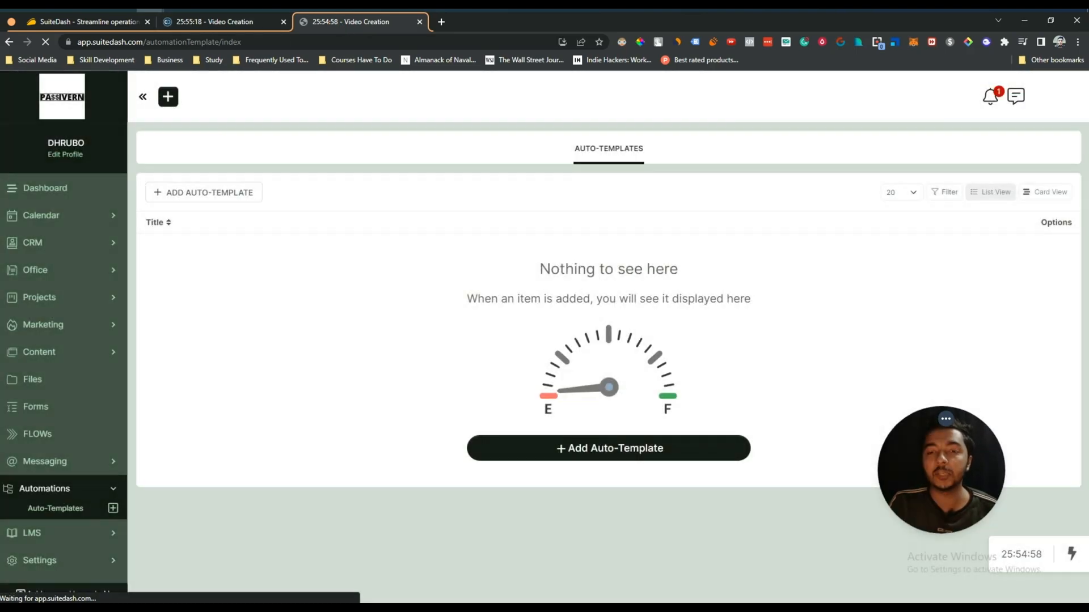
Review what the Messaging and LMS sections of the navigation contain.
click(57, 488)
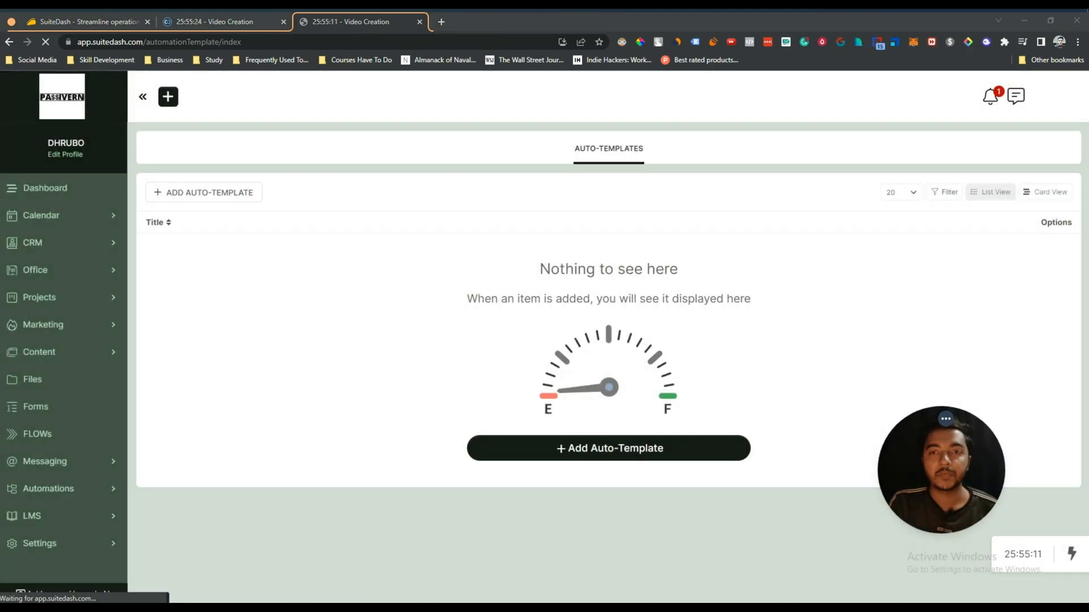
click(57, 468)
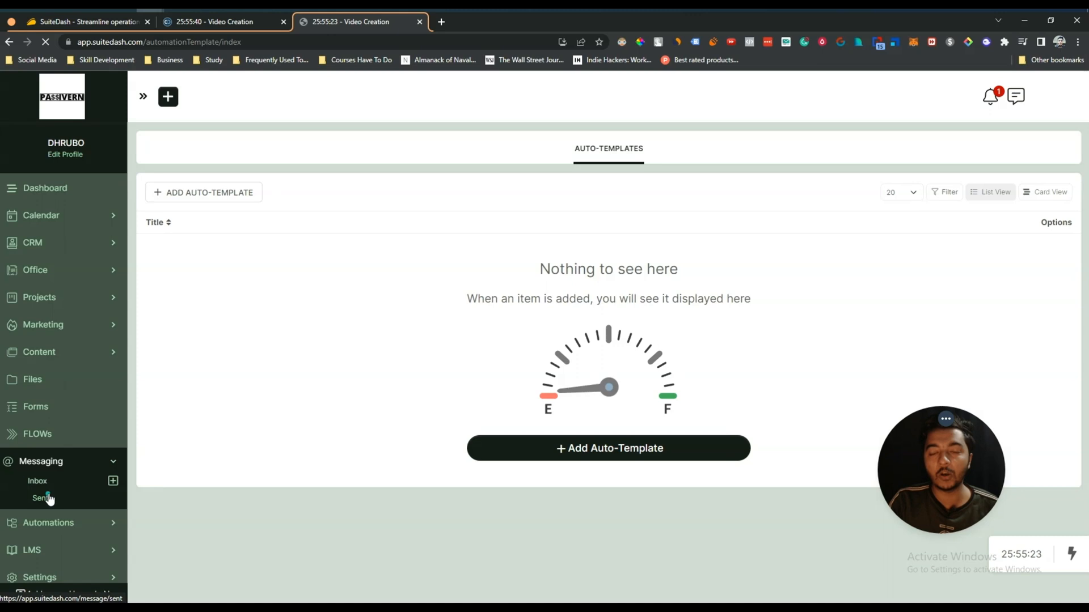
click(52, 551)
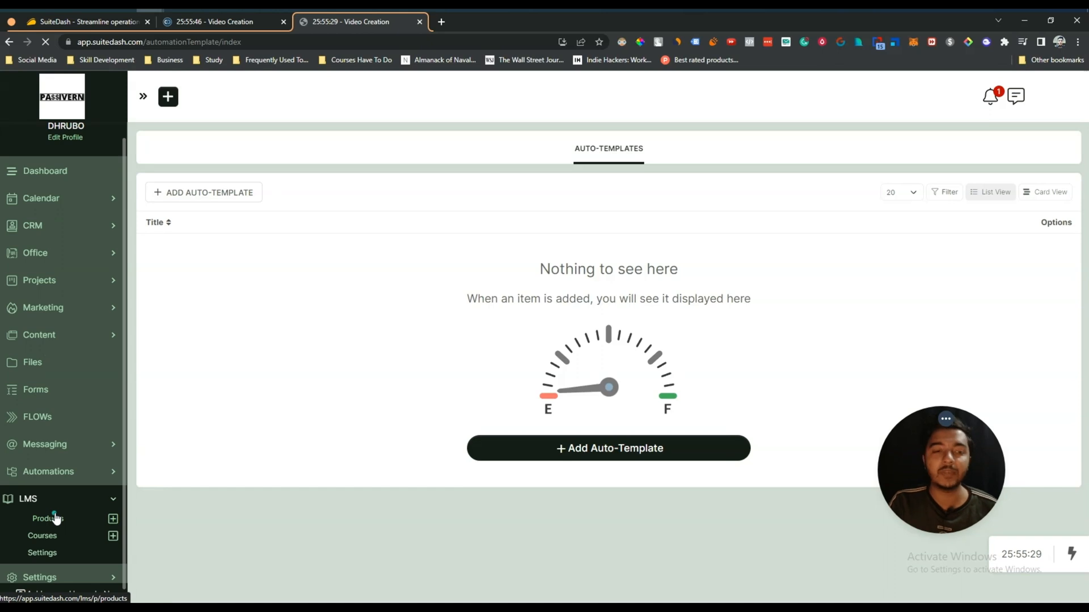
click(57, 519)
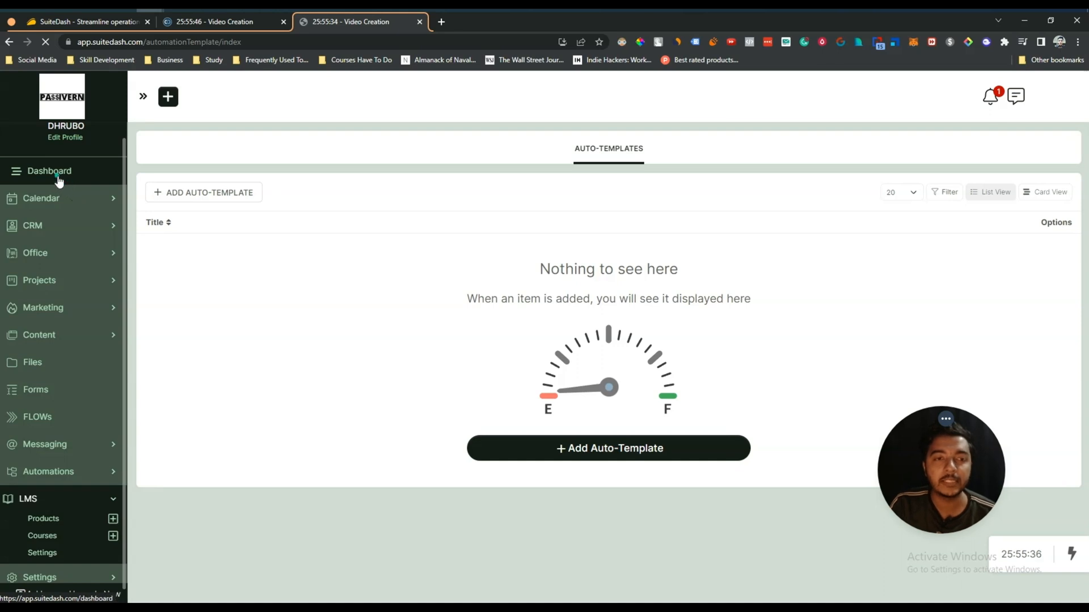
Review the entries under Office, Projects, Marketing, Content and Settings, and highlight the page's web address.
click(45, 234)
click(45, 339)
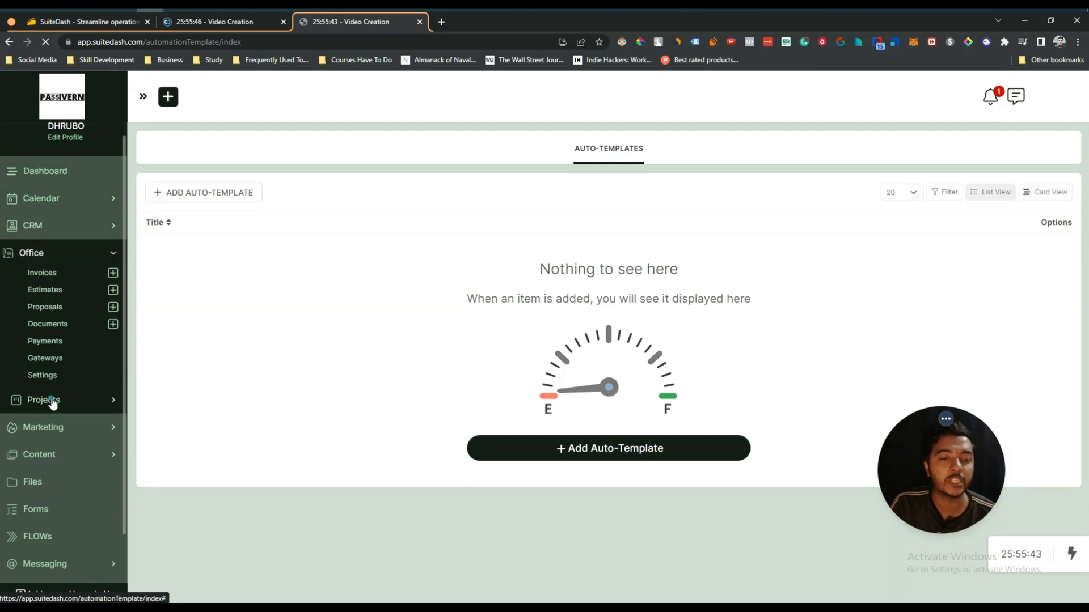
click(53, 403)
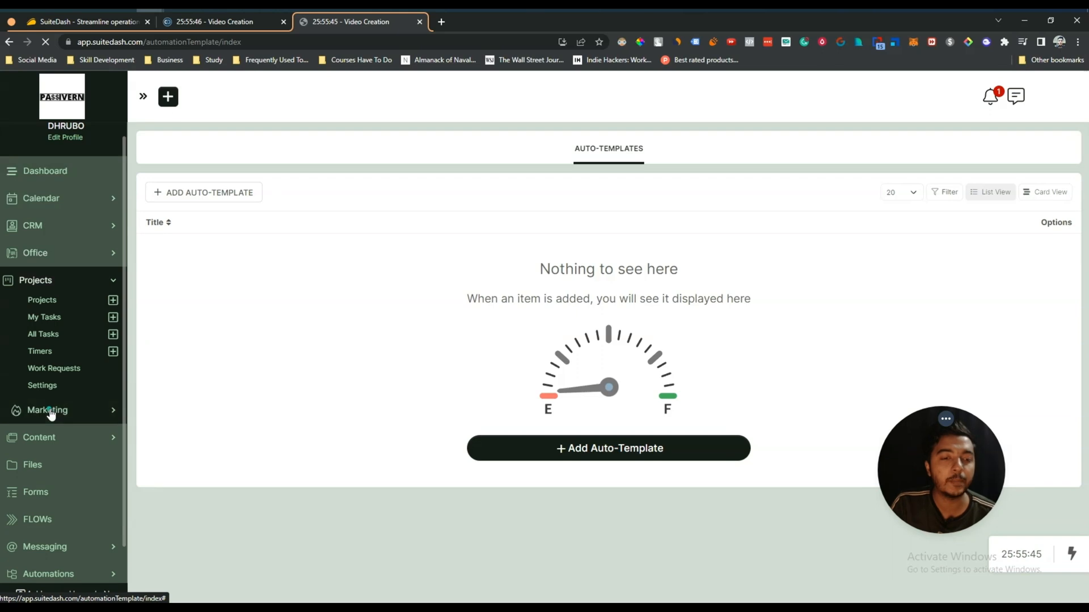
click(50, 411)
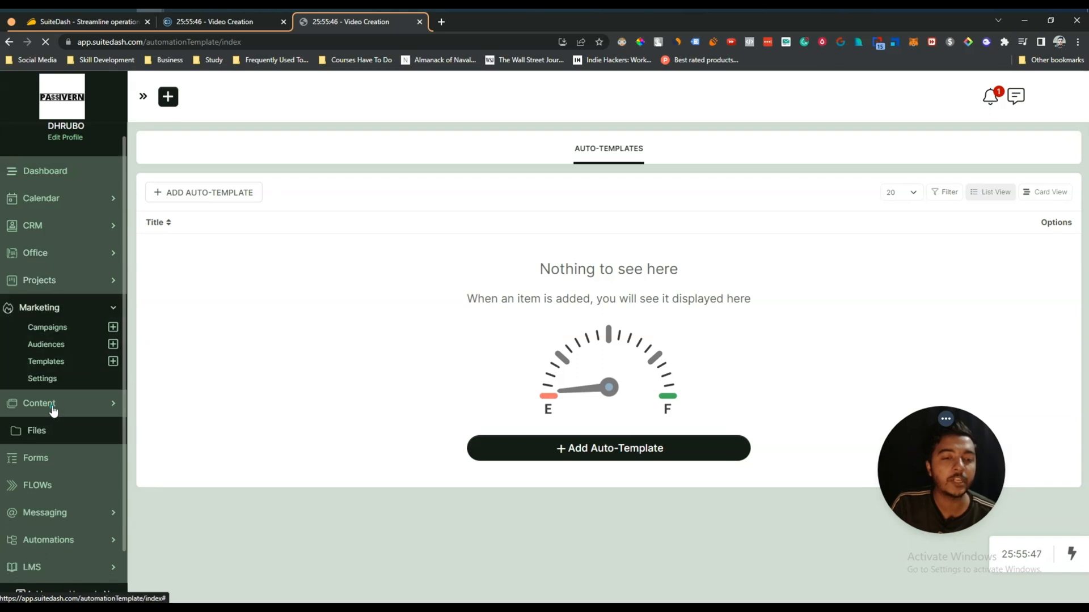
click(52, 409)
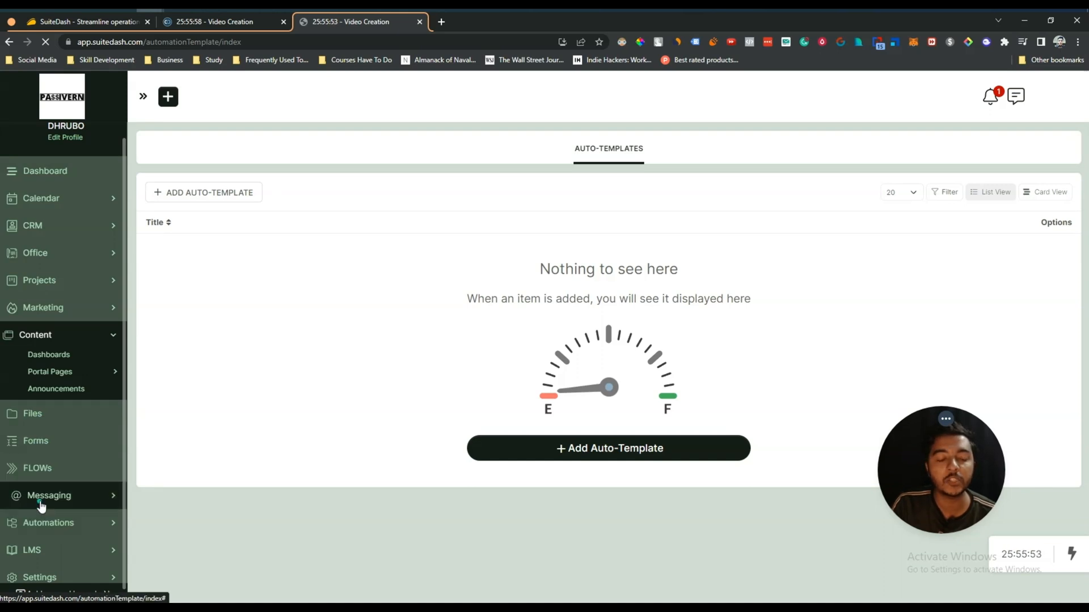
scroll(41, 506, down, 1)
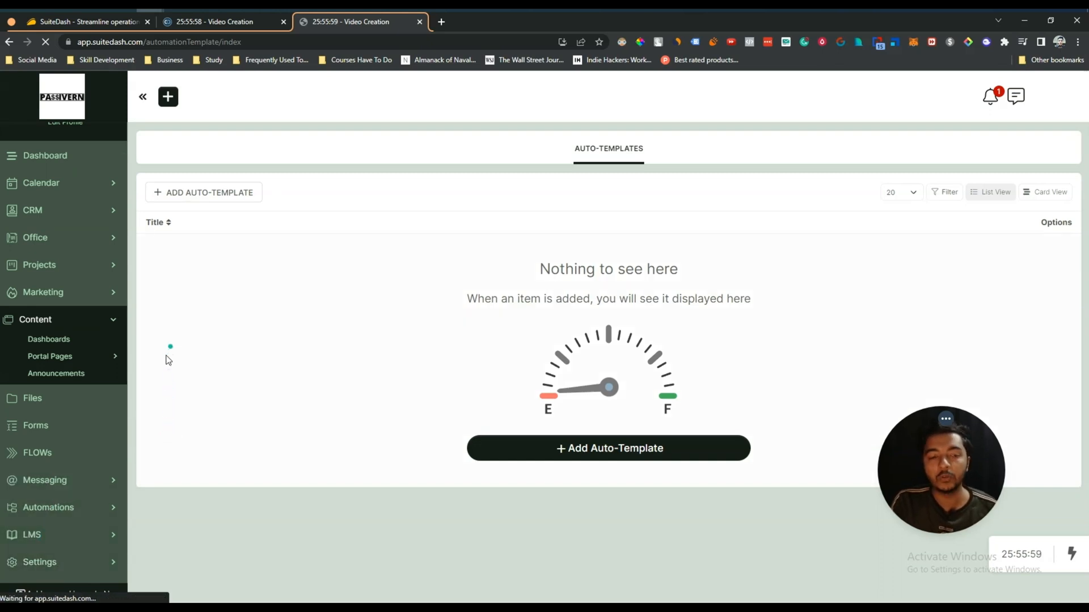
click(89, 562)
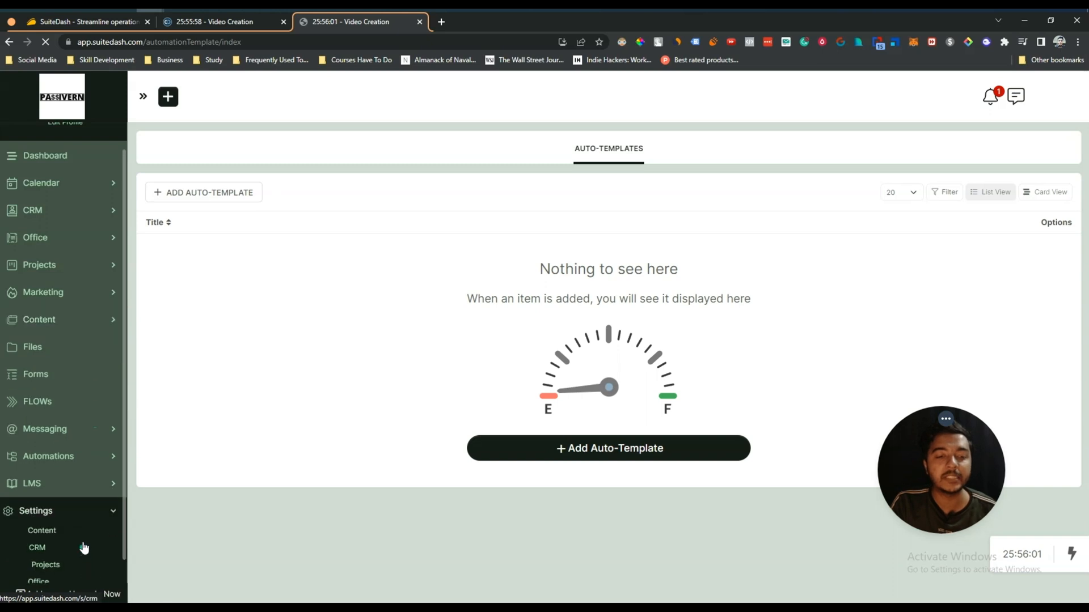
scroll(84, 548, down, 1)
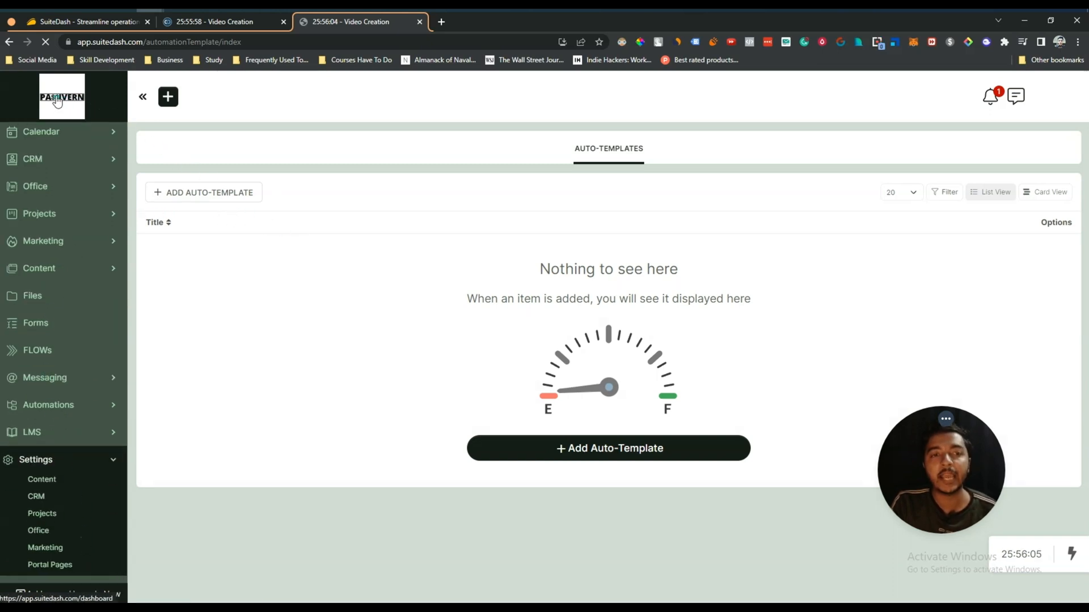
drag(95, 41, 281, 79)
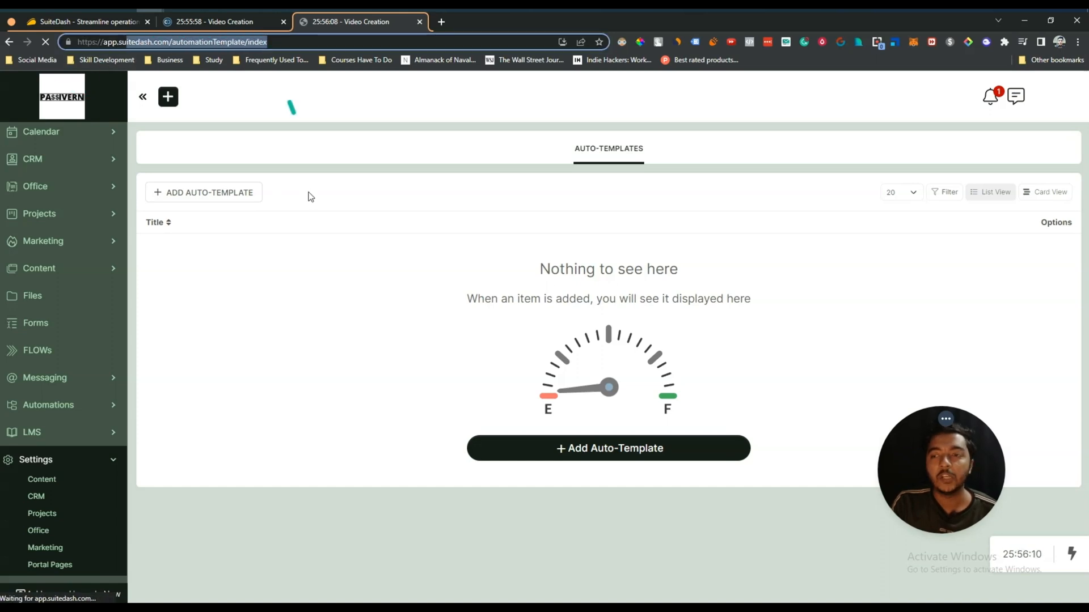
click(354, 321)
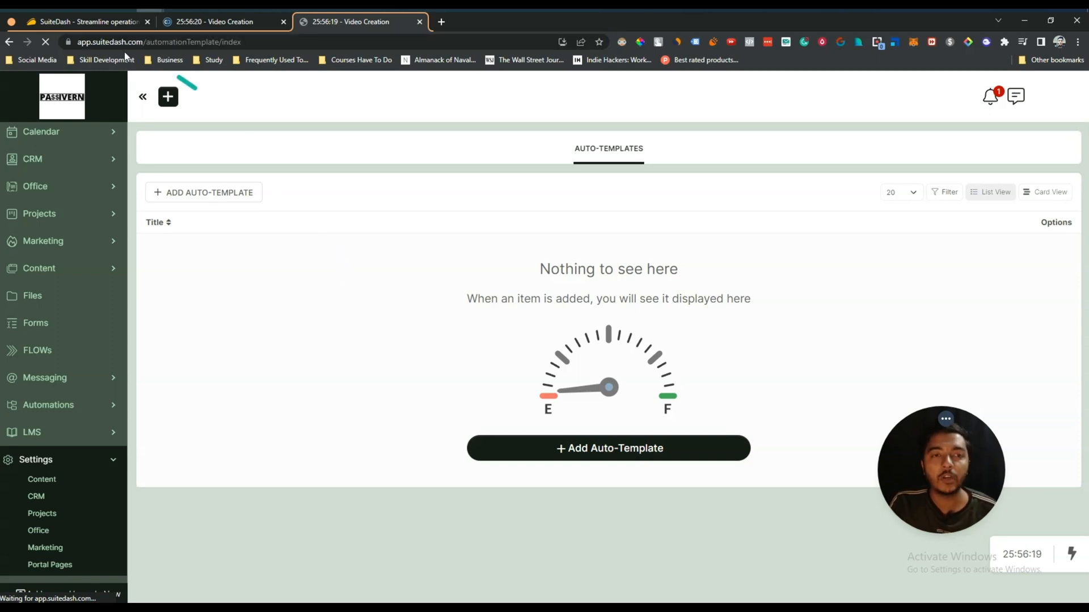
Switch to the AppSumo deal page for SuiteDash and read through its overview, deal terms and included features.
click(92, 22)
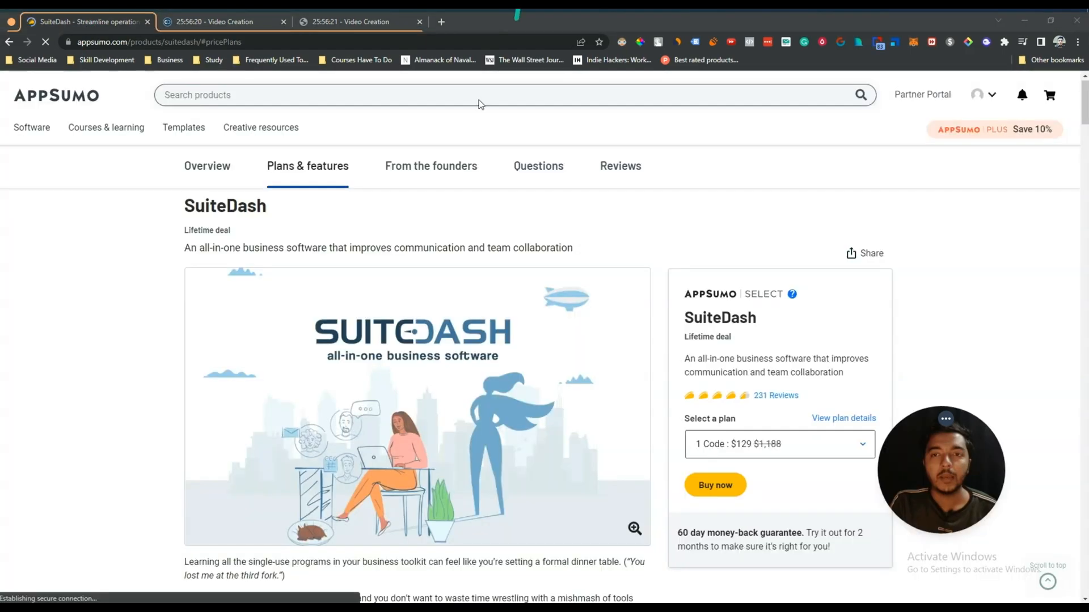
scroll(138, 326, down, 4)
scroll(138, 327, down, 12)
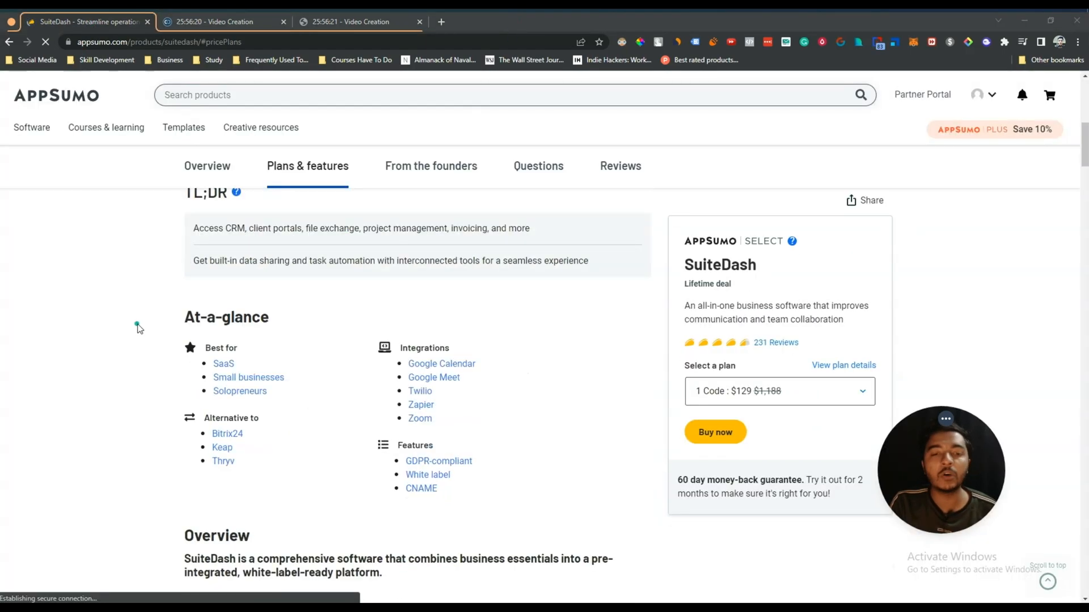
scroll(138, 327, down, 15)
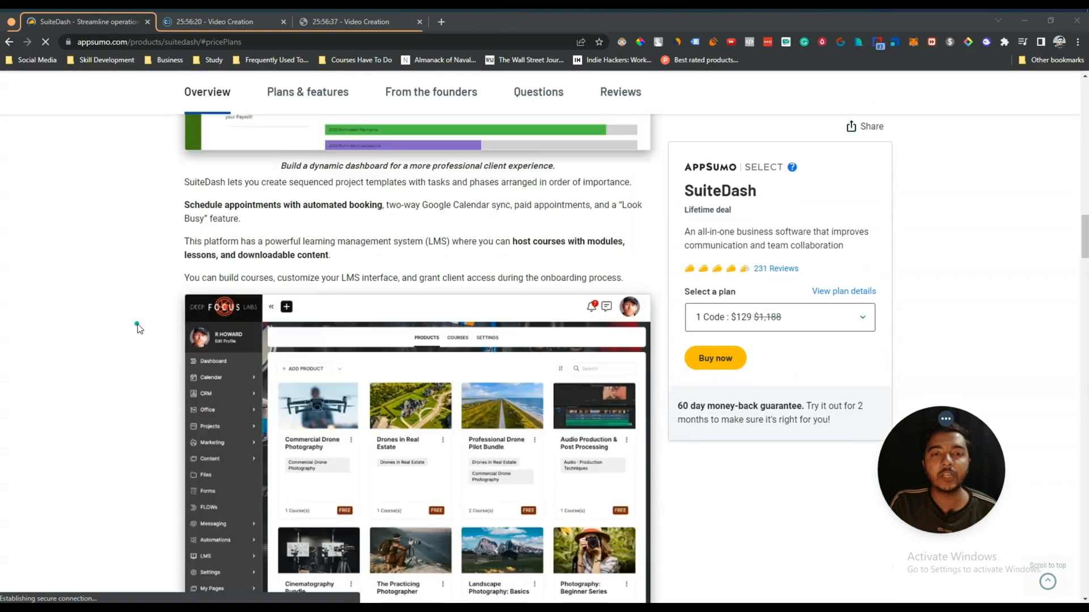
scroll(138, 328, down, 15)
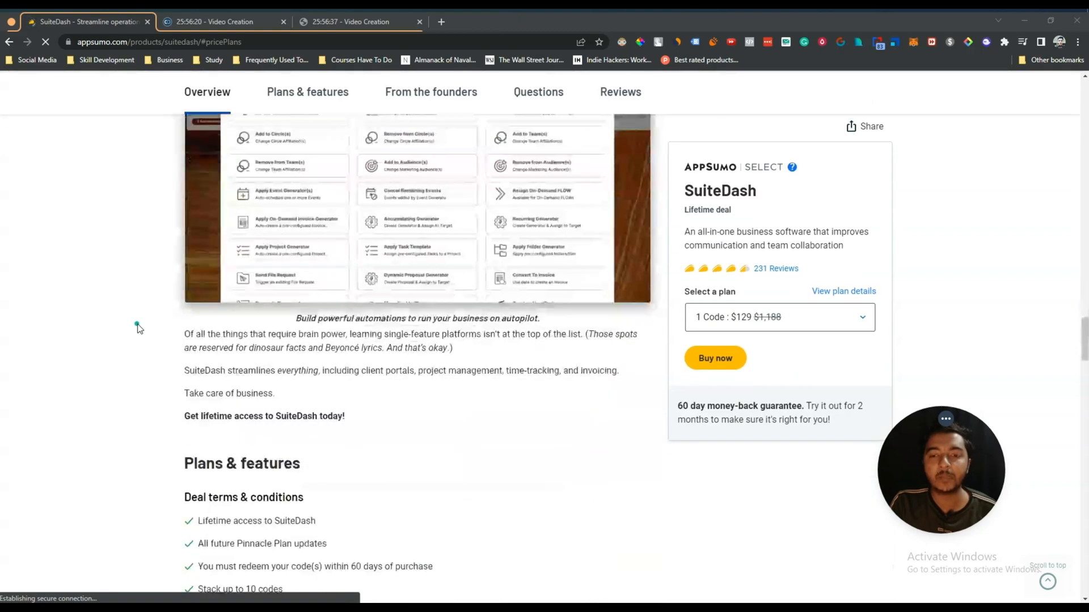
scroll(138, 327, down, 6)
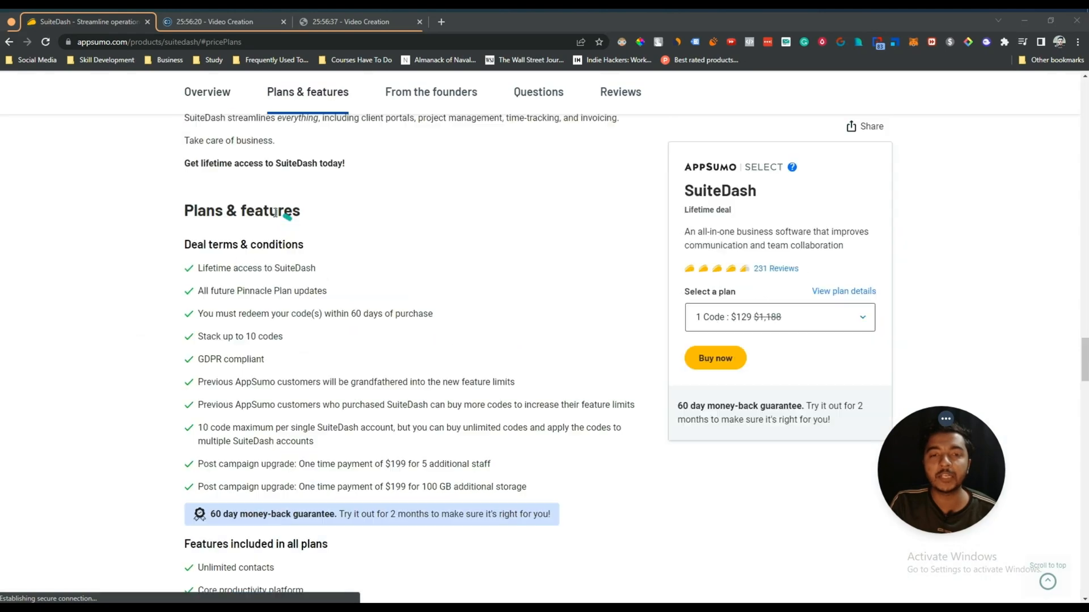
scroll(262, 214, down, 6)
scroll(268, 308, down, 5)
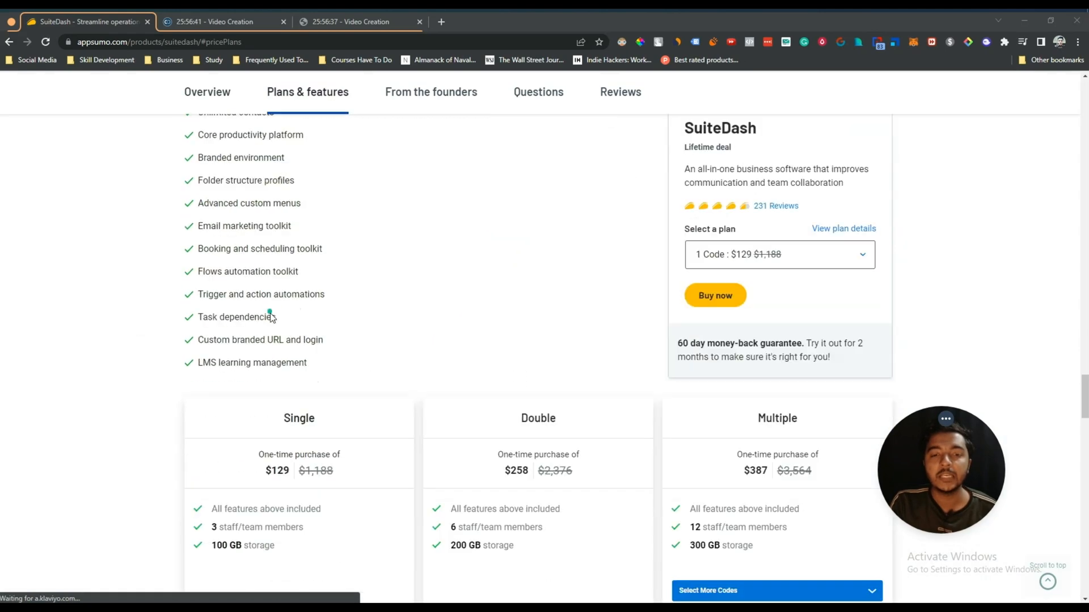
Compare the prices and limits of the Single, Double and Multiple plans, with the Multiple plan set to 10 codes.
drag(270, 303, 299, 307)
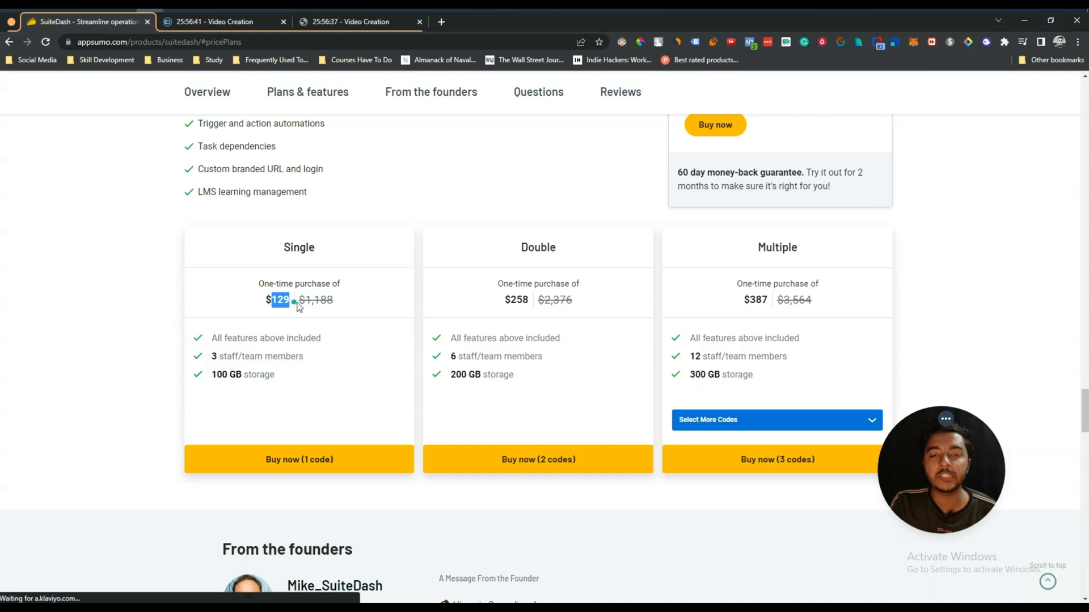
click(704, 424)
click(697, 580)
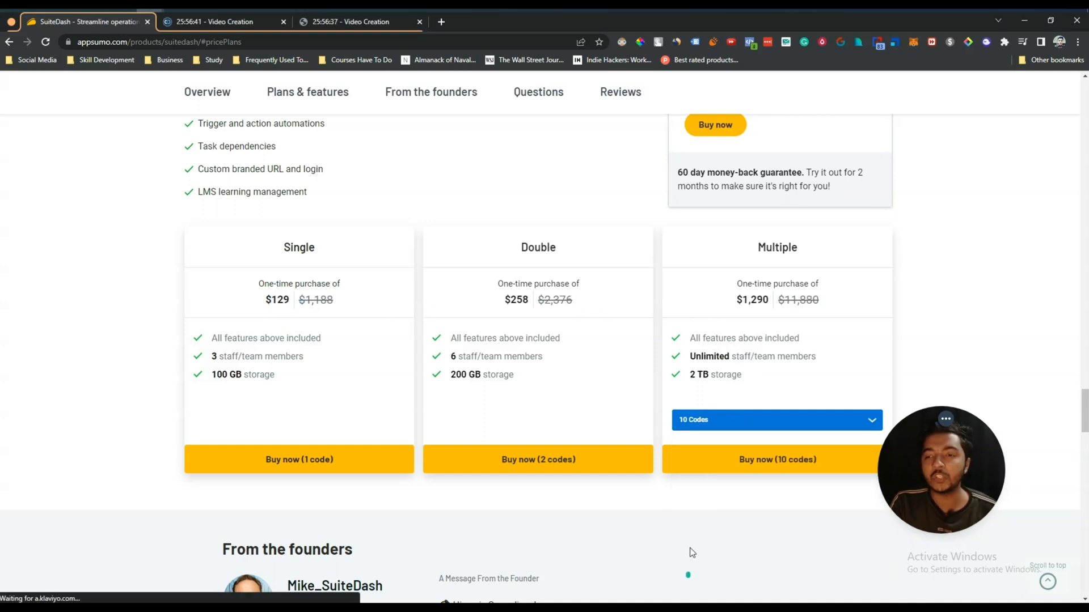
double_click(747, 300)
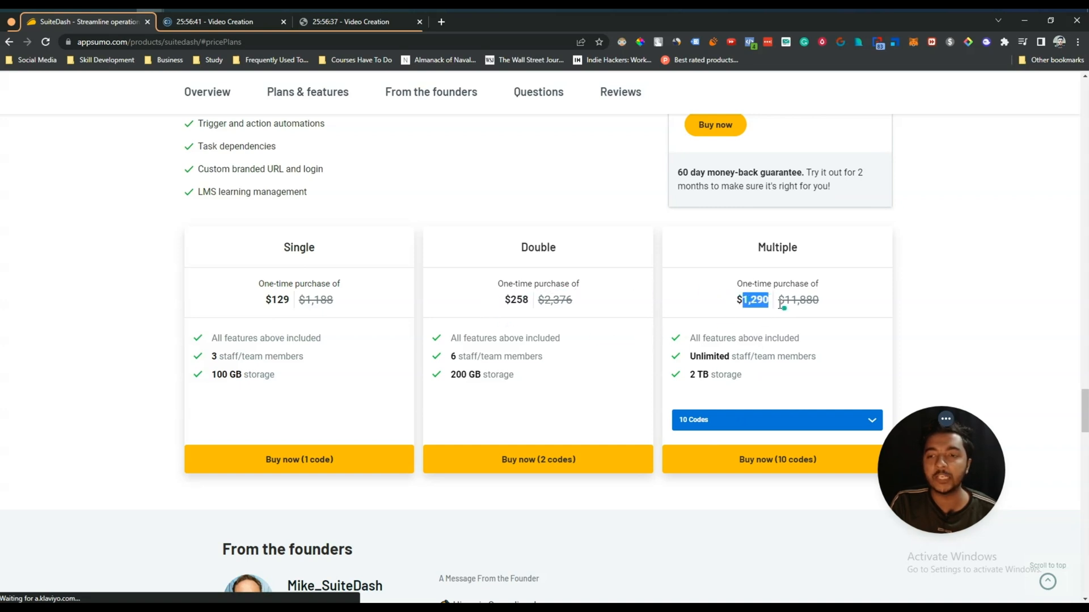
click(729, 304)
drag(530, 300, 496, 299)
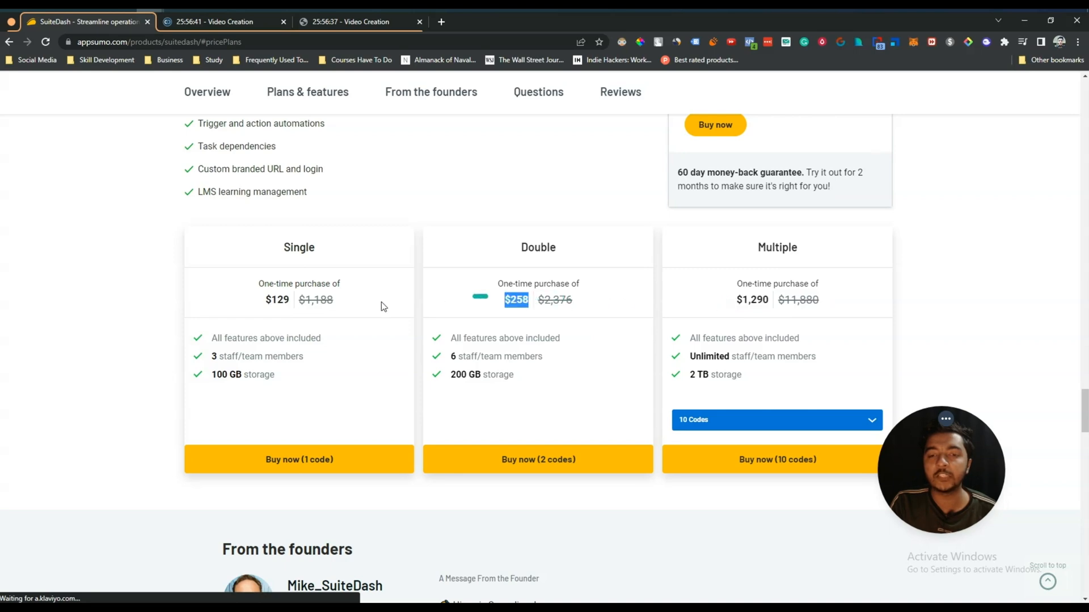
drag(294, 305, 264, 300)
click(498, 518)
scroll(477, 486, up, 20)
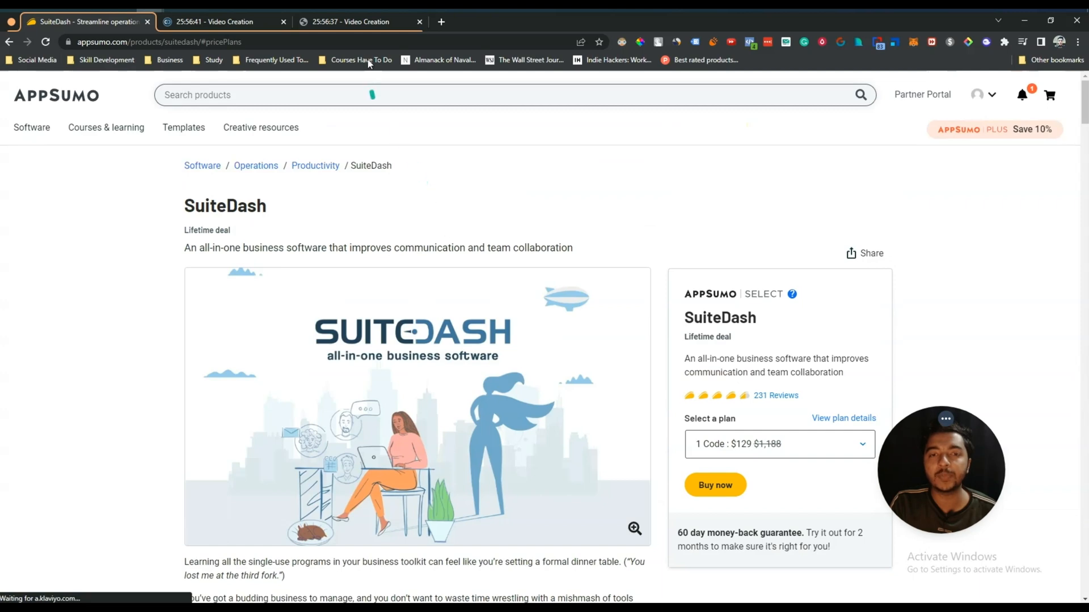
Return to the SuiteDash FLOWs page and stop the running Video Creation timer.
click(217, 26)
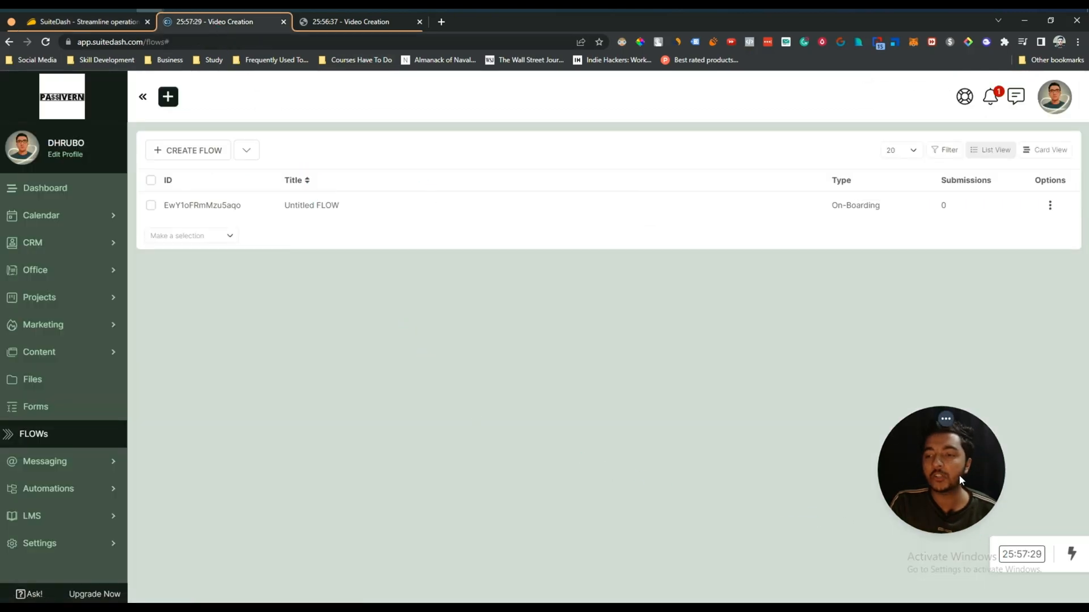
click(1071, 559)
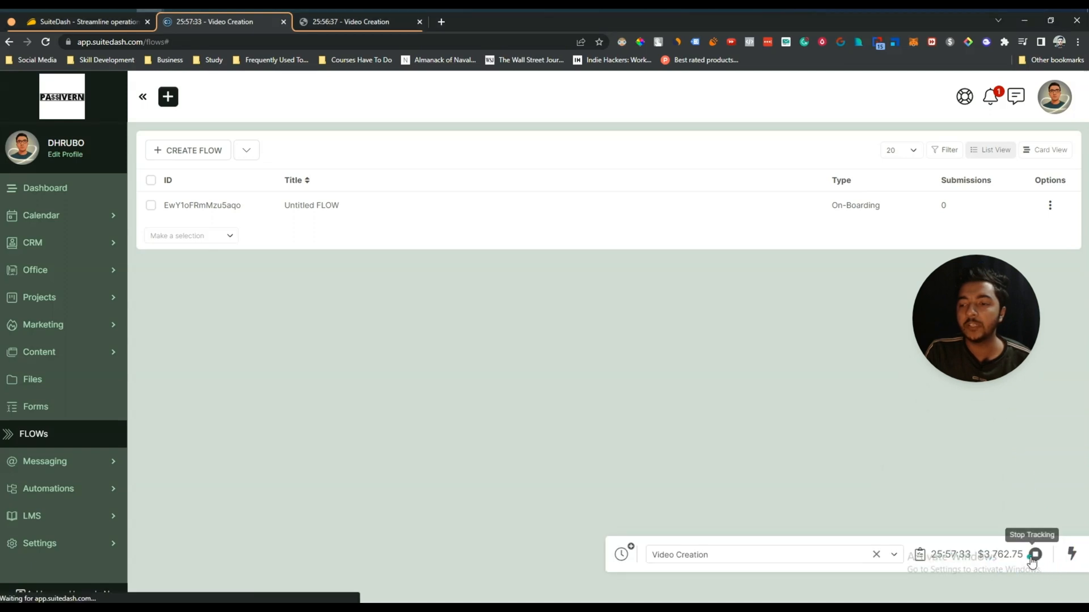
click(1033, 556)
click(1033, 558)
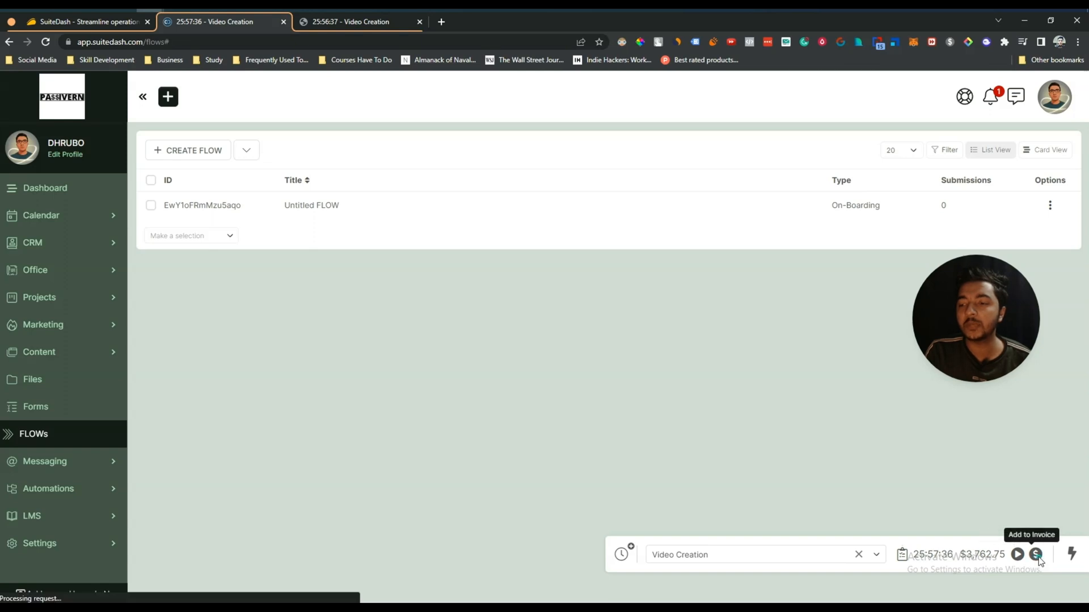